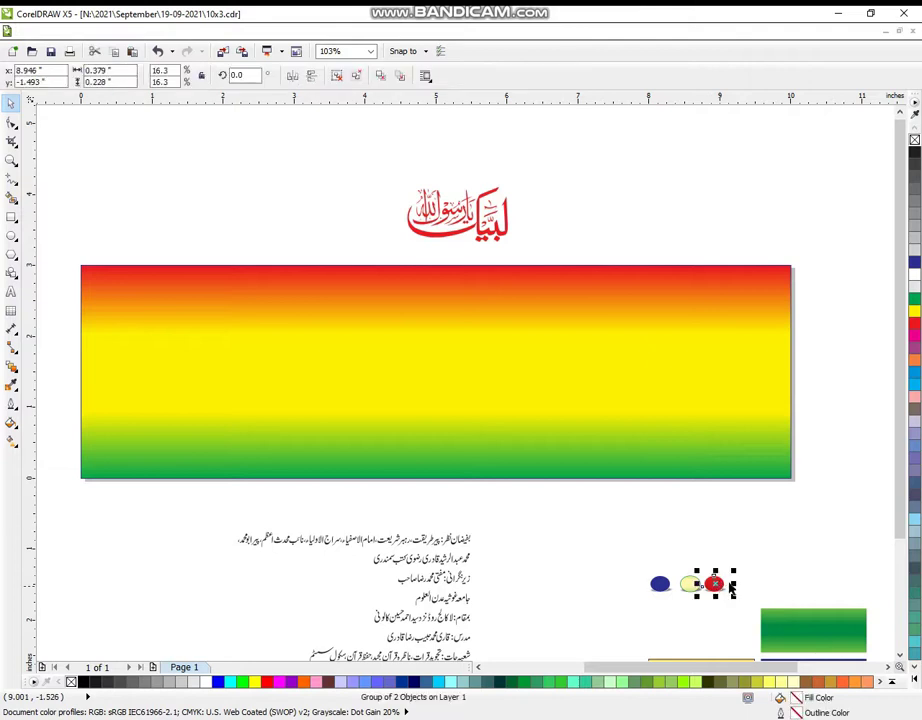
- Enlarge the oval groups and move the cream oval group into the banner
drag(735, 572, 740, 530)
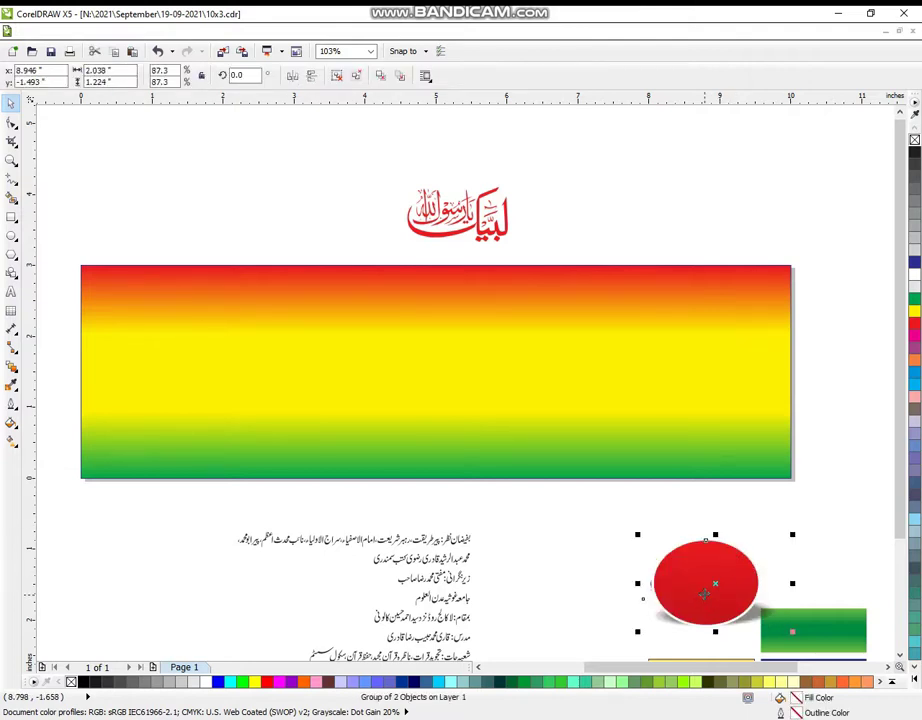
drag(709, 591, 820, 556)
click(690, 586)
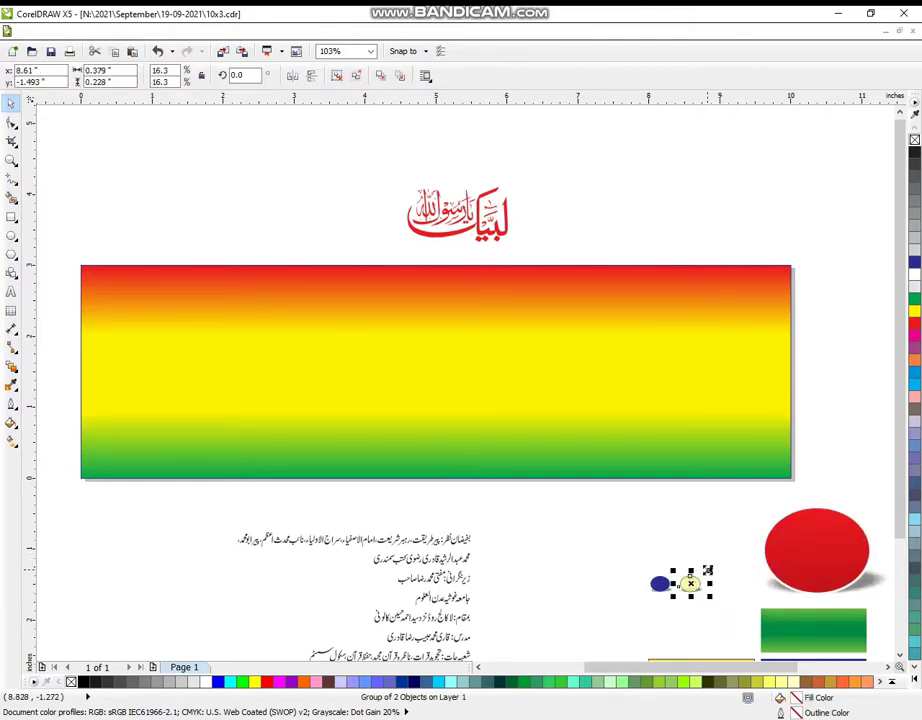
drag(707, 570, 770, 498)
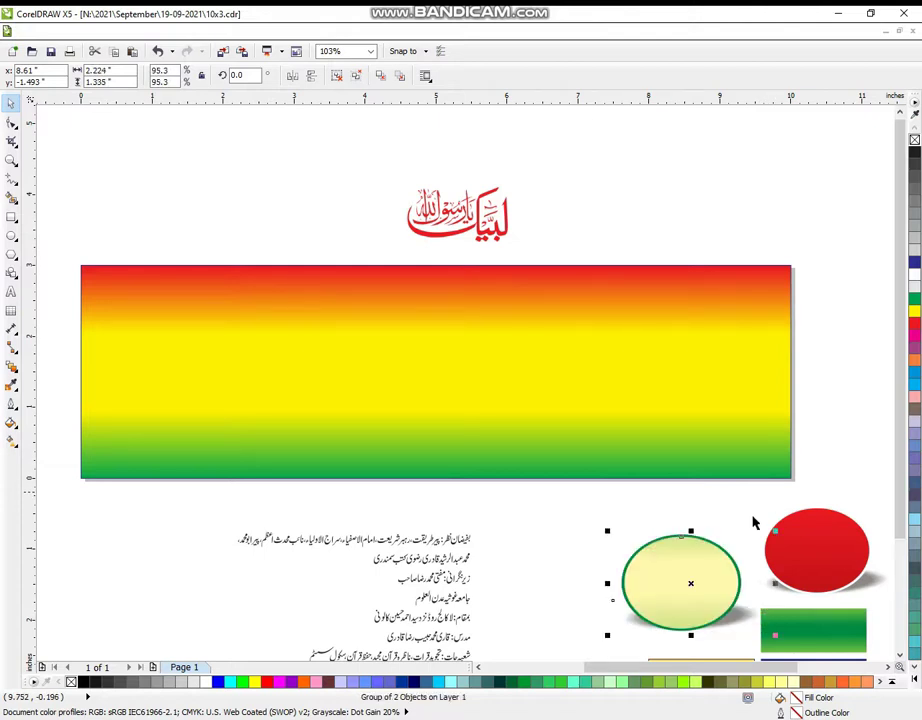
drag(700, 551, 737, 351)
- Scale the cream oval up further and set it at the banner's end
drag(657, 386, 628, 401)
drag(714, 360, 714, 368)
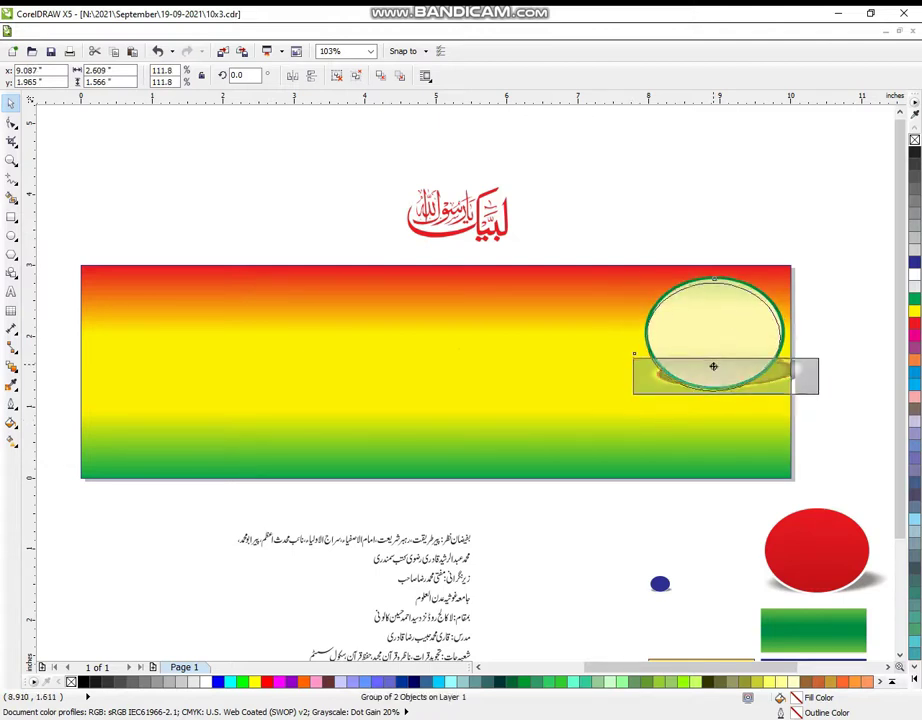
drag(630, 402, 617, 418)
drag(716, 364, 714, 364)
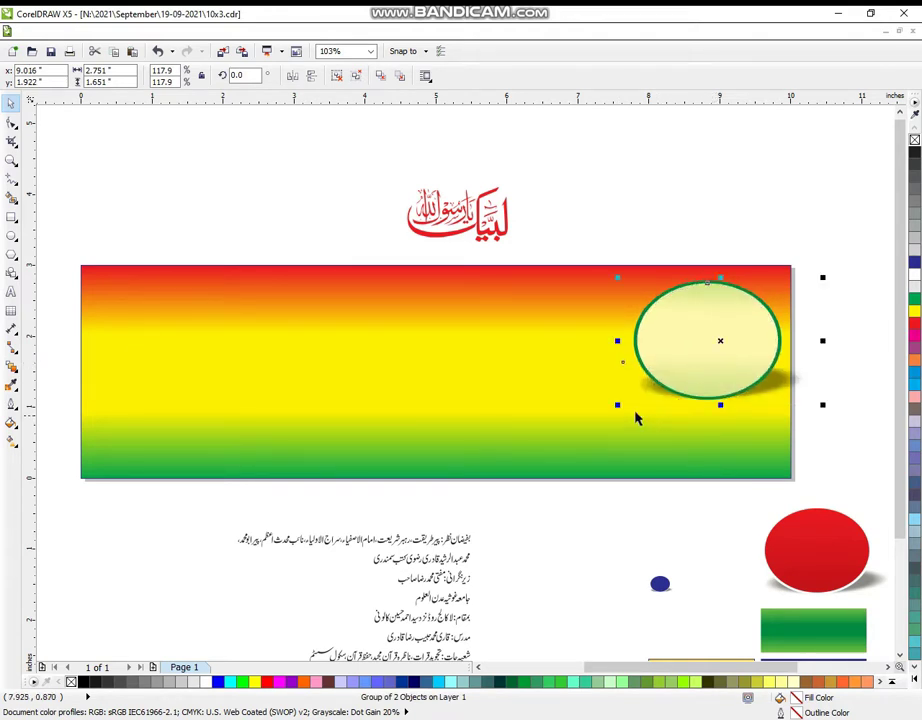
drag(616, 412, 600, 432)
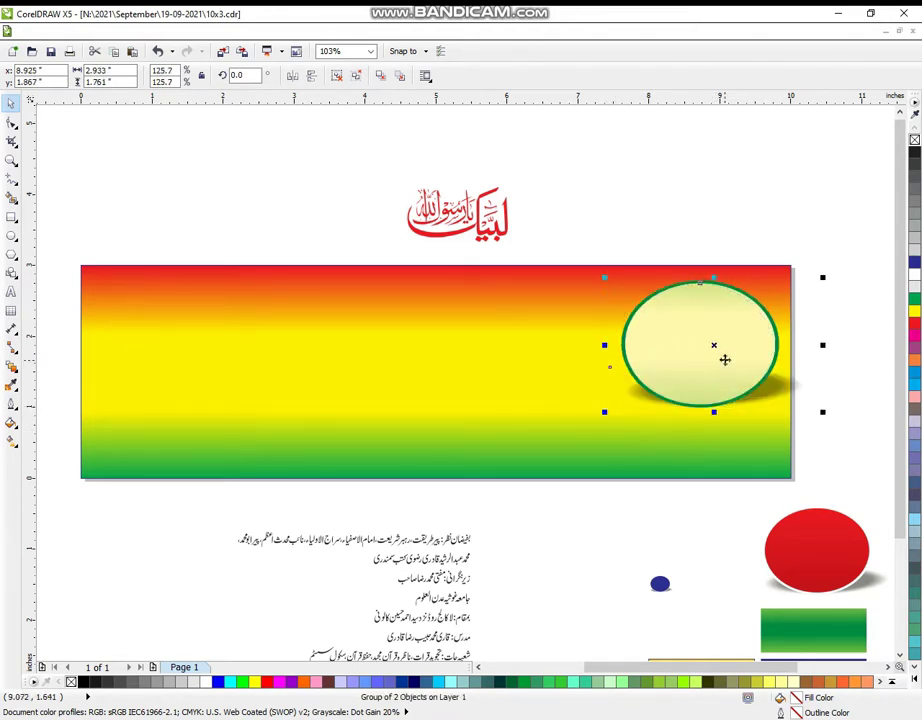
drag(724, 360, 191, 350)
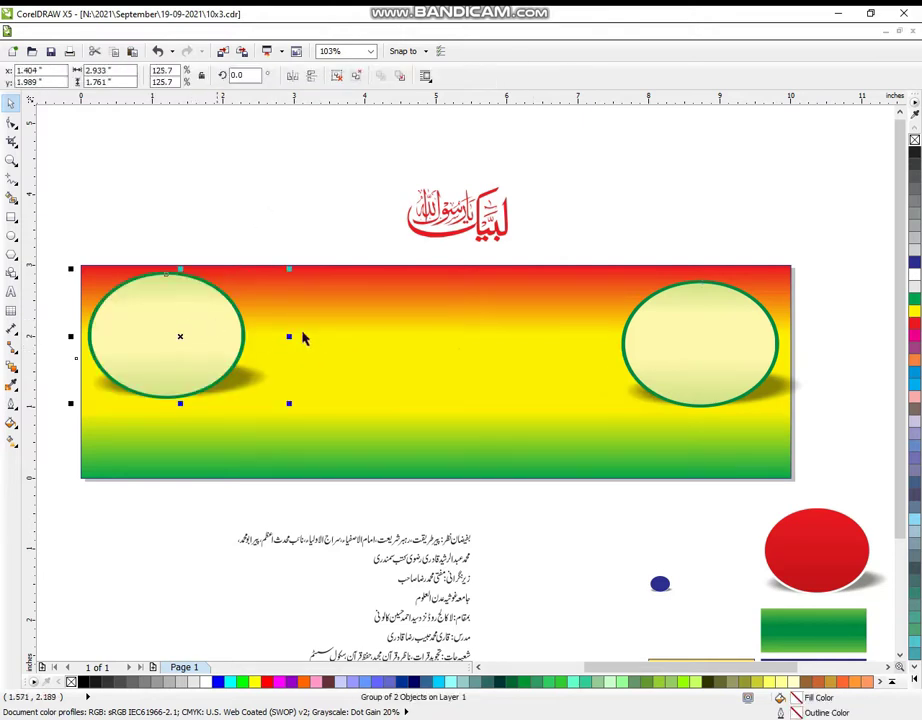
- Select the left and right ovals together to check the pair, then deselect
shift+click(716, 354)
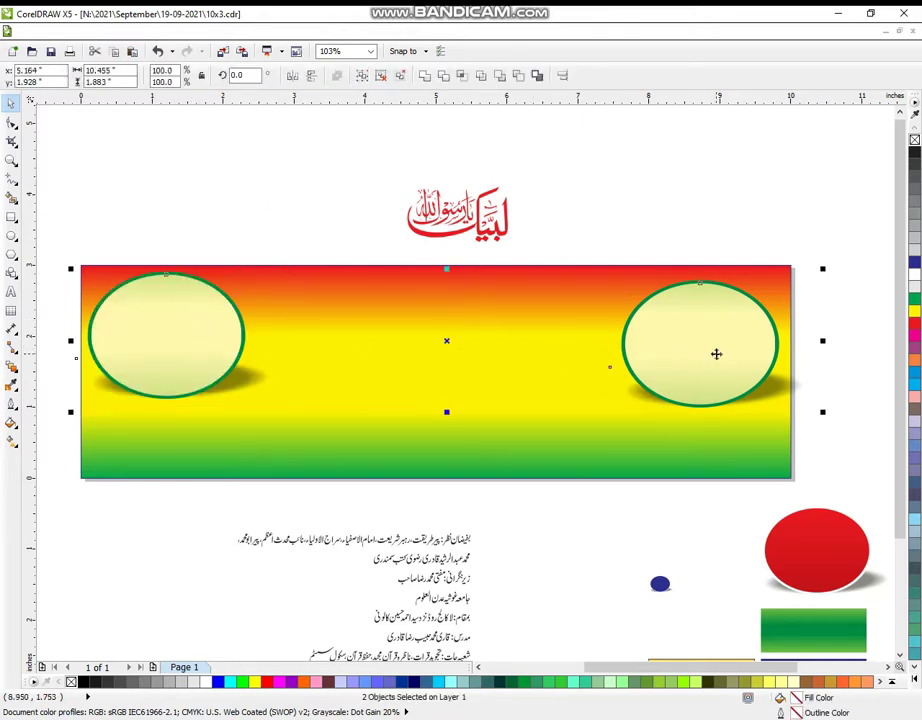
click(788, 200)
click(701, 356)
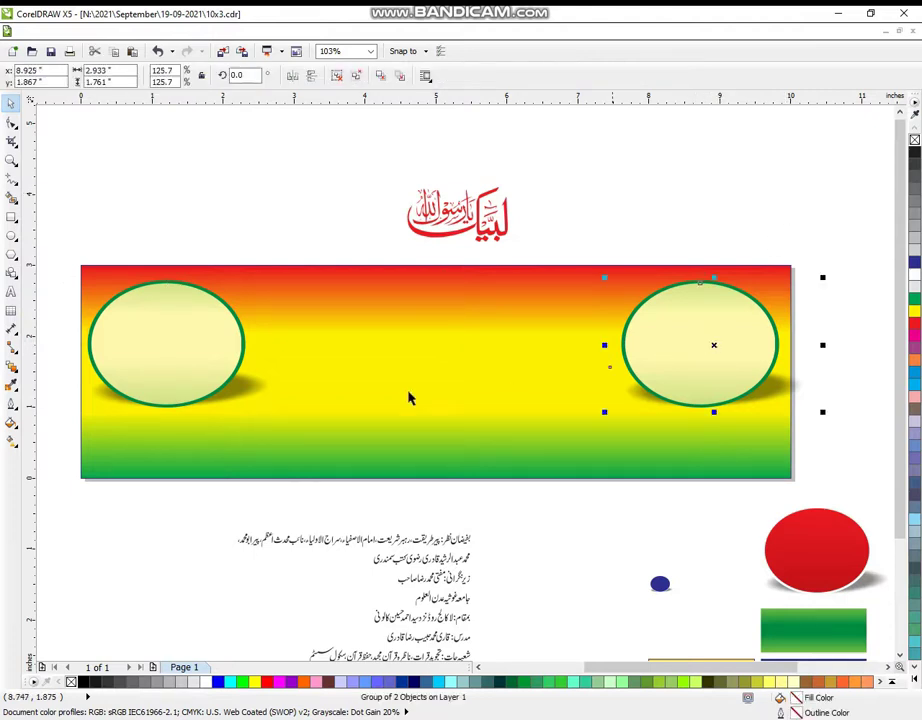
shift+click(191, 358)
click(84, 197)
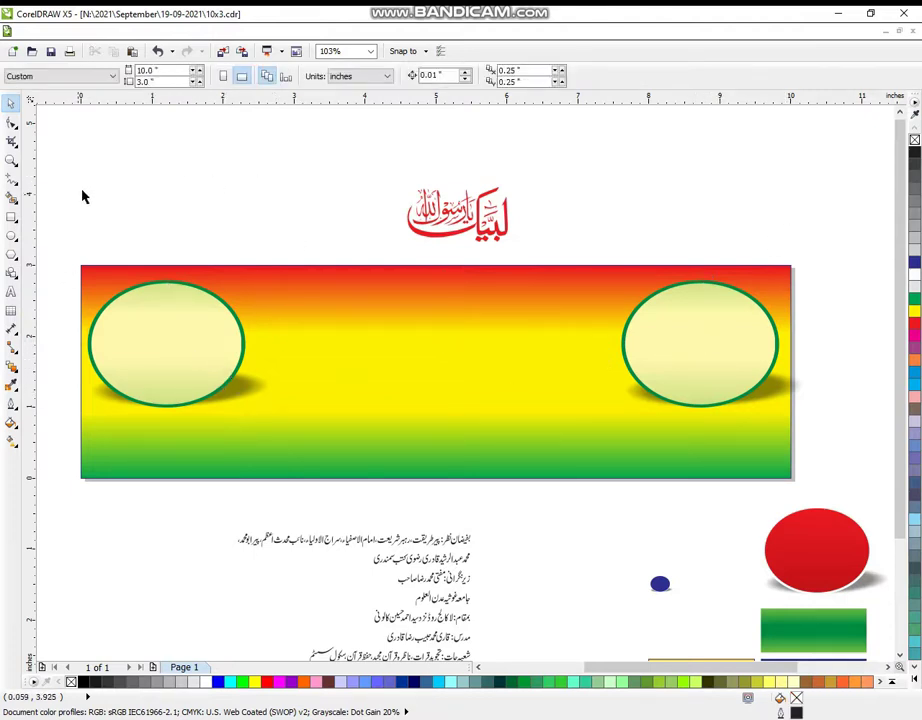
- Shrink the calligraphy into the banner's top centre and give it a 4.0 pt rounded, scaling outline
drag(372, 137, 566, 272)
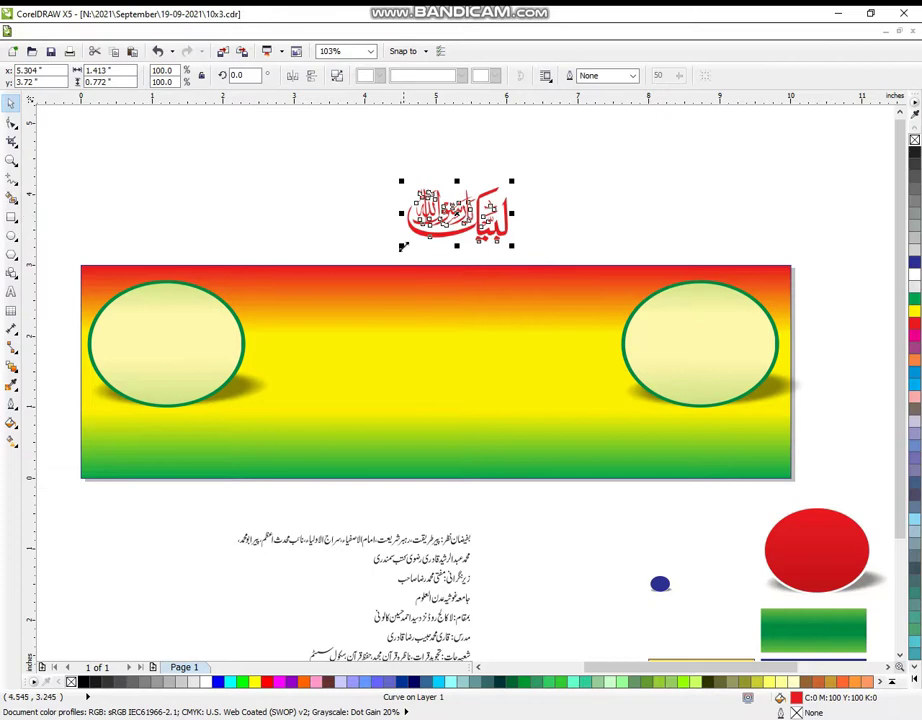
drag(403, 247, 436, 289)
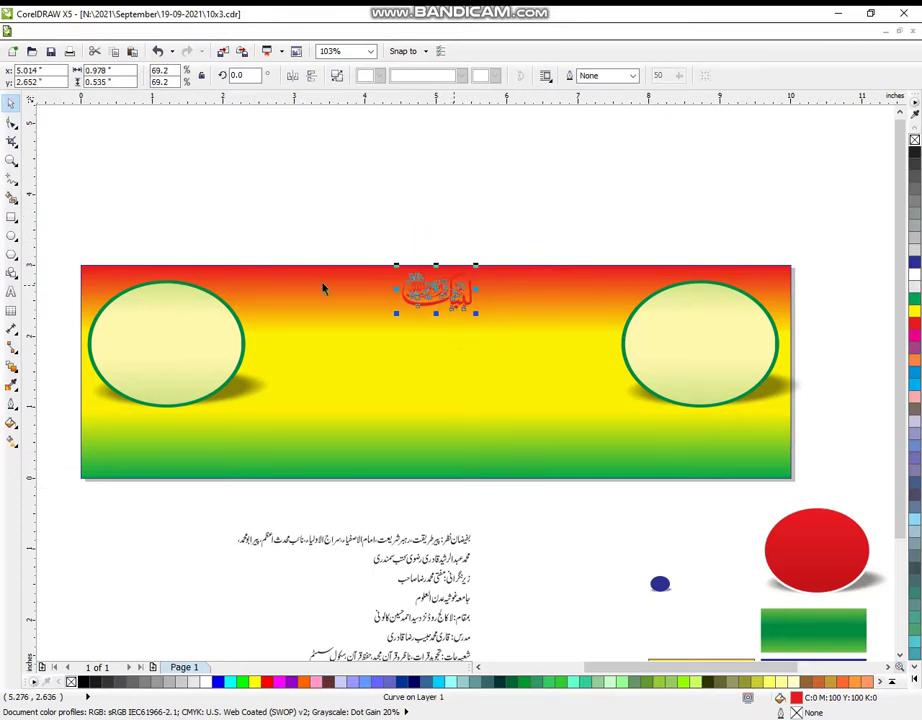
click(12, 404)
click(37, 408)
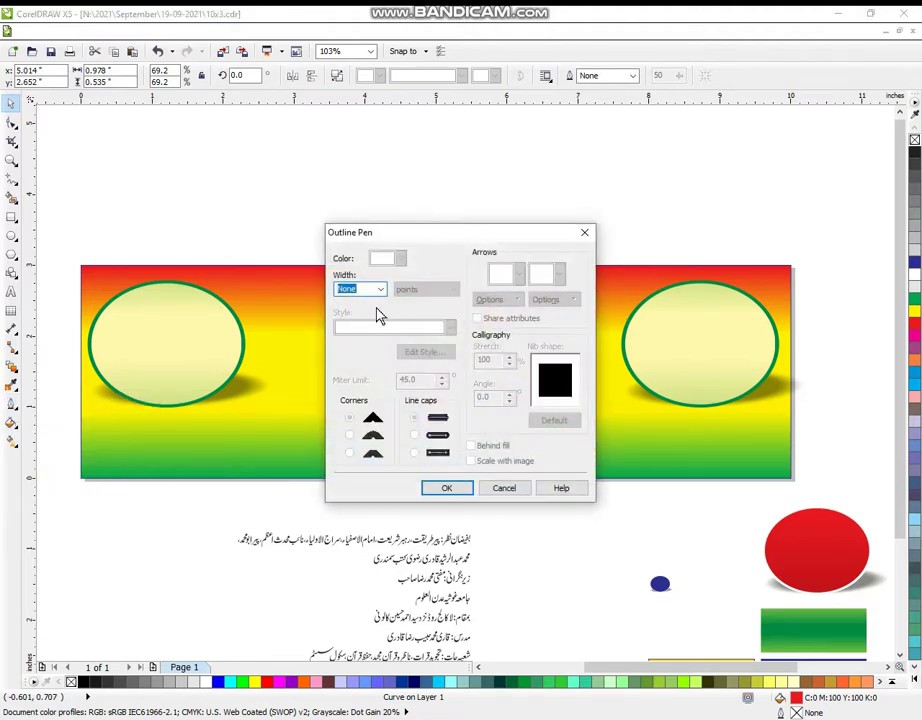
click(380, 289)
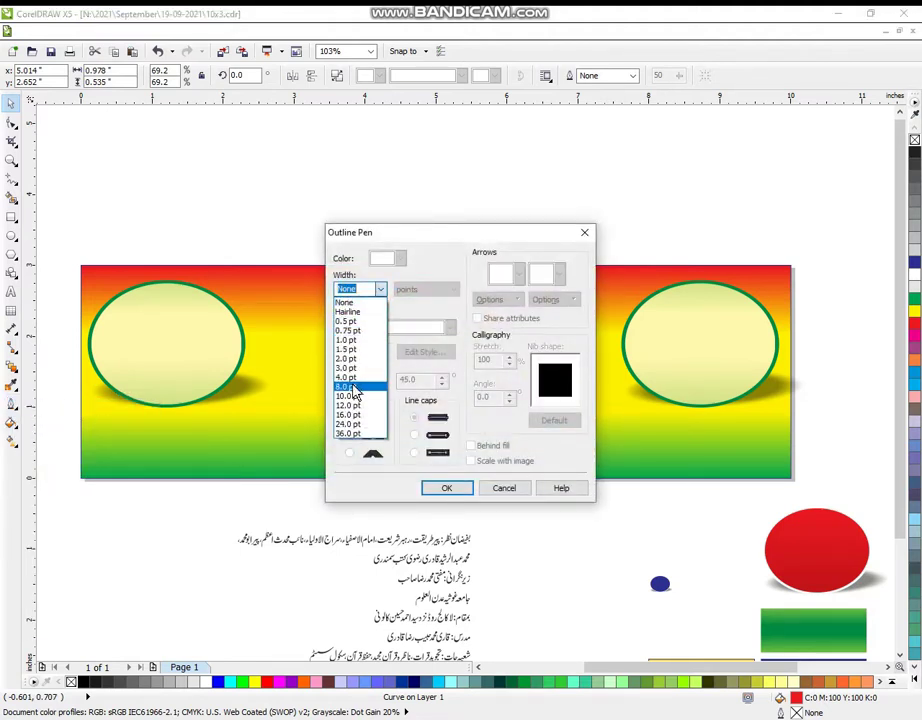
click(352, 377)
click(349, 435)
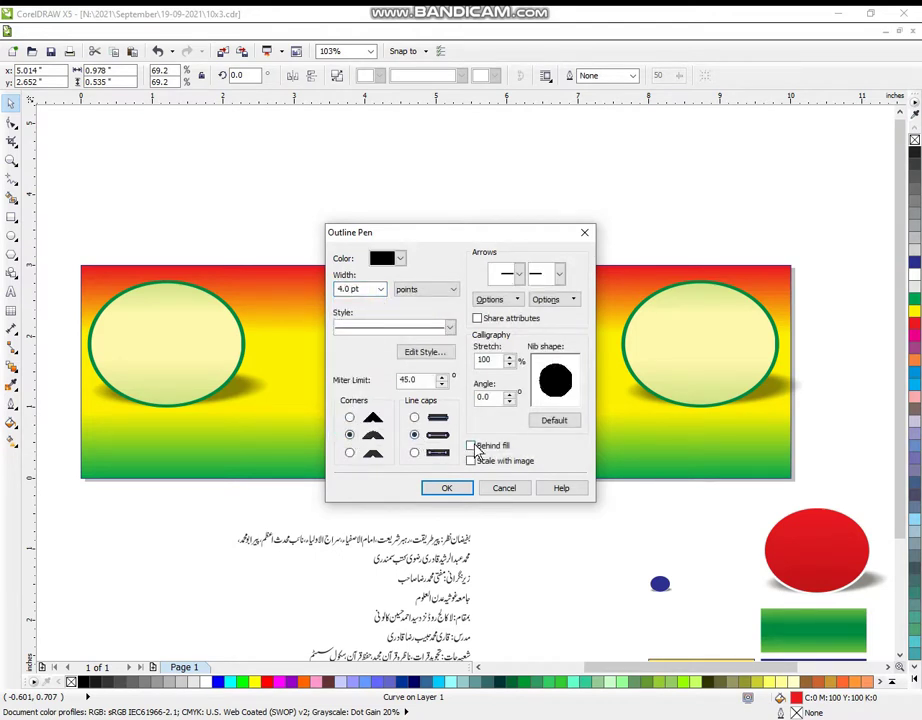
click(471, 461)
click(464, 489)
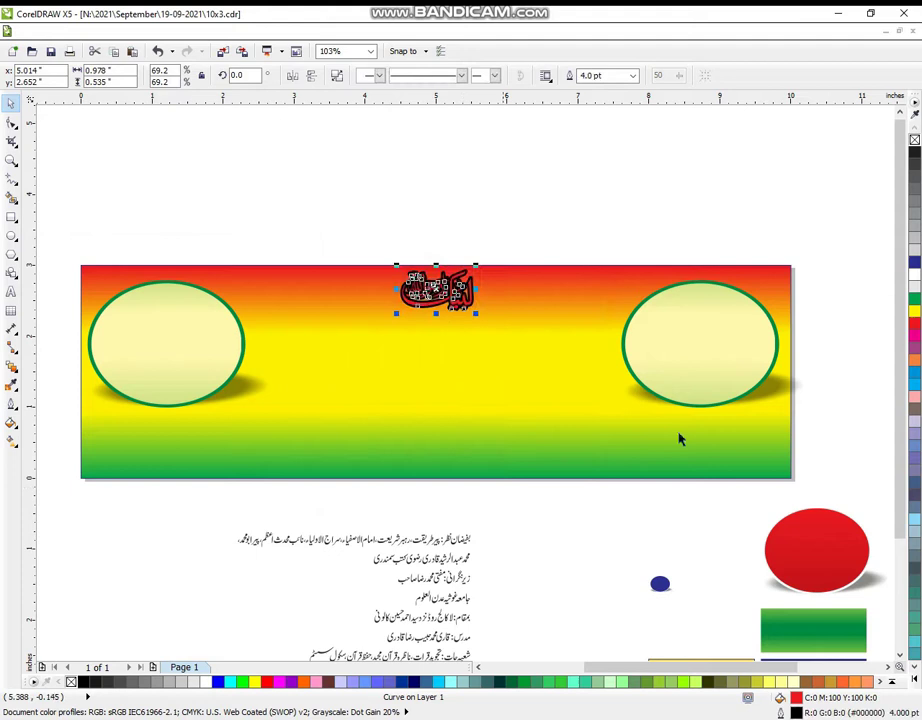
- Fill the calligraphy light blue with a white outline, then check it against the background
click(916, 391)
right_click(914, 273)
click(467, 258)
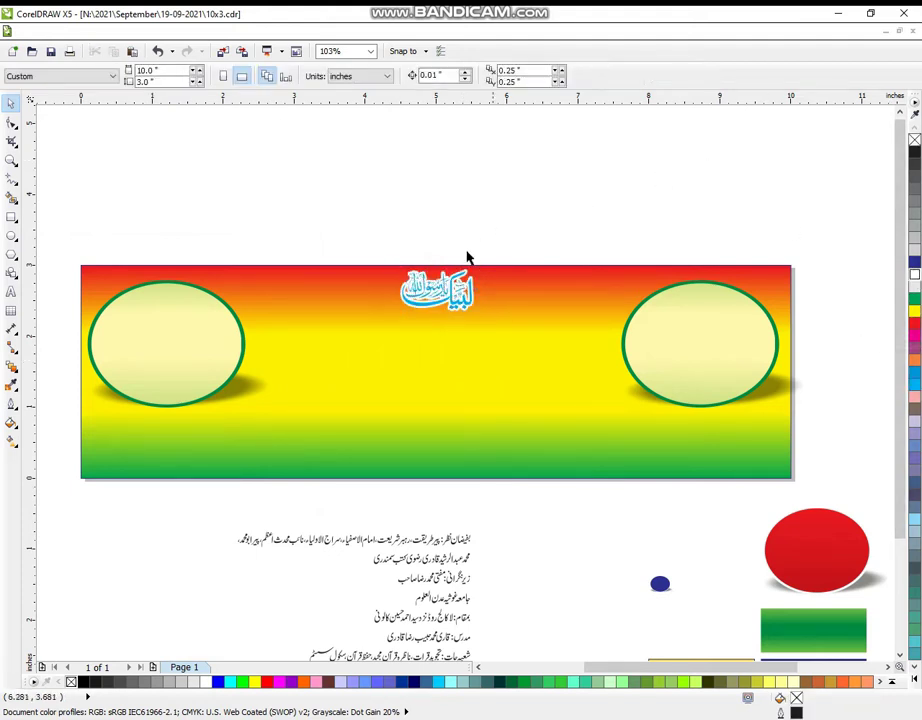
click(459, 292)
shift+click(510, 313)
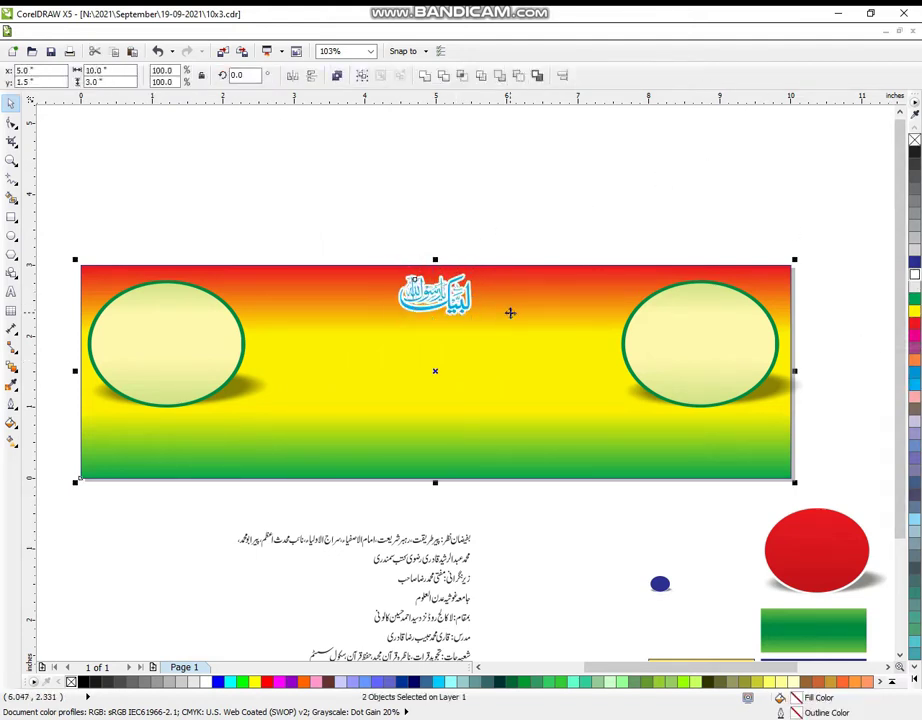
click(544, 203)
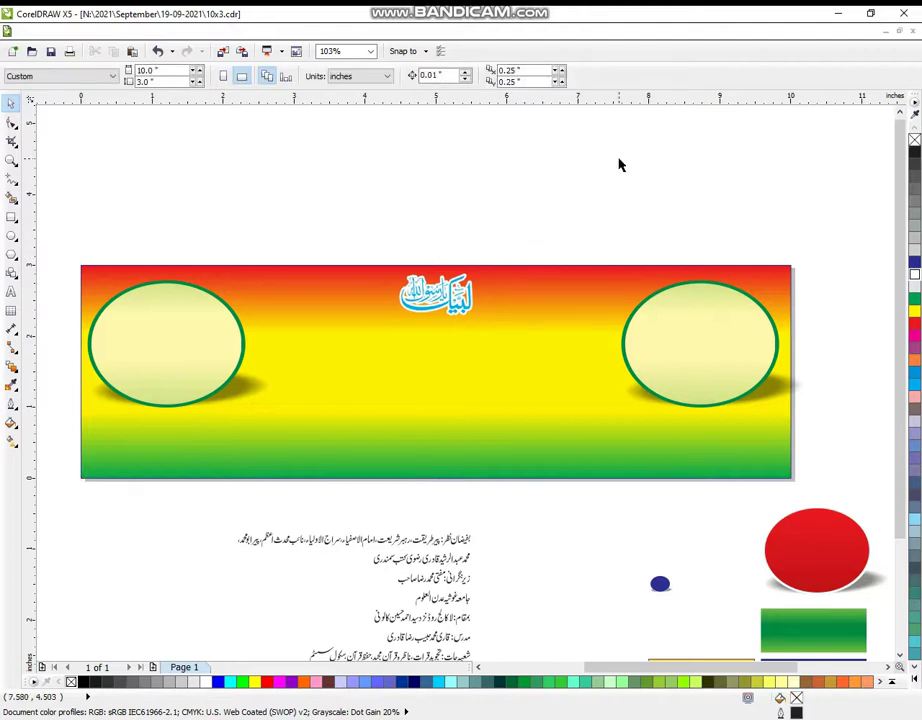
click(11, 160)
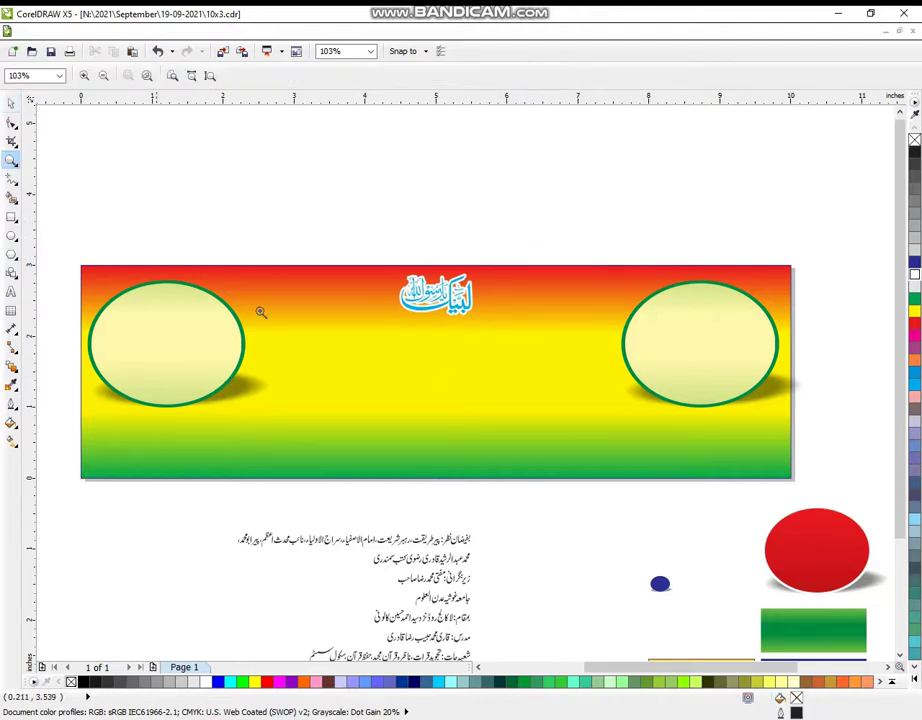
- Ungroup the Urdu text block, then enlarge the madrasa name line, move it up and regroup it
click(185, 369)
scroll(184, 300, down, 1)
drag(212, 449, 759, 645)
drag(258, 379, 684, 630)
click(11, 103)
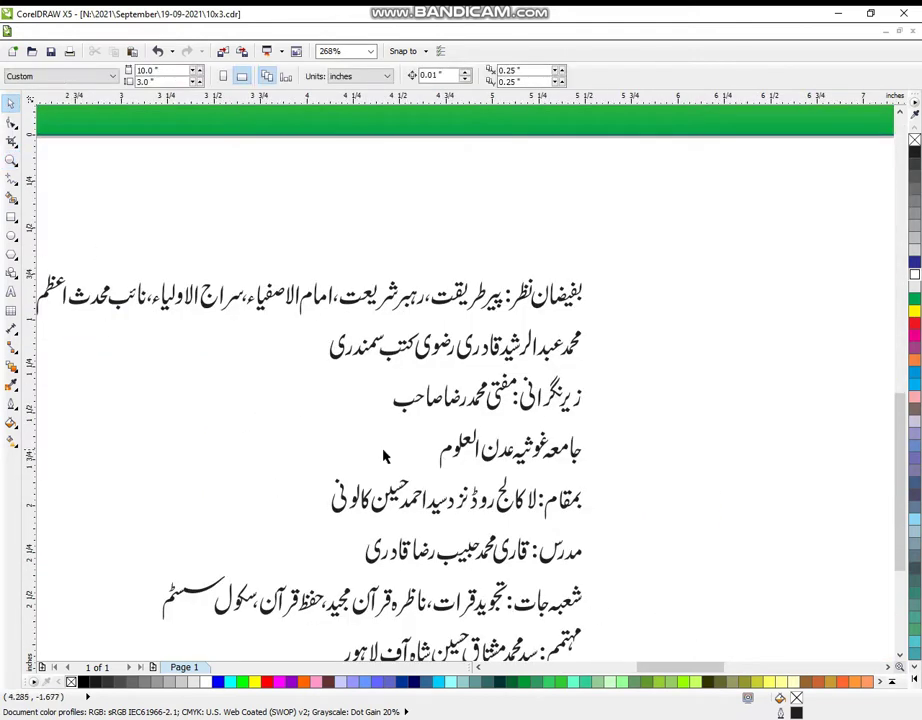
drag(421, 420, 606, 479)
click(579, 451)
key(ctrl+u)
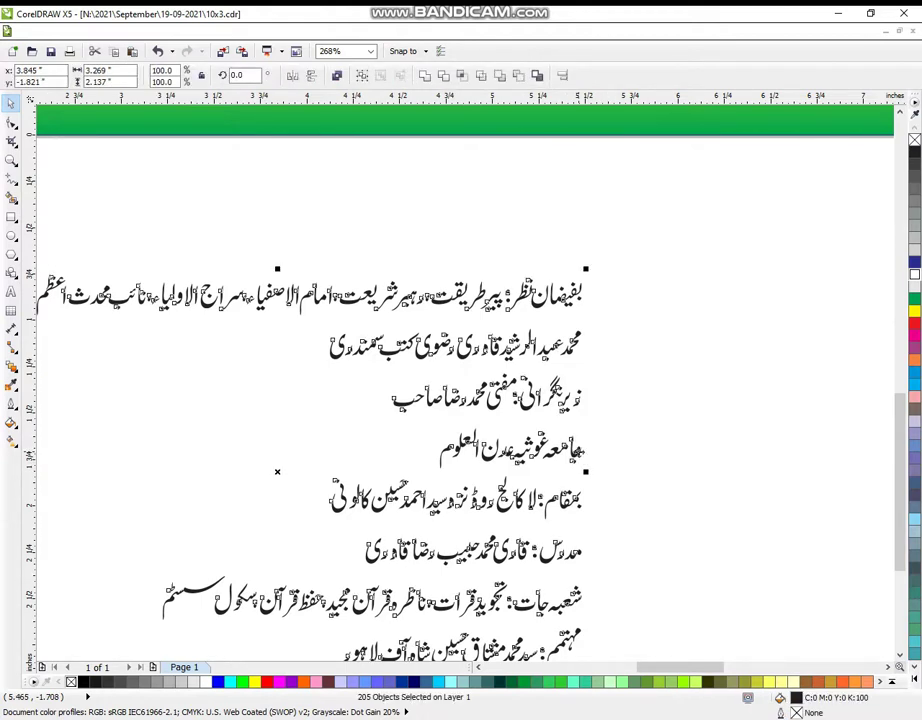
click(615, 432)
drag(421, 420, 606, 475)
drag(584, 425, 808, 360)
drag(511, 452, 516, 219)
key(ctrl+g)
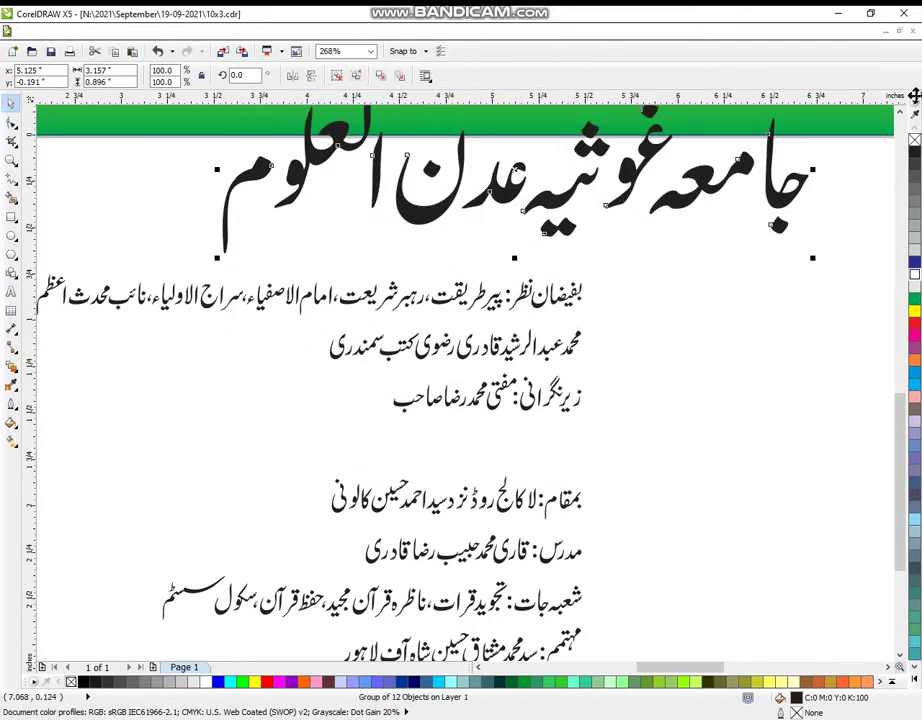
- Enlarge the madrasa title, move it into the yellow band and centre it on the banner
click(901, 115)
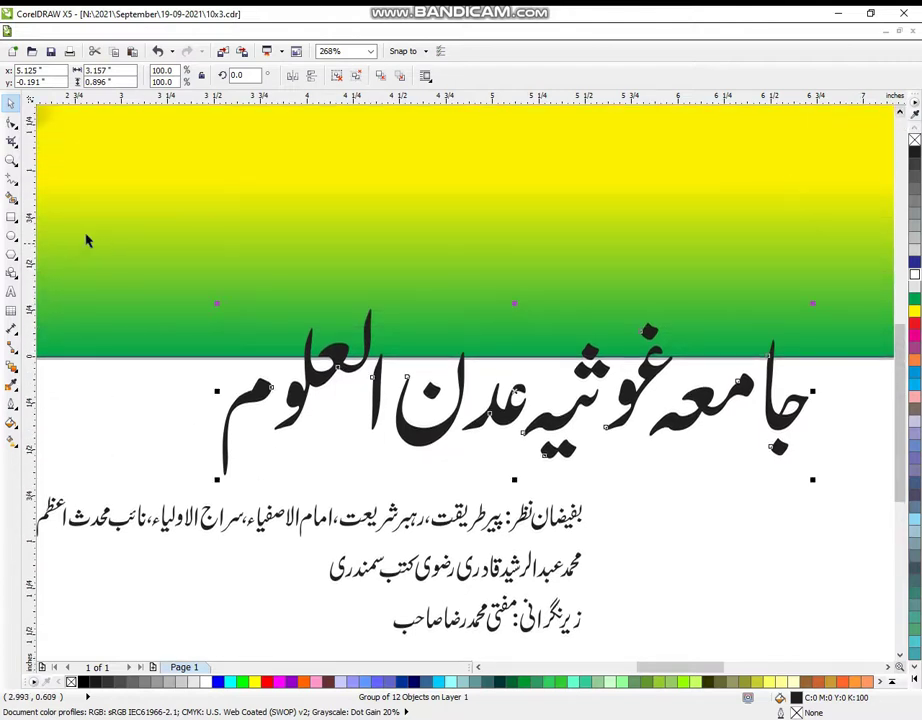
click(11, 159)
right_click(342, 261)
right_click(213, 268)
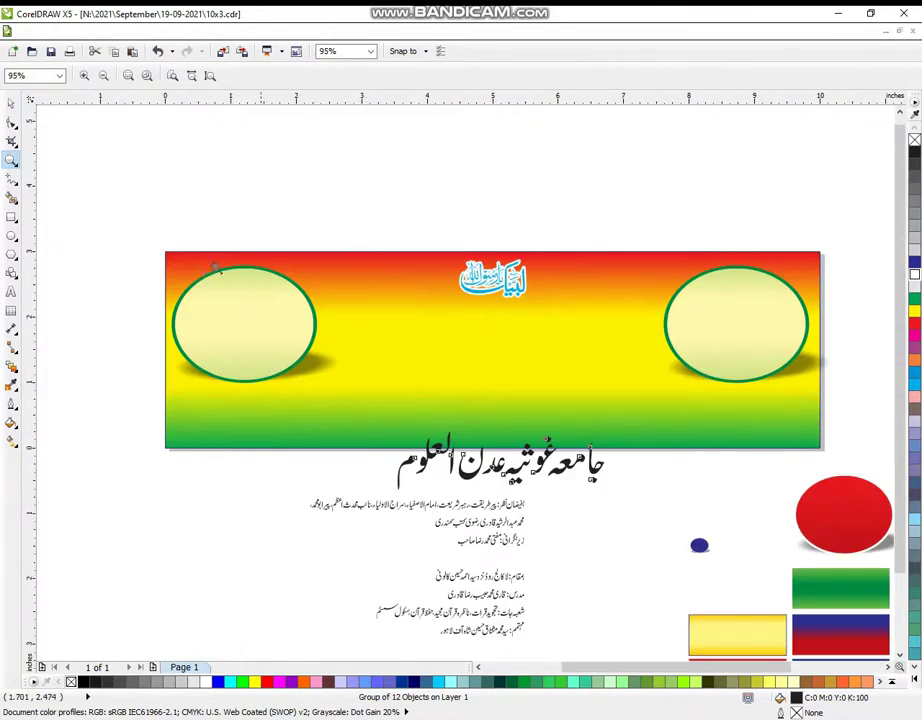
drag(129, 217, 880, 597)
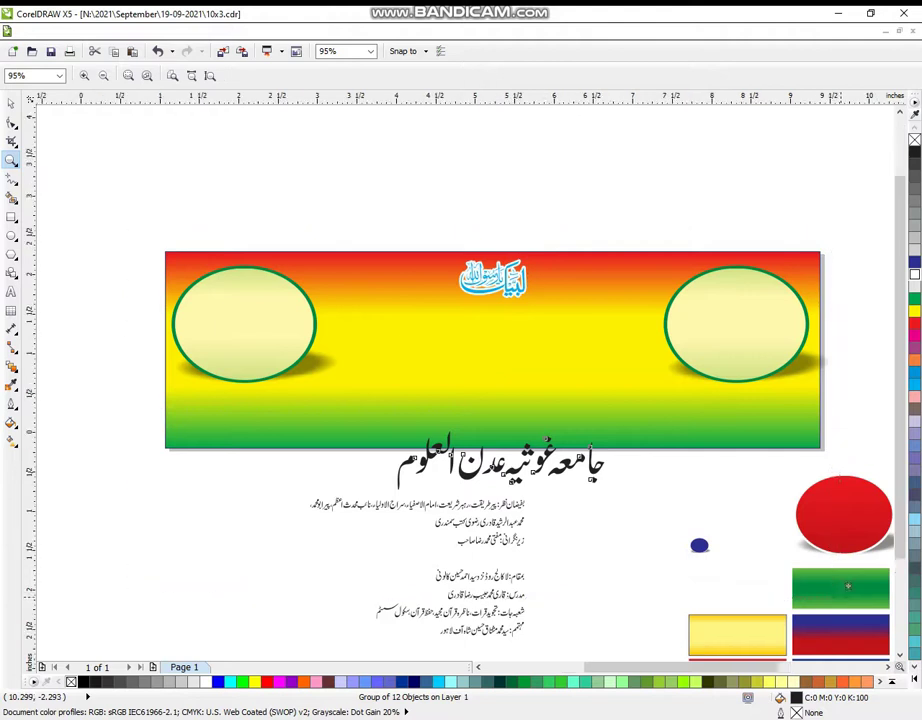
click(11, 103)
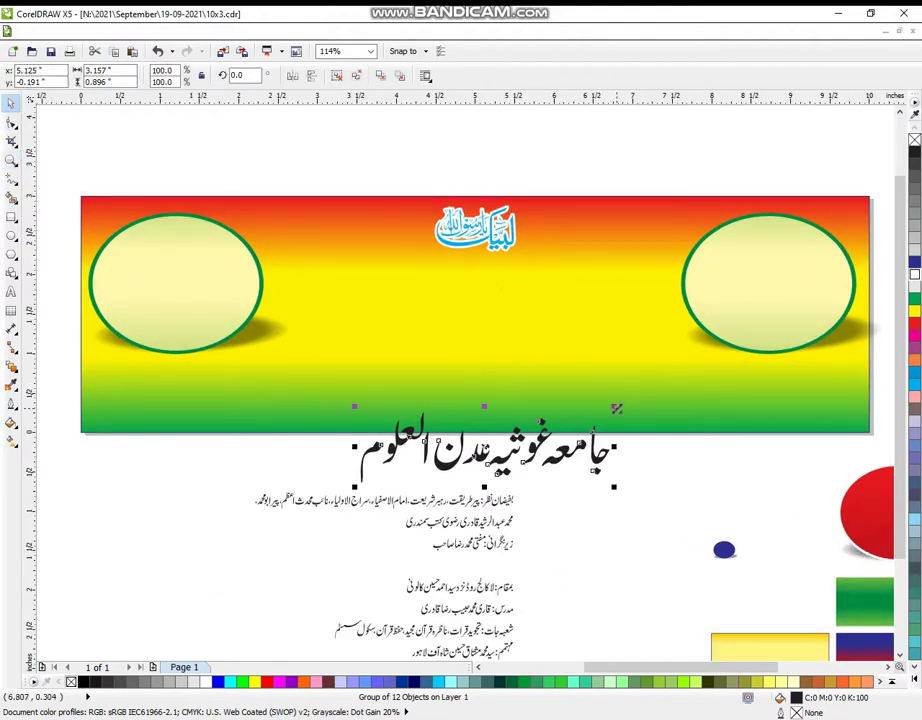
drag(616, 408, 686, 386)
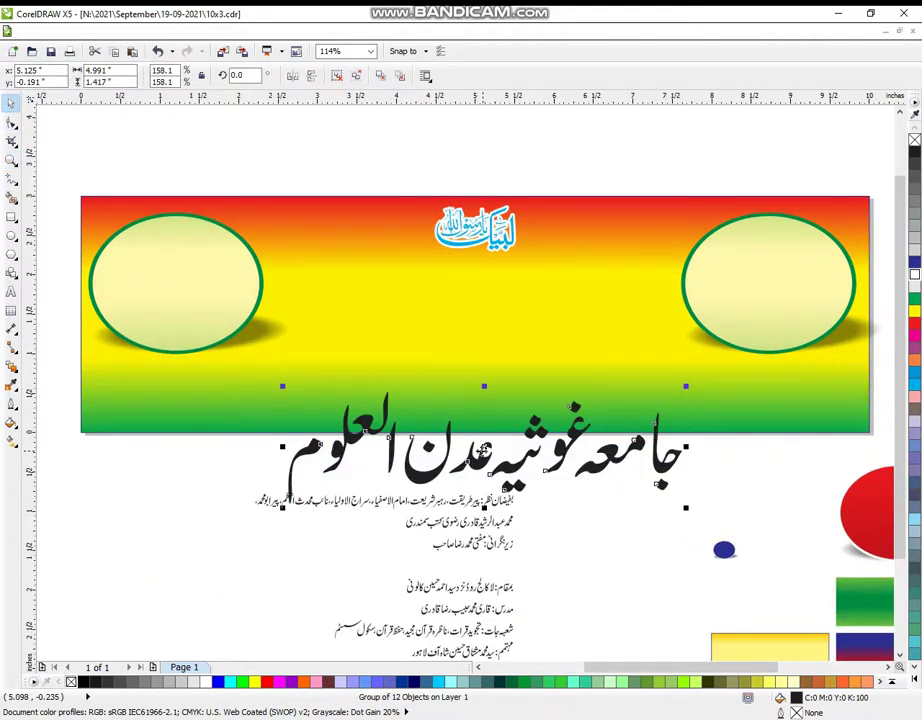
drag(481, 451, 477, 287)
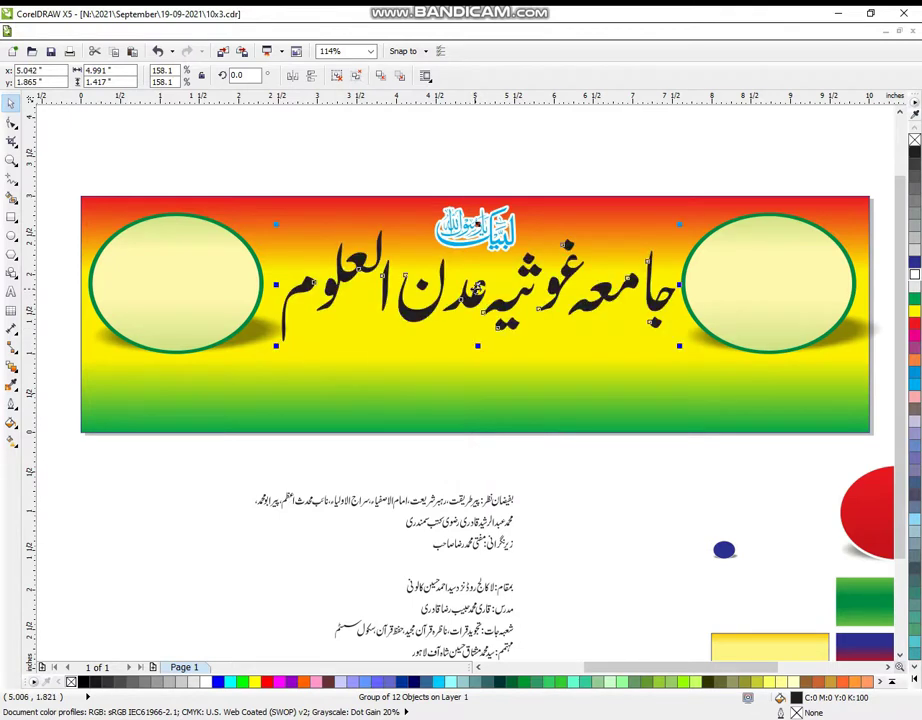
shift+click(523, 370)
key(e)
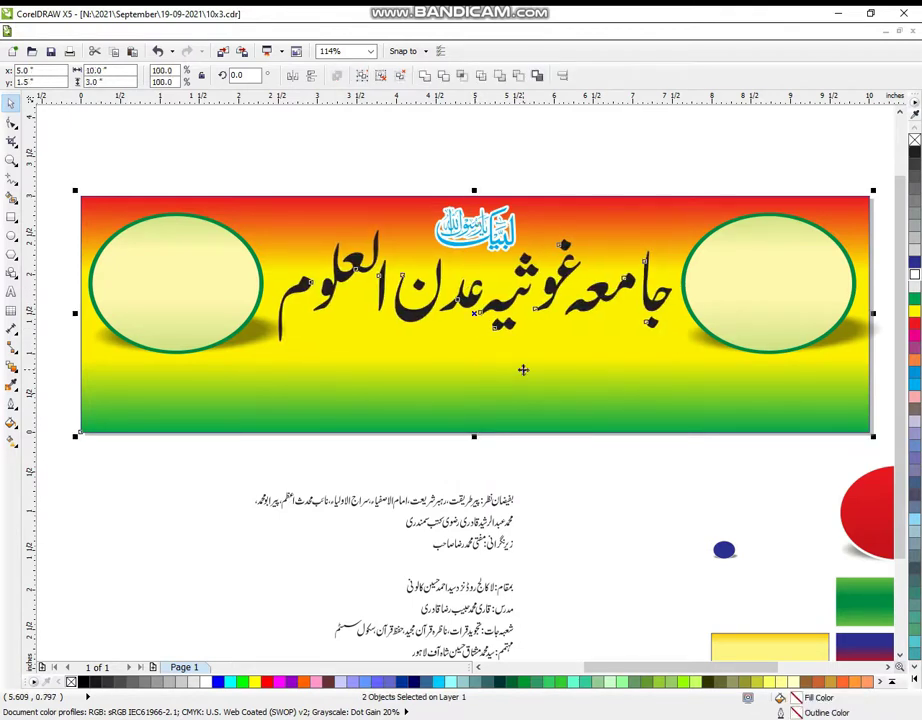
key(Escape)
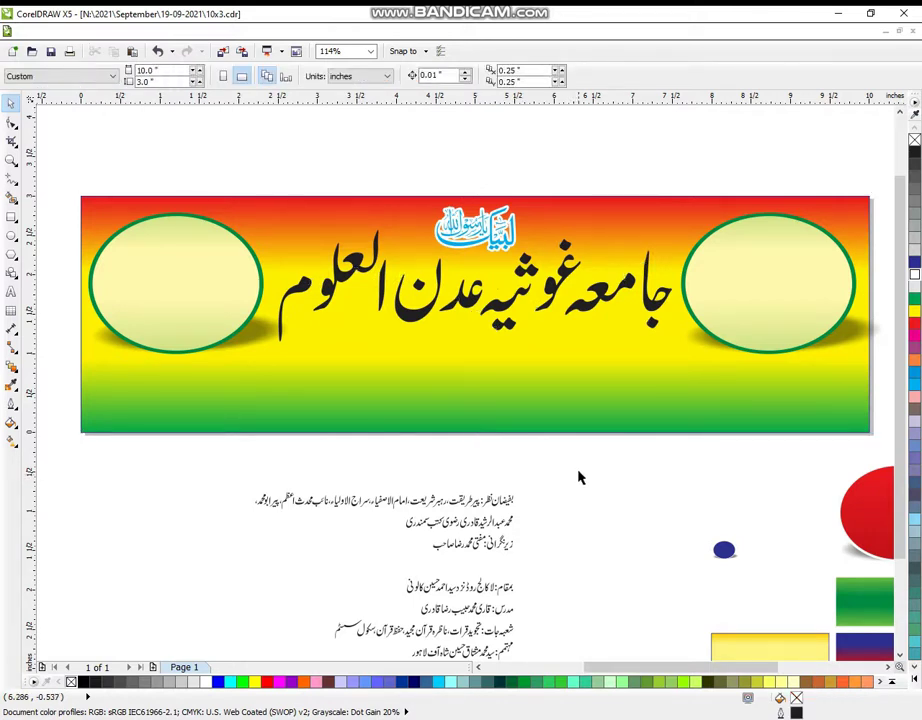
click(590, 312)
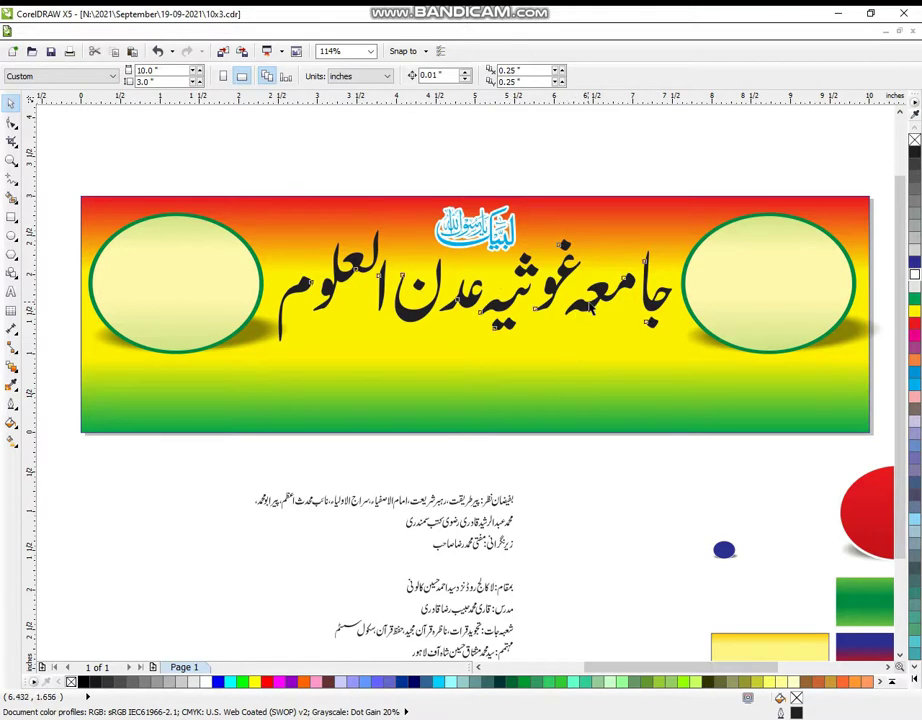
click(586, 492)
- Draw a white rounded-corner box below the title and centre it horizontally under the title
click(11, 216)
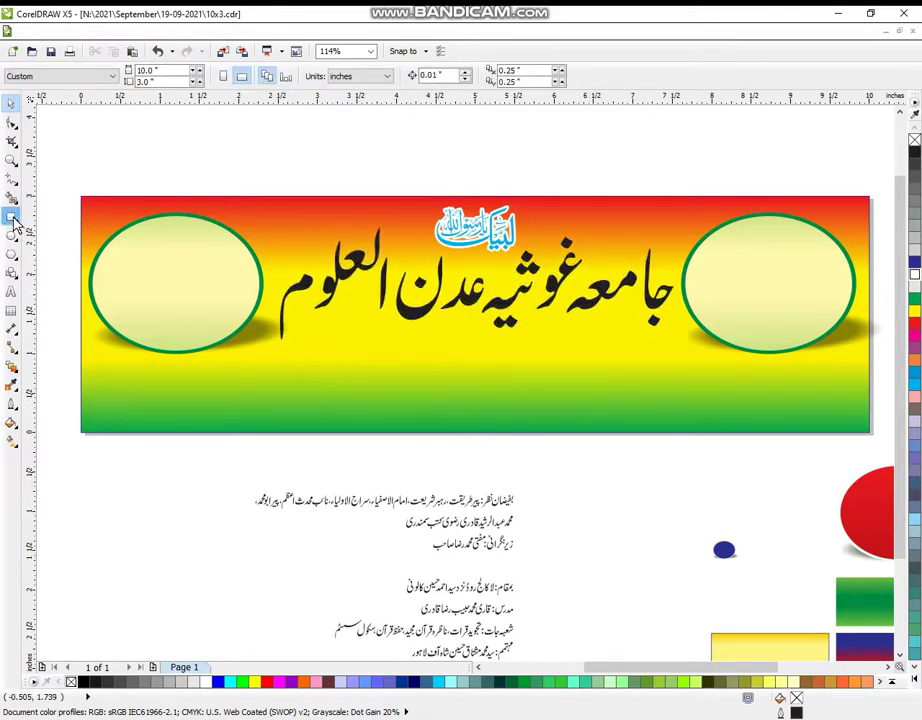
drag(328, 335, 647, 376)
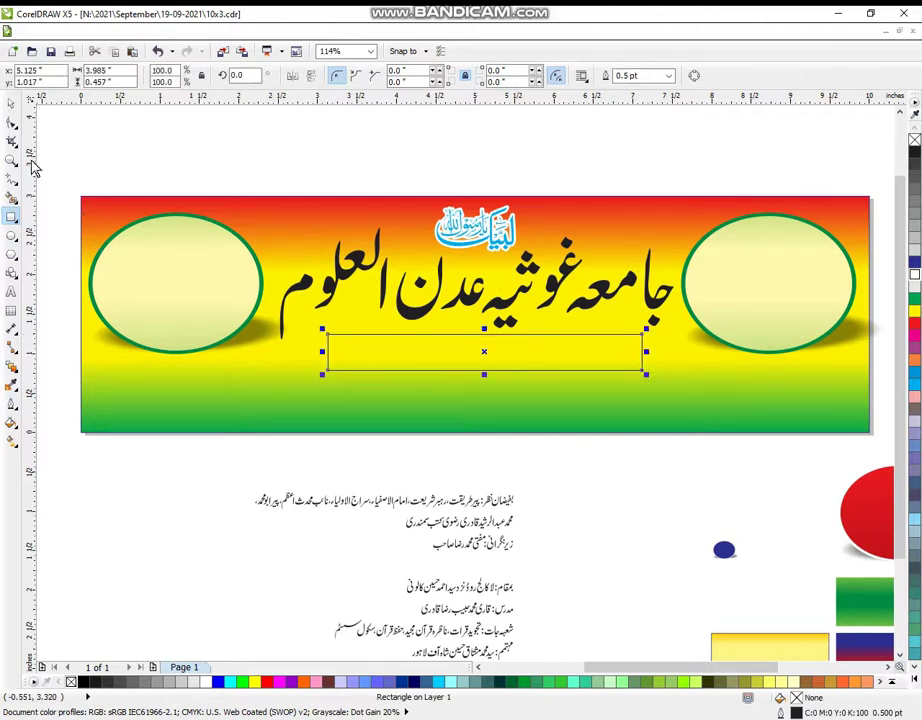
click(12, 121)
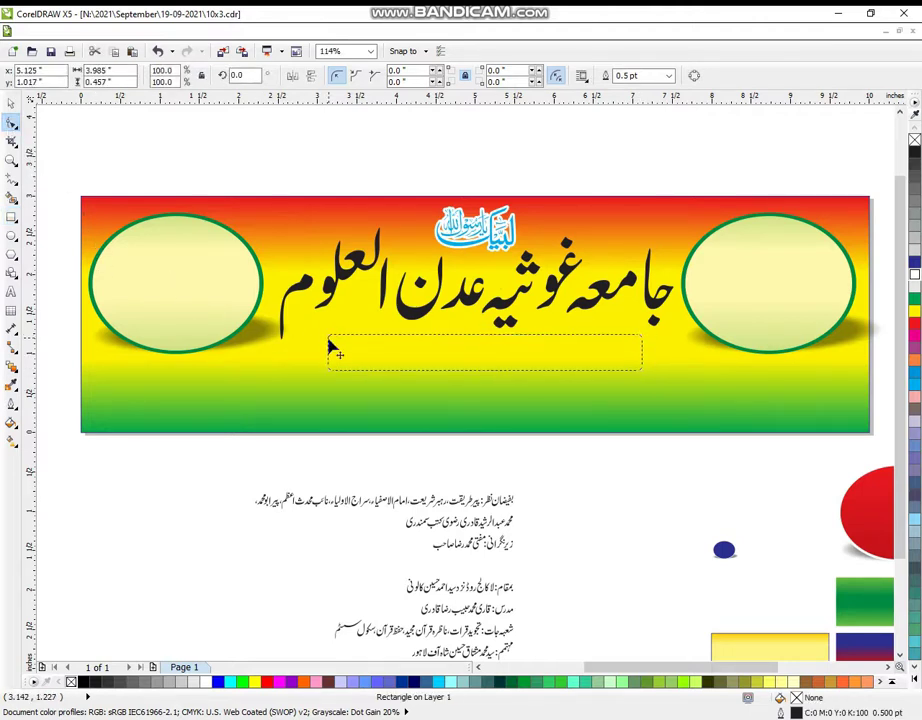
drag(330, 338, 337, 339)
click(11, 106)
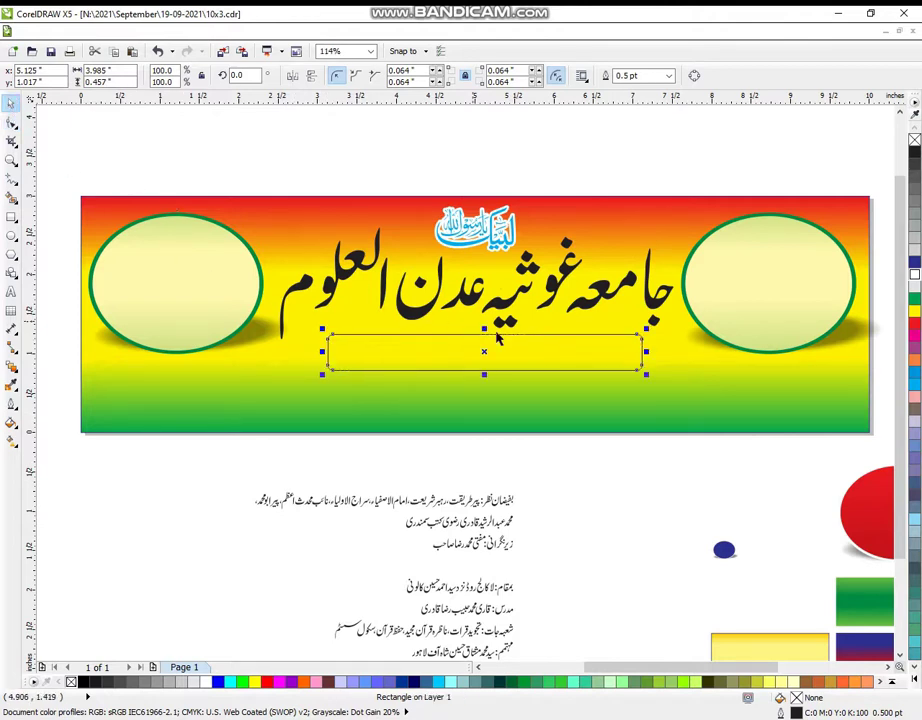
click(914, 283)
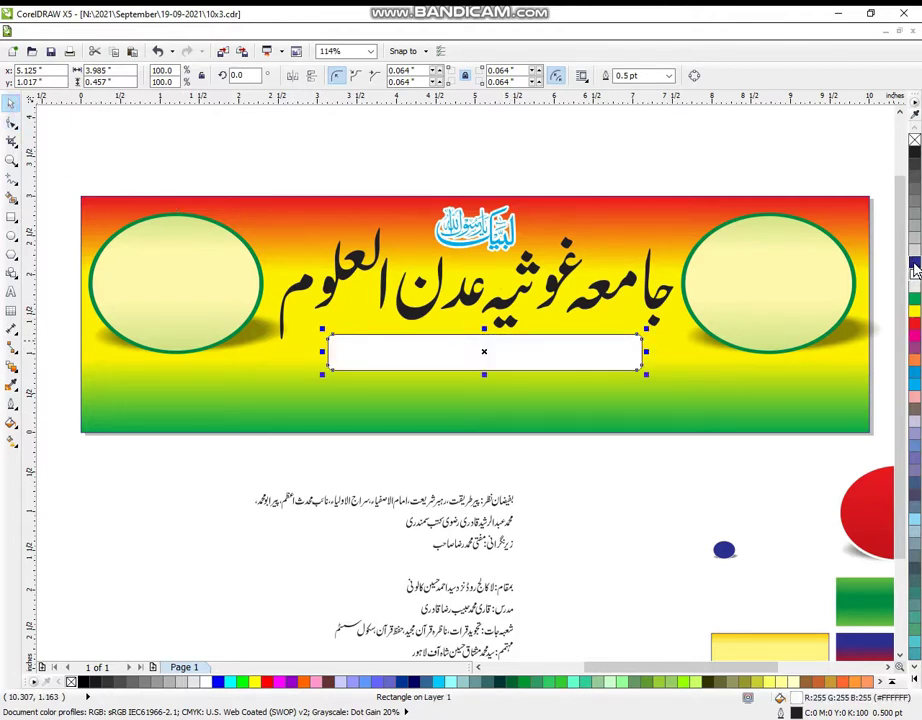
shift+click(651, 308)
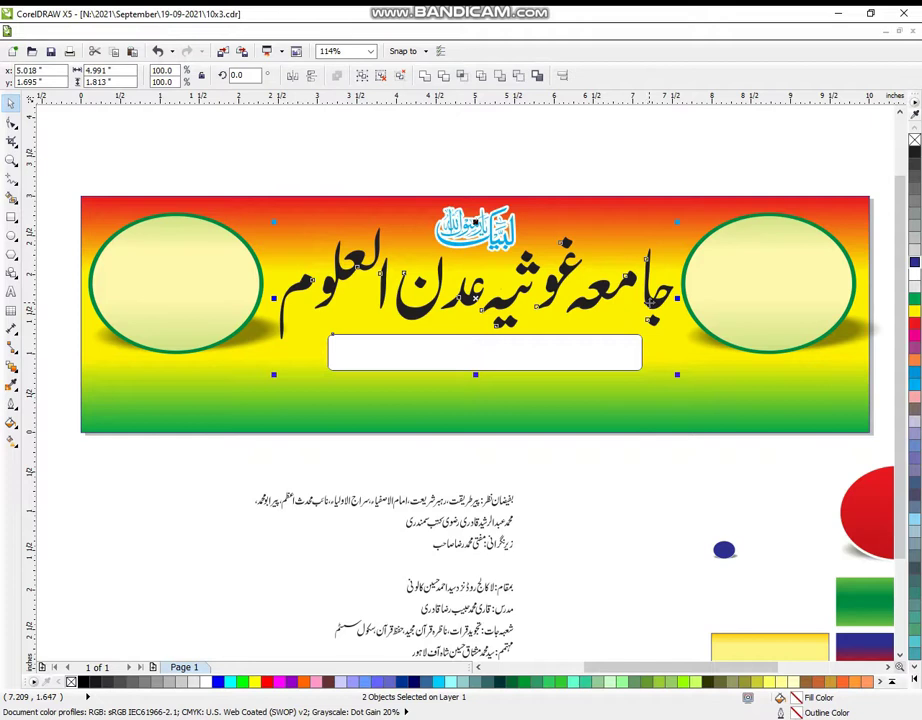
key(c)
click(611, 455)
click(593, 356)
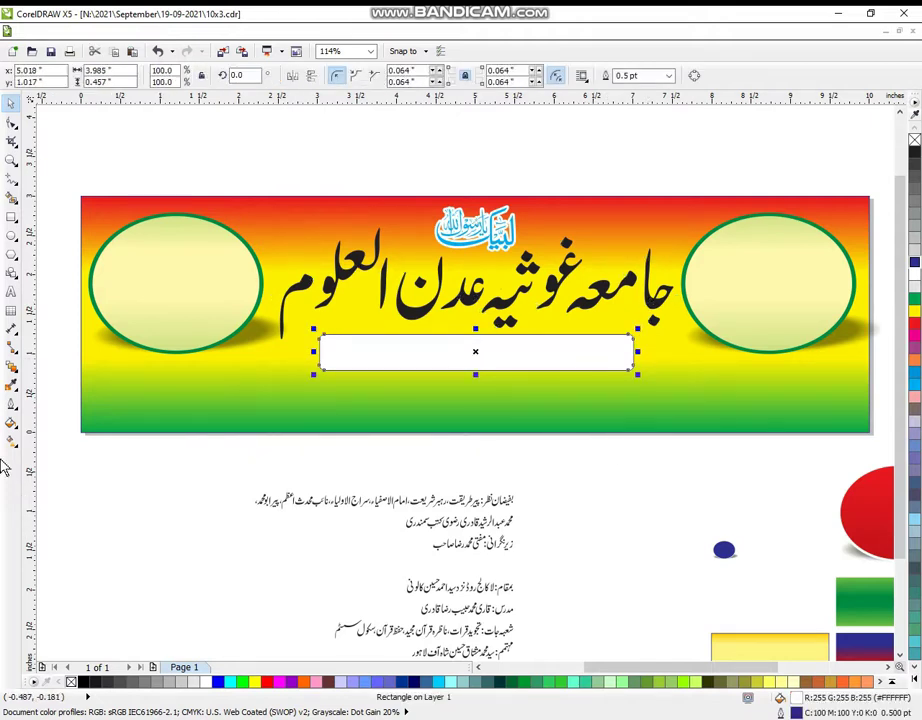
- Give the white box a 4.0 pt green outline with rounded corners
click(11, 402)
click(55, 401)
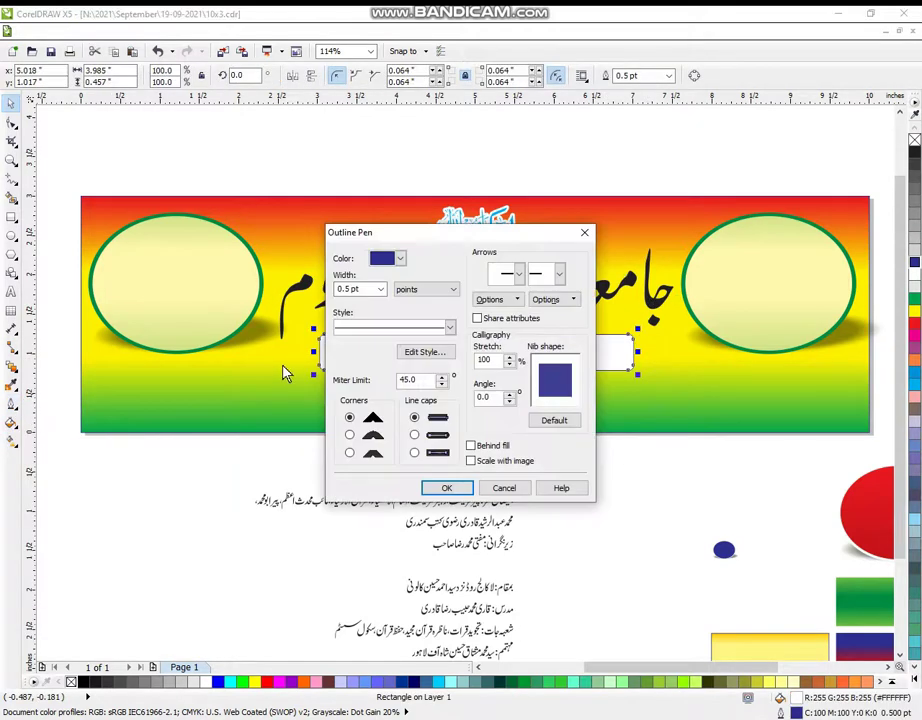
click(381, 289)
click(354, 376)
click(349, 436)
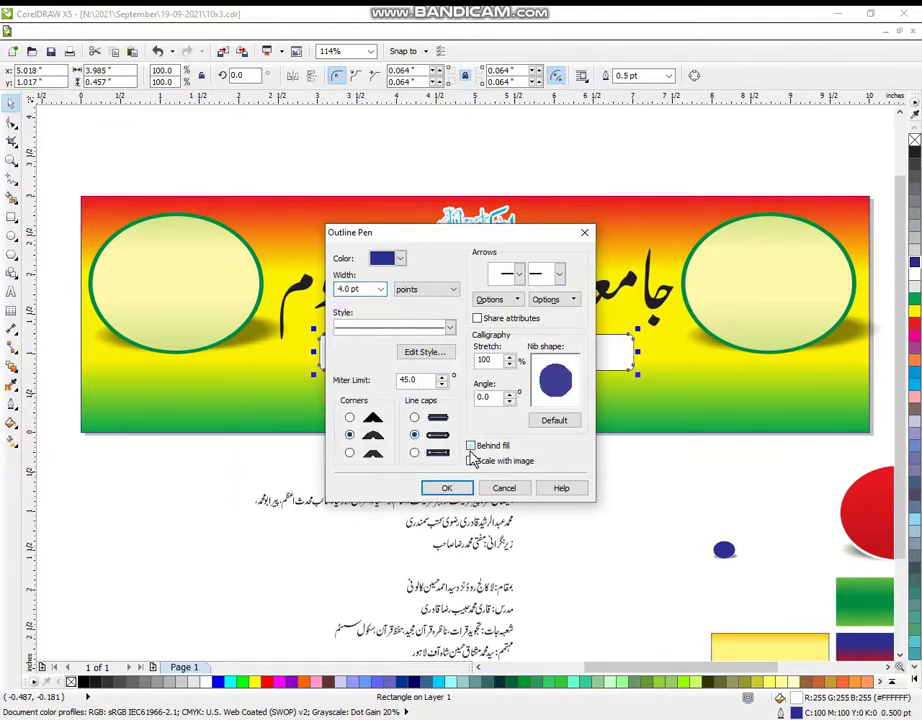
click(450, 487)
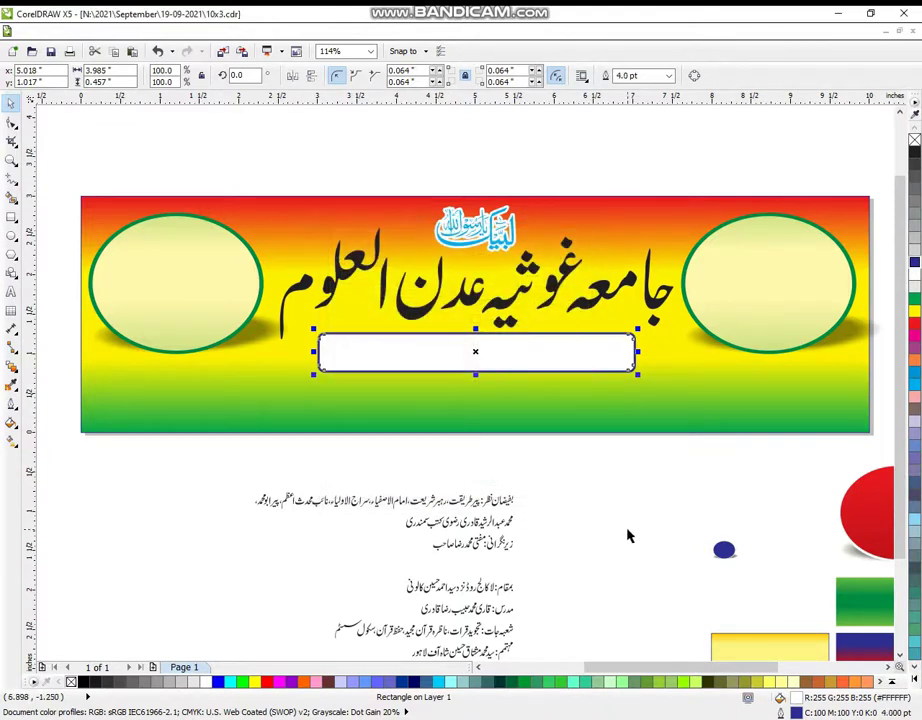
right_click(914, 298)
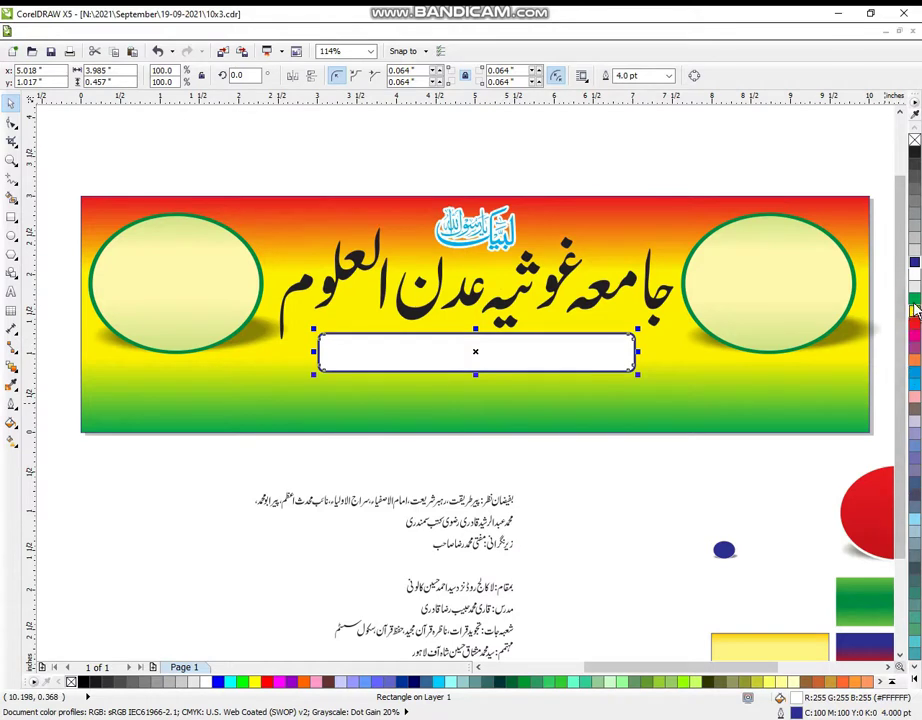
click(643, 544)
click(357, 228)
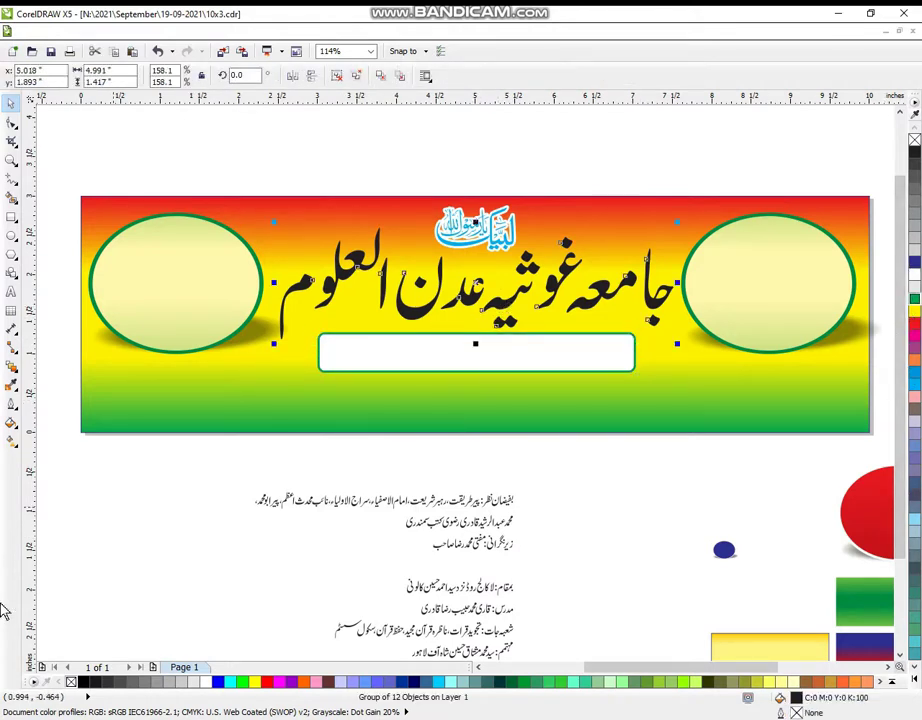
- Outline the Urdu title in green at 10.0 pt with rounded corners
click(11, 403)
click(35, 402)
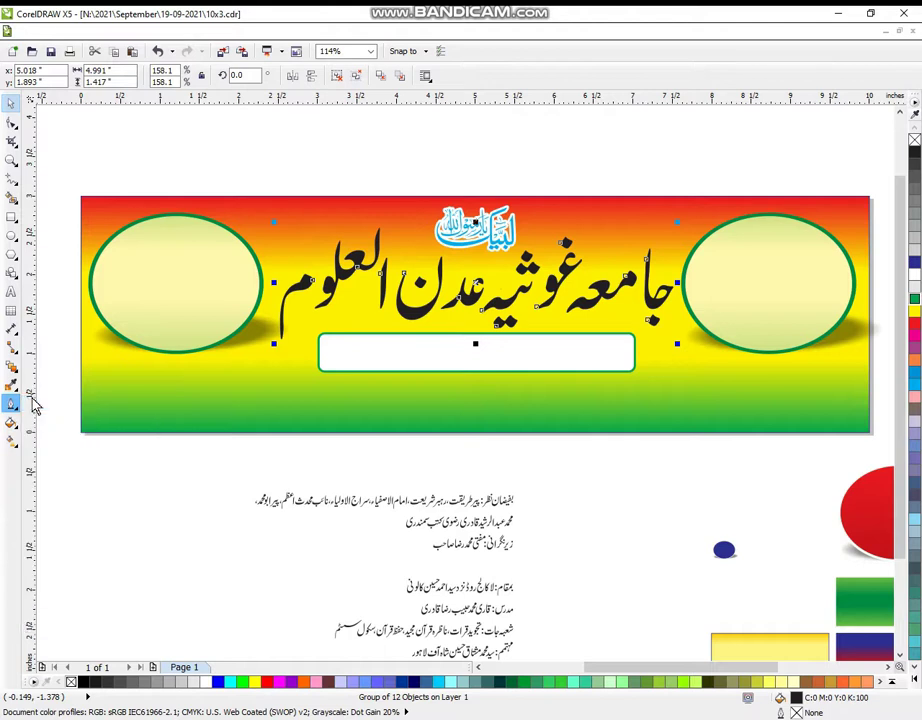
click(378, 292)
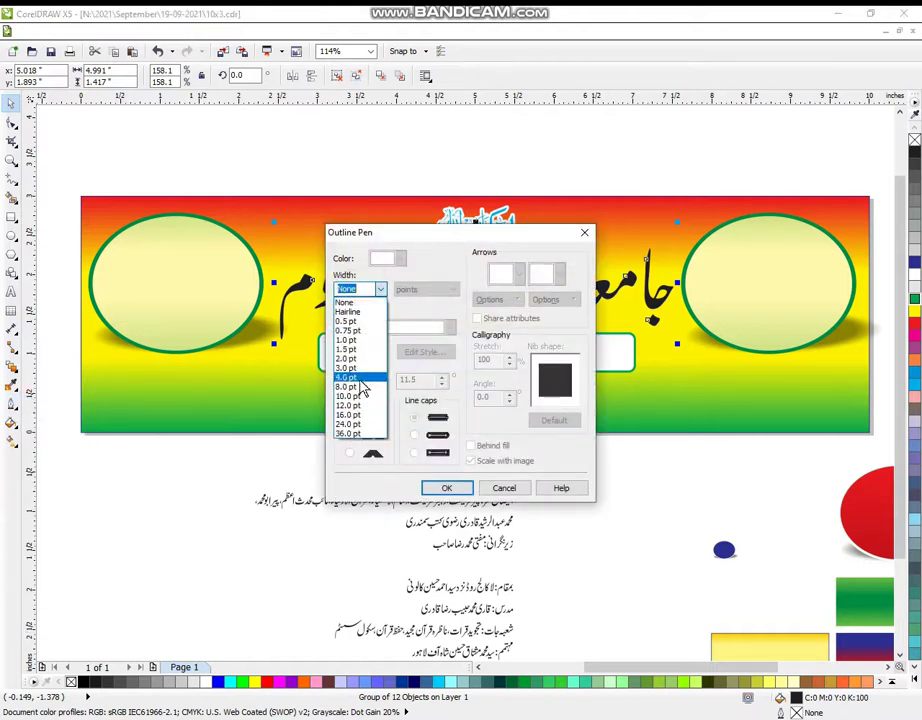
click(357, 398)
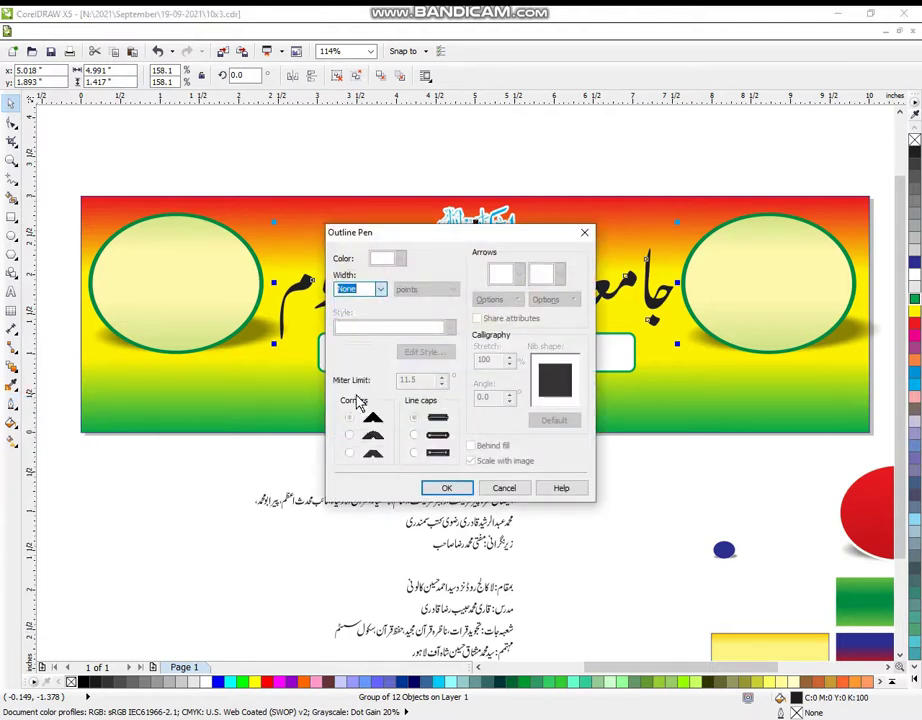
click(349, 434)
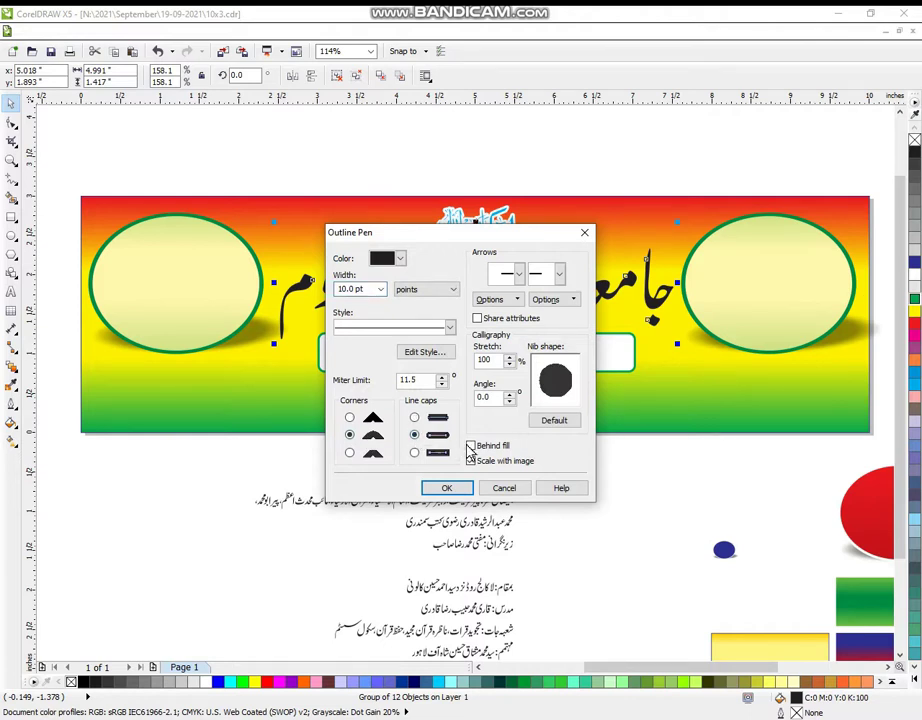
click(450, 487)
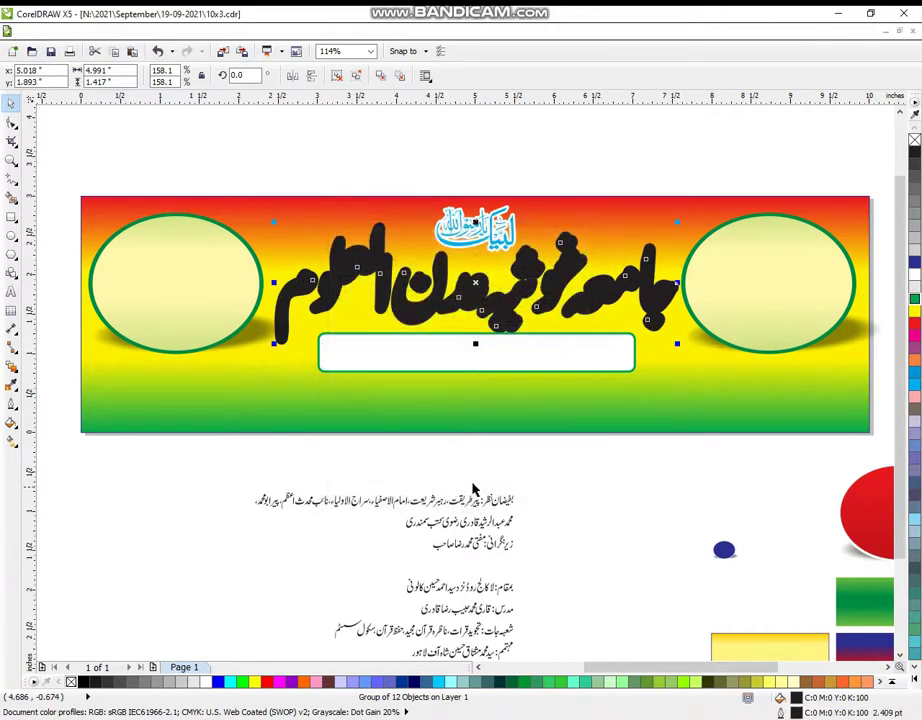
right_click(914, 298)
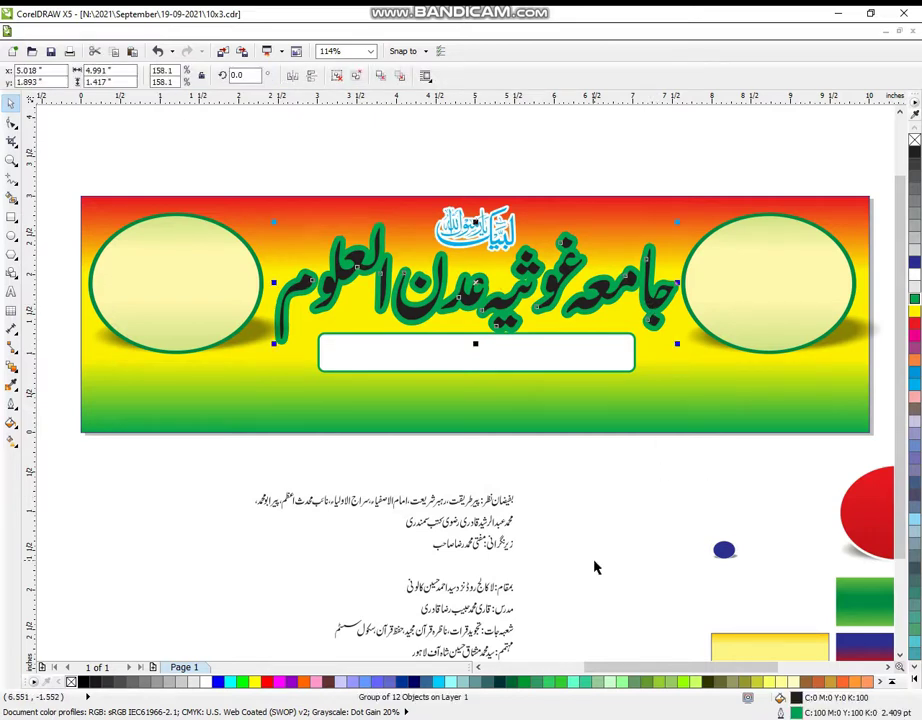
click(616, 538)
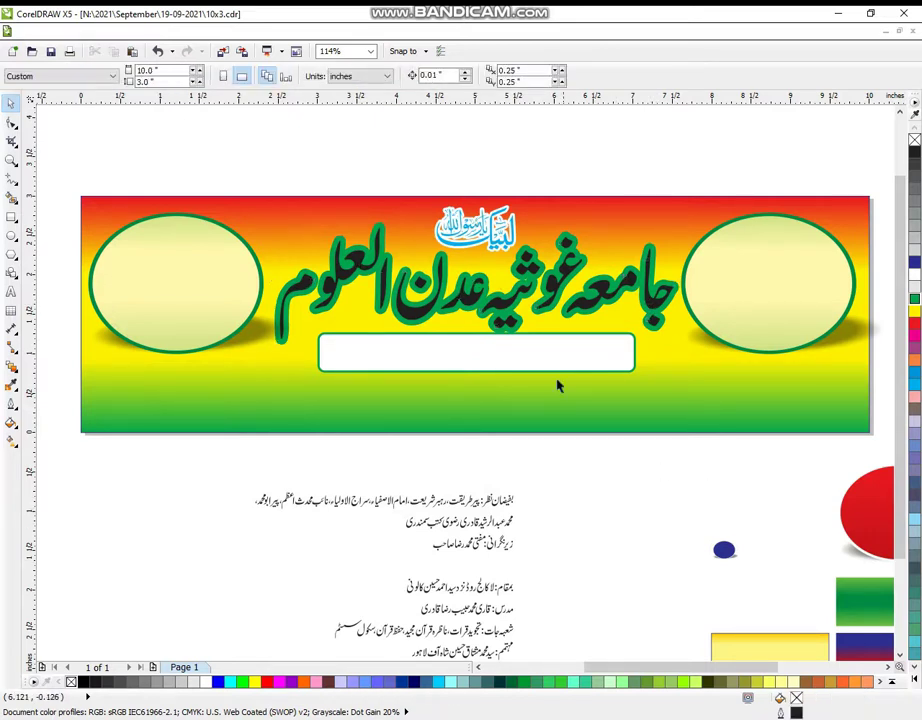
click(551, 354)
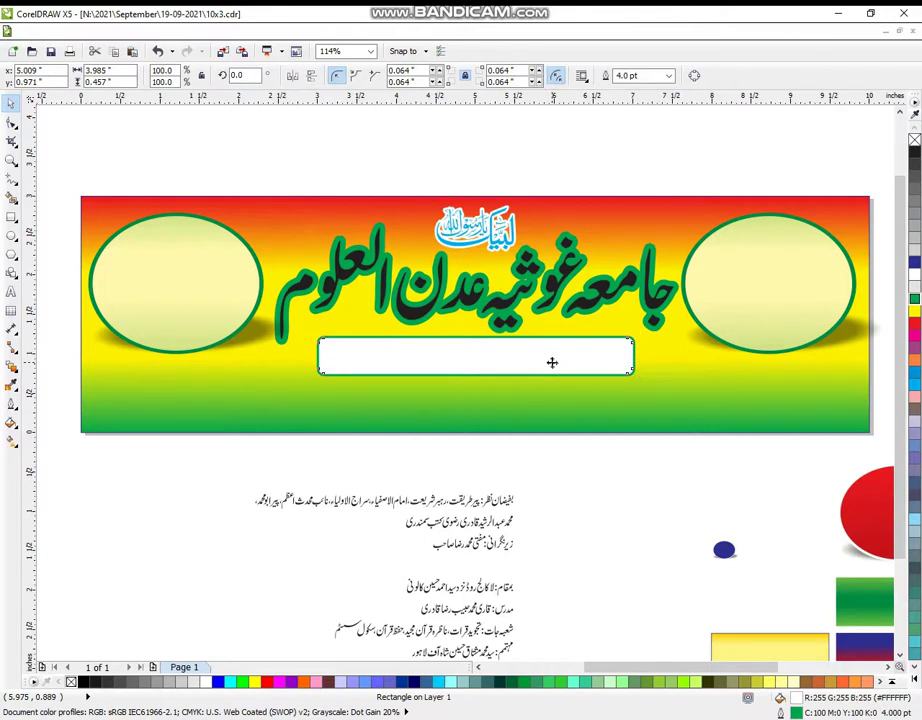
click(551, 362)
key(Escape)
click(599, 310)
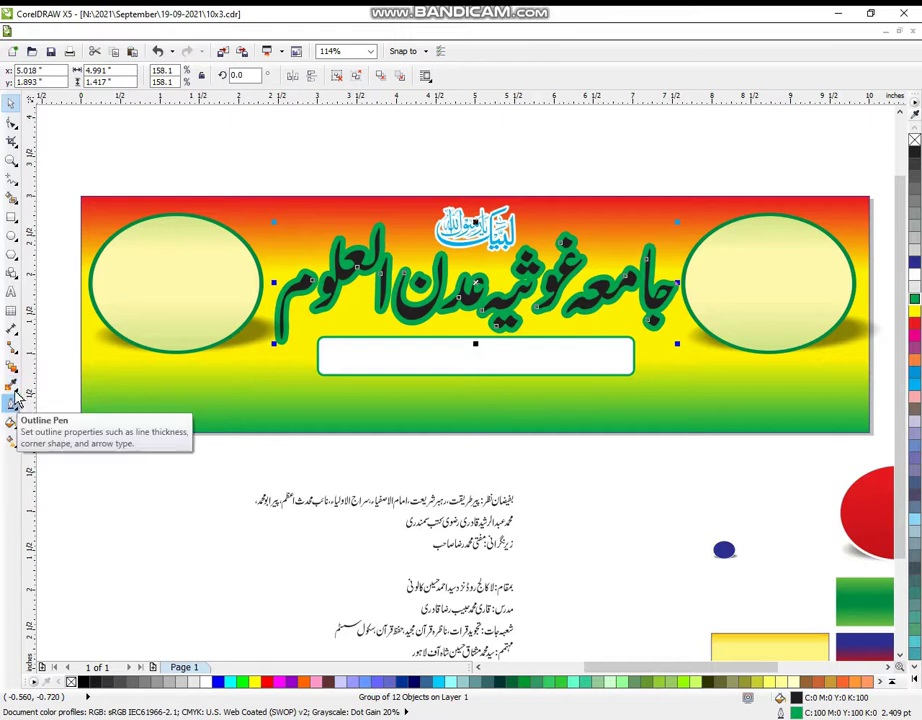
- Fill the title dark blue with a thinner white outline, nudged up-left over its green copy
click(15, 398)
click(56, 405)
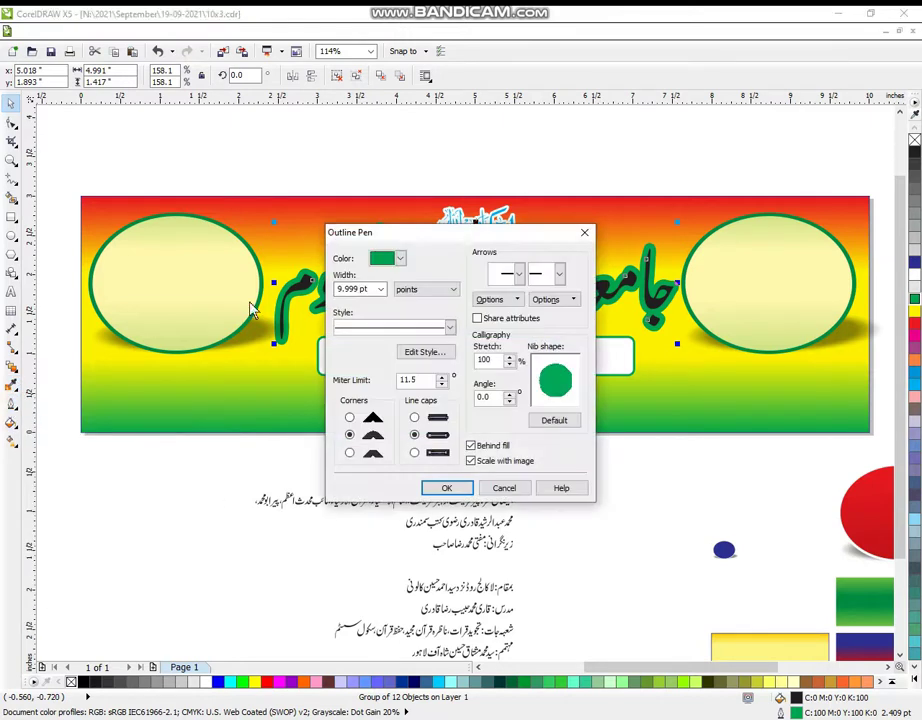
double_click(370, 289)
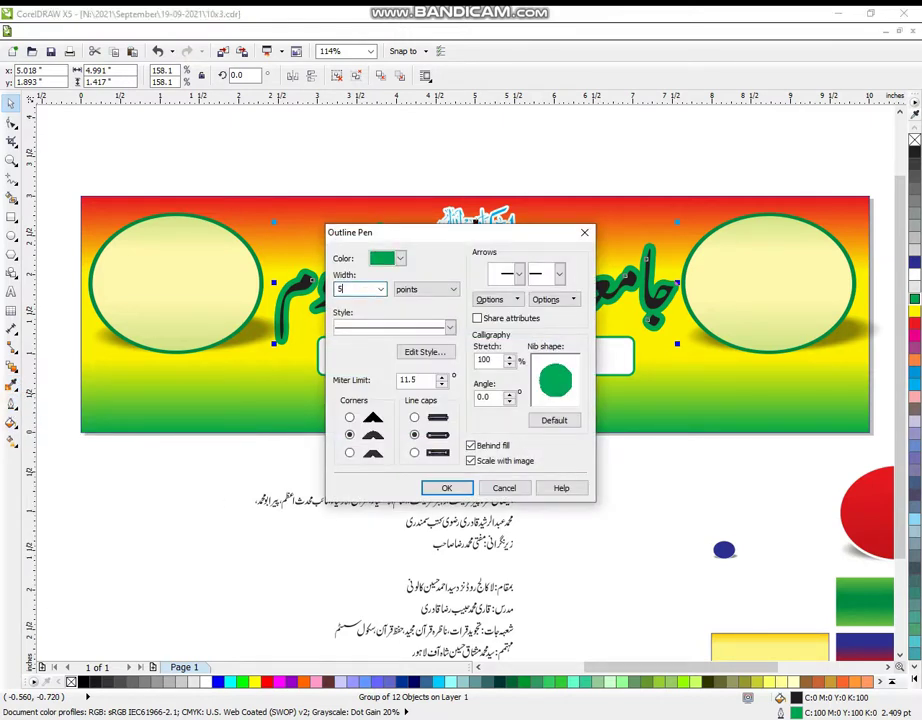
click(446, 488)
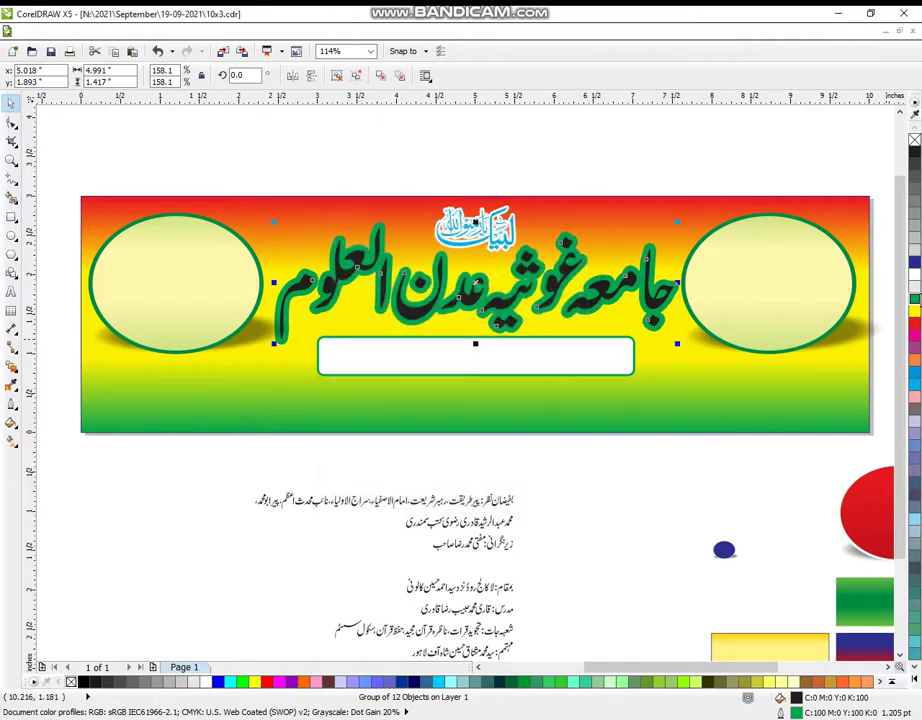
right_click(916, 282)
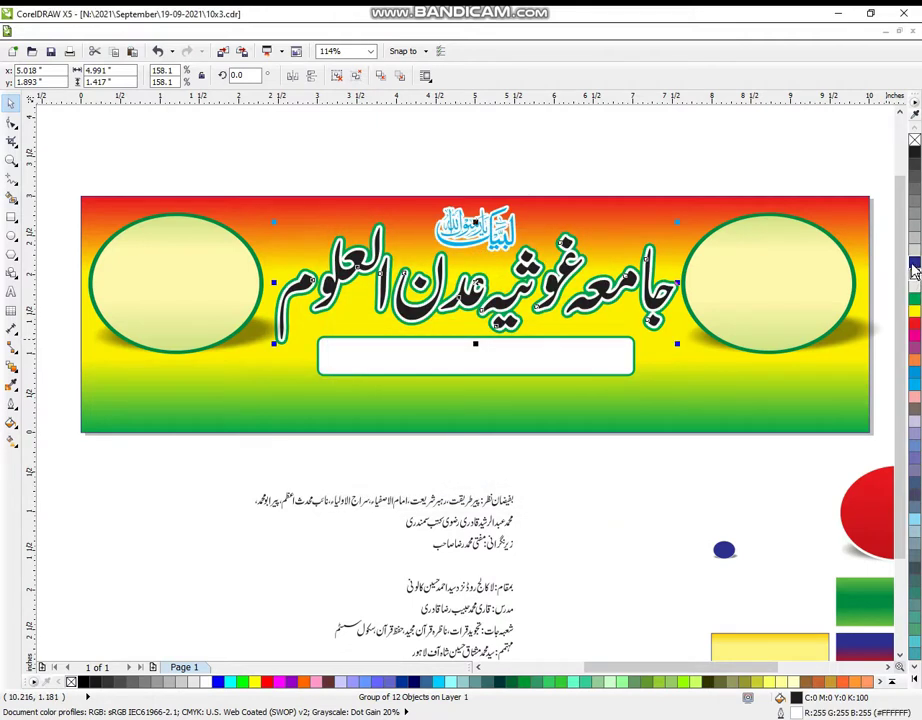
click(913, 264)
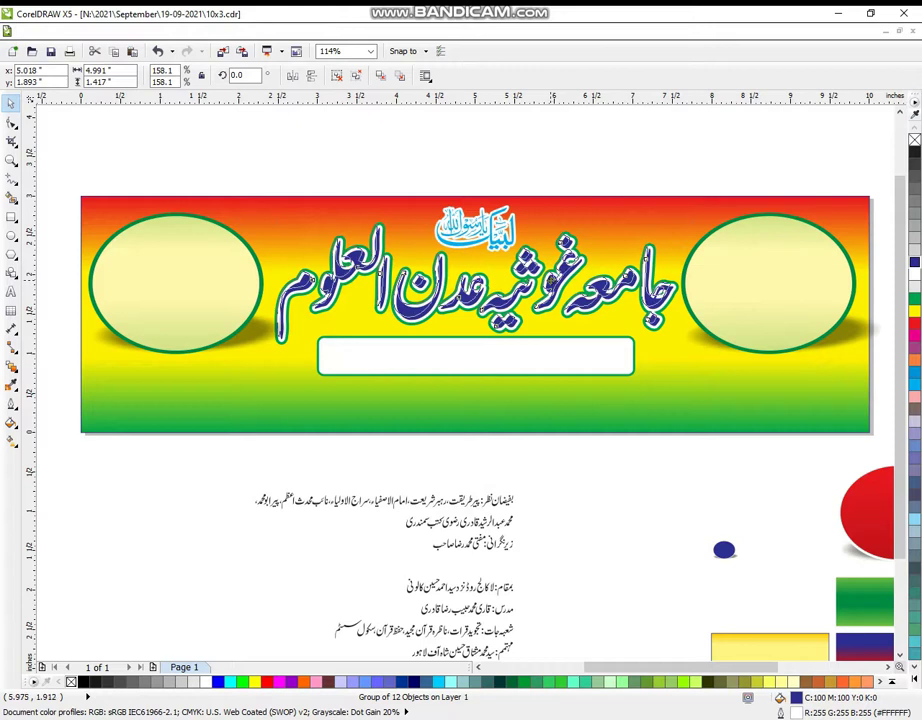
drag(551, 281, 547, 277)
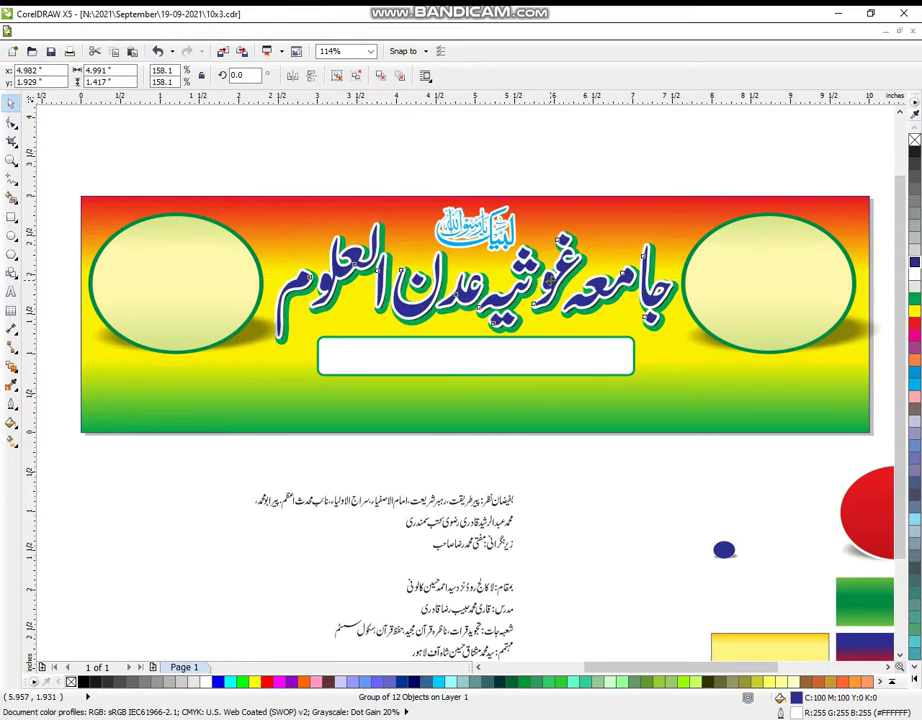
click(577, 163)
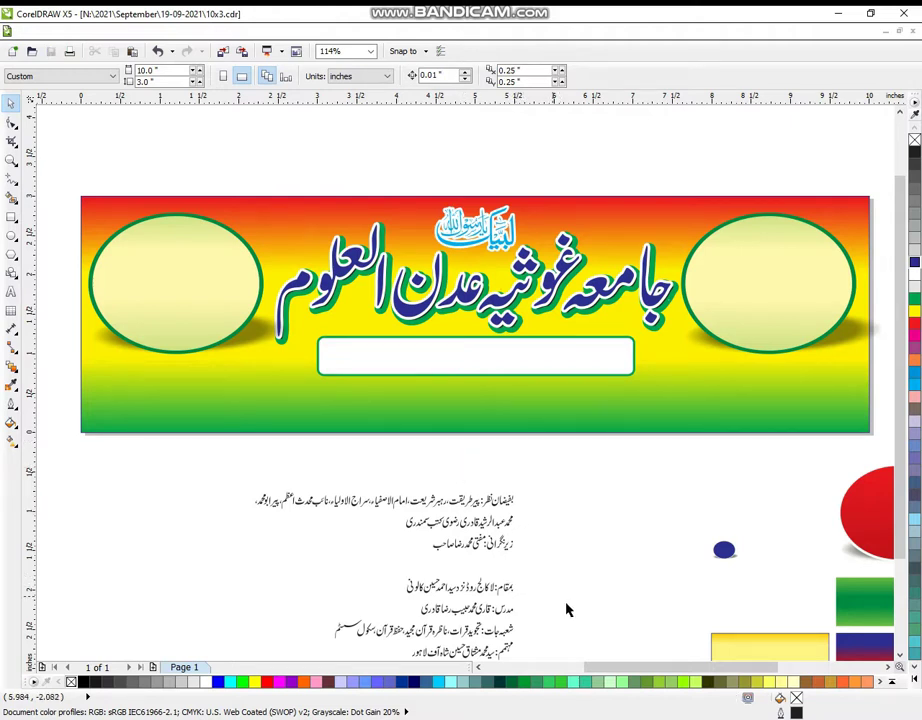
- Group the Urdu address line, move it into the white box, colour it magenta, resize and centre it
drag(370, 566, 593, 552)
key(ctrl+g)
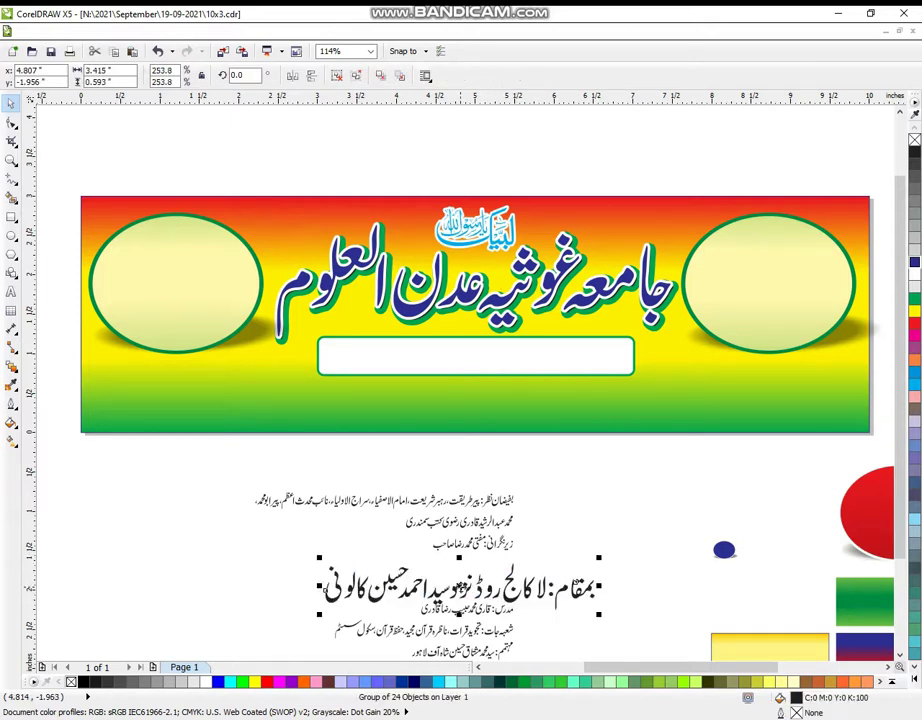
drag(460, 585, 476, 357)
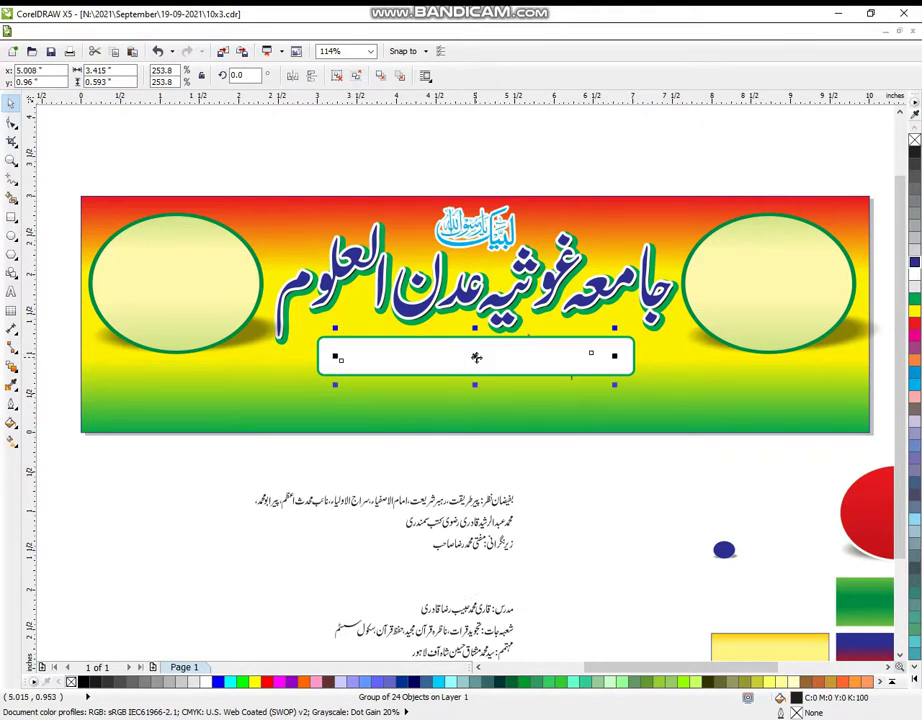
click(918, 341)
drag(614, 327, 605, 329)
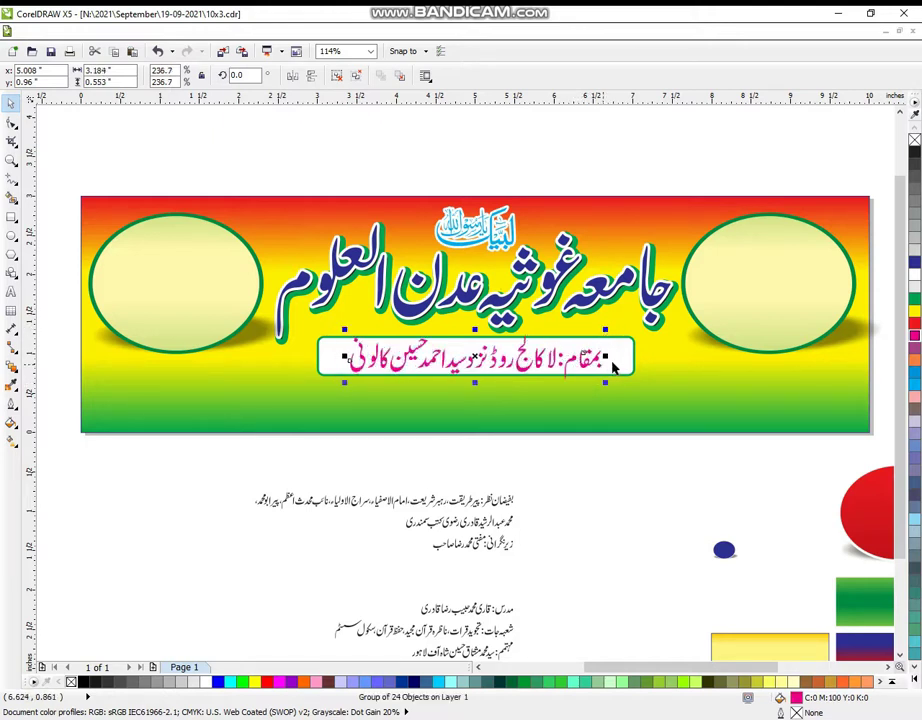
drag(605, 355, 578, 355)
shift+click(602, 348)
key(c)
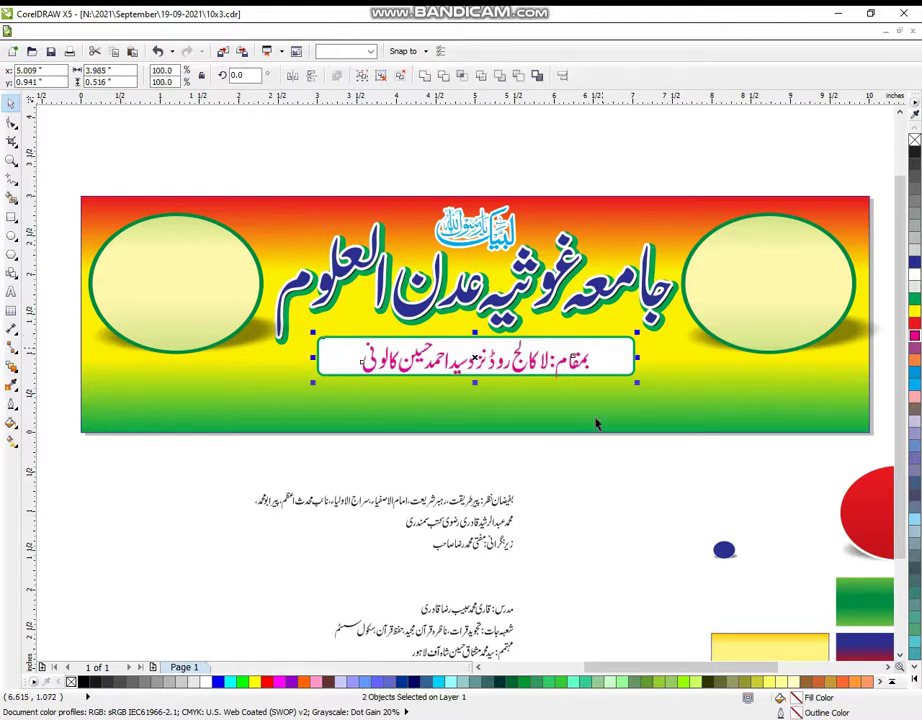
key(Escape)
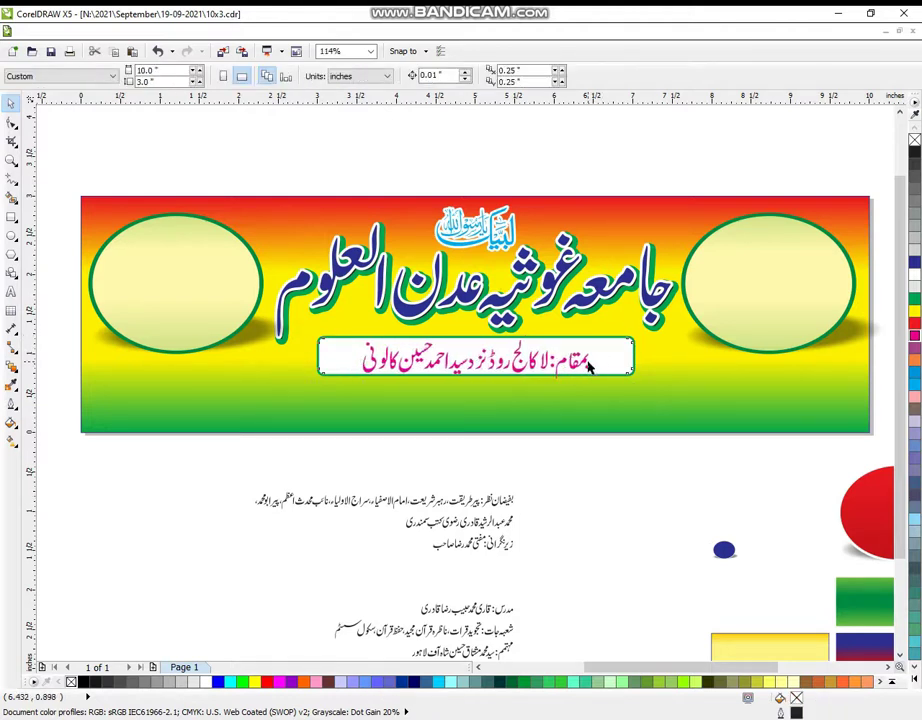
- Make the white address box narrower and taller to fit its text
click(589, 367)
click(604, 549)
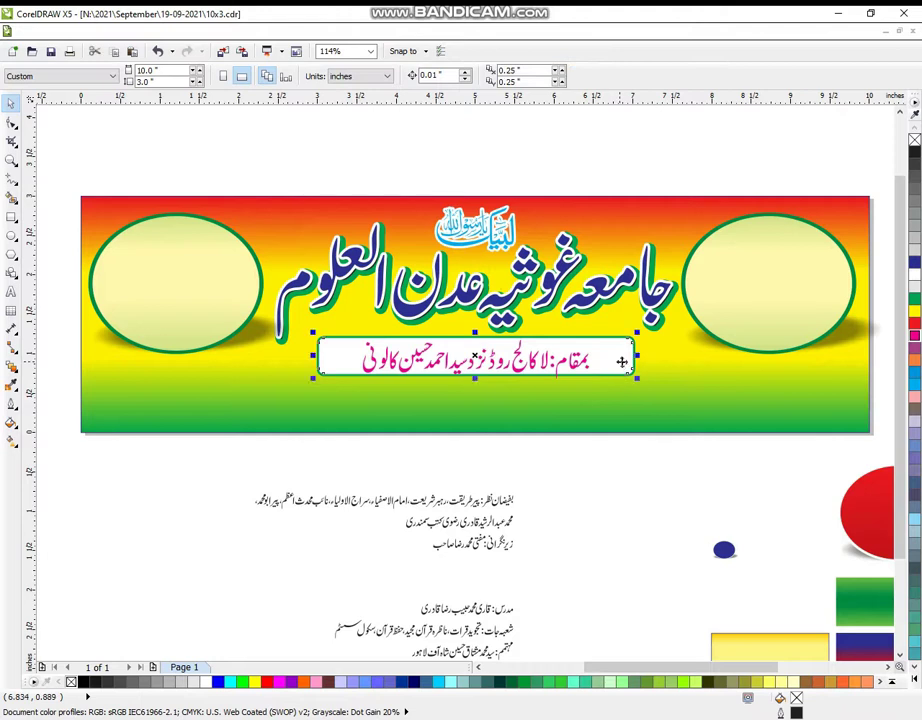
click(634, 370)
drag(634, 357, 607, 358)
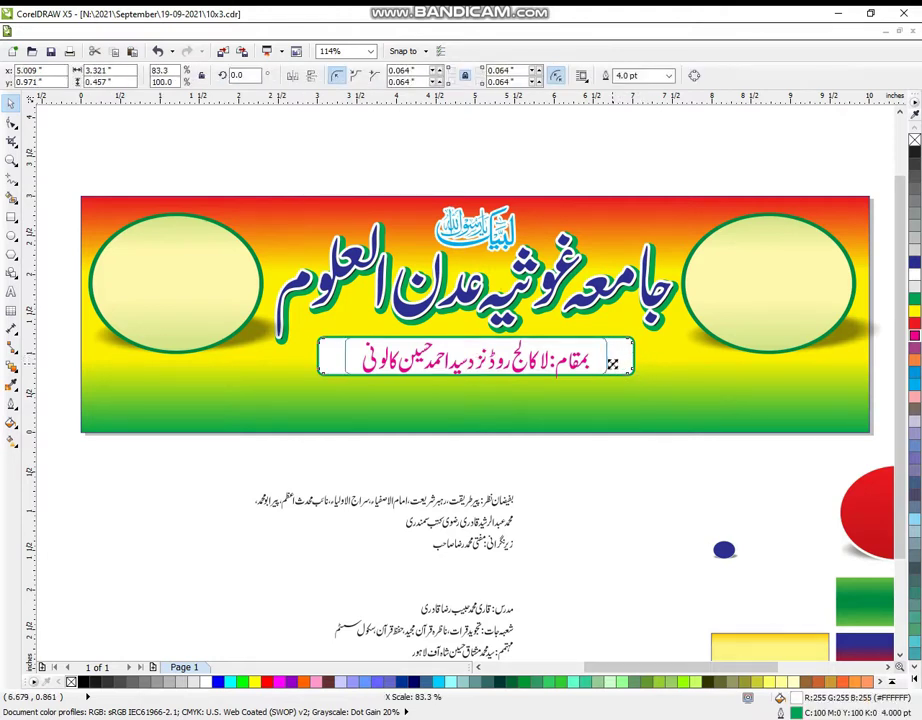
click(619, 488)
click(606, 376)
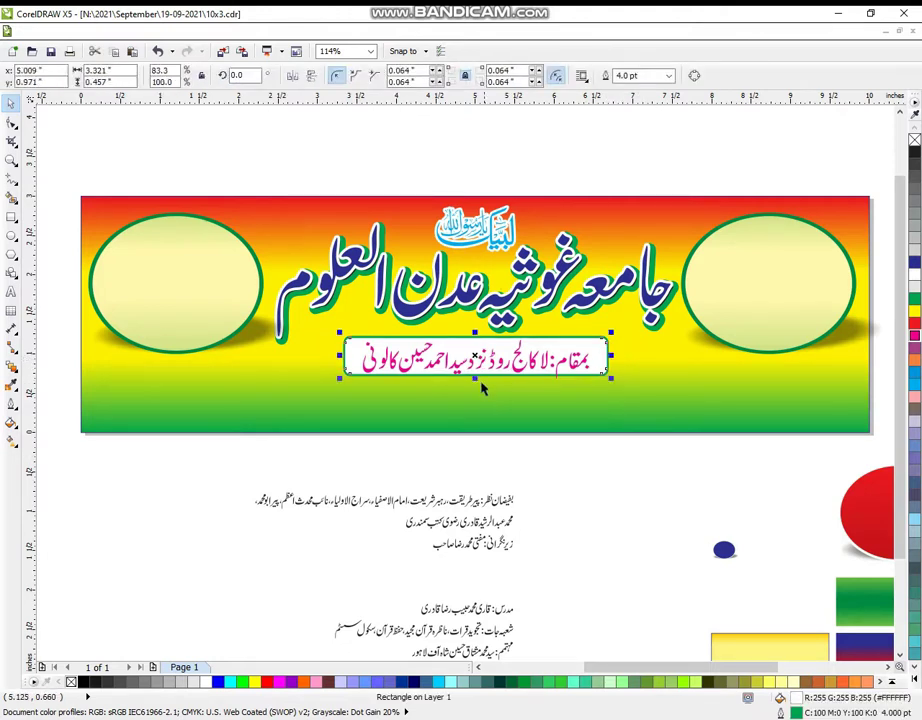
drag(476, 379, 477, 391)
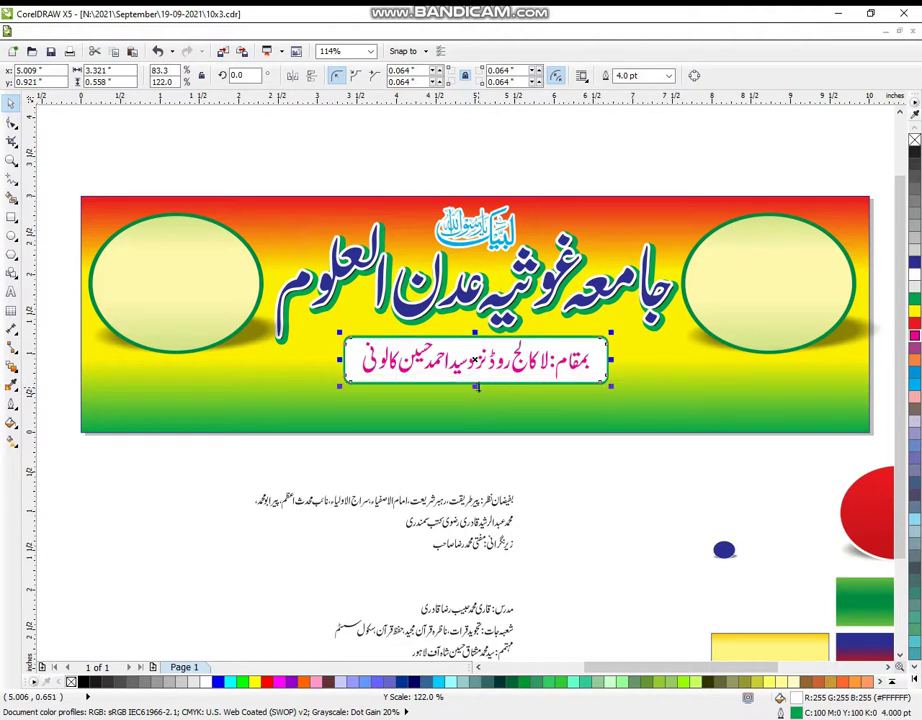
click(567, 488)
- Group the address box with its text and select it with the title for centring
drag(357, 440, 585, 338)
key(ctrl+g)
shift+click(518, 324)
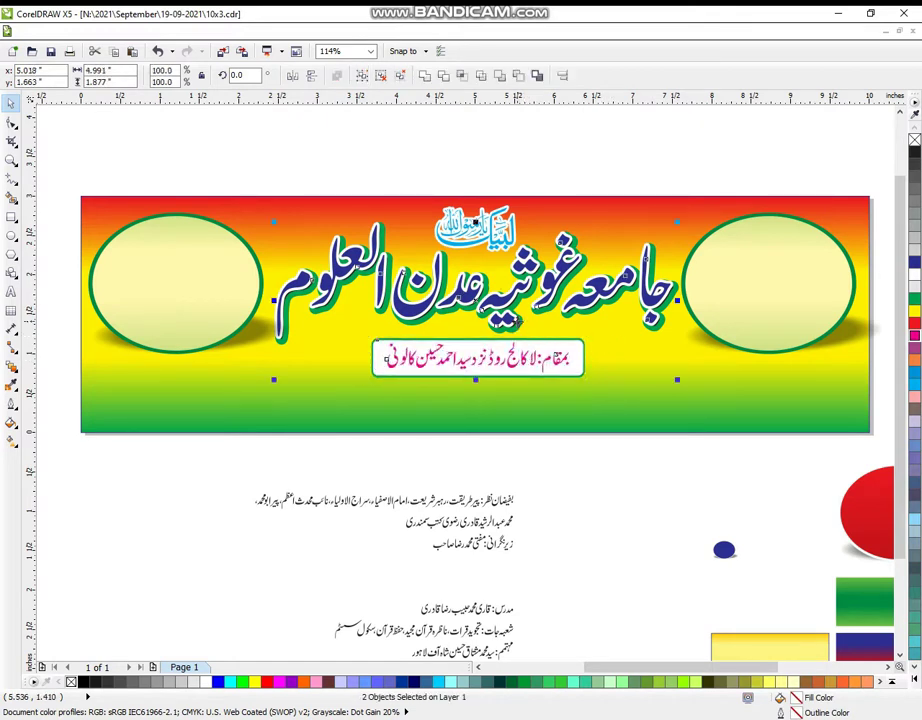
click(570, 528)
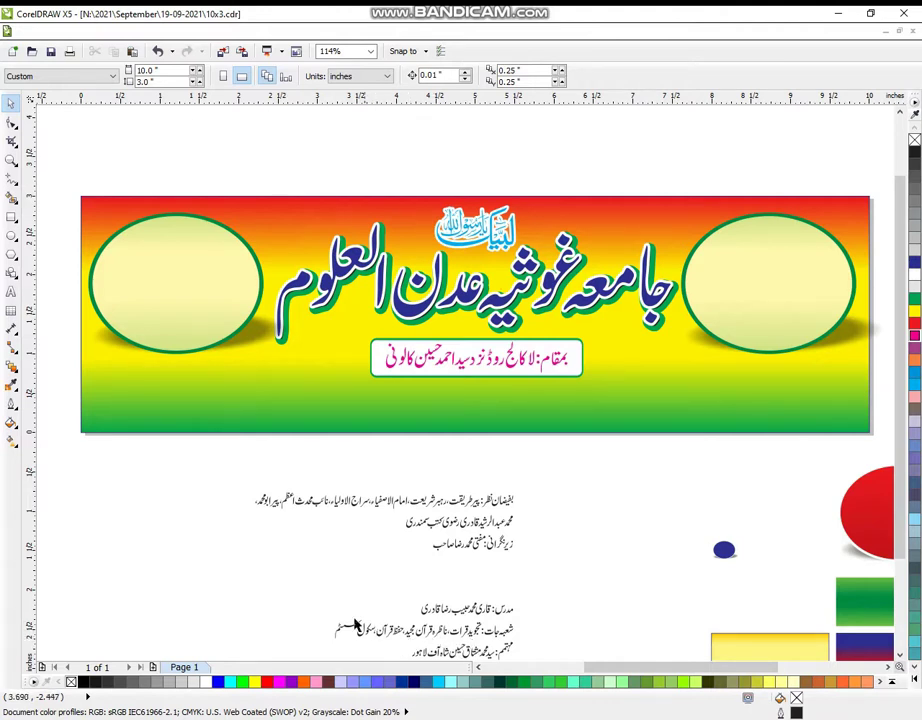
- Try the yellow rectangle in the banner's lower-right corner with a blue outline, then delete it
click(11, 159)
scroll(436, 487, down, 1)
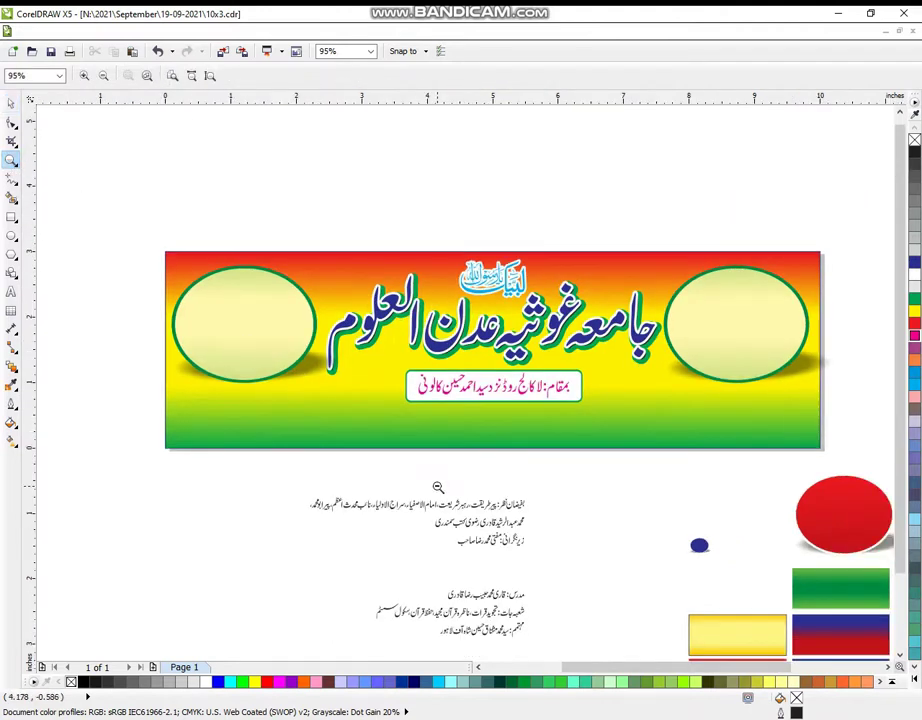
scroll(298, 318, down, 1)
drag(292, 284, 802, 603)
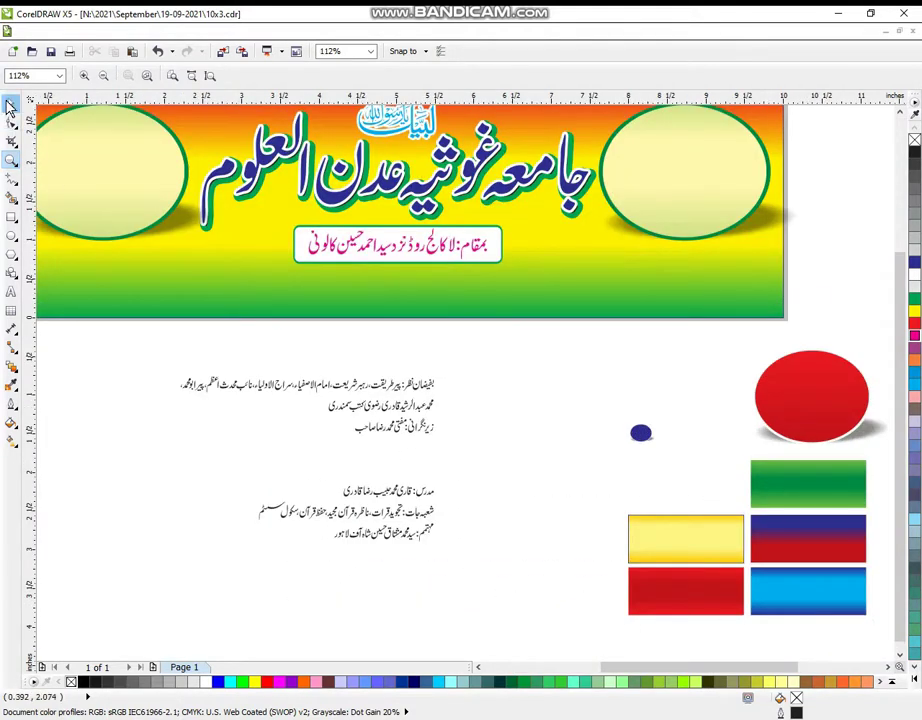
click(10, 102)
drag(687, 539, 690, 268)
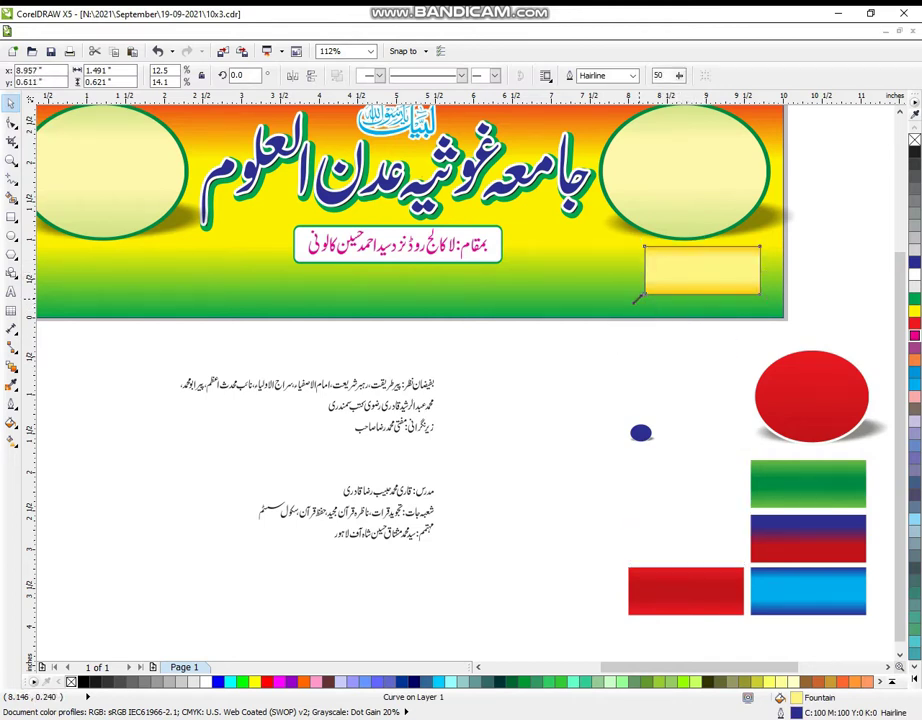
drag(644, 292, 675, 294)
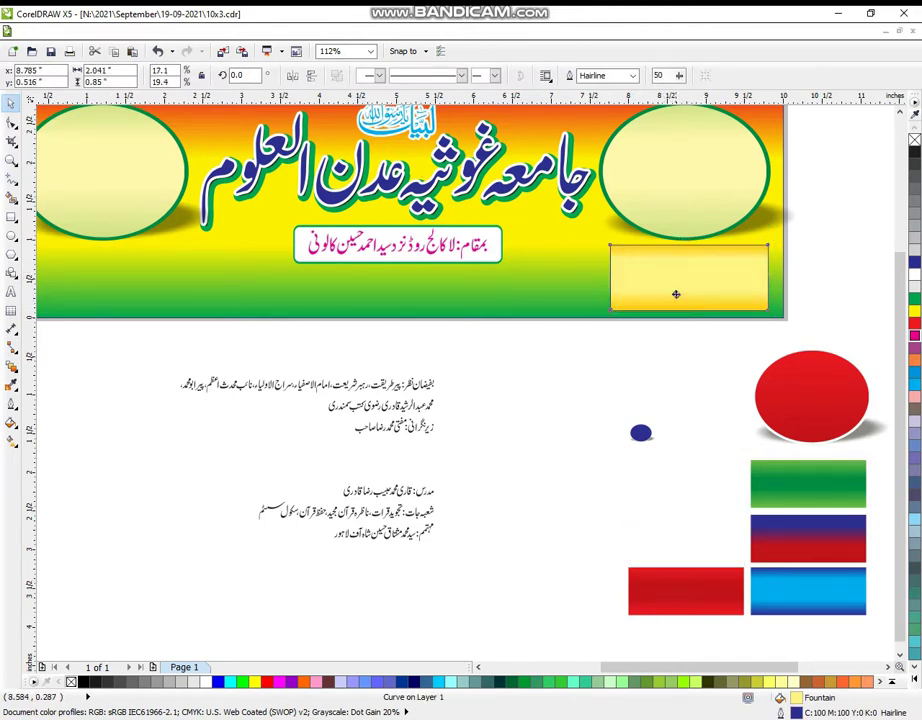
mouse_move(606, 314)
mouse_down()
mouse_move(594, 313)
mouse_move(602, 318)
mouse_up()
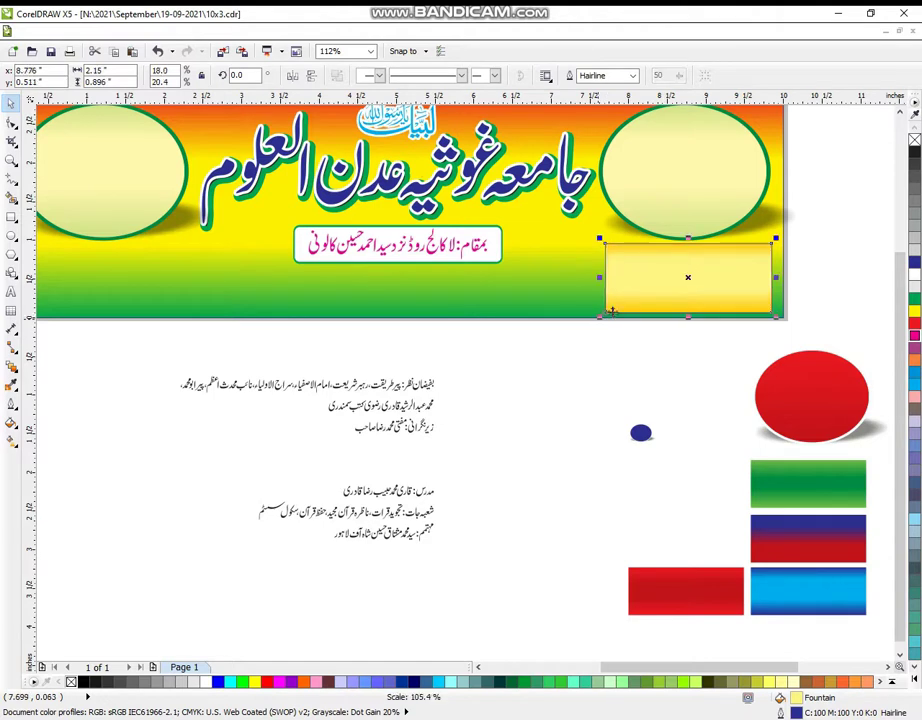
click(657, 366)
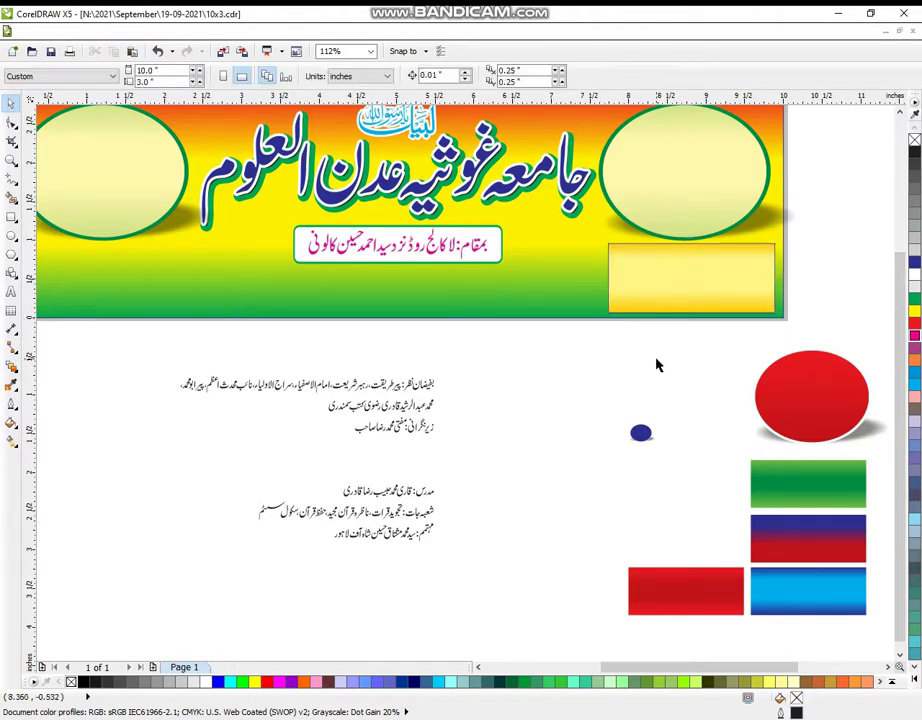
click(715, 281)
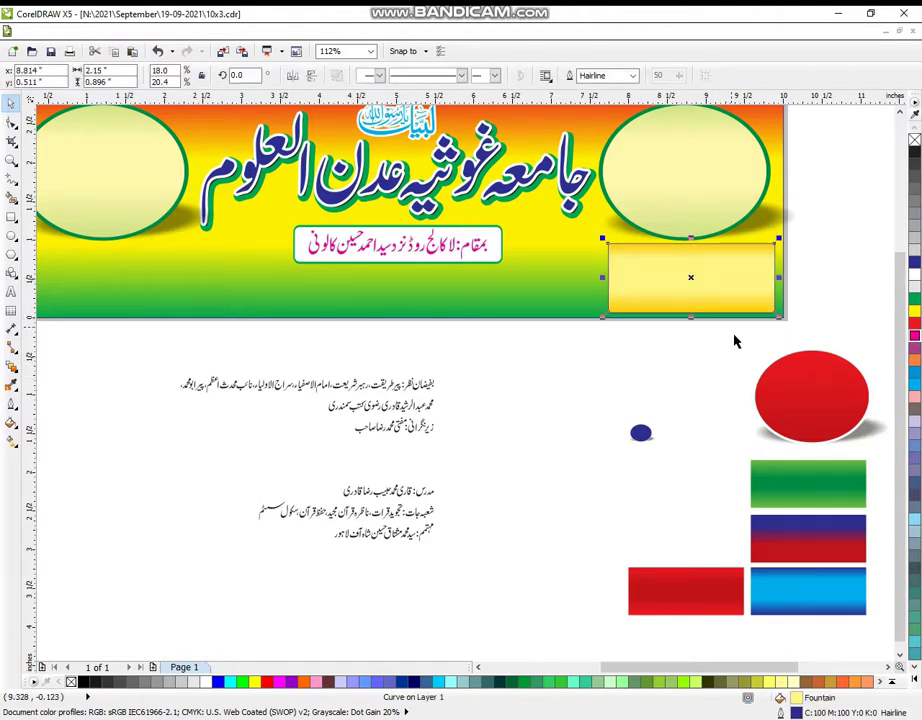
right_click(913, 263)
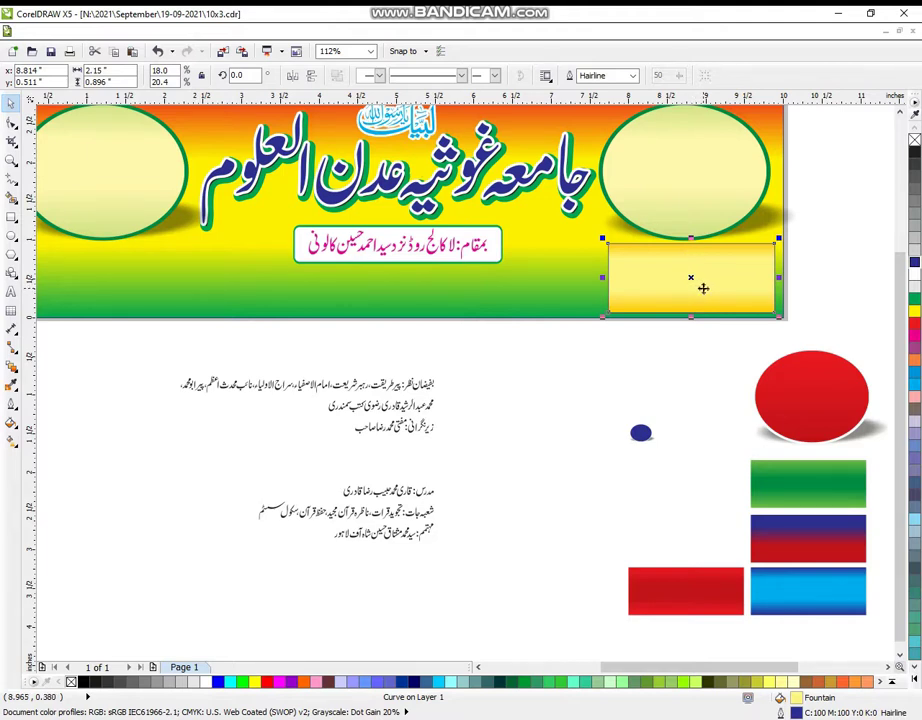
drag(704, 290, 670, 475)
key(Delete)
- Move the red rectangle into the lower-right corner, enlarge it to fill, and open its Outline Pen widths
drag(696, 587, 722, 267)
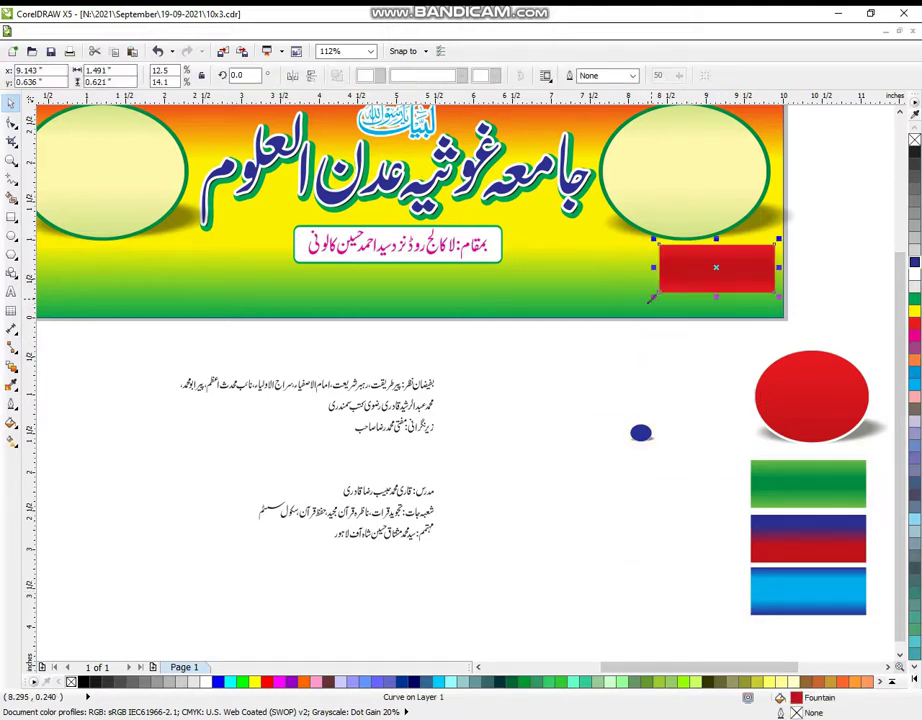
drag(651, 298, 604, 319)
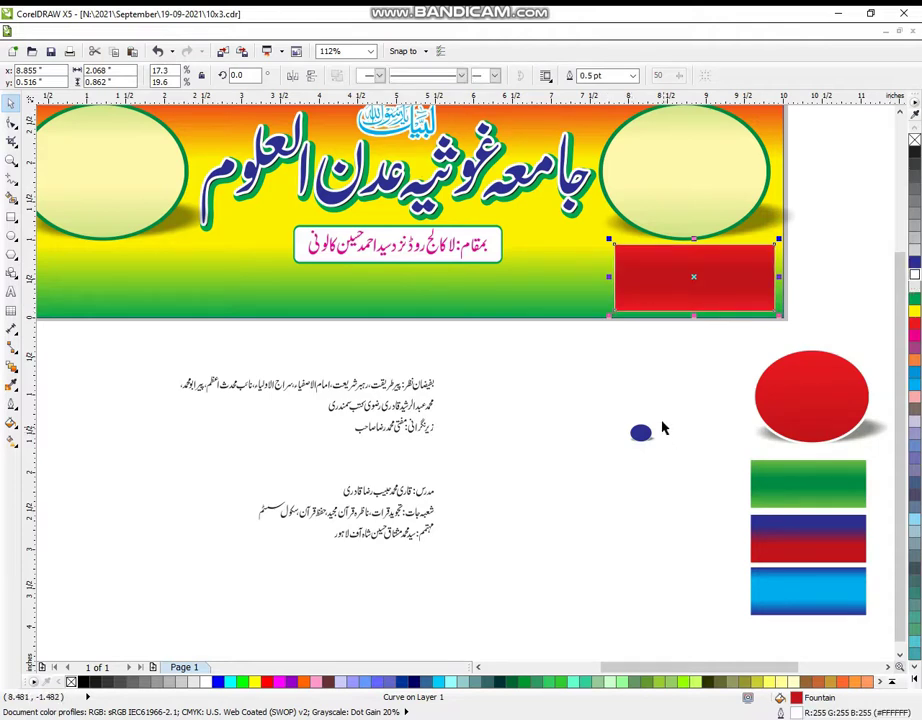
key(Escape)
click(712, 302)
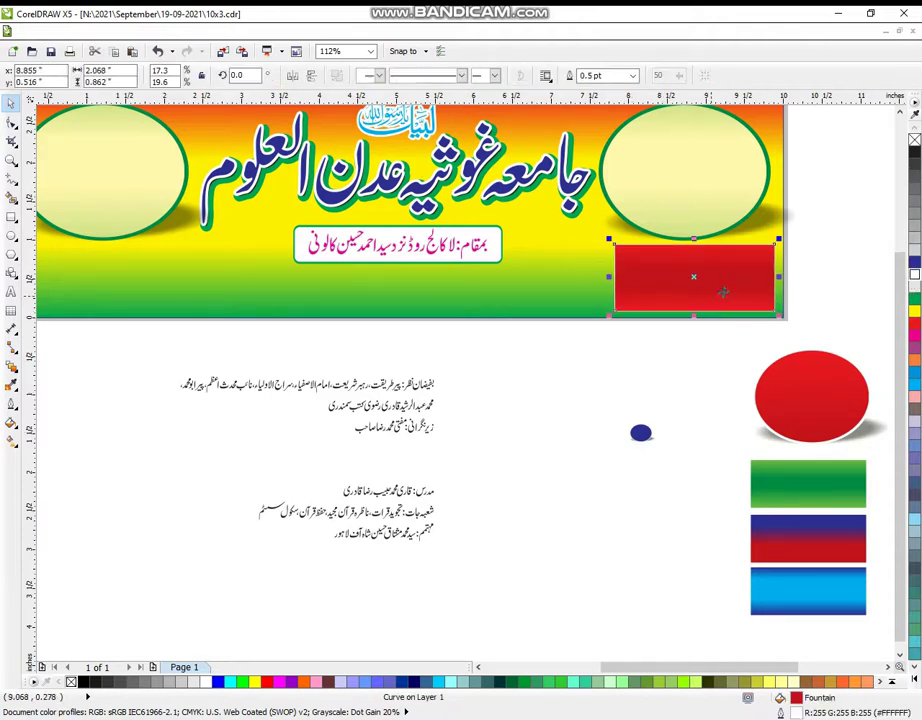
click(12, 405)
click(60, 288)
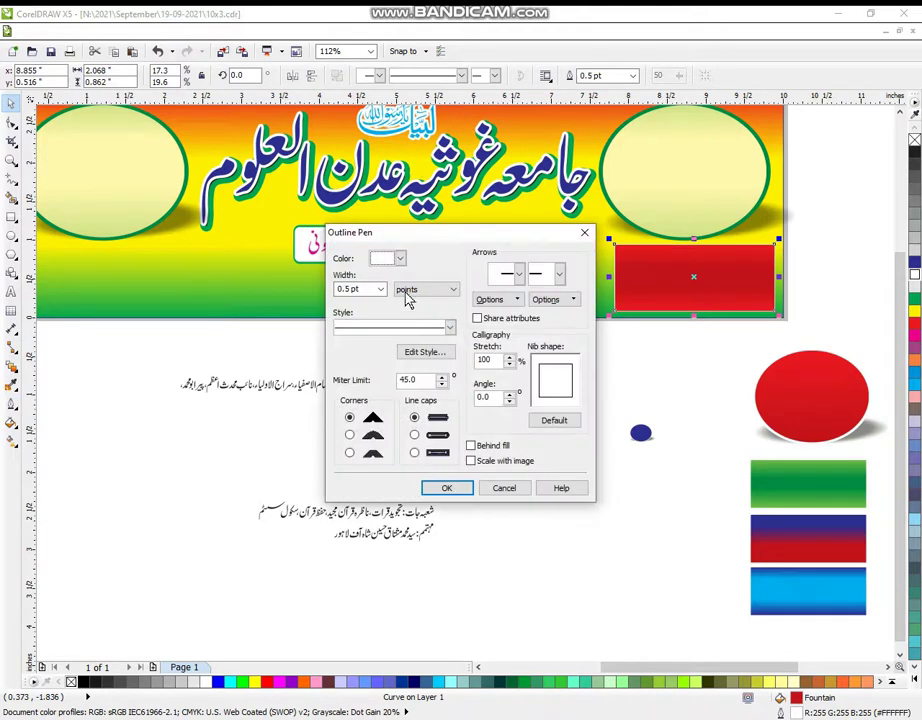
click(385, 289)
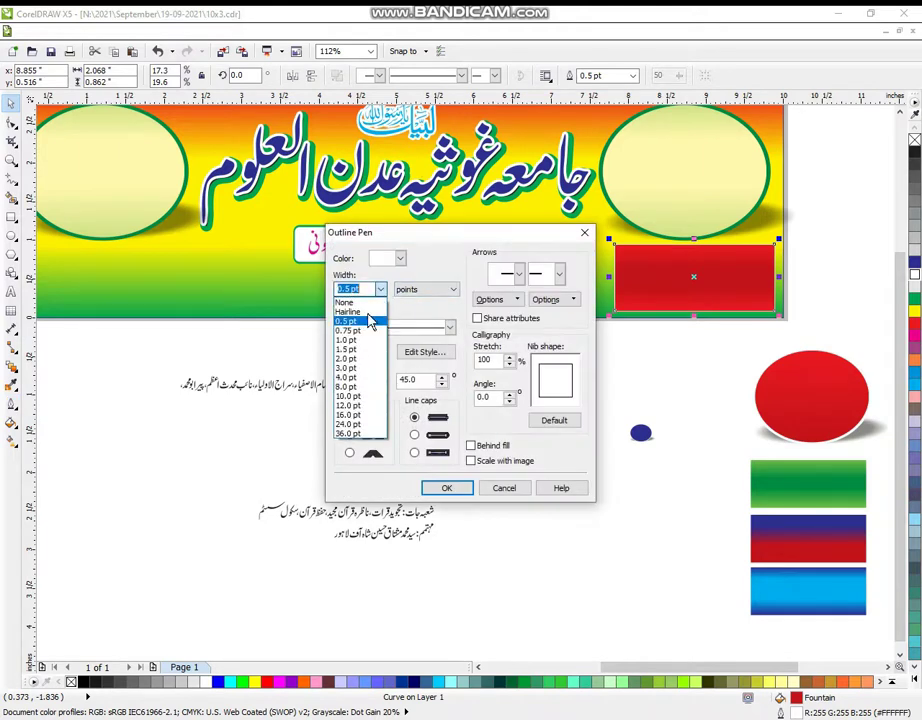
- Give the red panel a 4.0 pt outline with round corners and caps that scales with the image
click(352, 377)
click(349, 435)
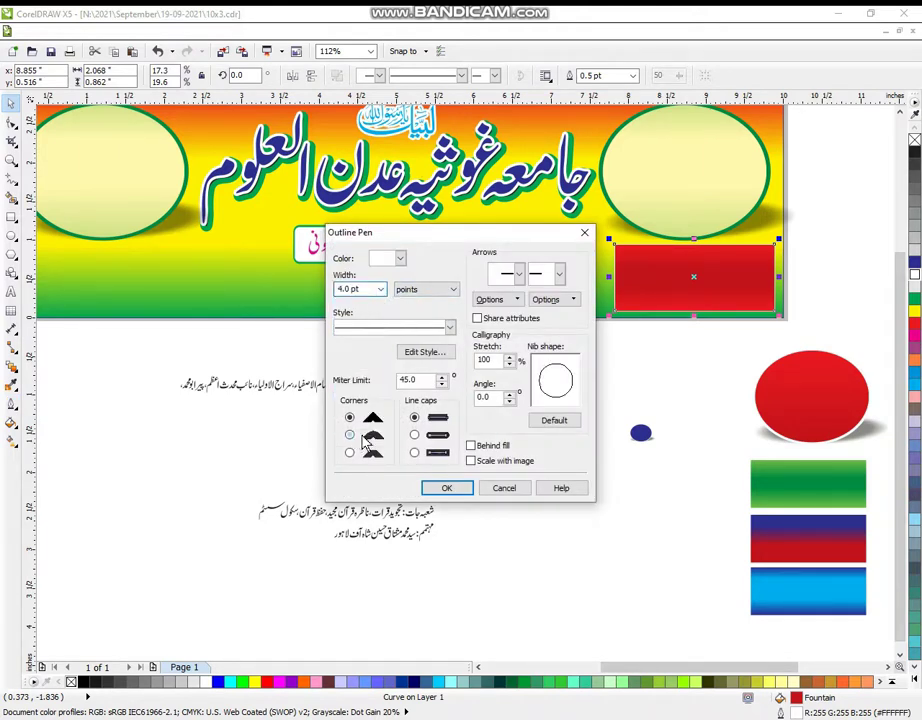
click(415, 436)
click(471, 461)
click(466, 487)
- Try green, pale blue and lavender outline colours on the panel, settling on salmon orange
click(696, 412)
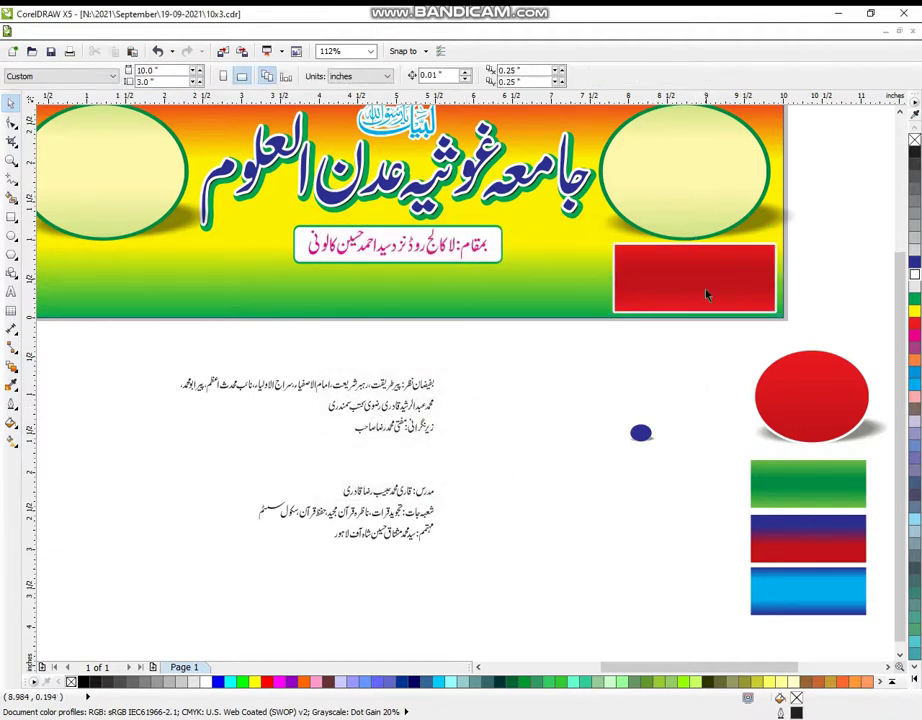
click(706, 294)
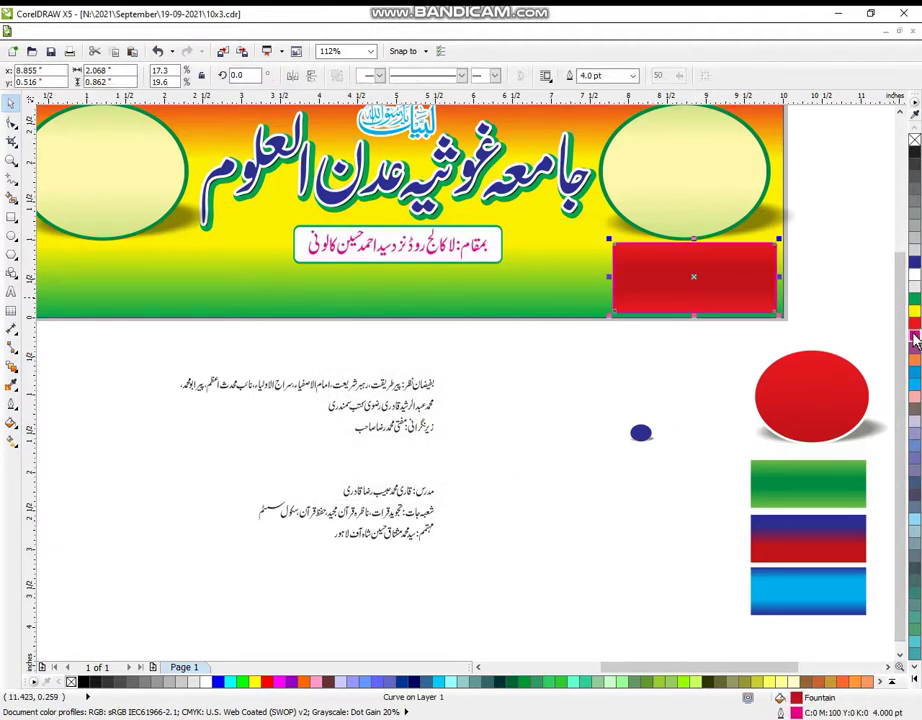
right_click(914, 299)
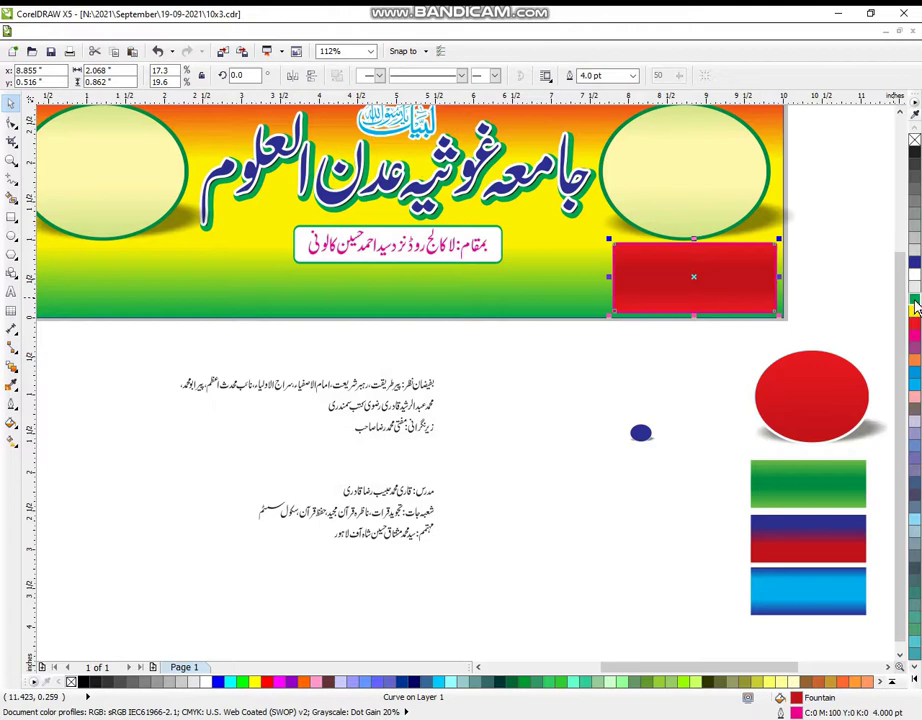
right_click(915, 394)
right_click(914, 432)
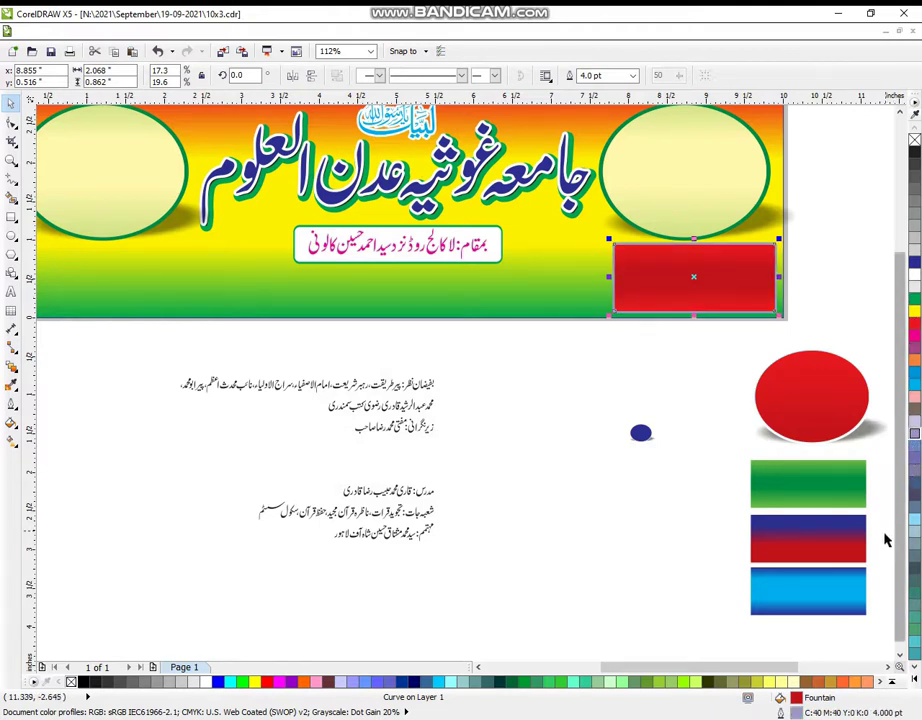
right_click(913, 365)
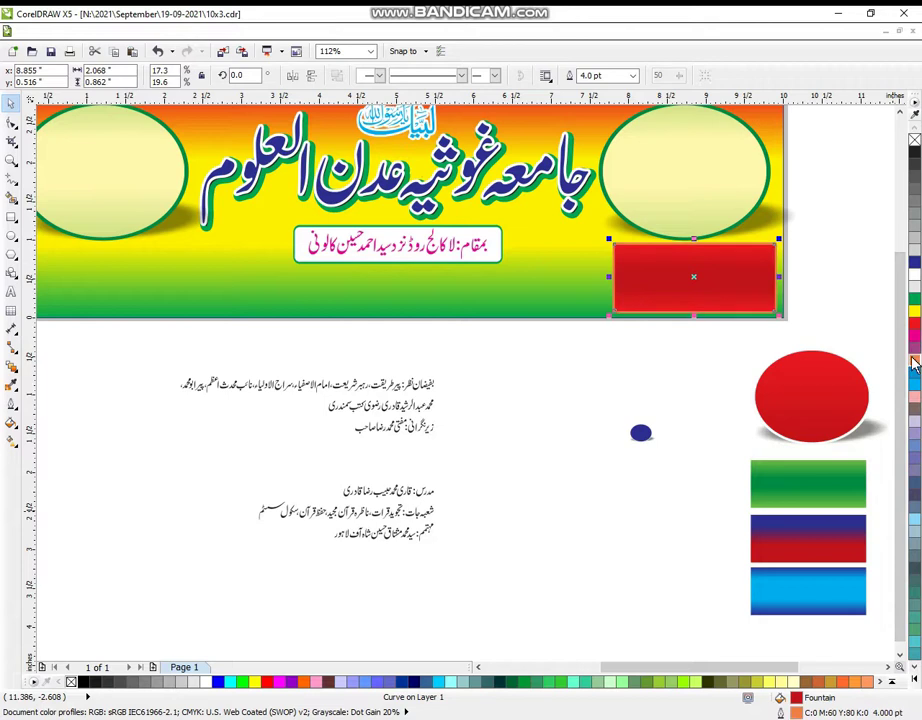
click(786, 304)
- Copy the red corner panel to the banner's lower-left corner, mirroring the right one
drag(685, 280, 163, 273)
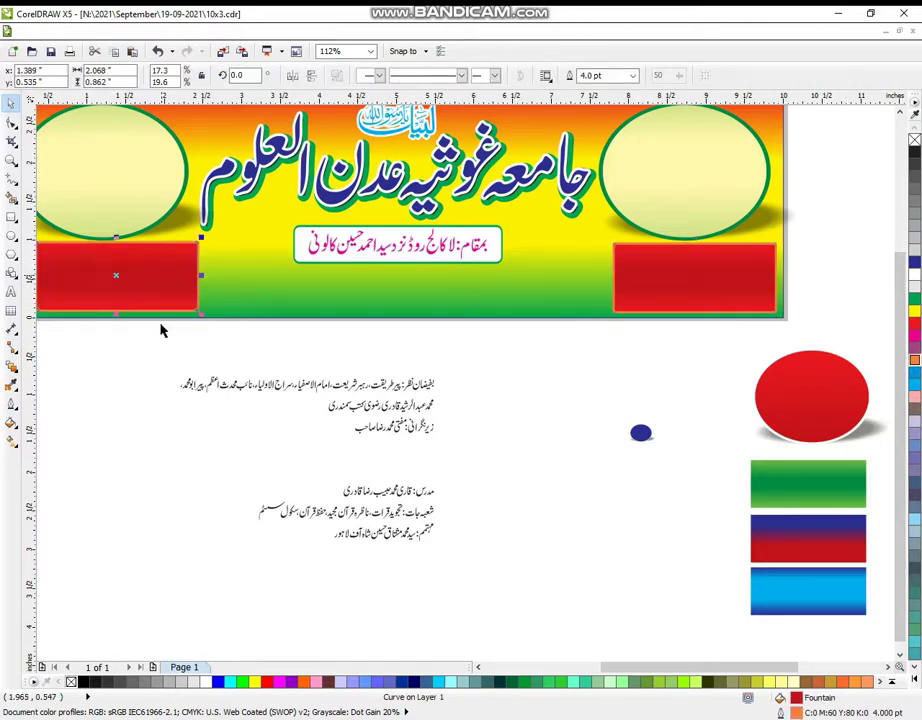
click(162, 330)
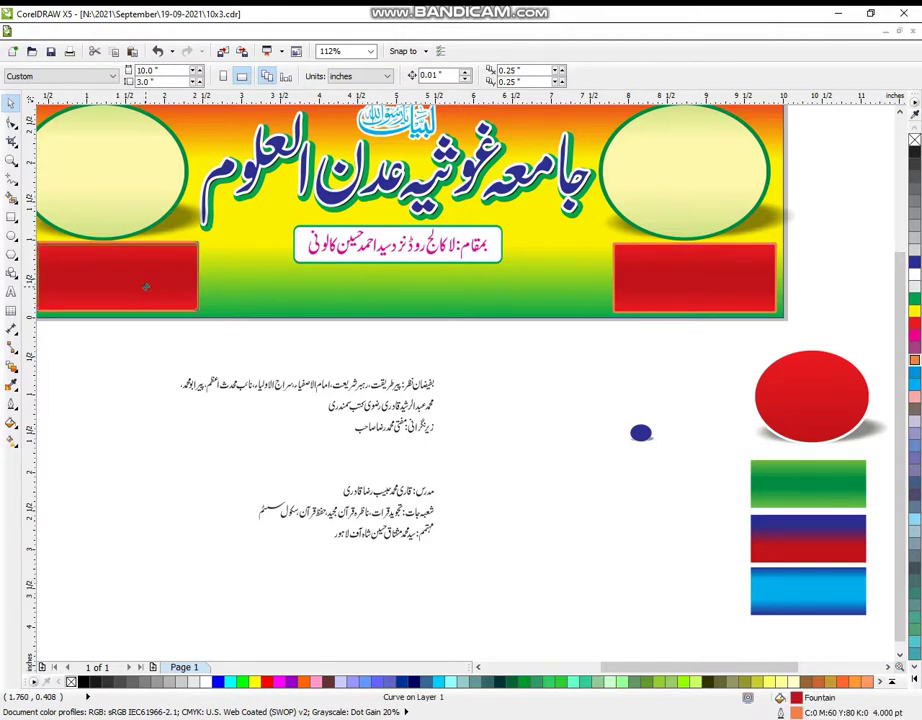
click(142, 292)
key(Escape)
click(132, 302)
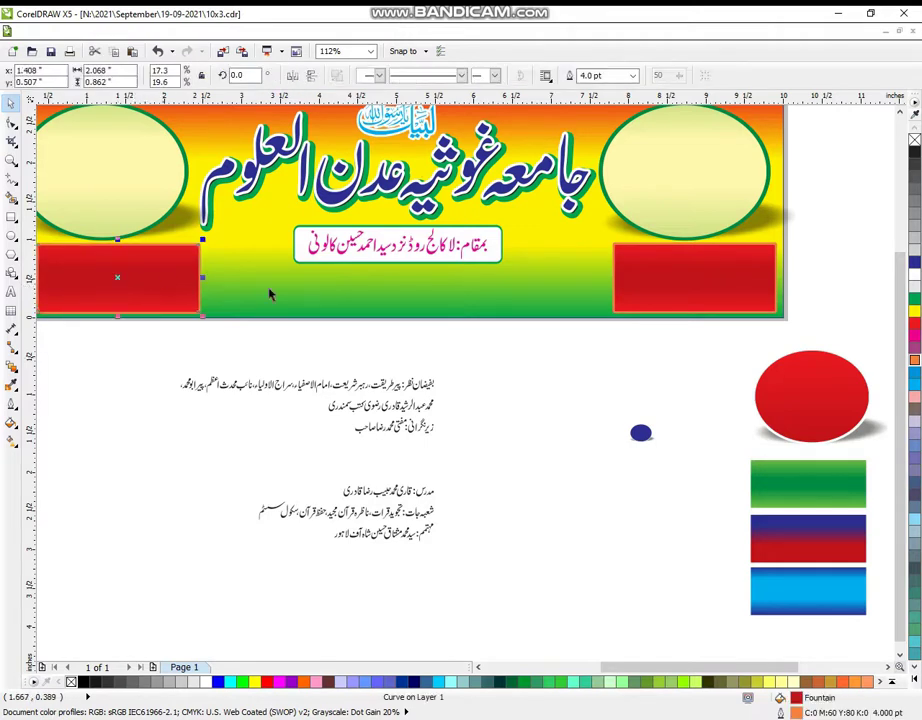
shift+click(644, 281)
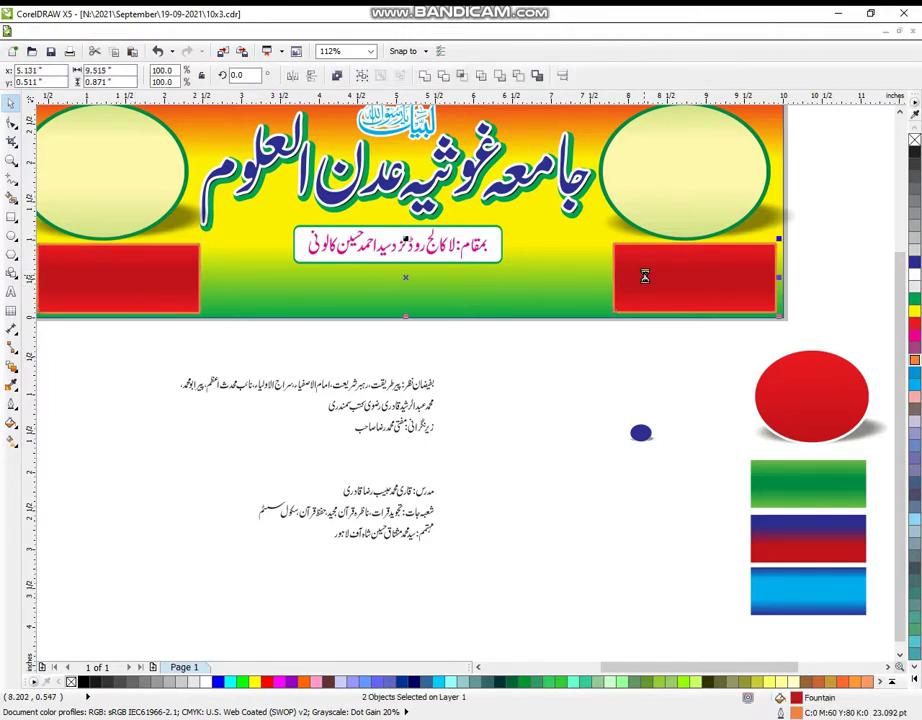
click(507, 389)
- Move the address box down between the red panels and centre-align it with the title
click(400, 244)
drag(400, 244, 431, 289)
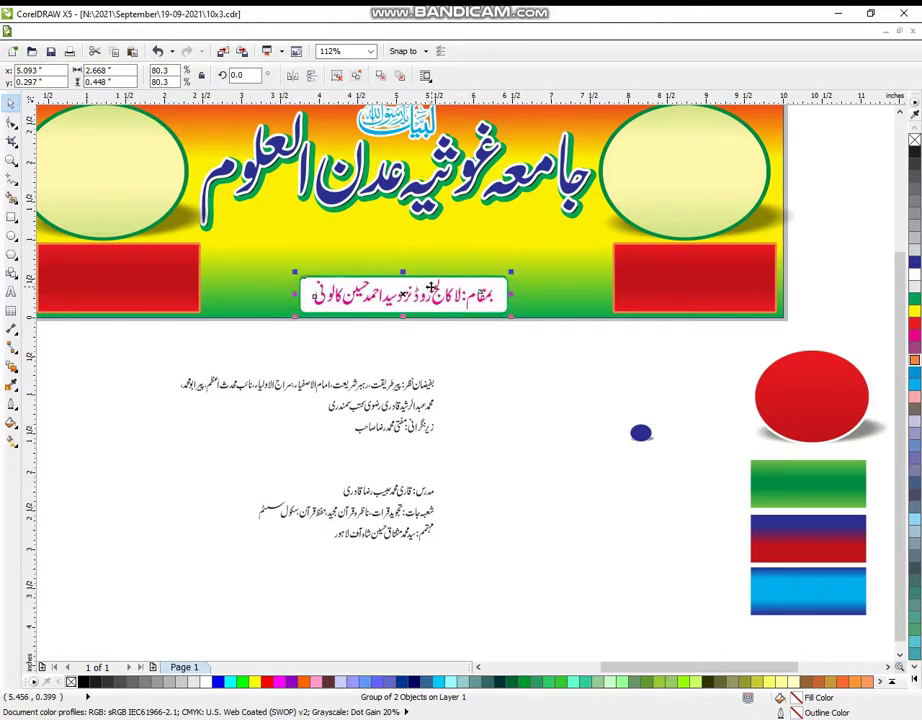
shift+click(427, 214)
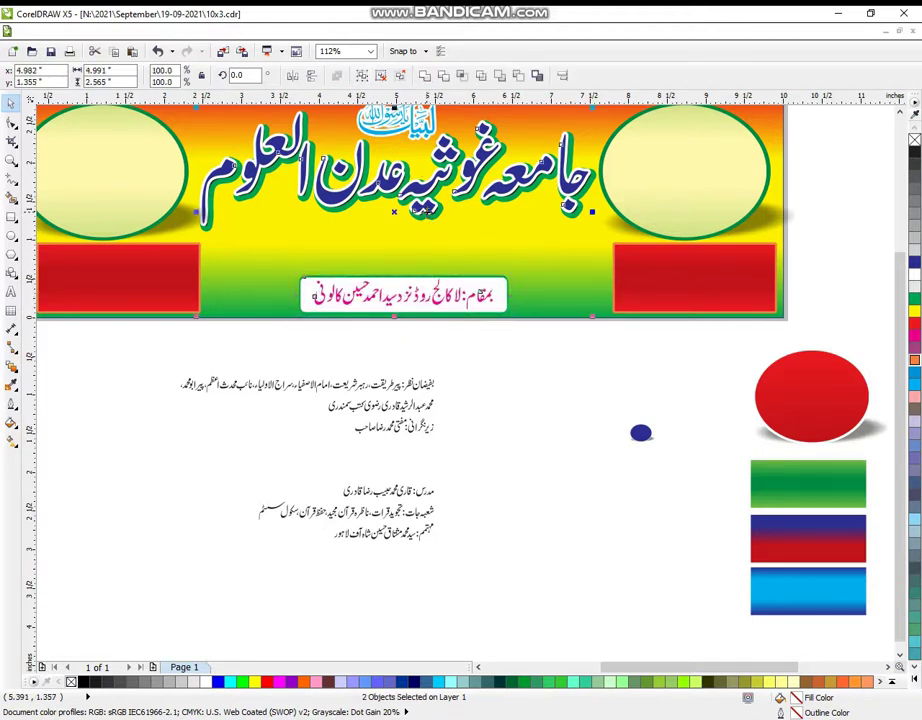
key(c)
click(523, 438)
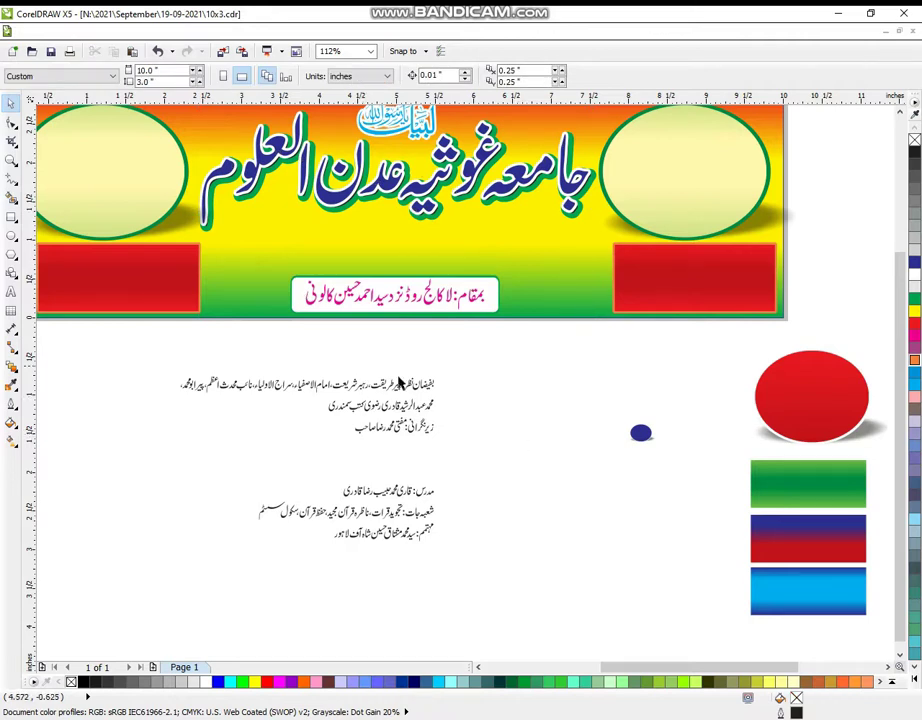
- Enlarge the small blue oval and place it on the banner above the address box
click(640, 431)
drag(664, 421, 268, 241)
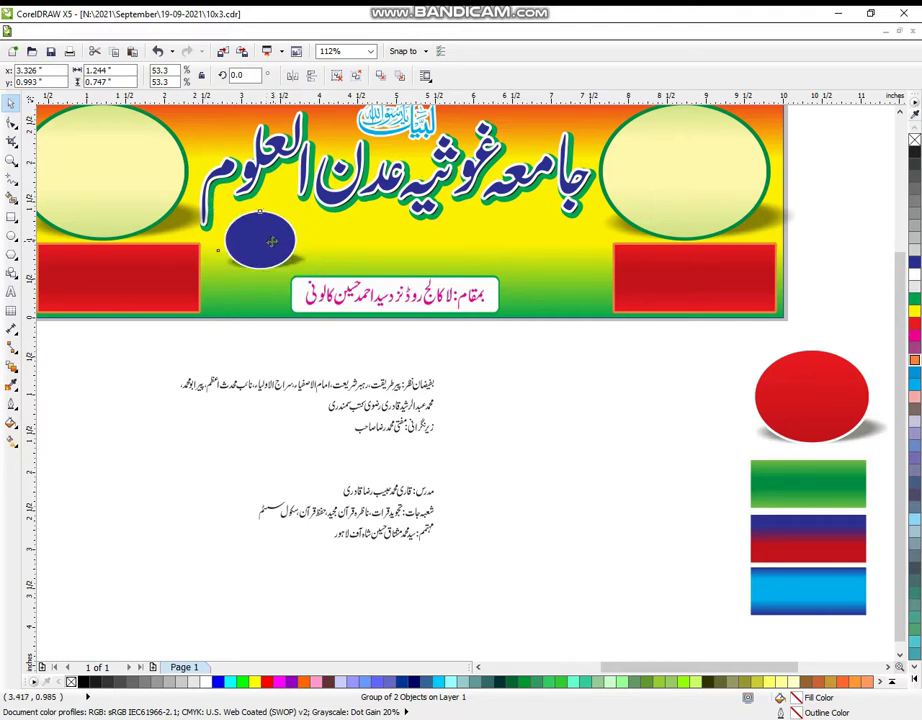
key(Left)
drag(316, 208, 323, 200)
- Duplicate the oval into a row of four, then nudge the row up and stretch it wider
drag(268, 240, 352, 246)
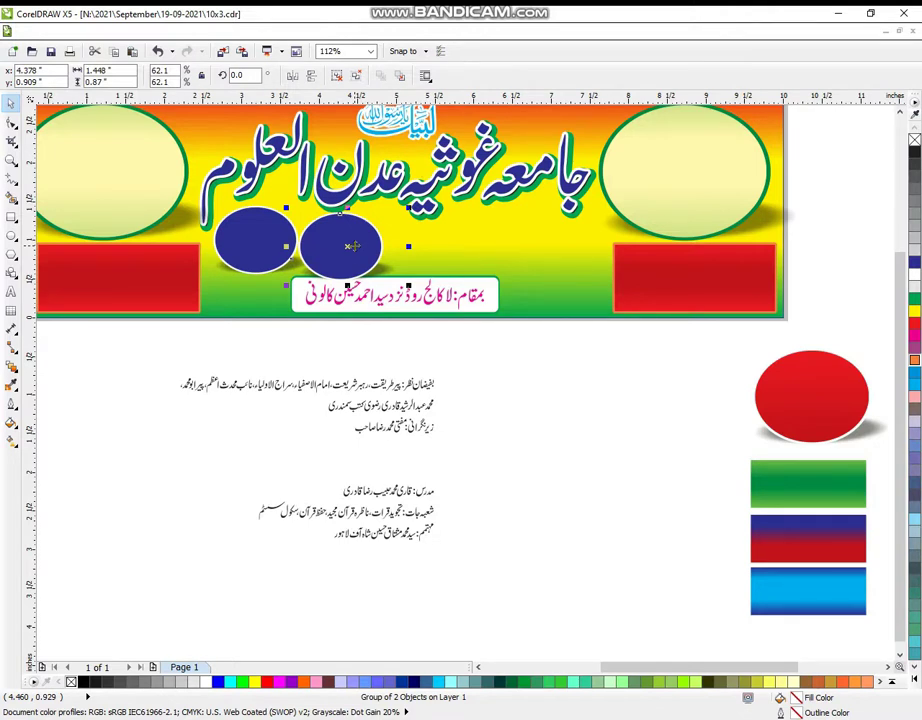
key(ctrl+r)
key(ctrl+r)
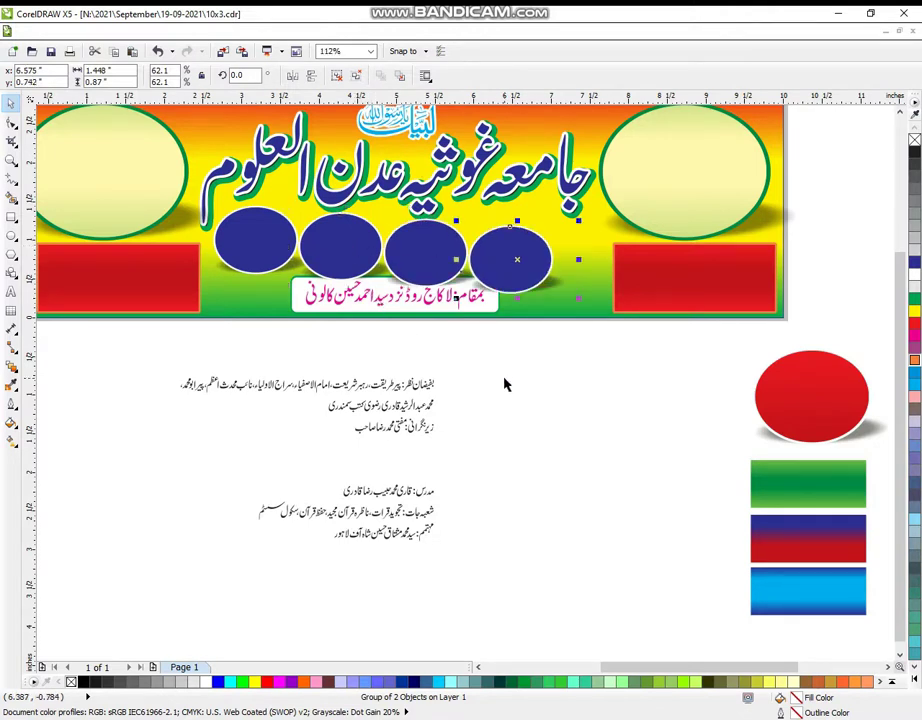
shift+click(362, 242)
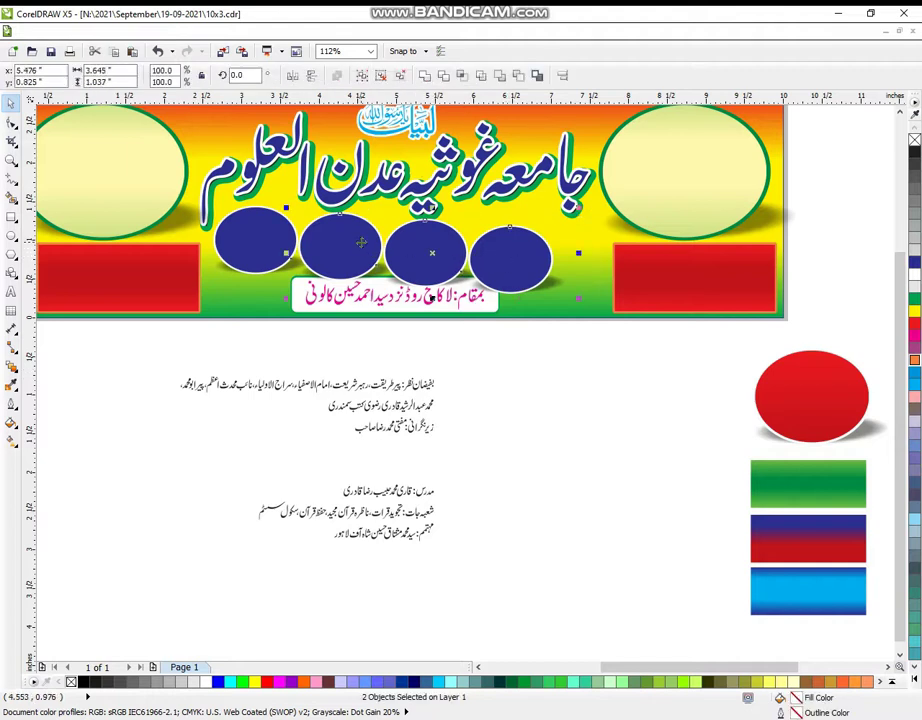
shift+click(268, 247)
key(Up)
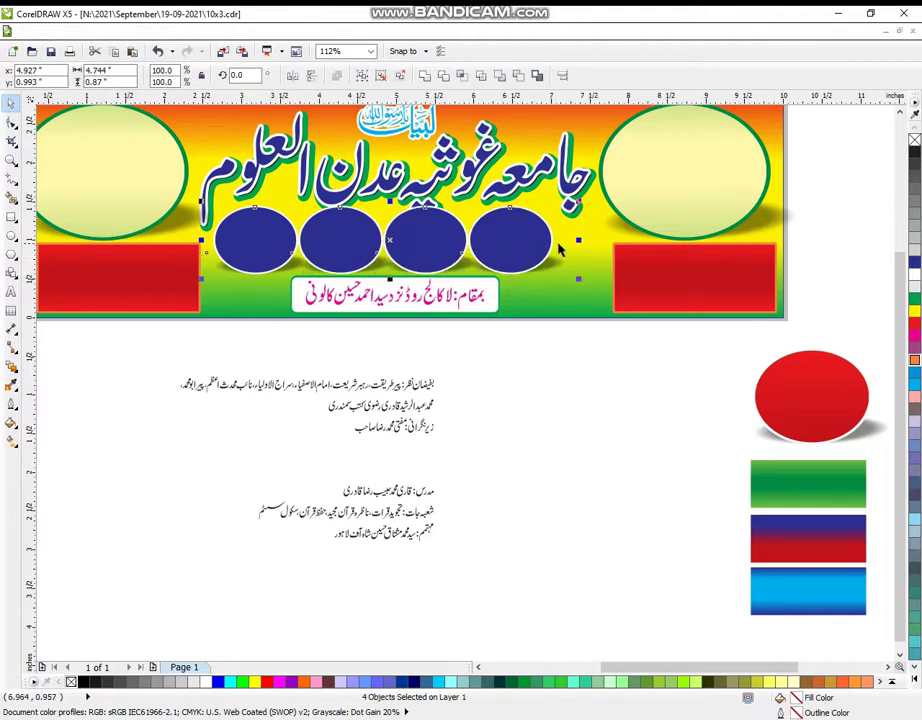
drag(579, 240, 569, 268)
click(130, 332)
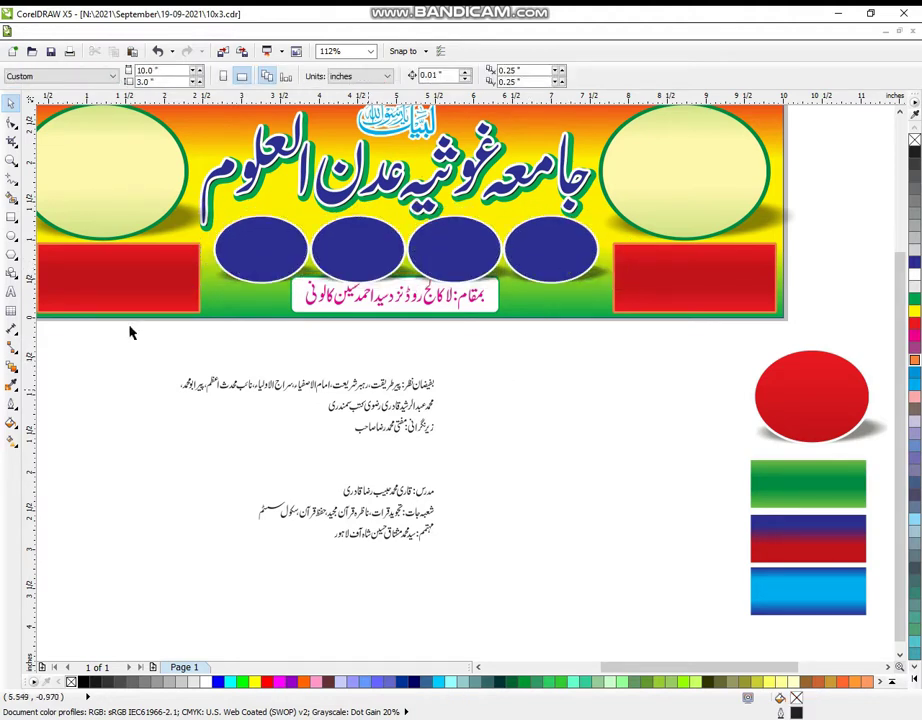
click(11, 160)
scroll(355, 289, down, 1)
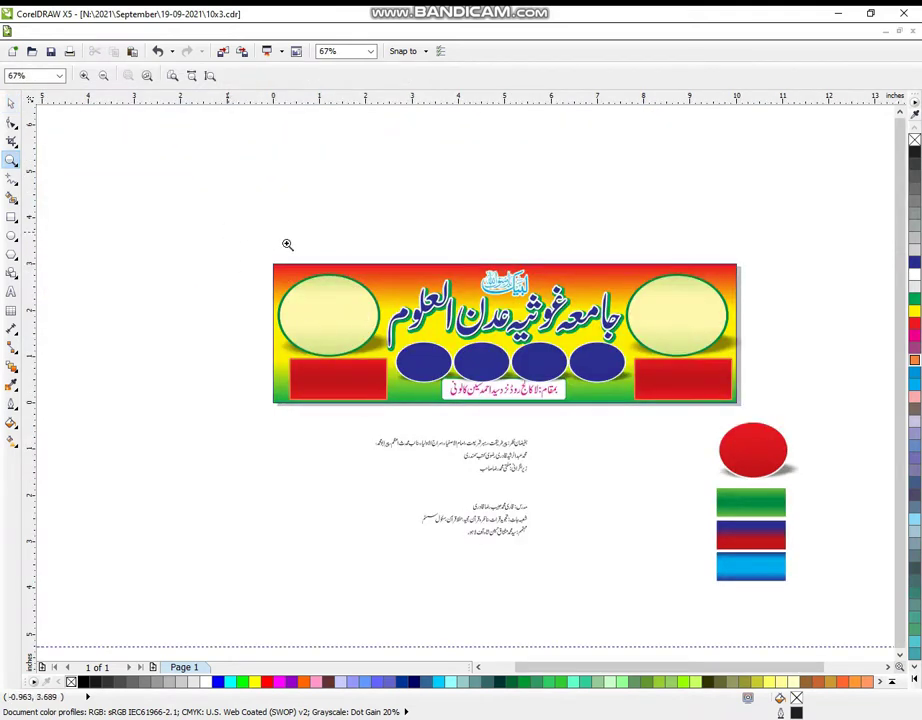
drag(248, 233, 751, 463)
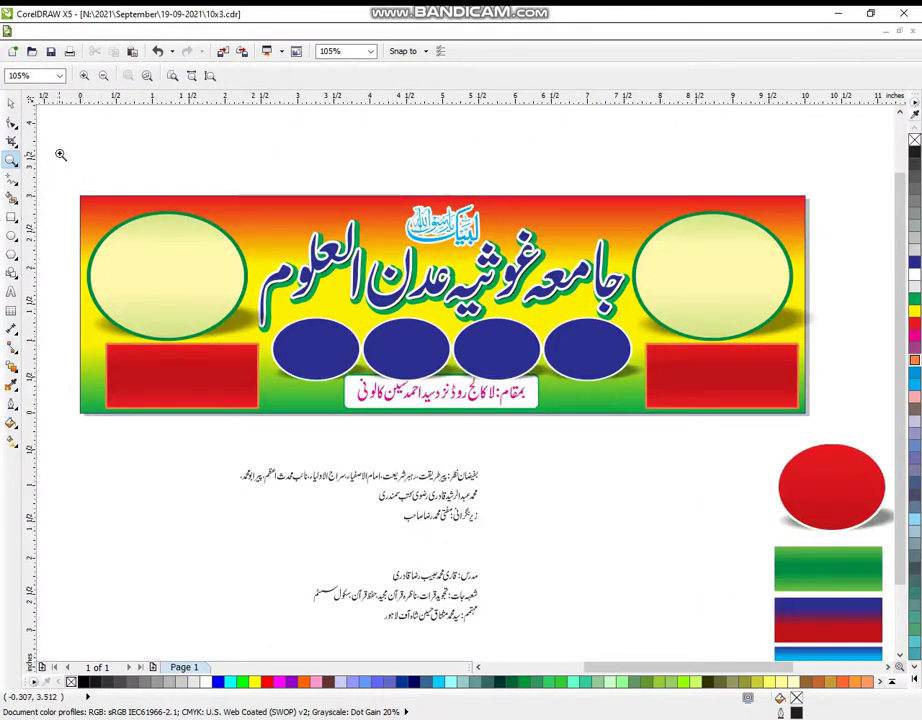
drag(60, 154, 835, 469)
right_click(194, 343)
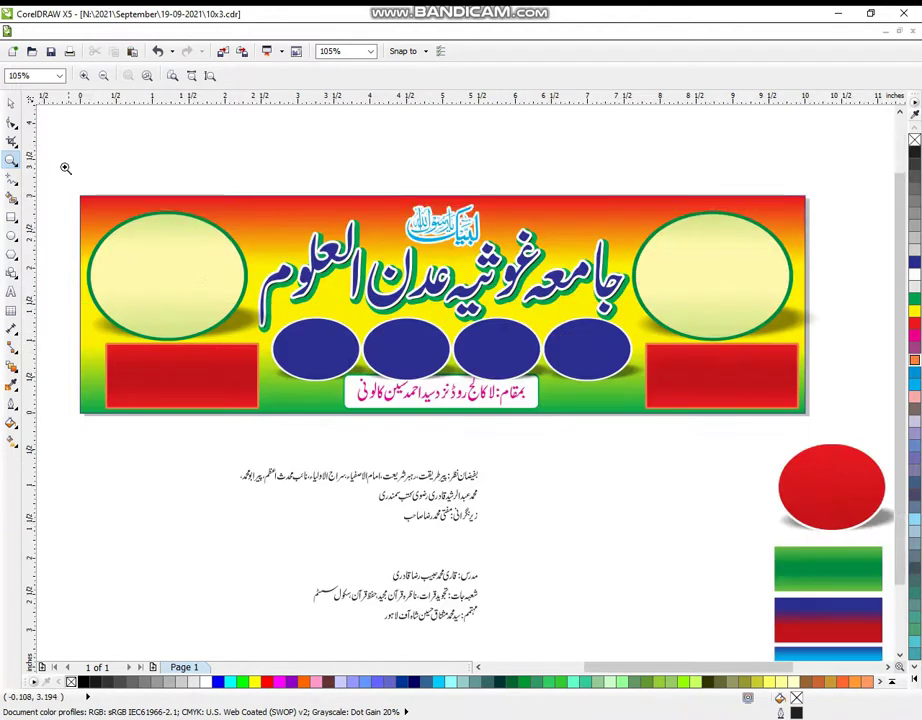
drag(57, 158, 817, 484)
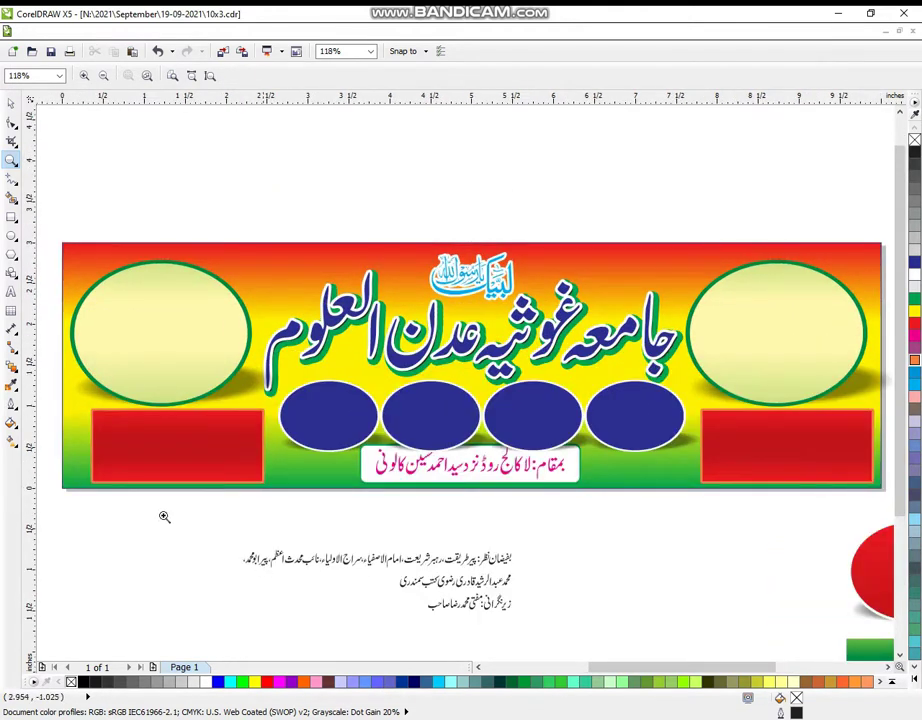
click(11, 104)
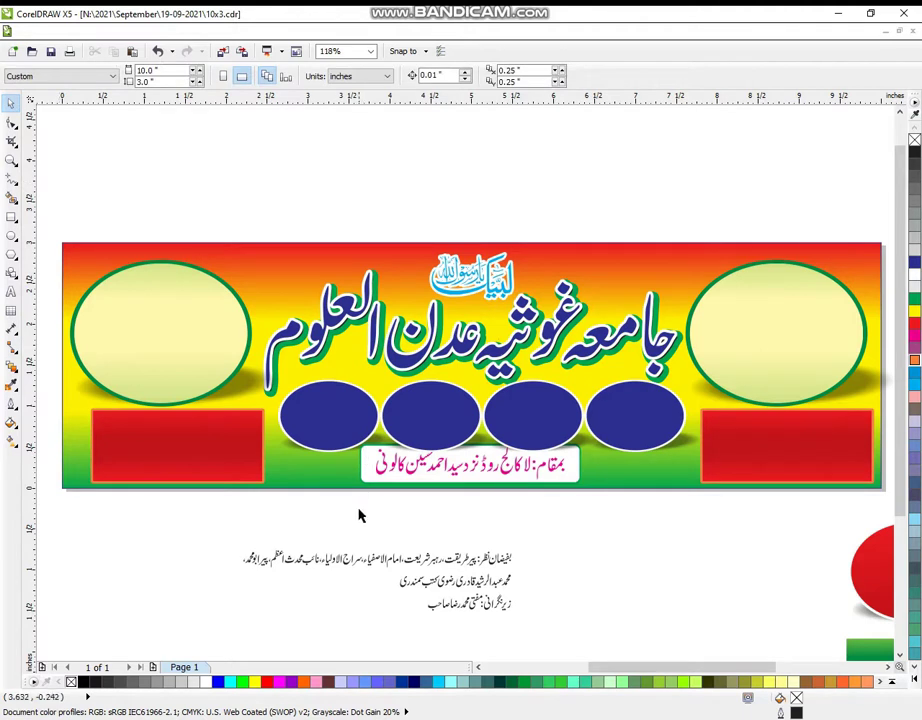
drag(342, 510, 588, 534)
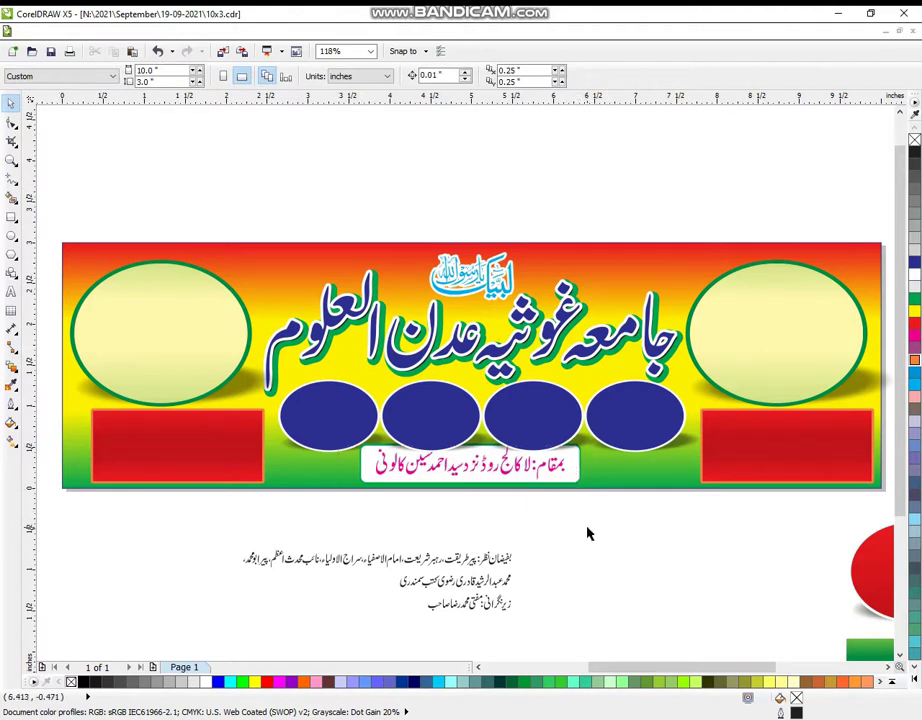
- Move the Urdu title slightly higher on the banner
click(557, 356)
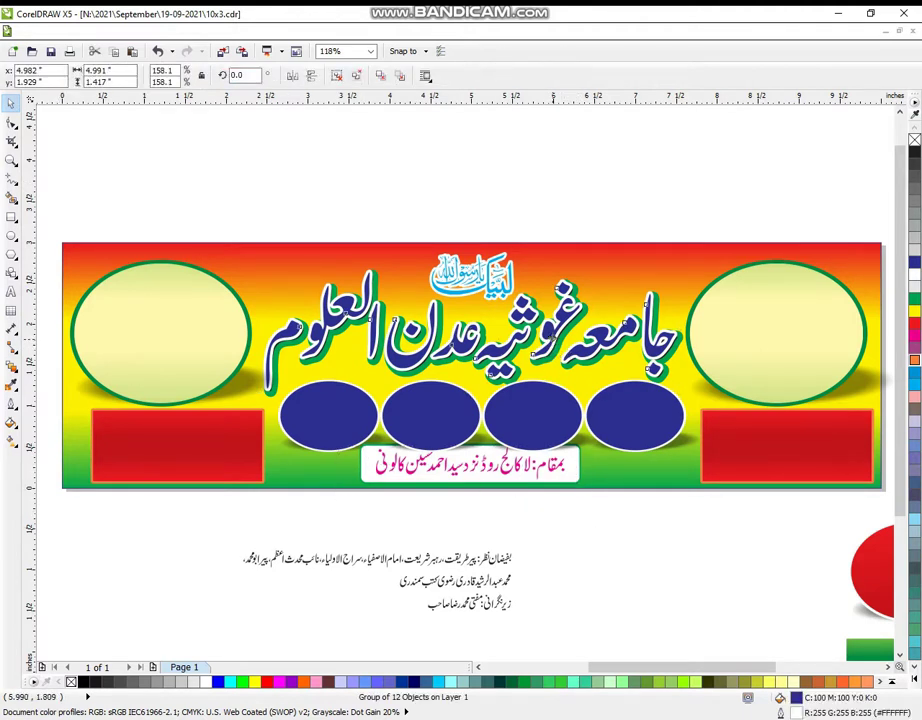
drag(552, 345, 551, 333)
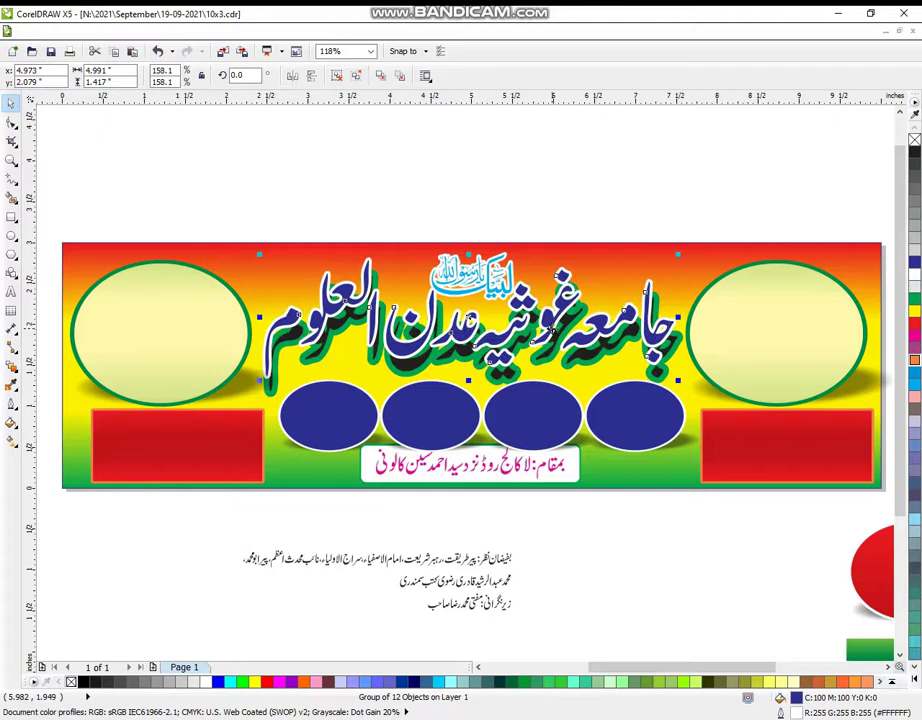
click(590, 369)
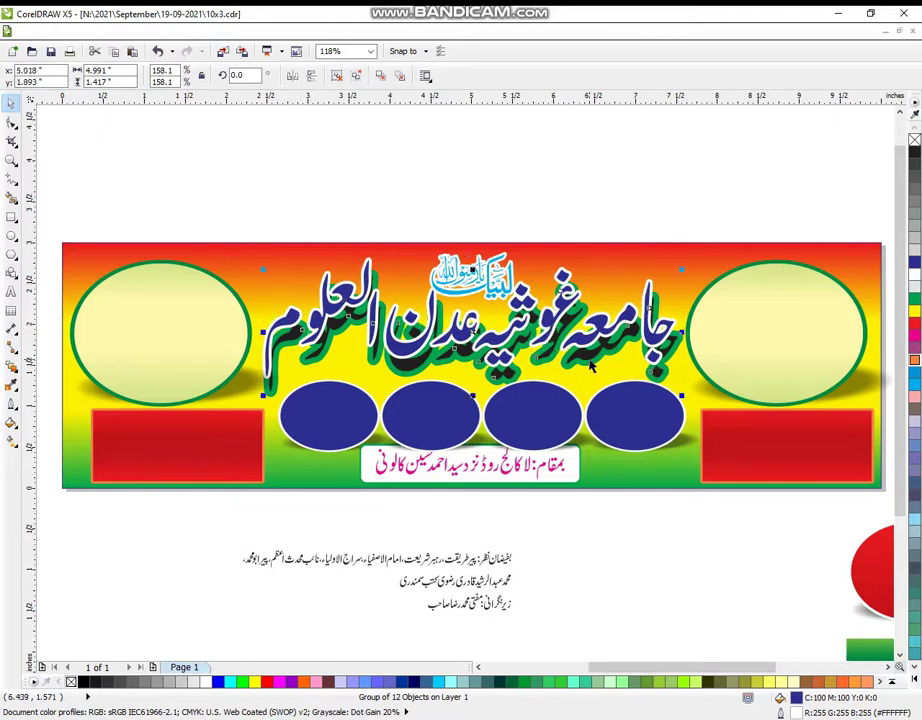
click(604, 567)
- Raise the four blue ovals slightly, then marquee-select the small calligraphy above the title
click(345, 417)
shift+click(432, 420)
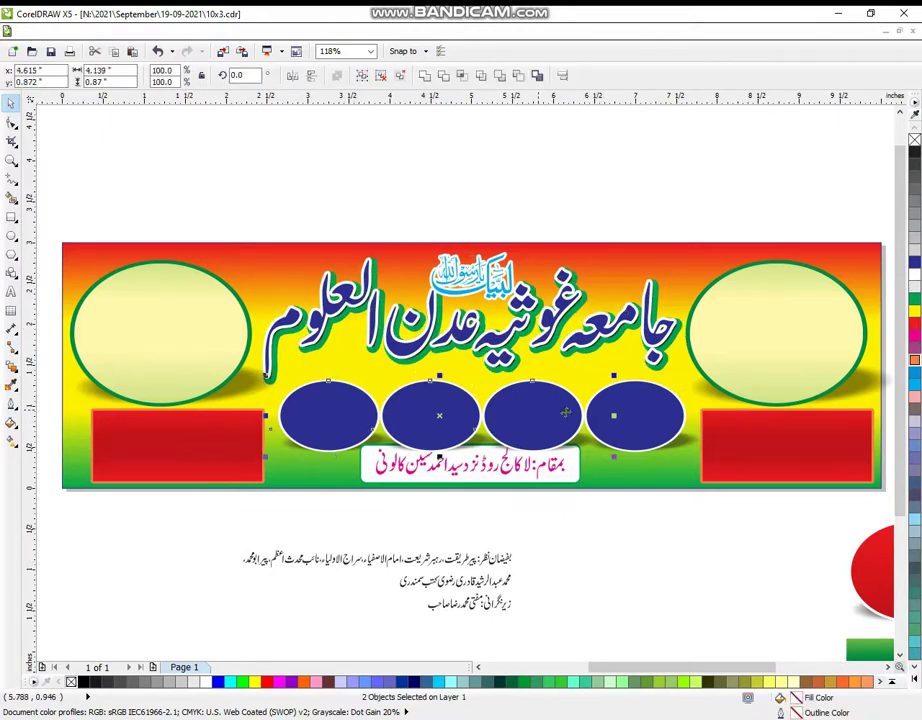
shift+click(533, 418)
shift+click(622, 420)
drag(622, 404, 622, 404)
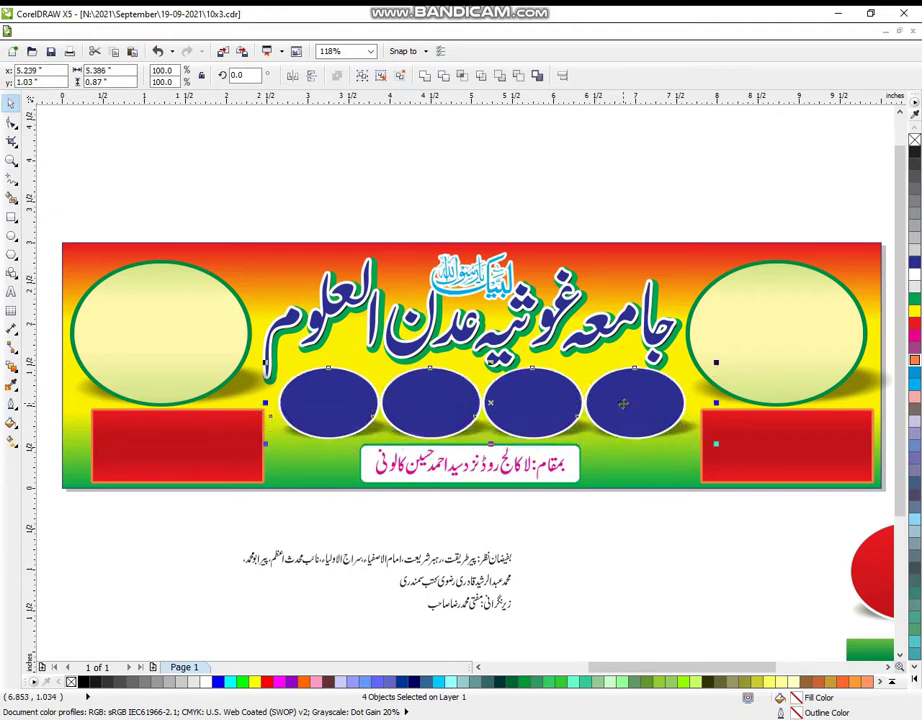
click(578, 507)
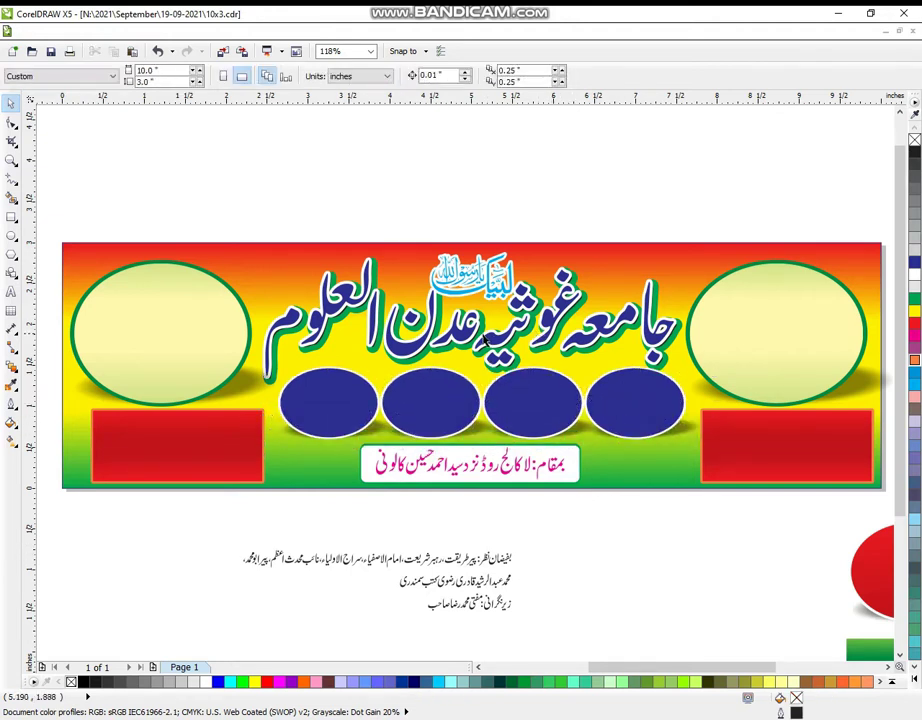
drag(393, 203, 486, 271)
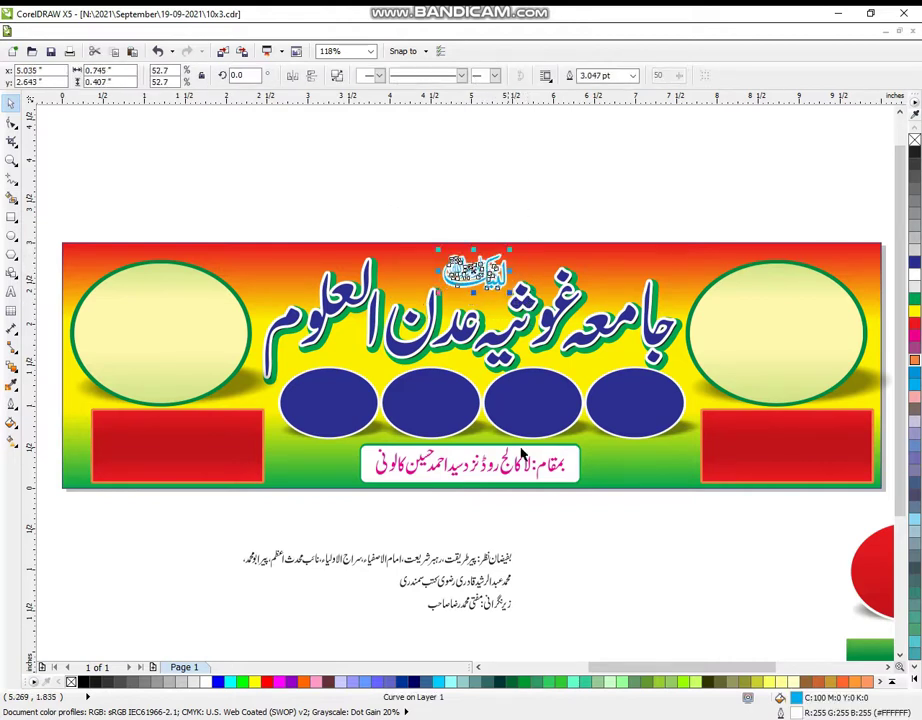
click(564, 568)
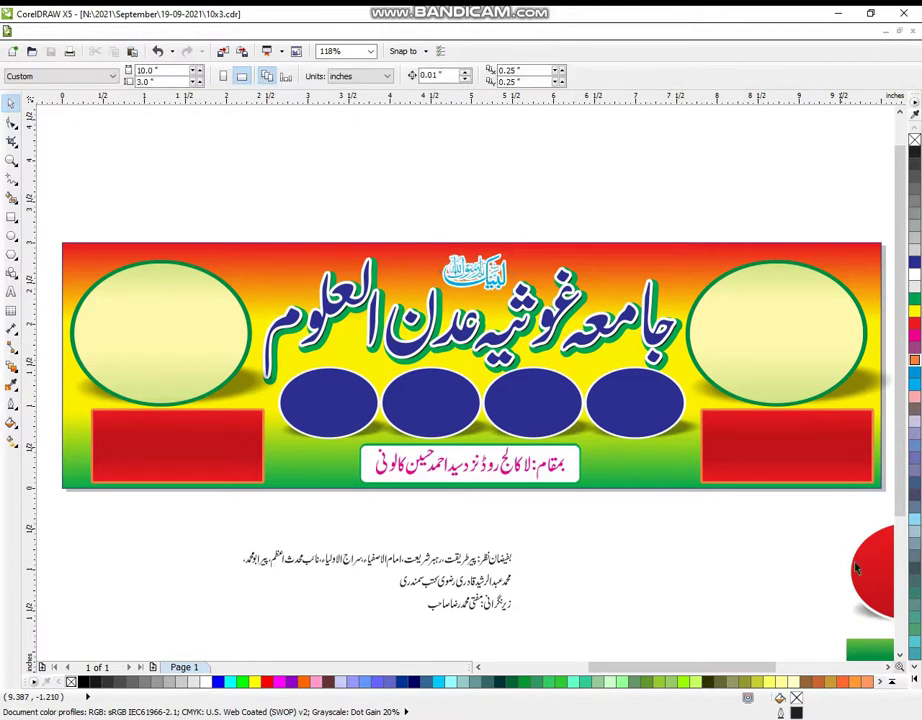
- Fit the whole page in view and delete the spare red oval and three gradient swatches
click(12, 159)
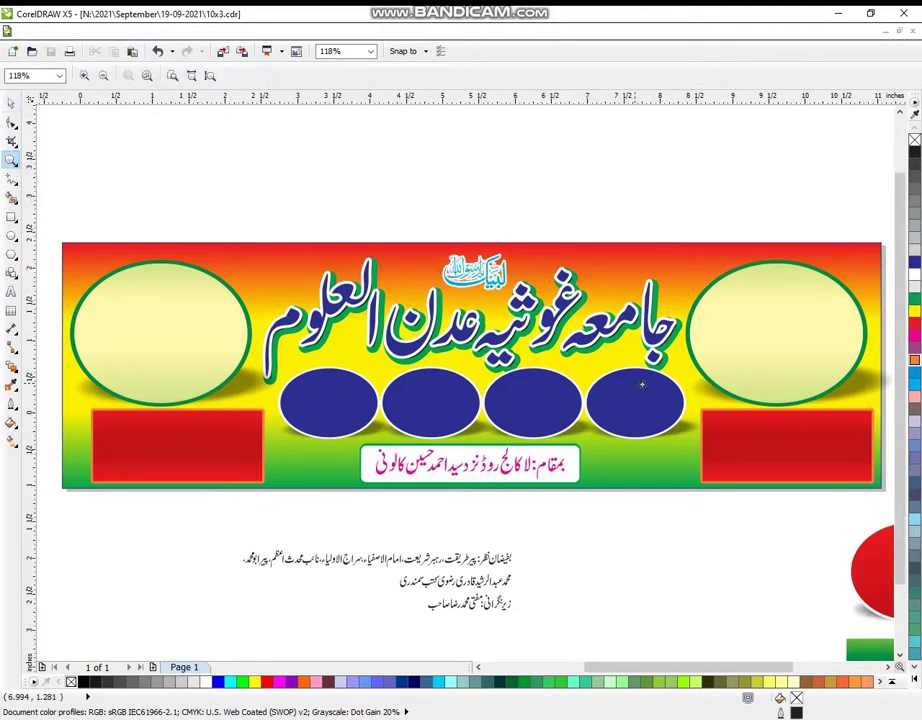
scroll(642, 385, down, 1)
scroll(640, 387, down, 2)
drag(191, 224, 855, 645)
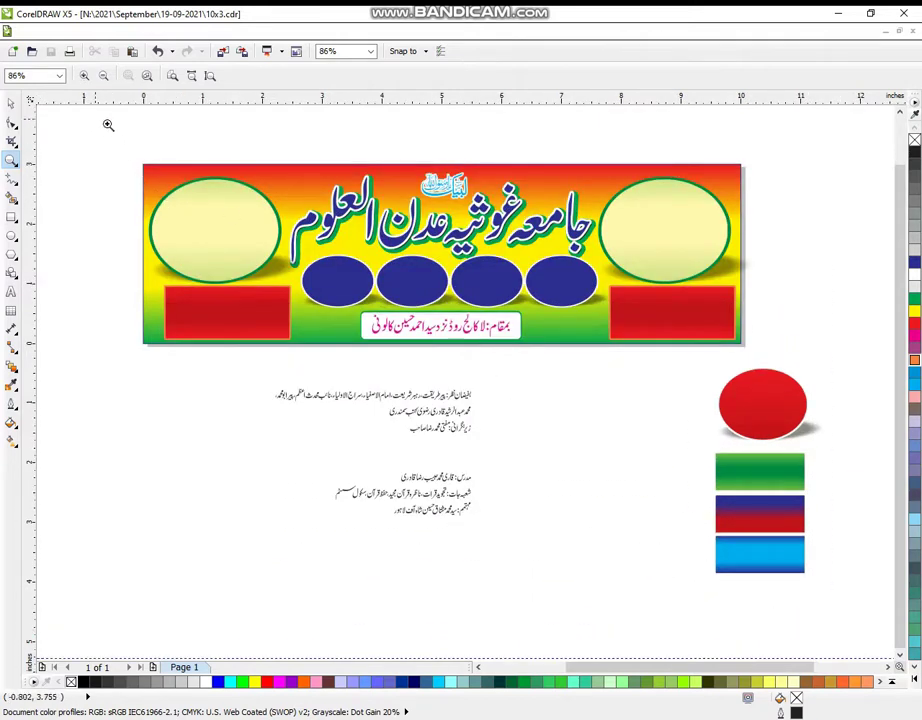
drag(108, 124, 844, 621)
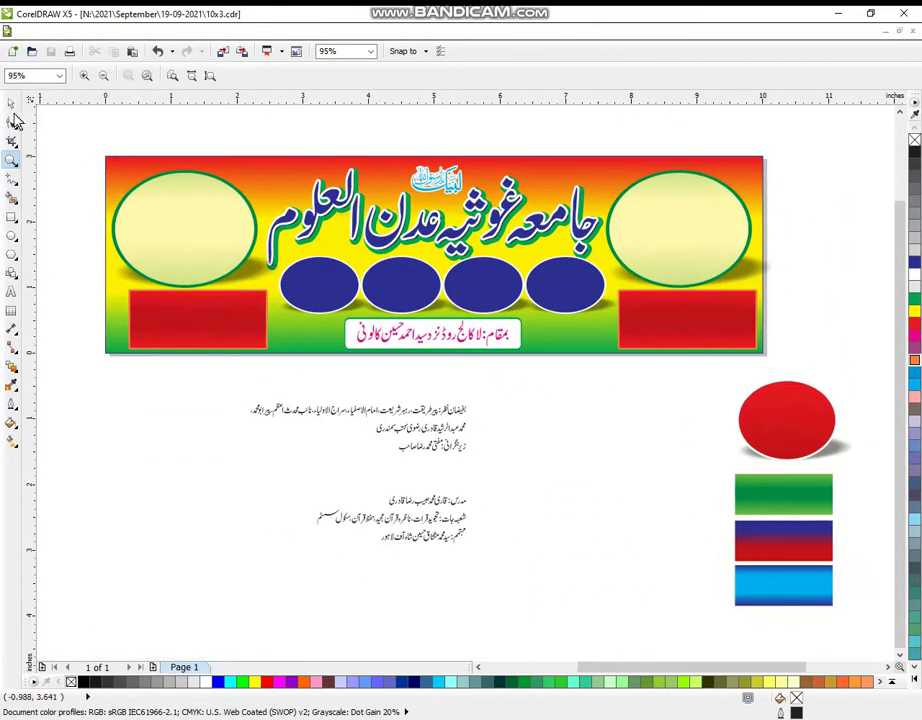
click(11, 103)
drag(876, 368, 702, 632)
key(Delete)
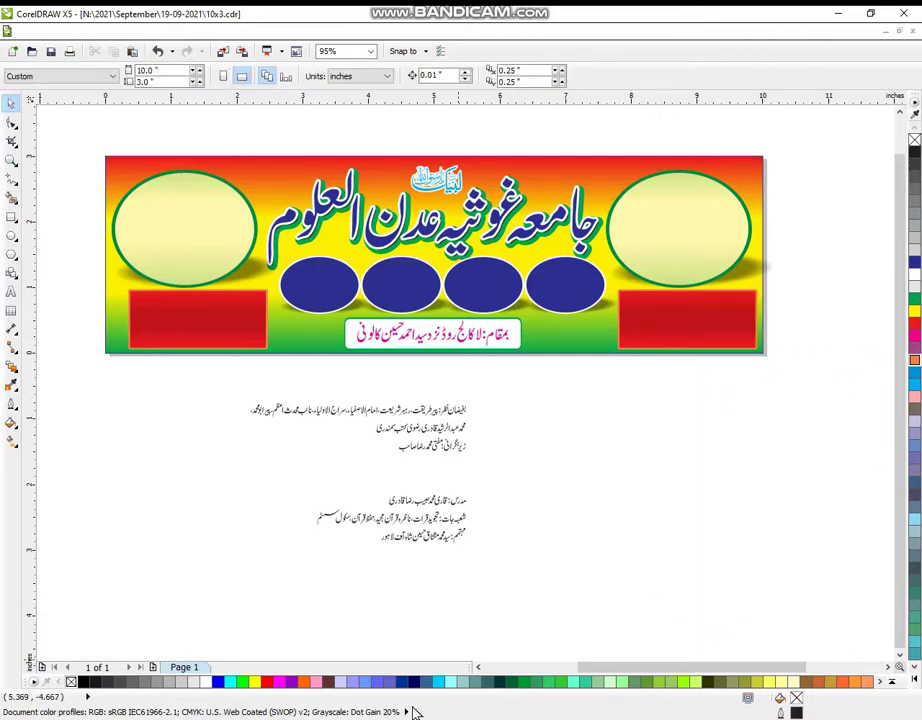
mouse_move(385, 719)
- Drop a copy of the right green-framed oval below the banner beside the Urdu text and zoom in
click(686, 236)
drag(689, 226, 657, 438)
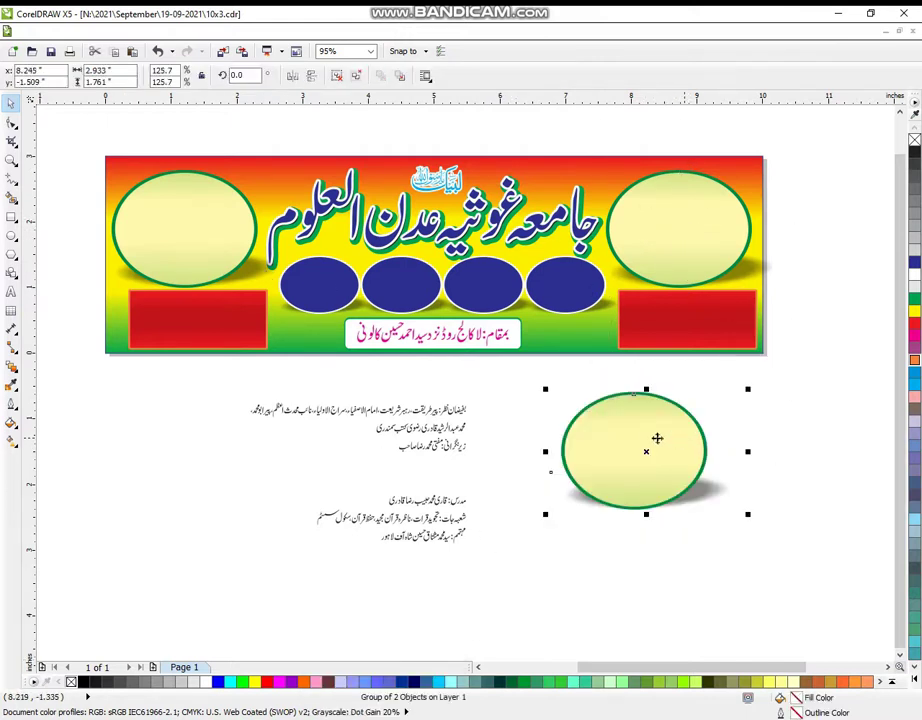
click(11, 160)
drag(241, 370, 705, 598)
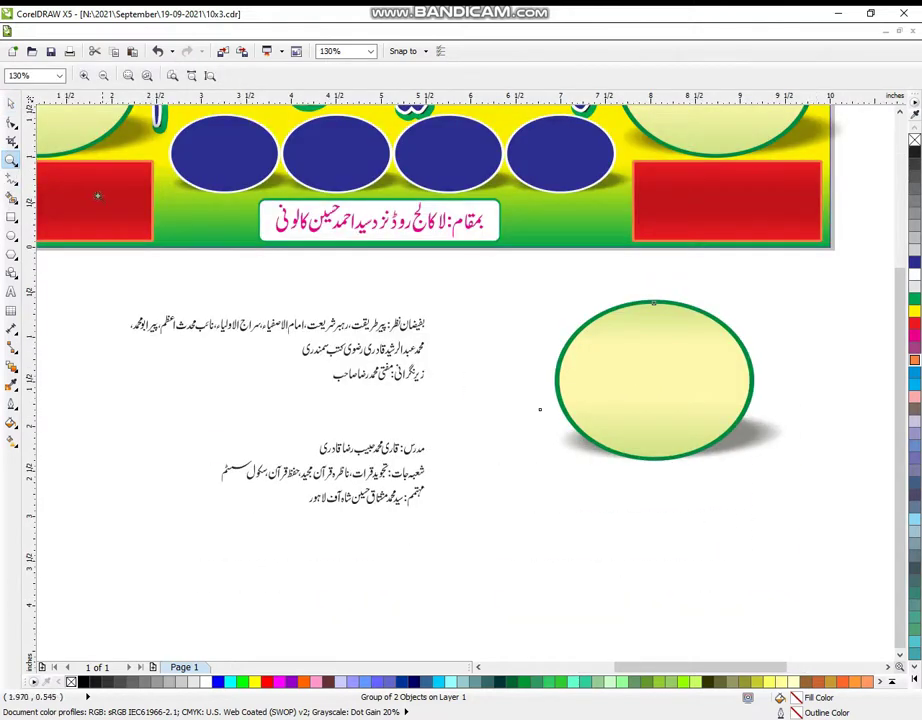
drag(100, 251, 807, 539)
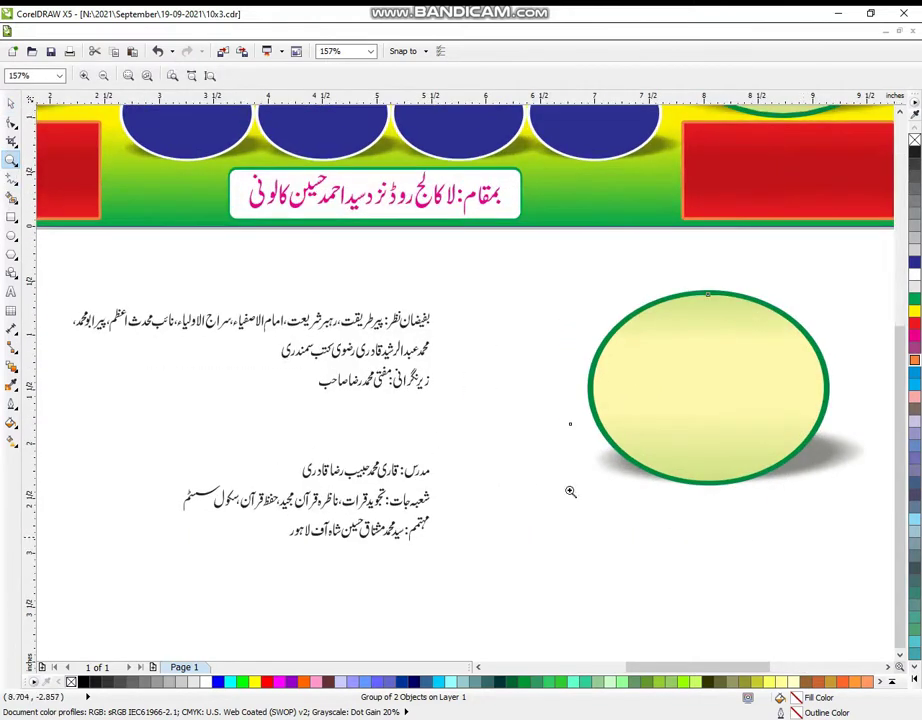
click(11, 103)
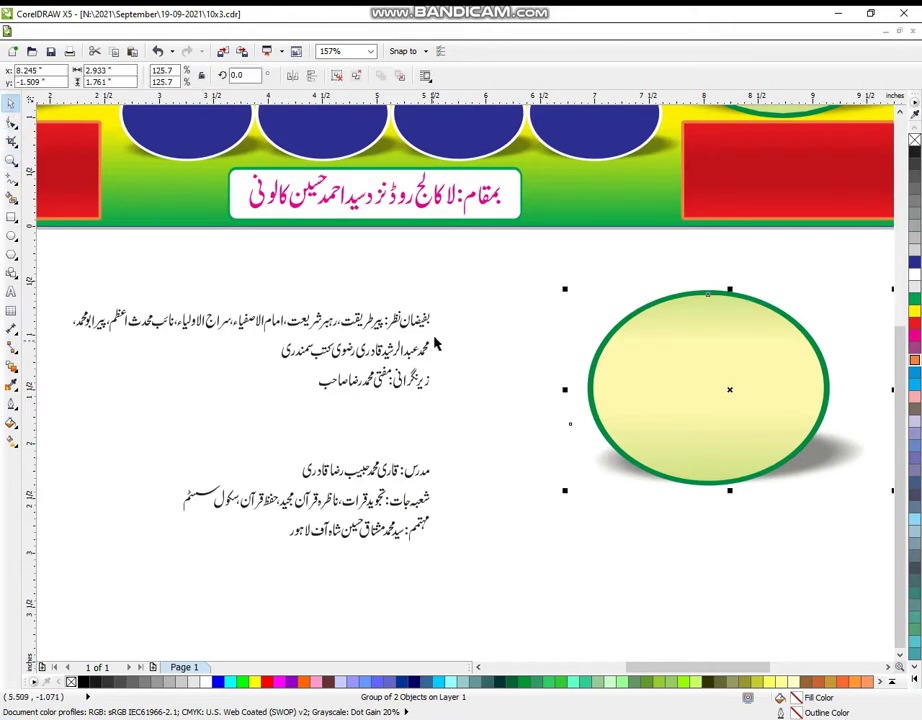
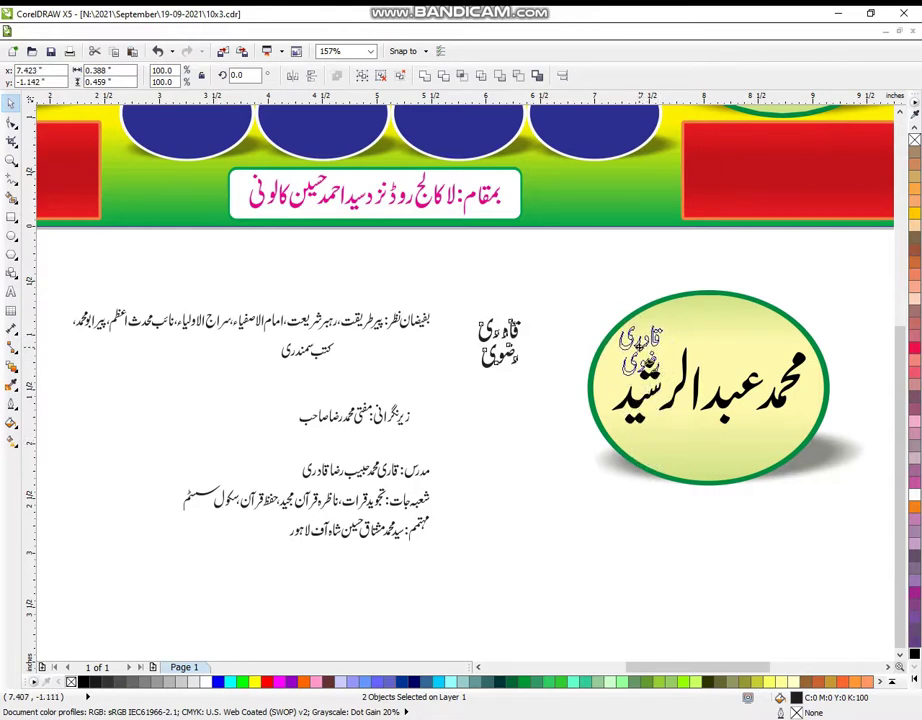
- Nudge the name group two steps down and one step right inside the yellow oval
click(738, 403)
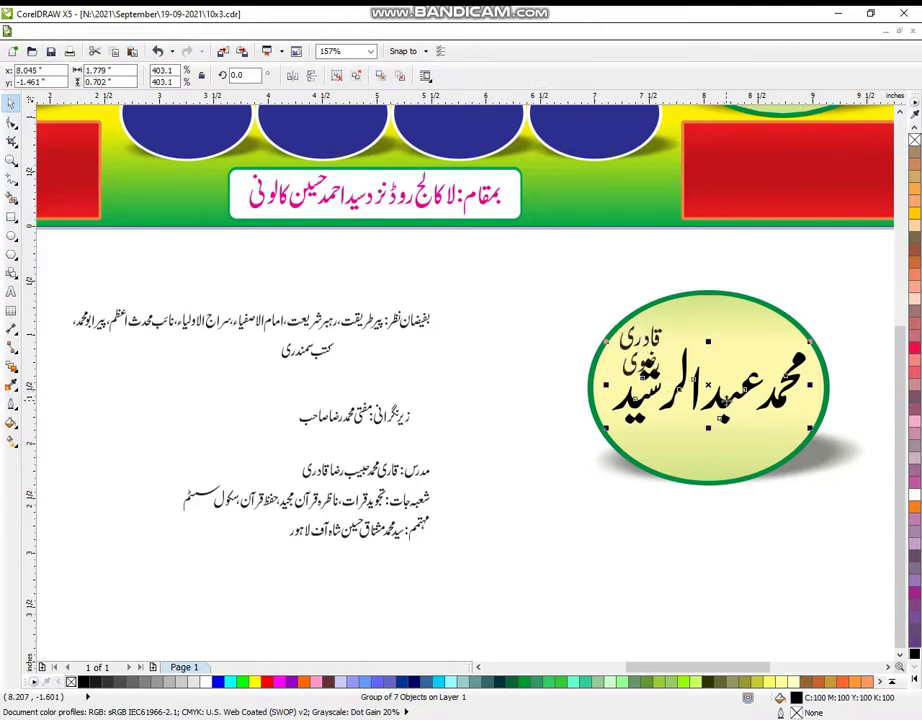
key(Down)
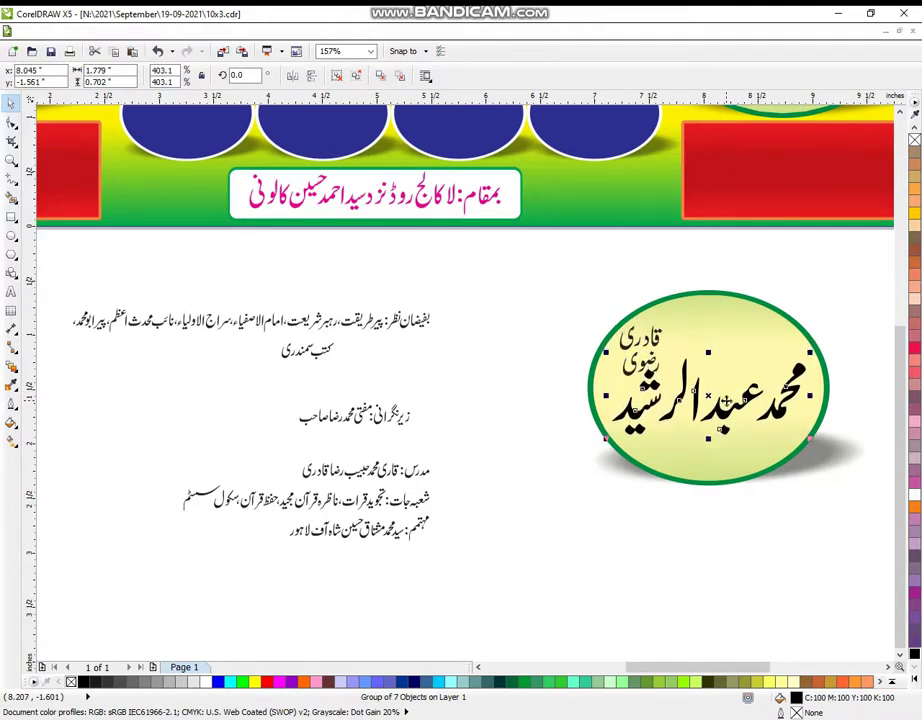
key(Down)
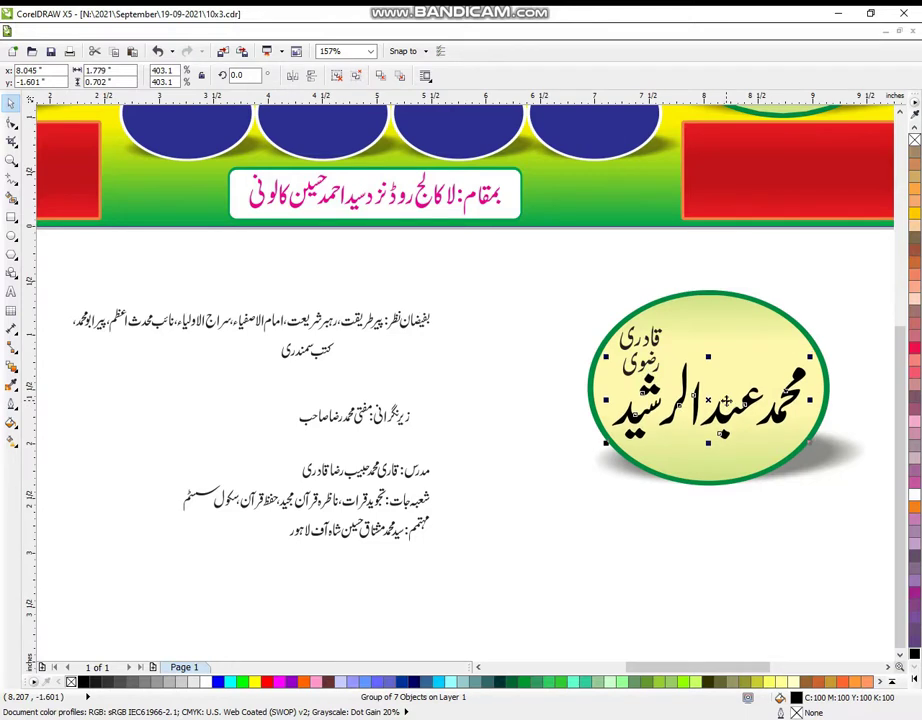
key(Right)
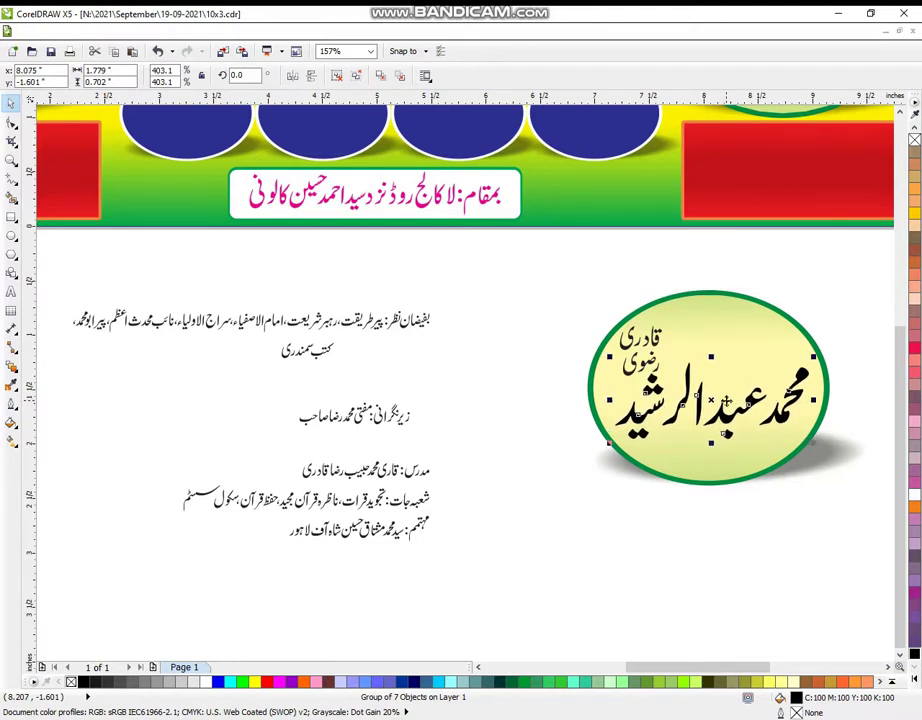
click(576, 309)
drag(558, 272, 876, 440)
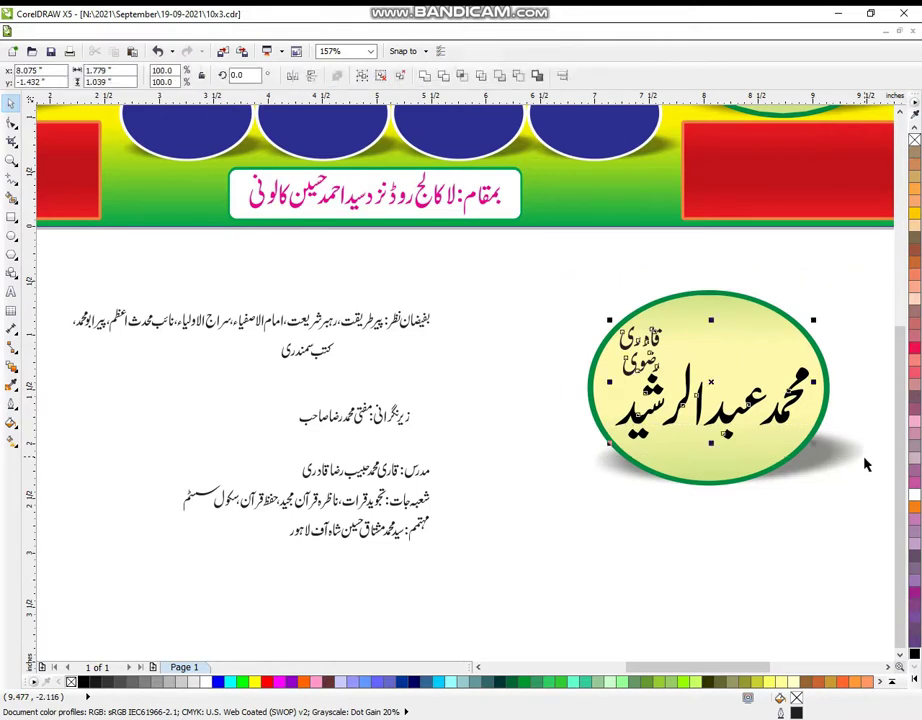
click(723, 538)
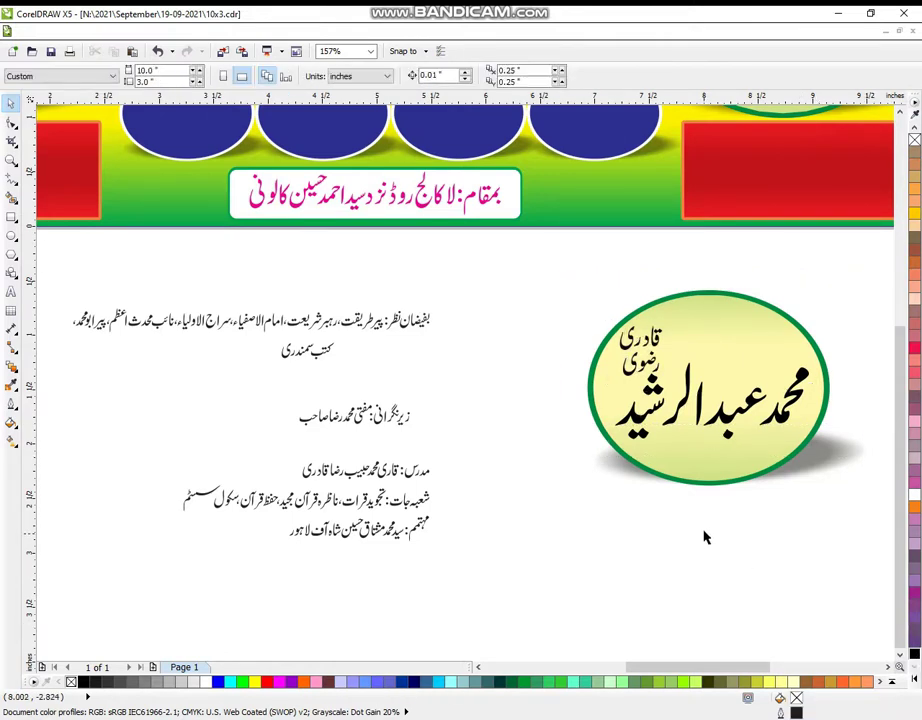
- Move the opening words بفیضان نظر up above the long honorific line
drag(466, 284, 385, 354)
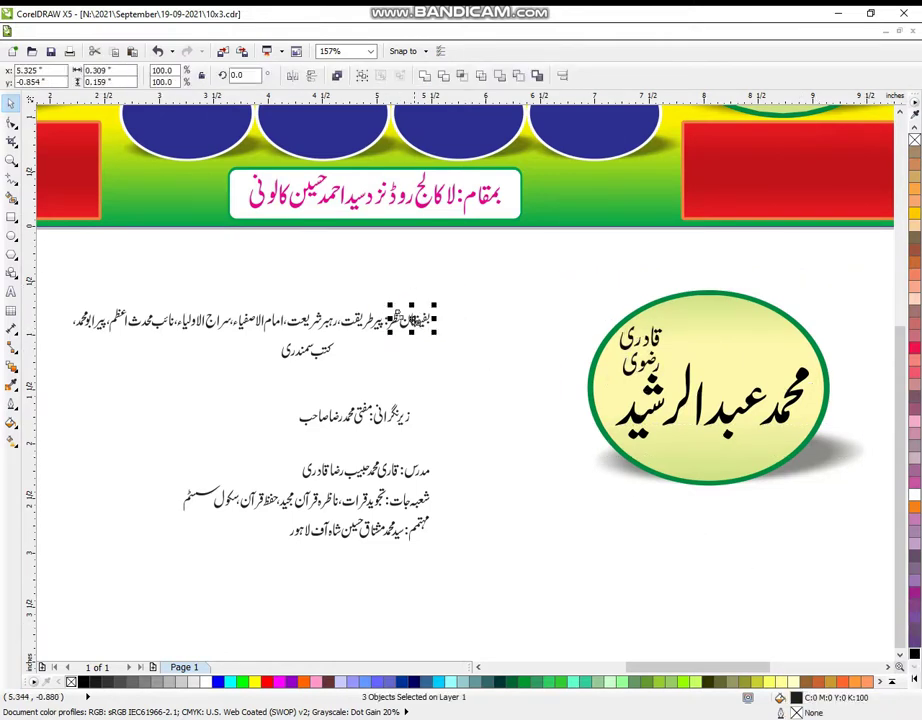
drag(438, 305, 488, 243)
key(ctrl+z)
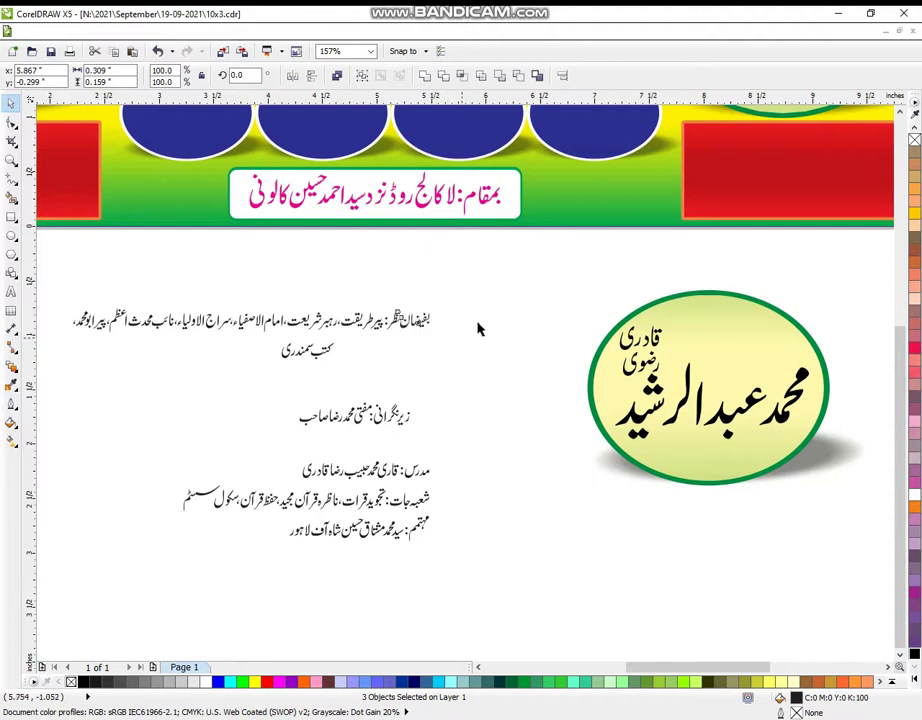
drag(476, 286, 383, 355)
drag(415, 318, 470, 268)
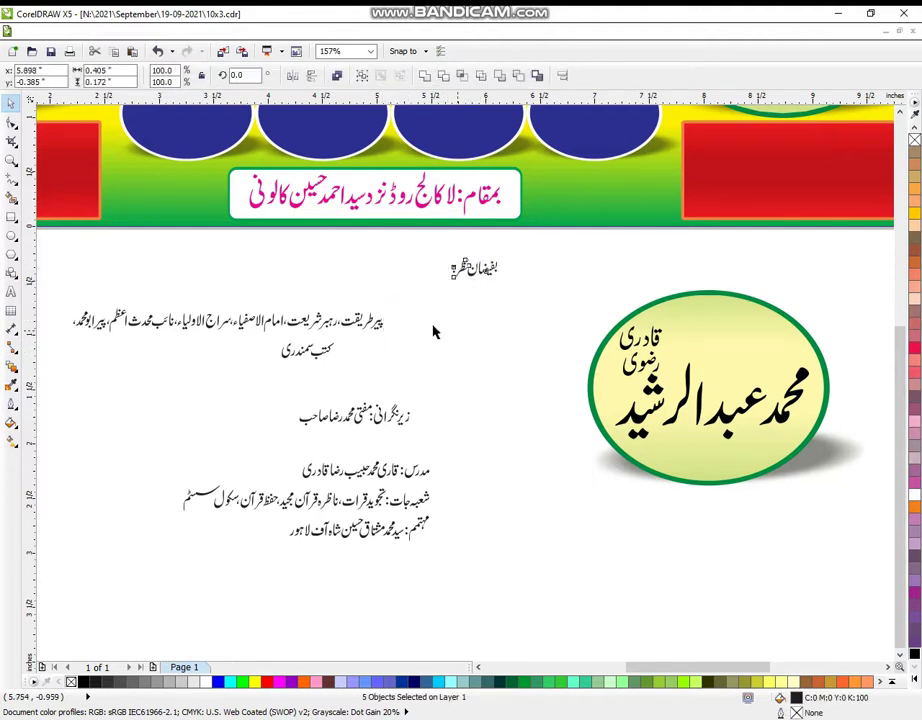
click(410, 317)
- Lift the first and second phrases onto their own stacked lines, grouping each phrase
drag(414, 298, 285, 346)
drag(340, 320, 365, 287)
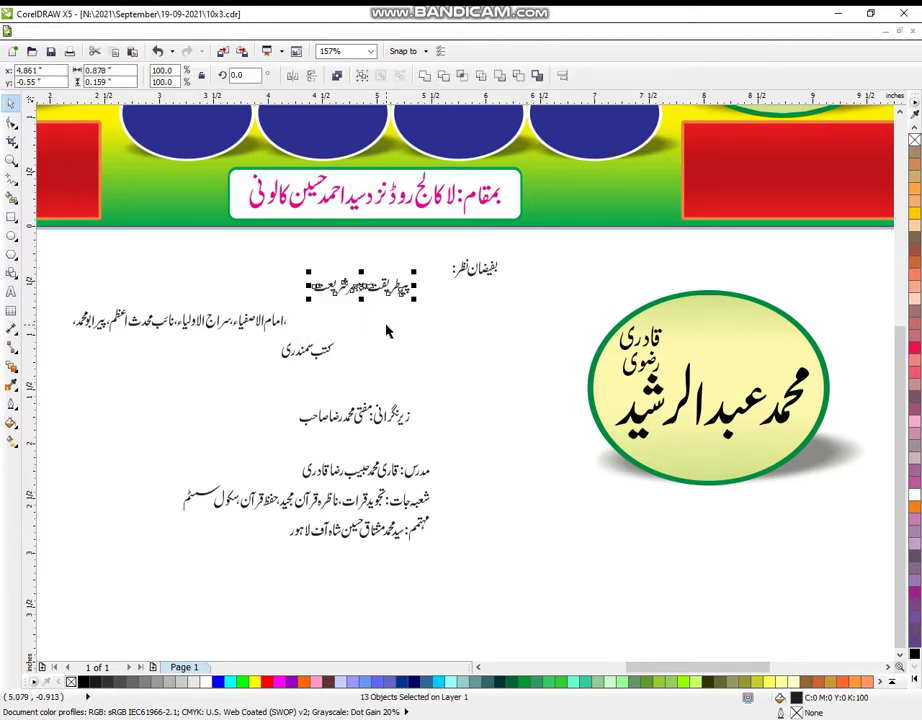
key(ctrl+g)
click(315, 322)
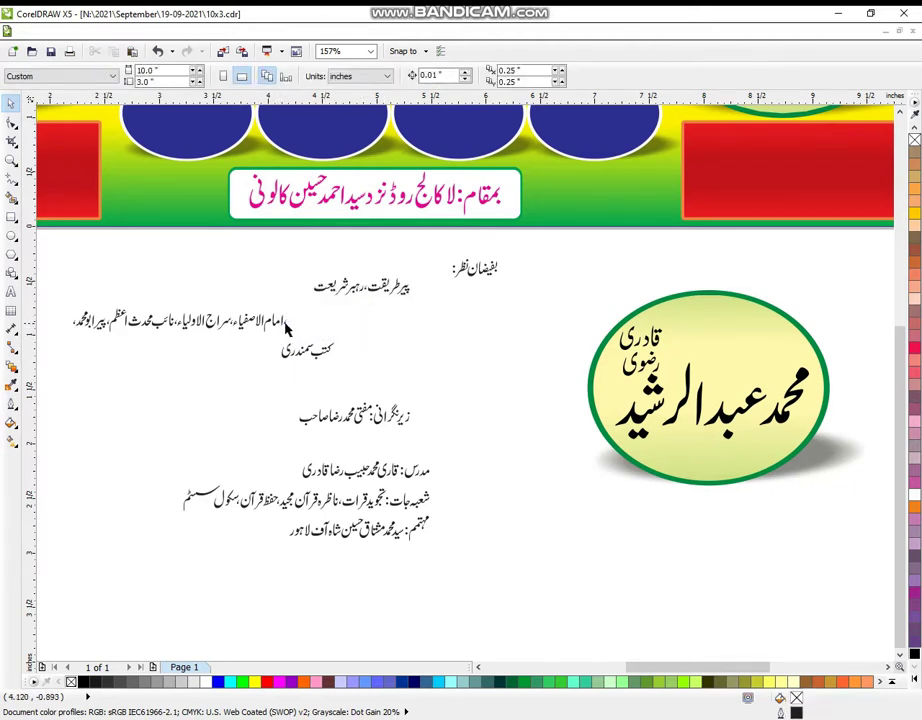
click(308, 316)
click(302, 343)
drag(250, 335, 178, 342)
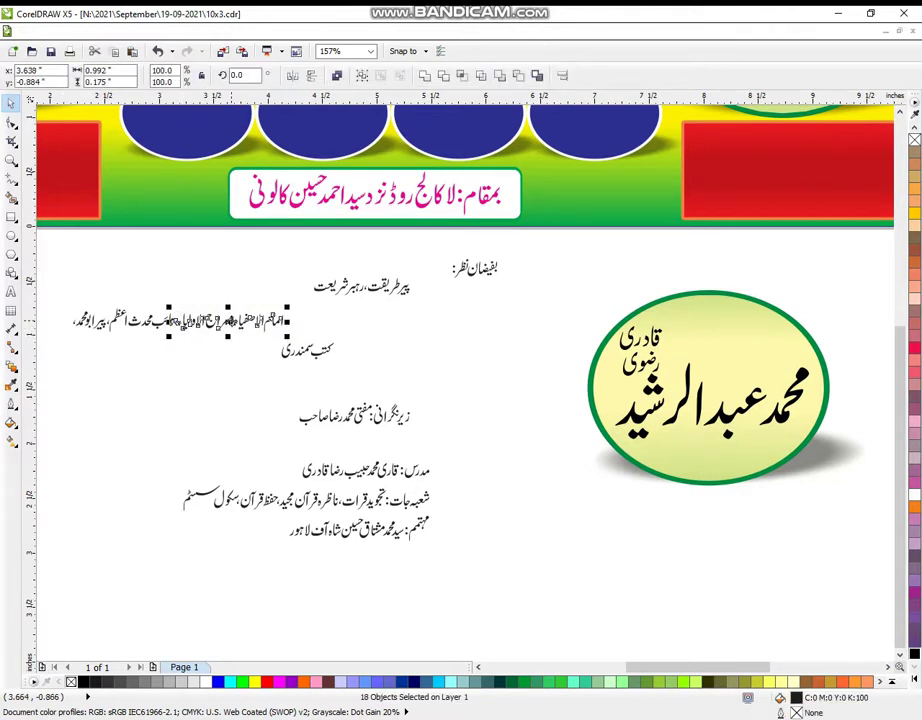
drag(231, 322, 347, 328)
key(ctrl+g)
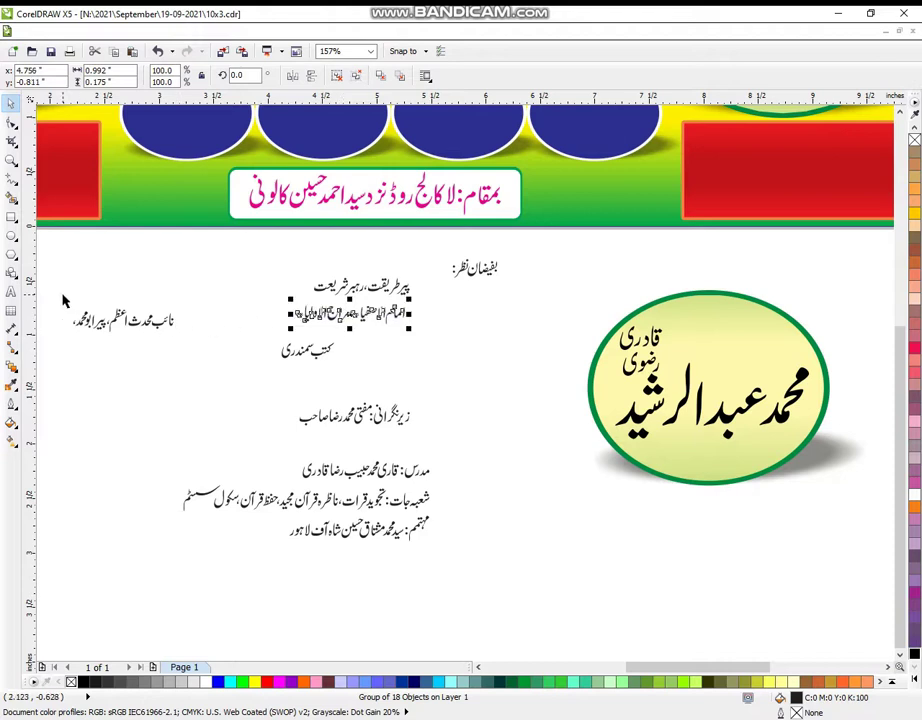
- Delete the stray comma, then group the third phrase and place it beneath the other two
drag(76, 326, 72, 345)
key(ctrl+l)
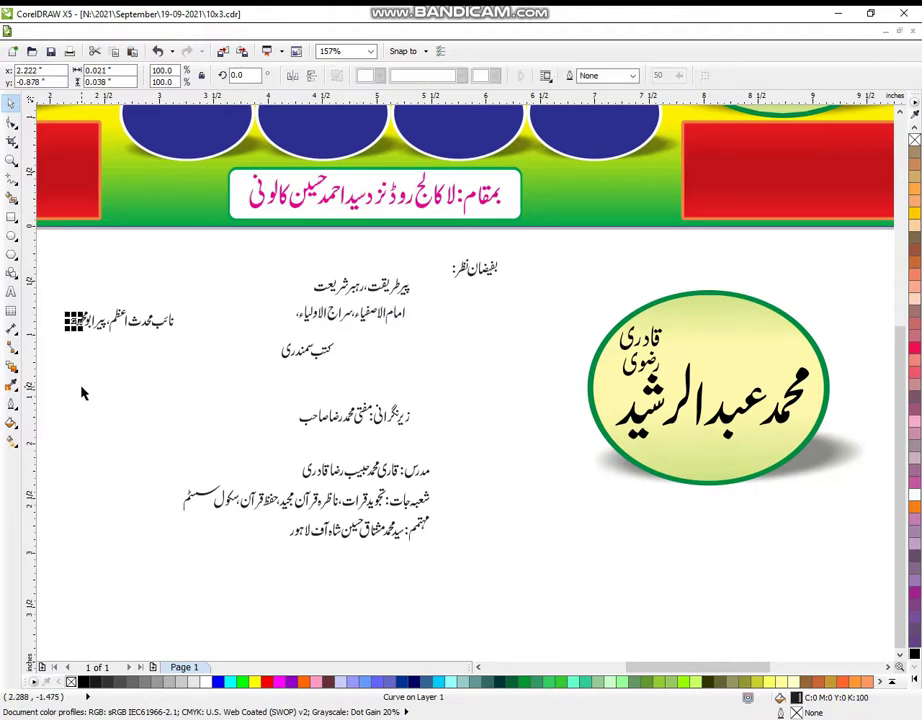
key(Delete)
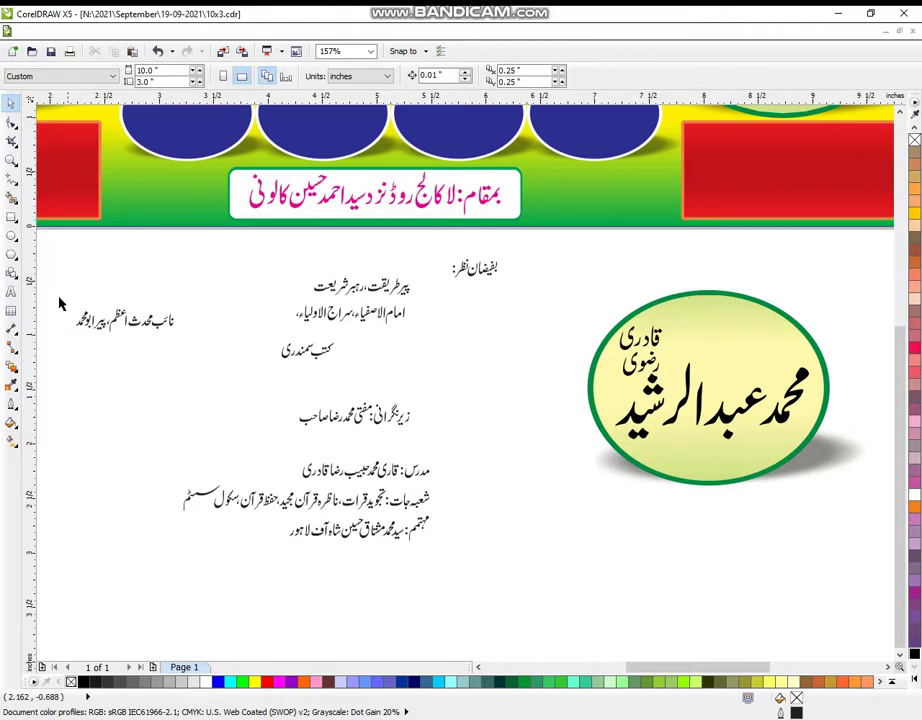
drag(59, 304, 217, 360)
key(ctrl+g)
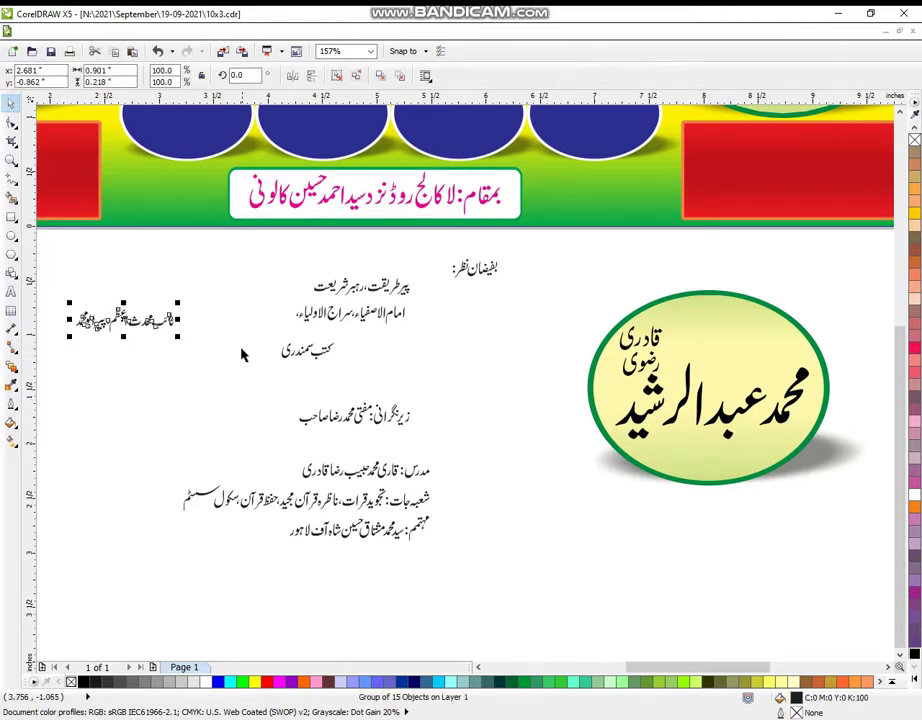
drag(144, 322, 370, 336)
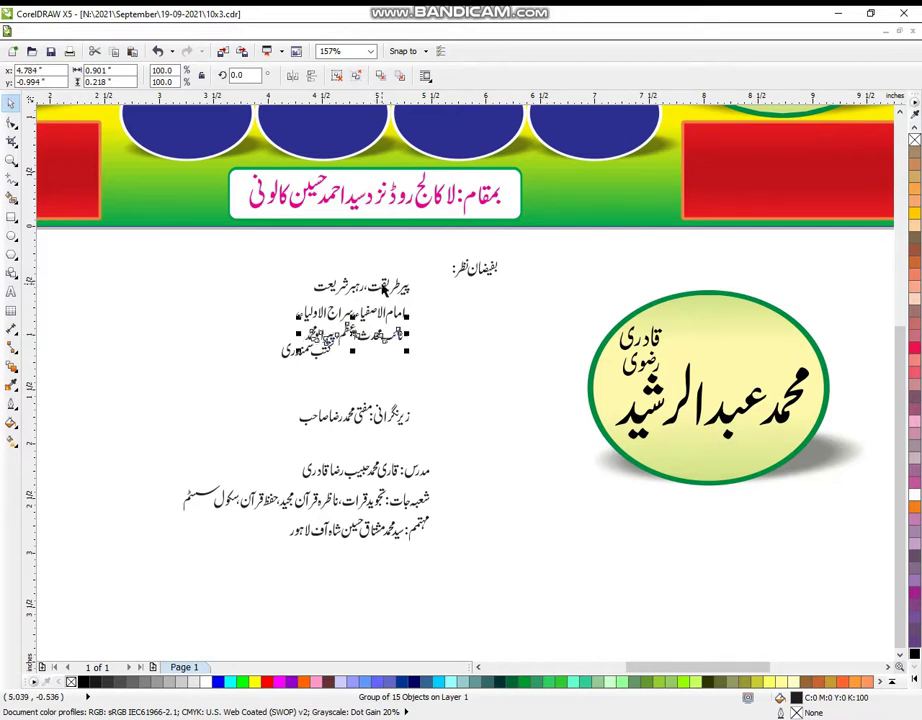
key(Up)
key(Up)
- Centre the three honorific lines on each other and move them into the oval
shift+click(395, 343)
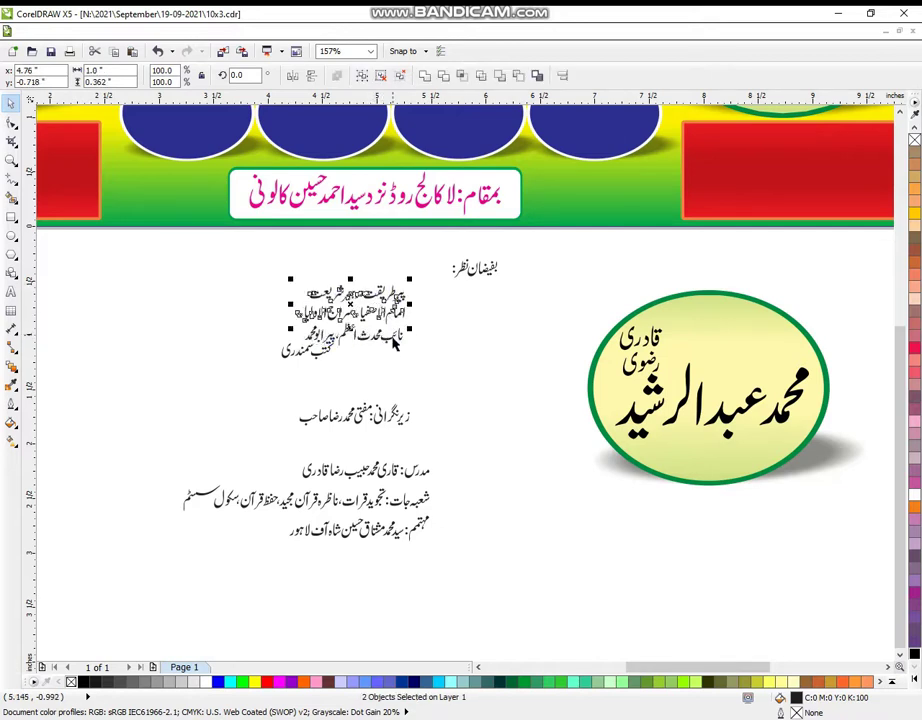
shift+click(395, 343)
key(c)
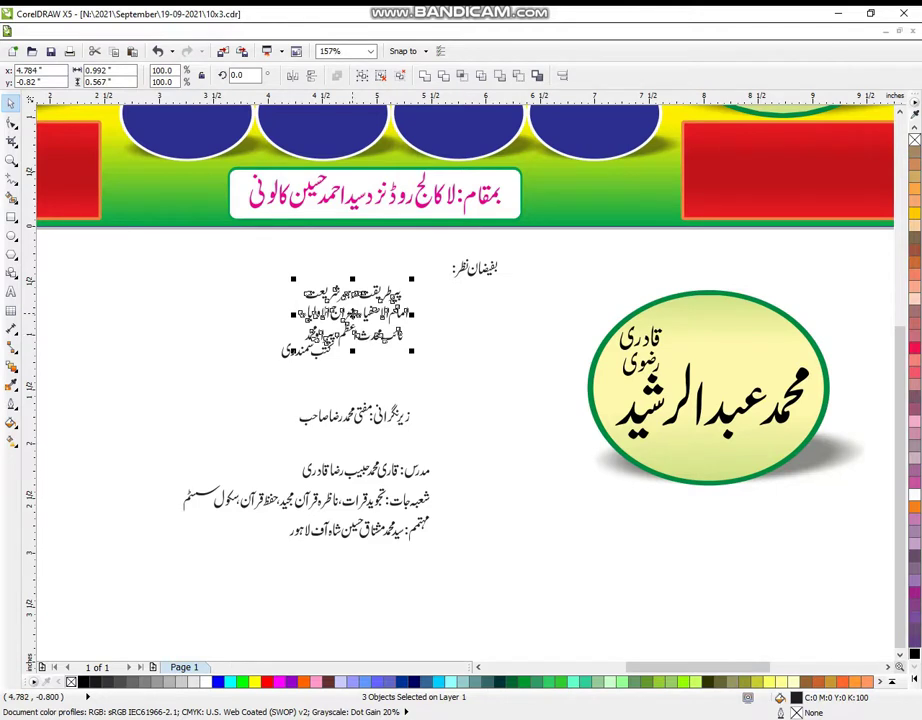
drag(353, 316, 737, 345)
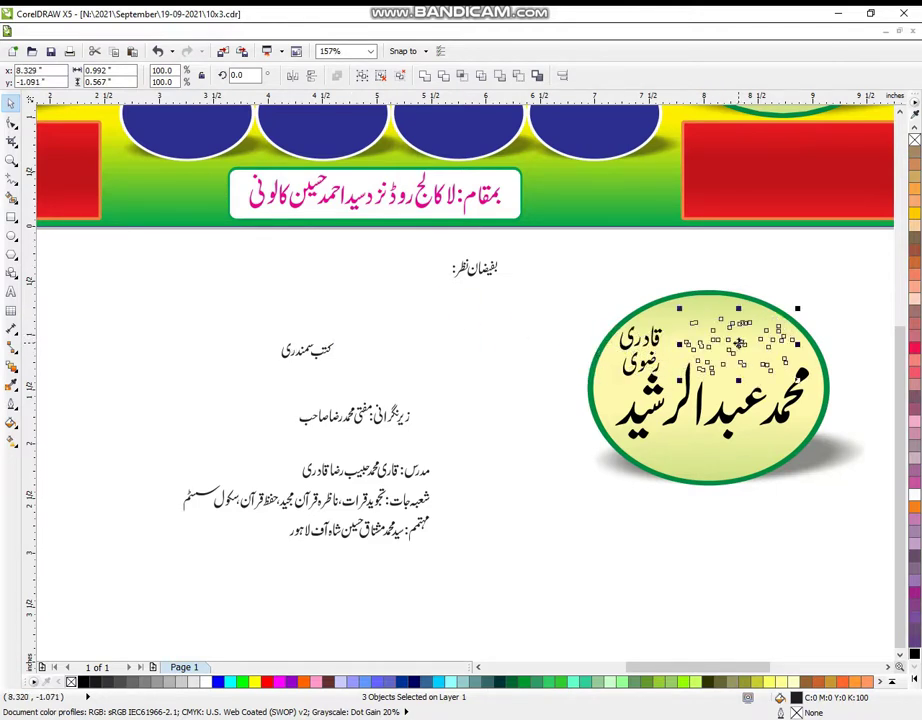
click(732, 524)
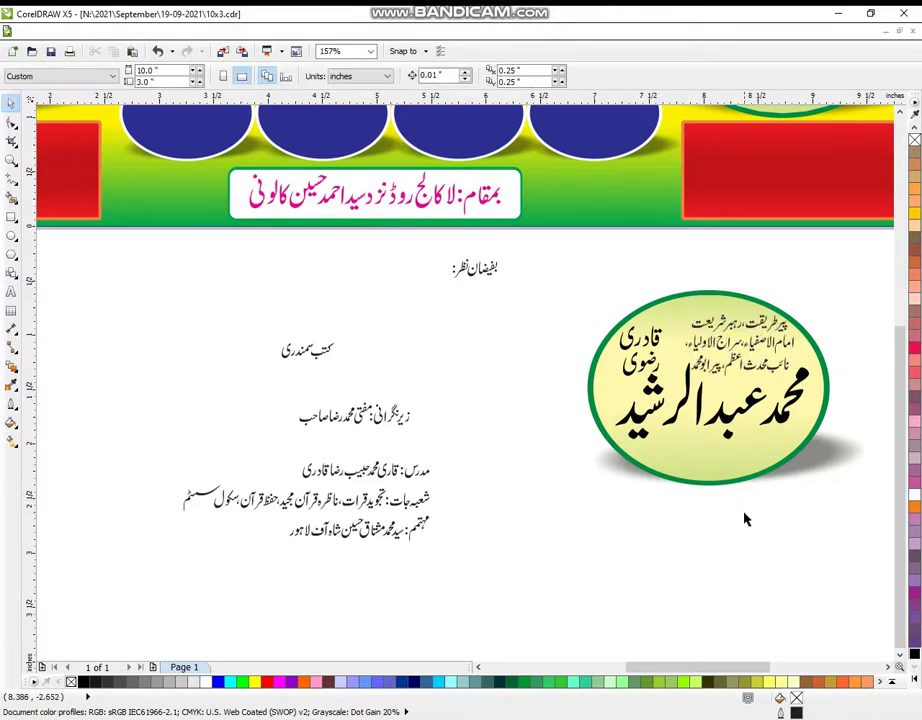
- Group the words کتب سمندری and place them under the name in the oval
drag(262, 324, 371, 378)
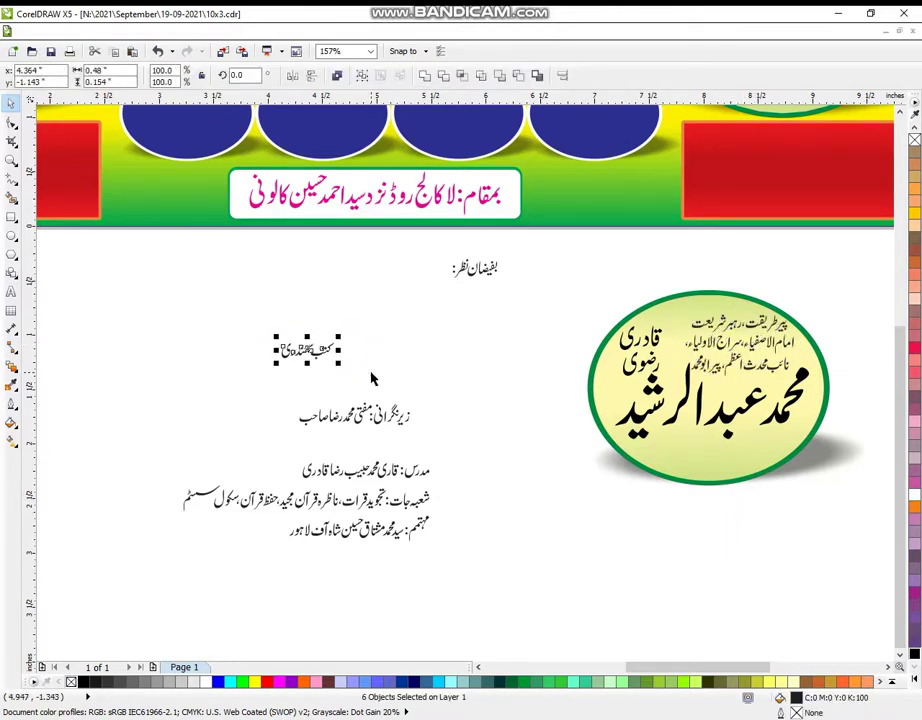
key(ctrl+g)
drag(308, 350, 715, 456)
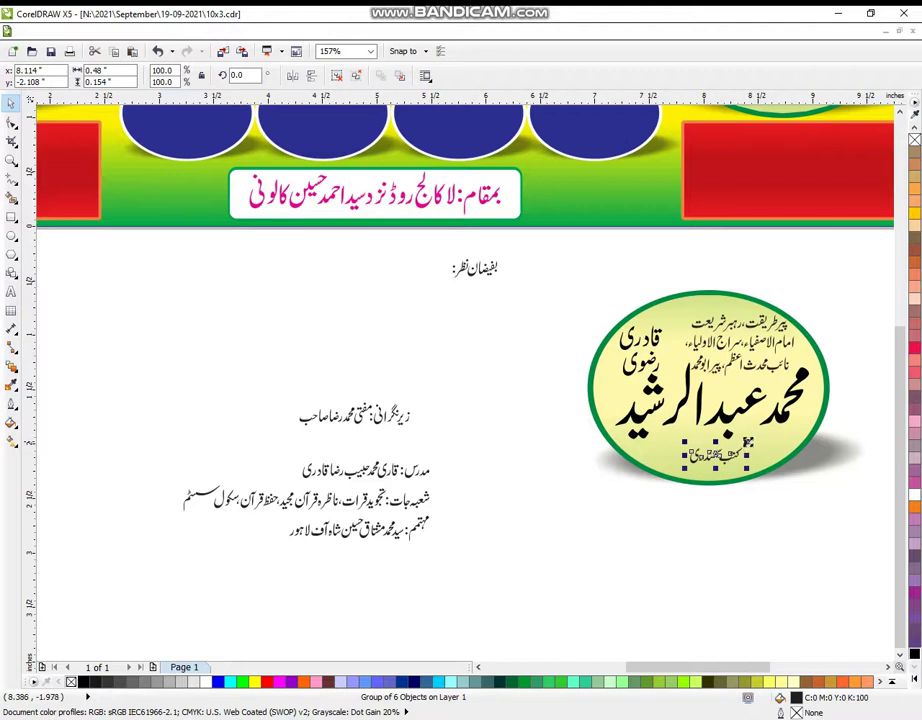
- Group all the text parts of the oval badge into one object
click(759, 510)
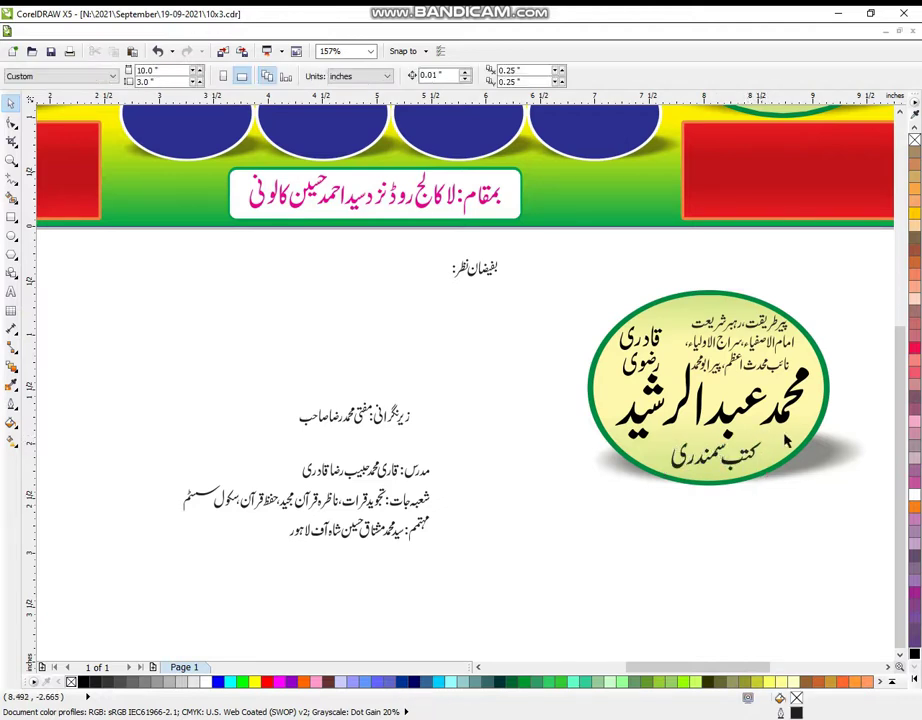
drag(858, 270, 609, 549)
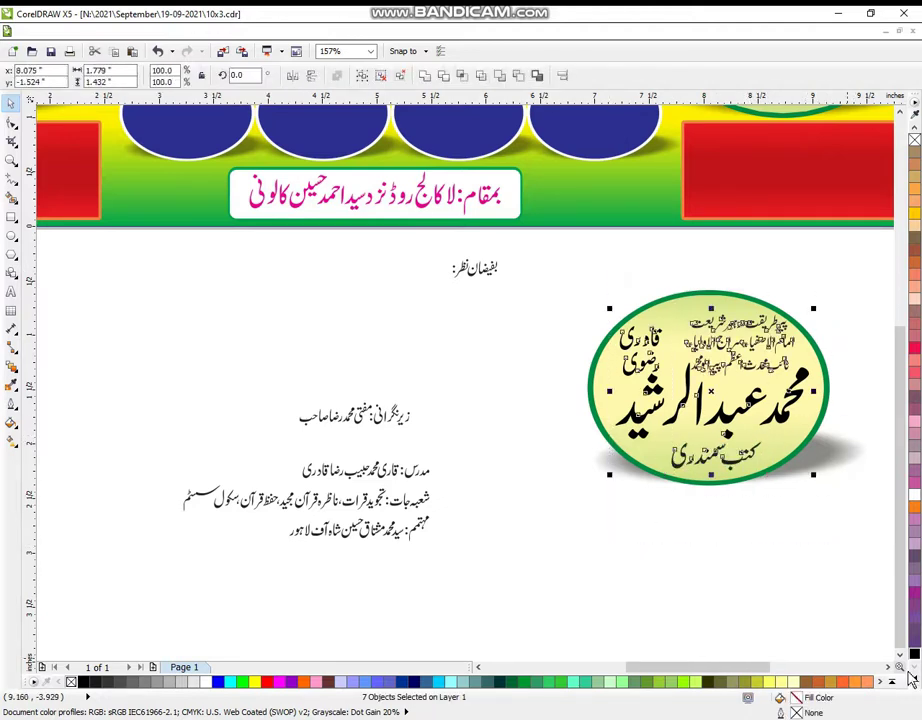
click(792, 575)
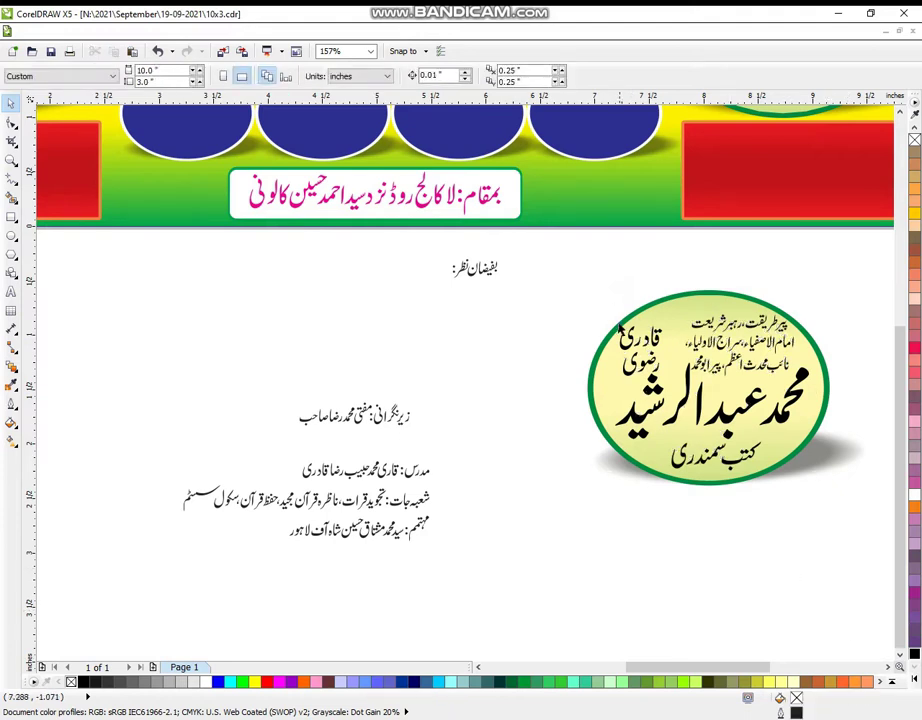
drag(540, 265, 858, 566)
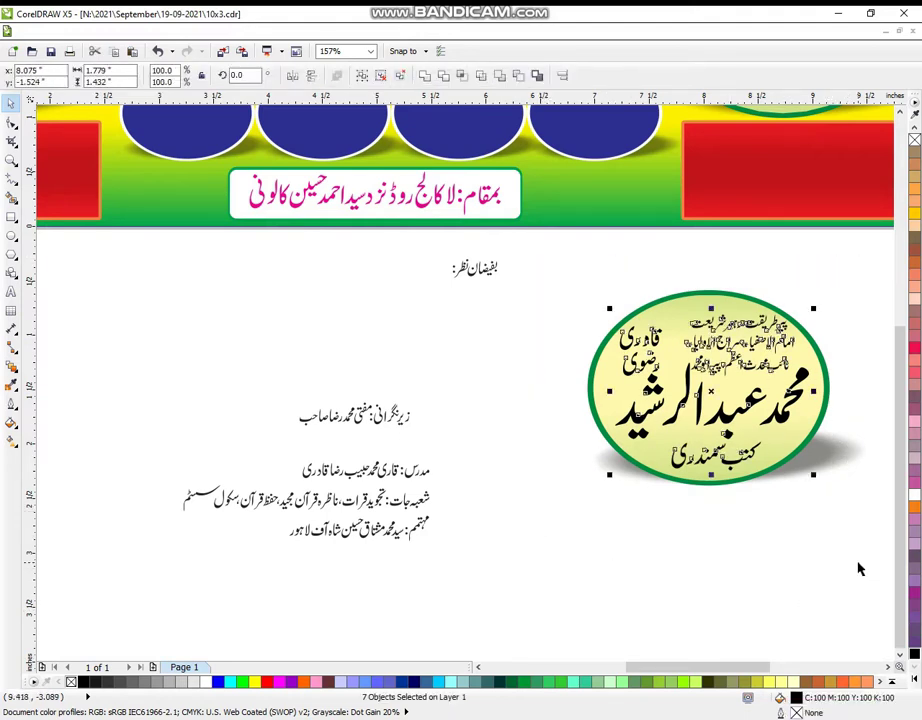
key(ctrl+g)
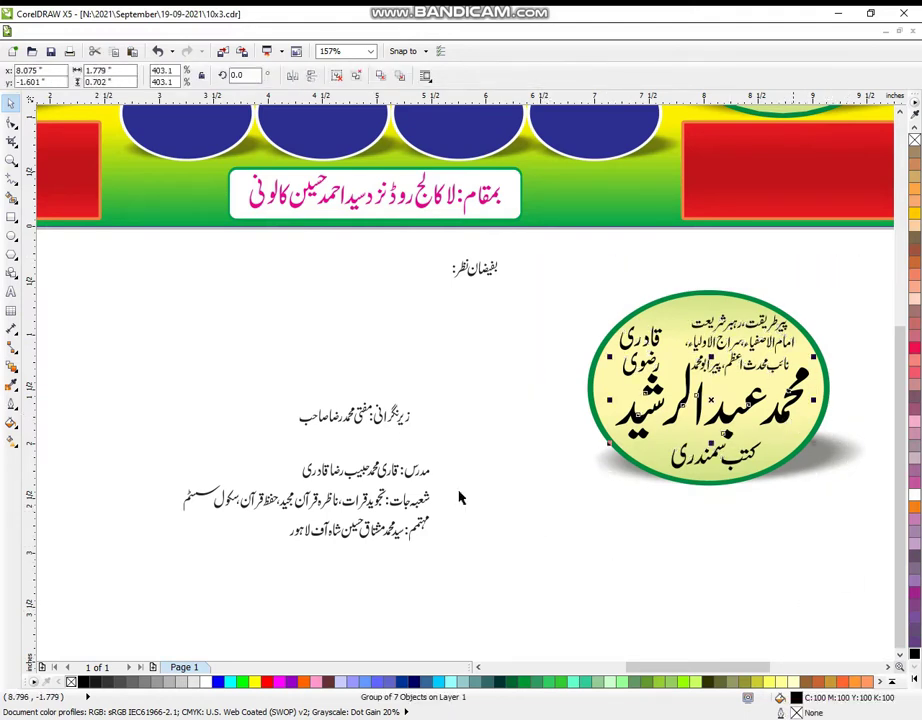
- Give the badge text group a 4.0 pt black outline in Outline Pen
click(12, 404)
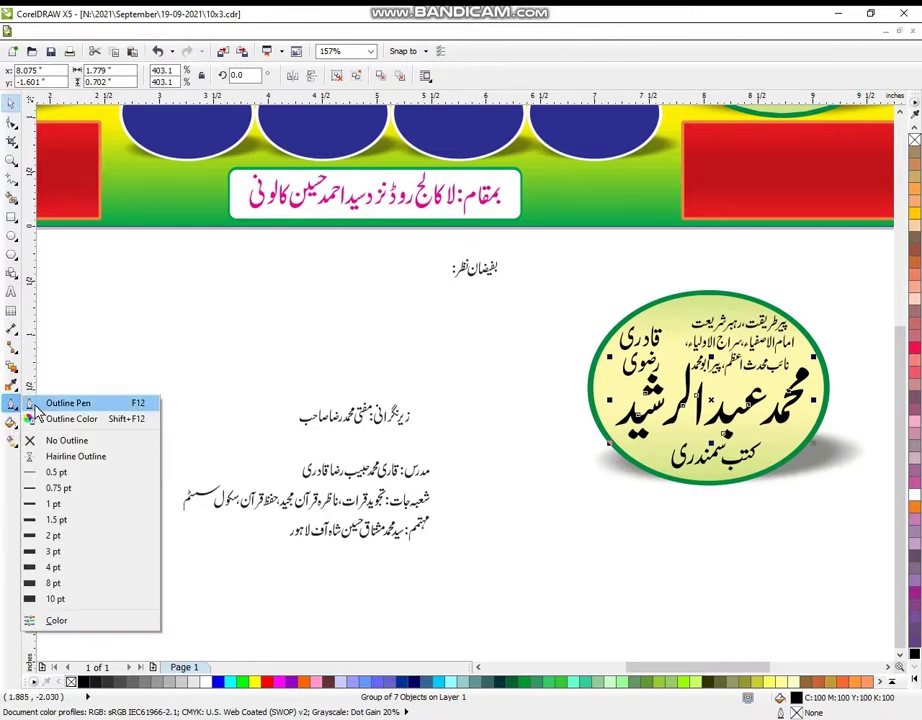
click(44, 410)
click(380, 289)
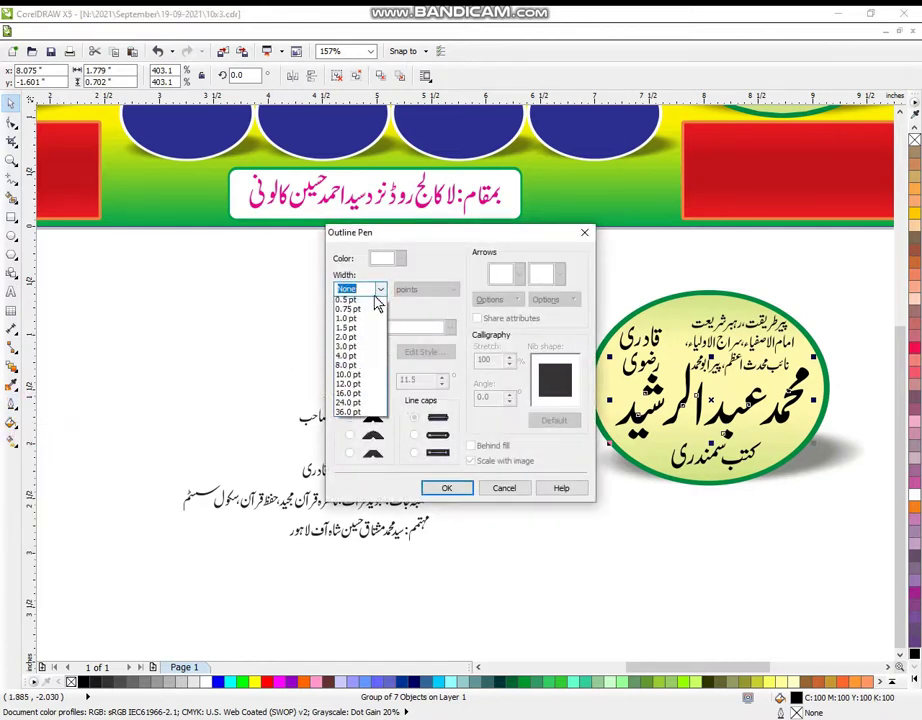
click(350, 378)
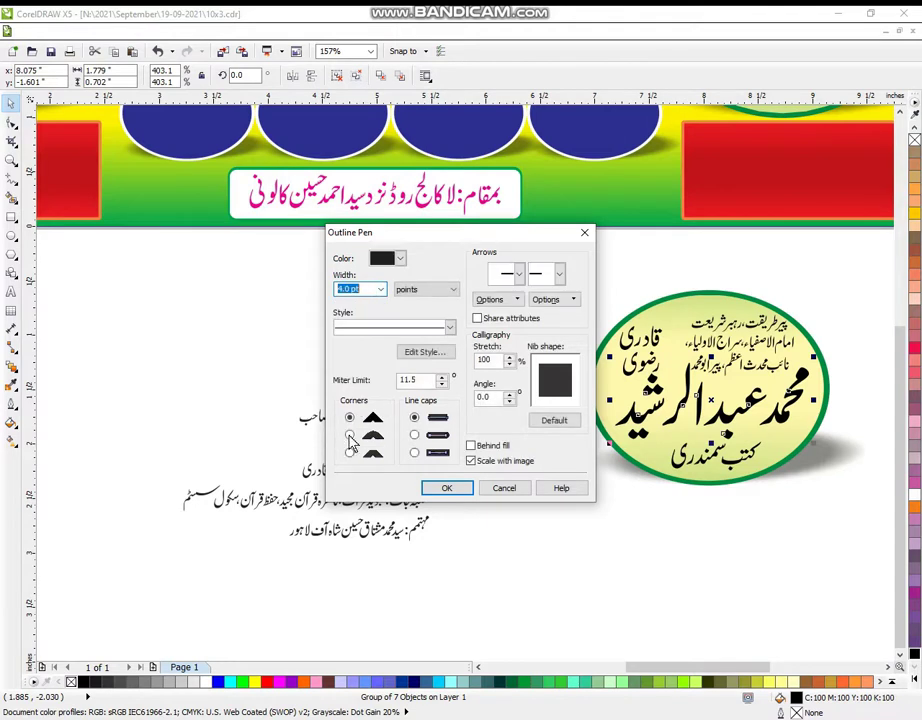
click(449, 487)
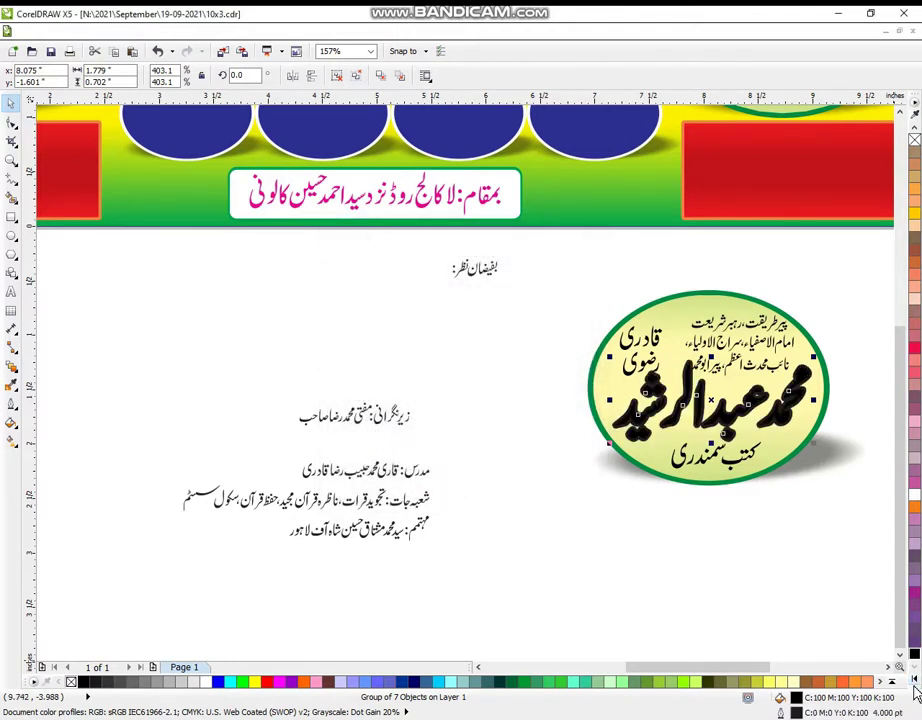
- Colour the logo's big name red and group all parts of the round logo
click(914, 681)
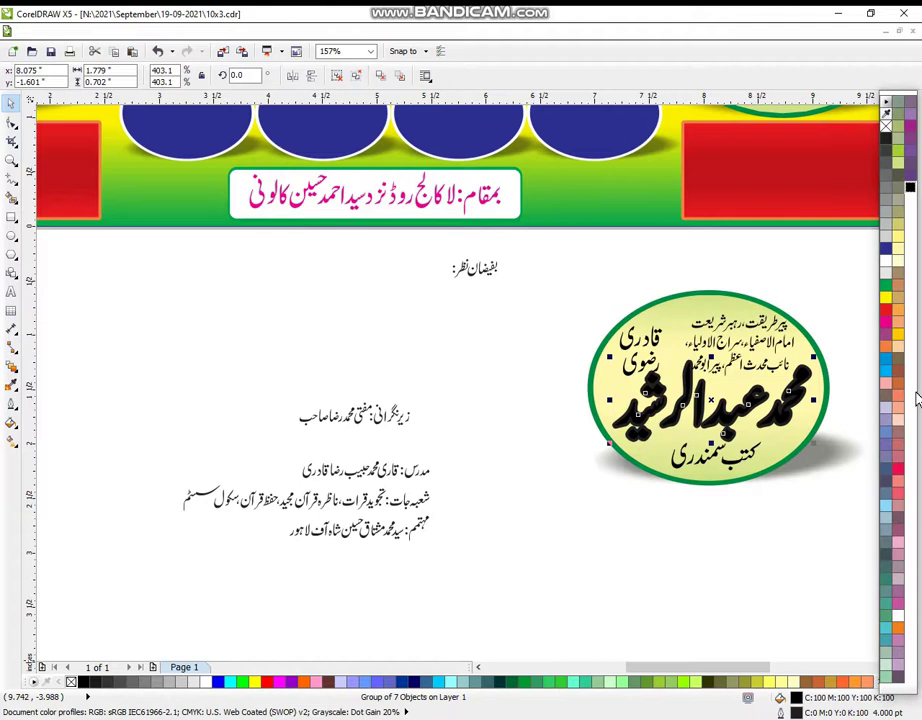
click(886, 314)
click(604, 387)
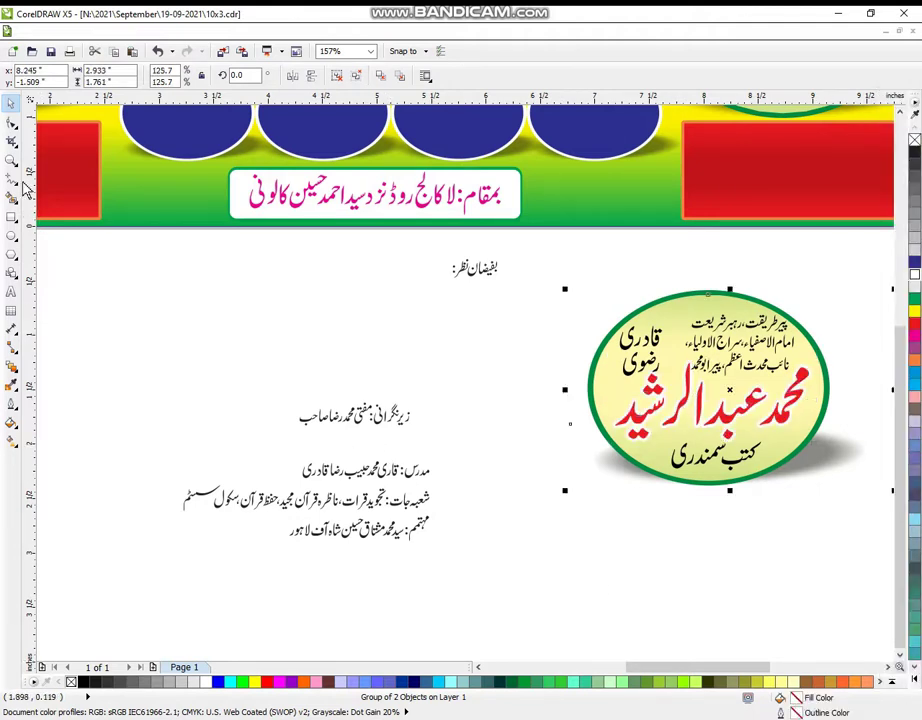
click(11, 160)
right_click(399, 344)
right_click(470, 368)
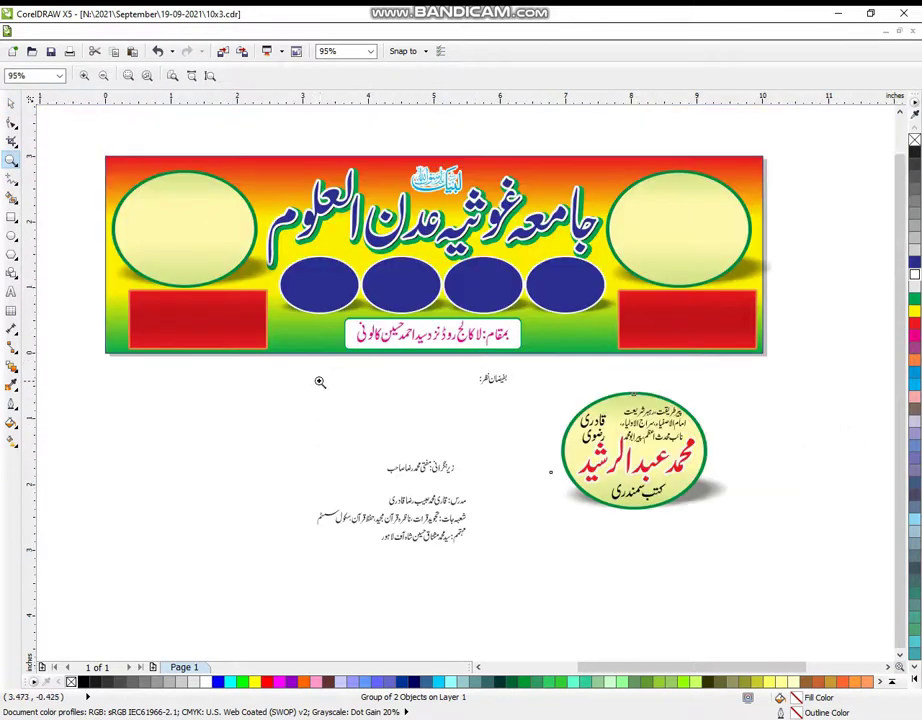
drag(214, 313, 806, 612)
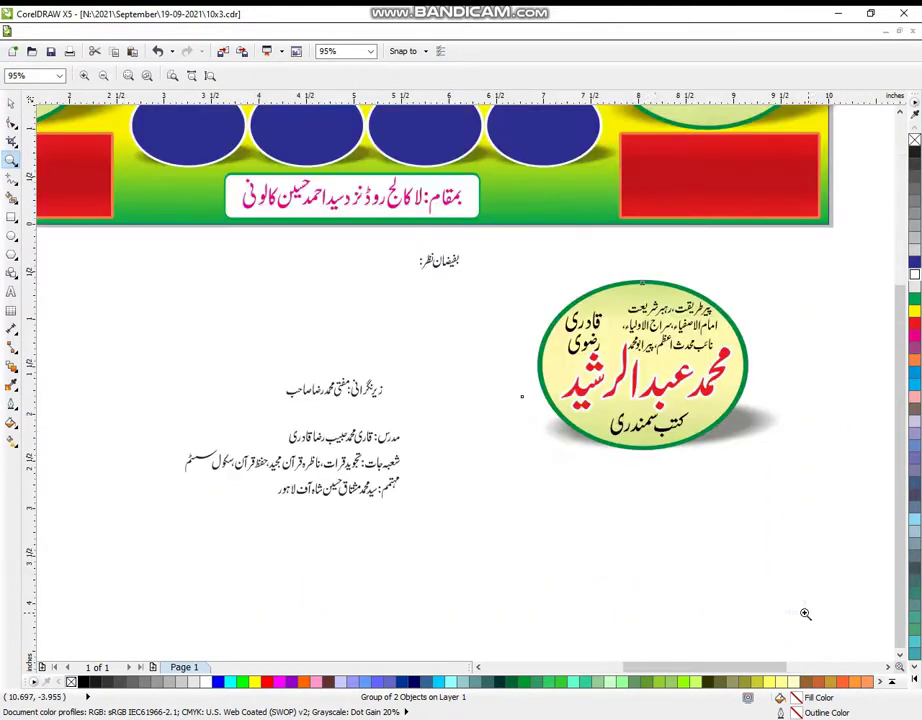
click(11, 103)
click(501, 543)
drag(472, 561, 830, 240)
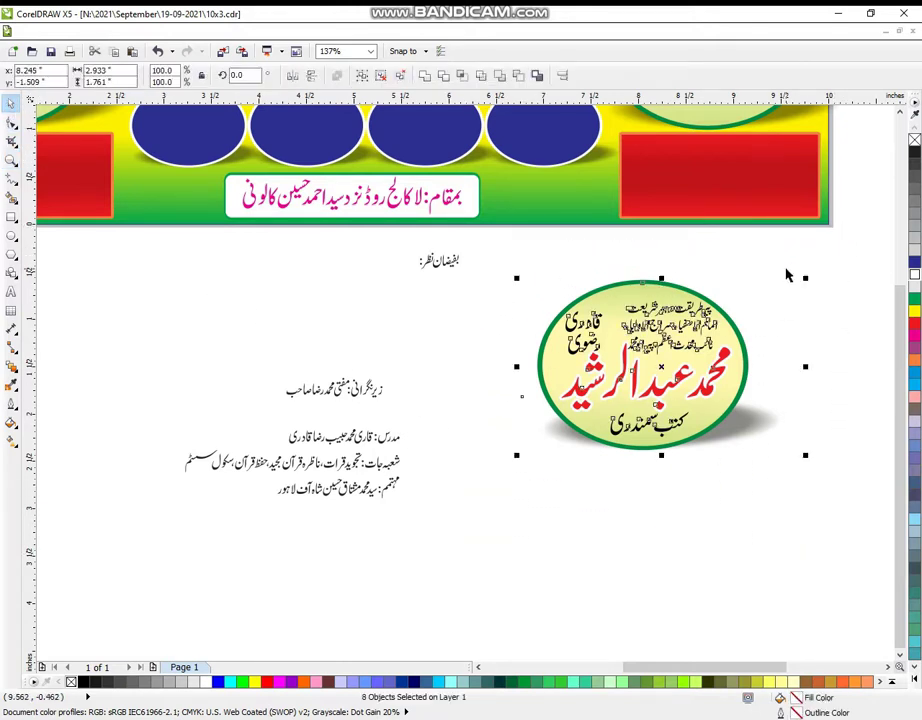
key(ctrl+g)
click(641, 615)
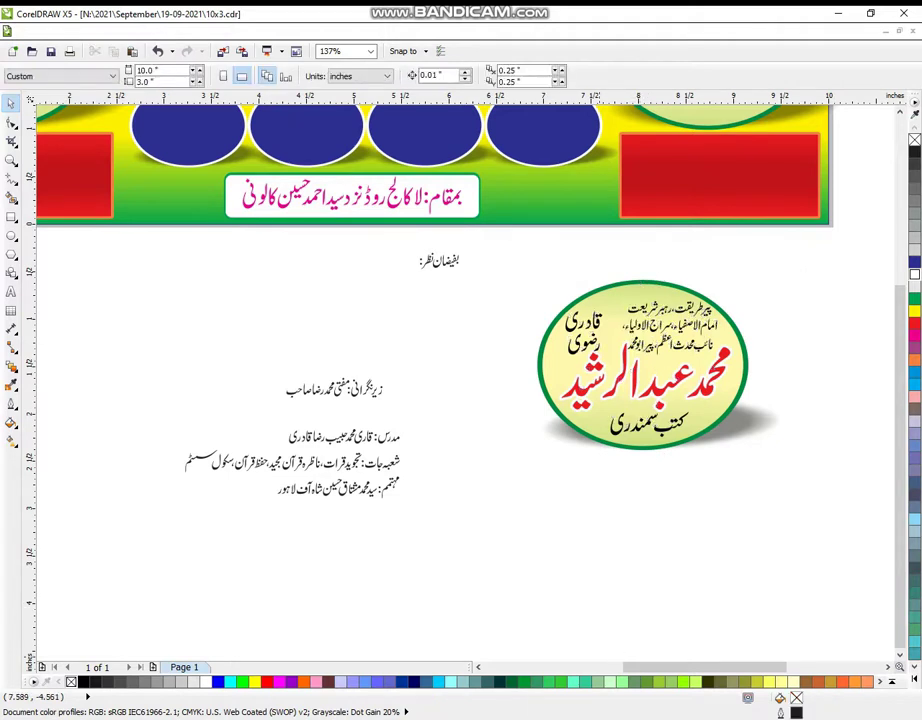
- Centre the logo group on the banner's right oval, then copy the left oval below the banner
mouse_move(385, 719)
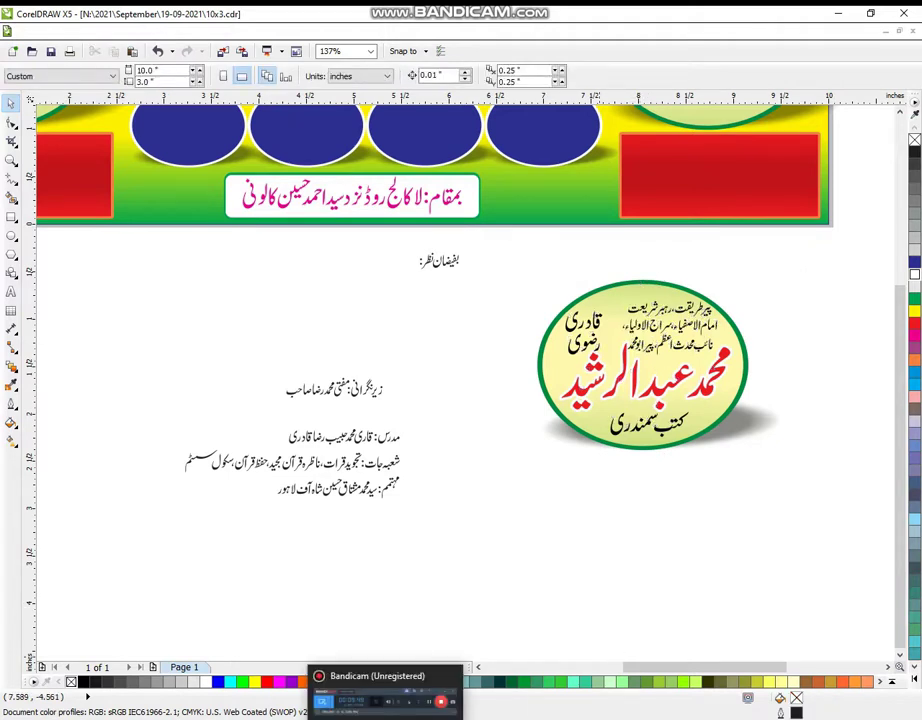
click(385, 719)
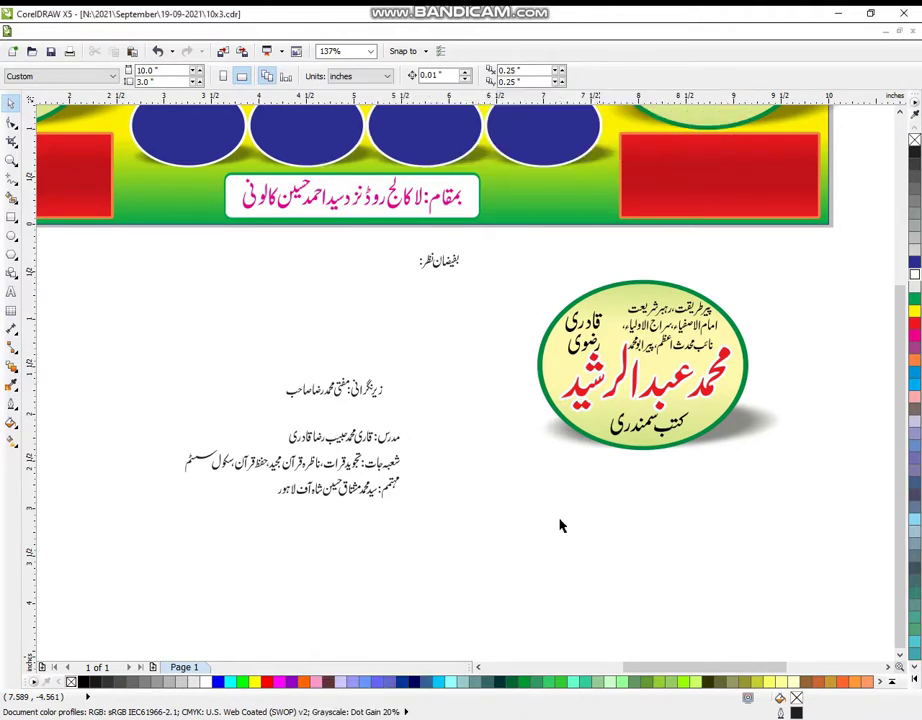
click(10, 160)
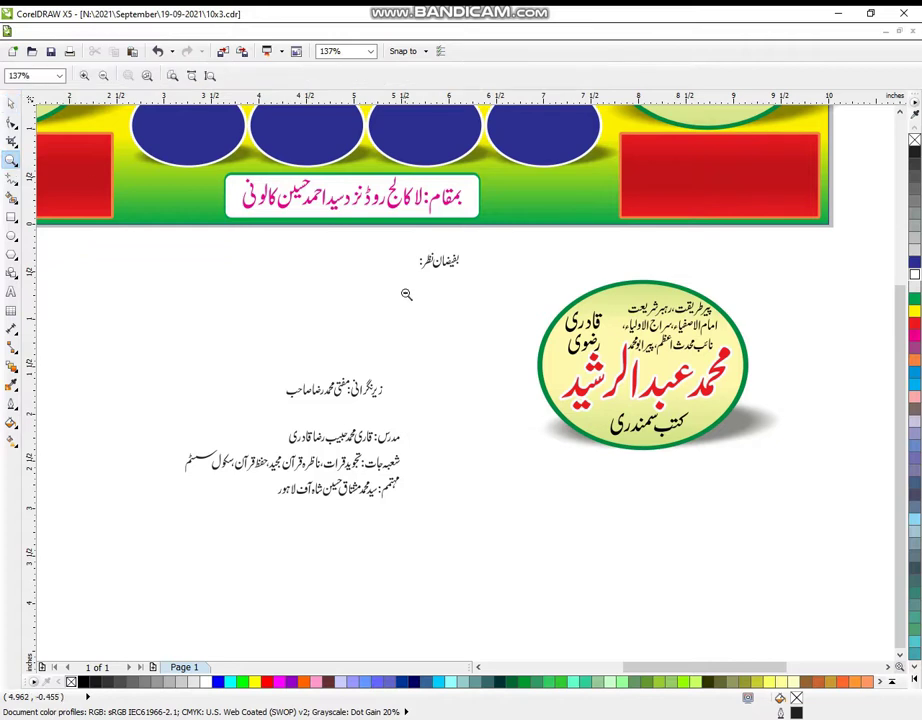
scroll(410, 300, down, 3)
drag(112, 136, 796, 597)
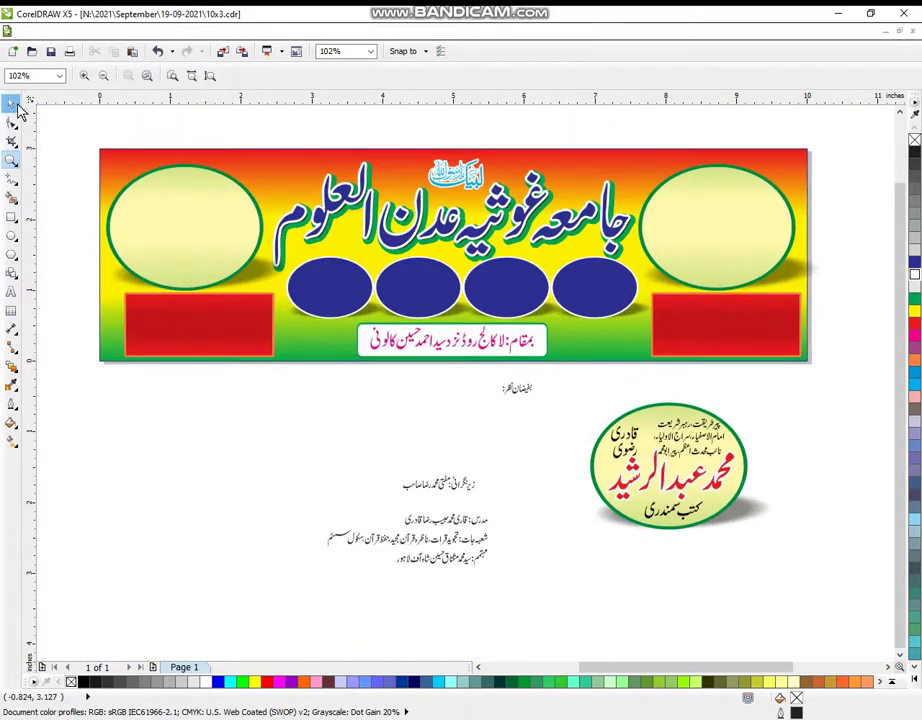
click(10, 104)
click(668, 470)
shift+click(725, 220)
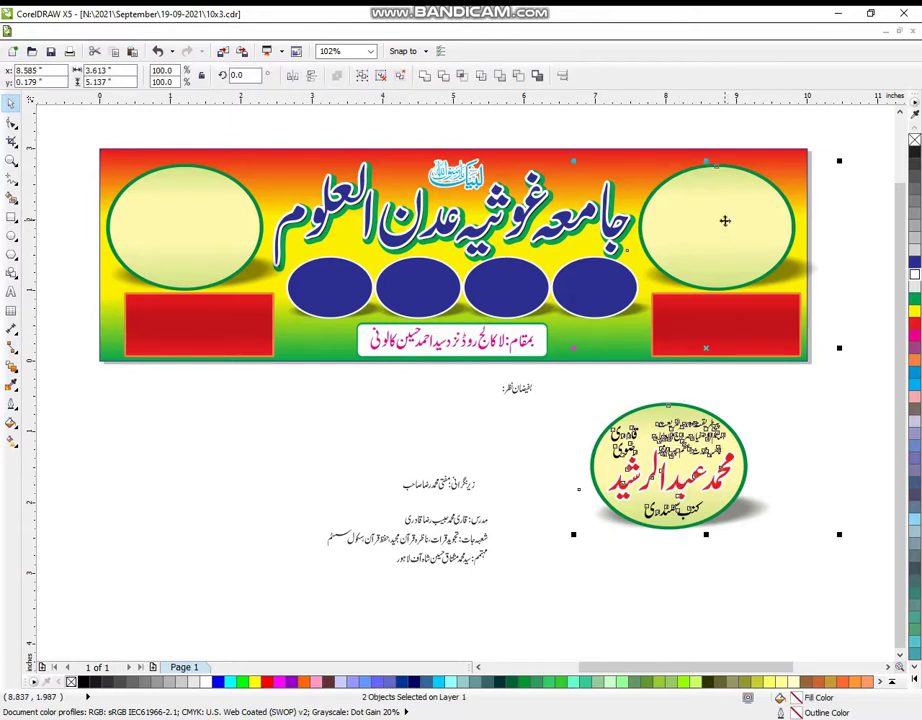
key(e)
key(c)
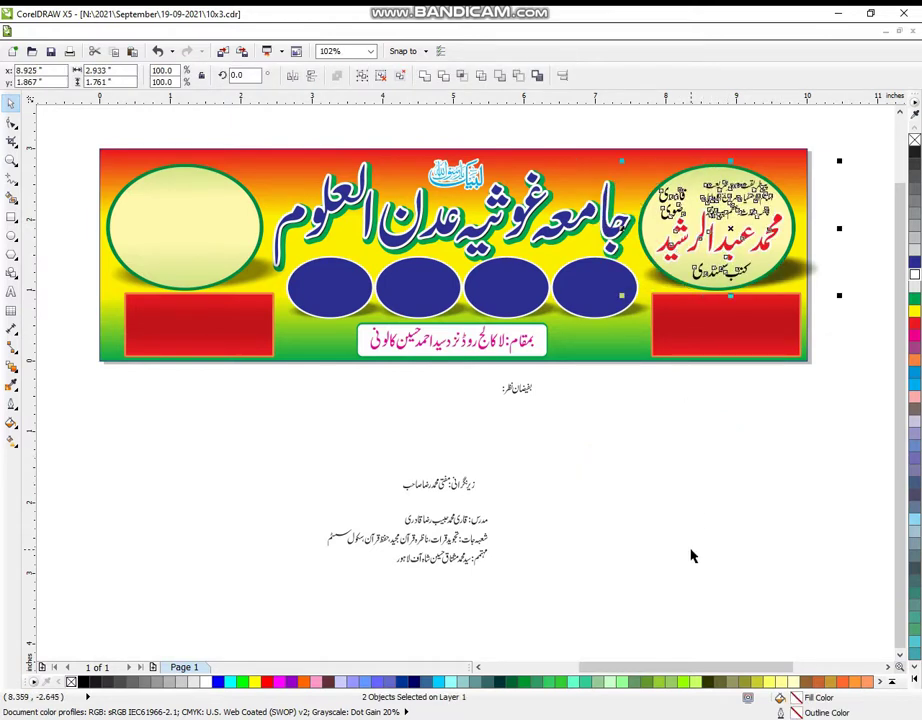
click(700, 542)
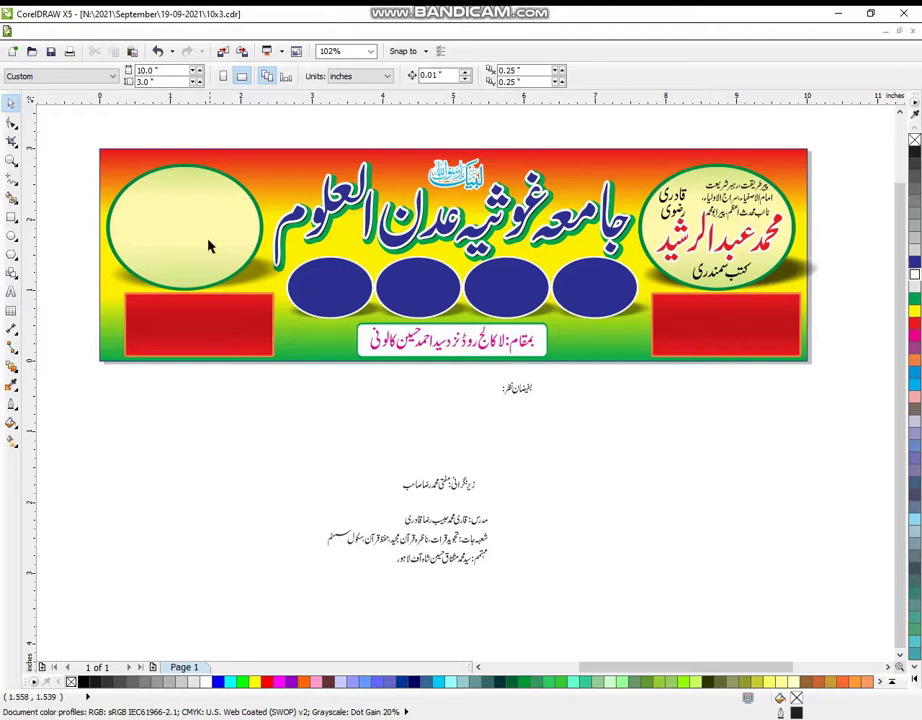
drag(209, 246, 615, 534)
- Break the supervisor line apart, moving صاحب left and زیرنگرانی up and right
drag(382, 450, 561, 453)
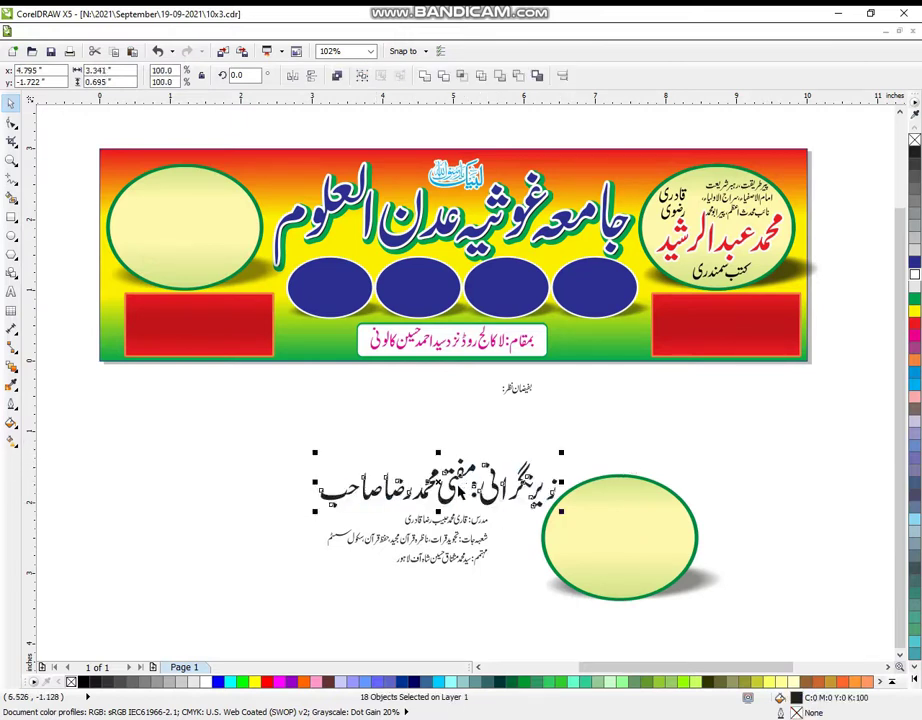
drag(440, 488, 311, 434)
click(315, 502)
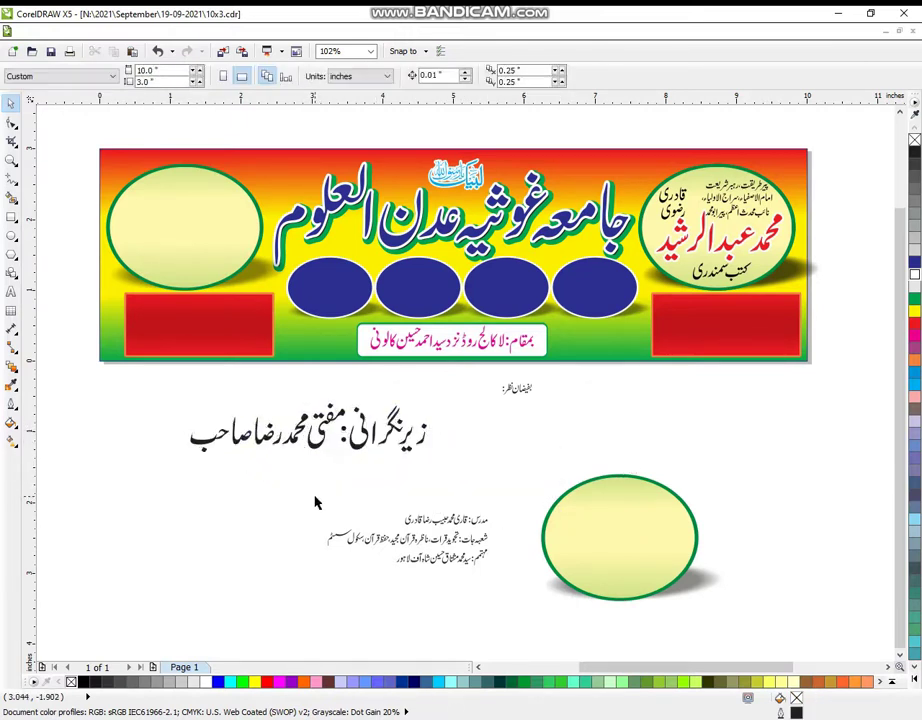
drag(143, 389, 251, 490)
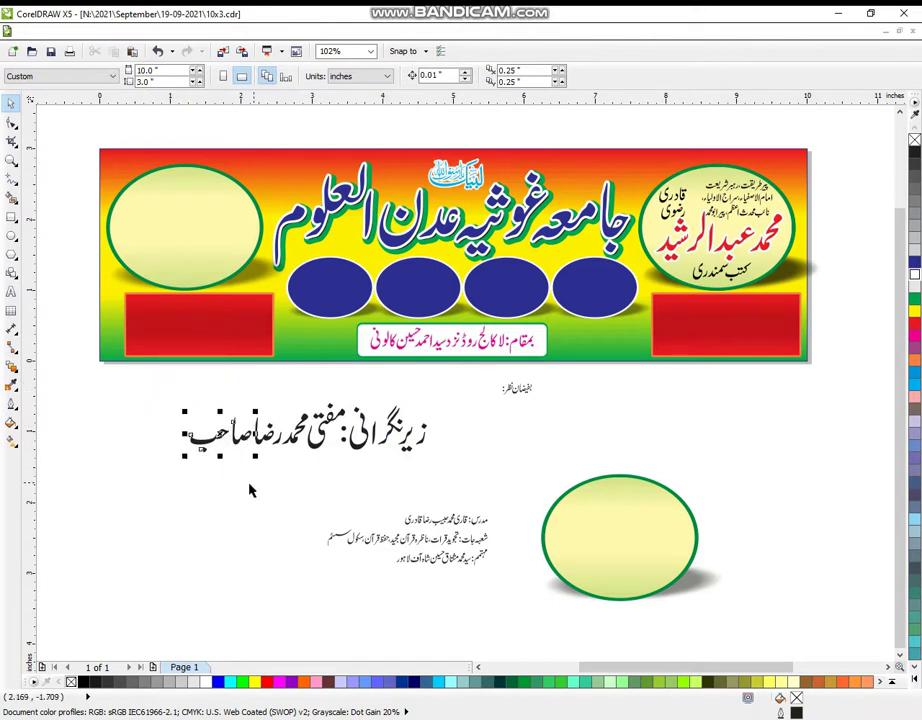
drag(202, 448, 150, 447)
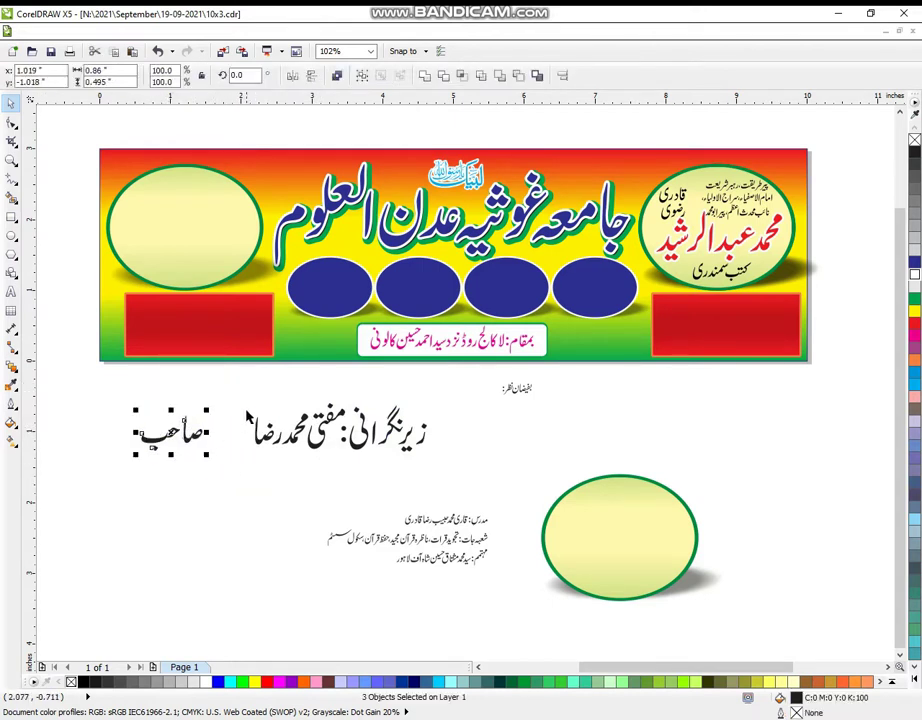
drag(239, 400, 392, 428)
click(449, 405)
drag(366, 385, 240, 466)
key(Escape)
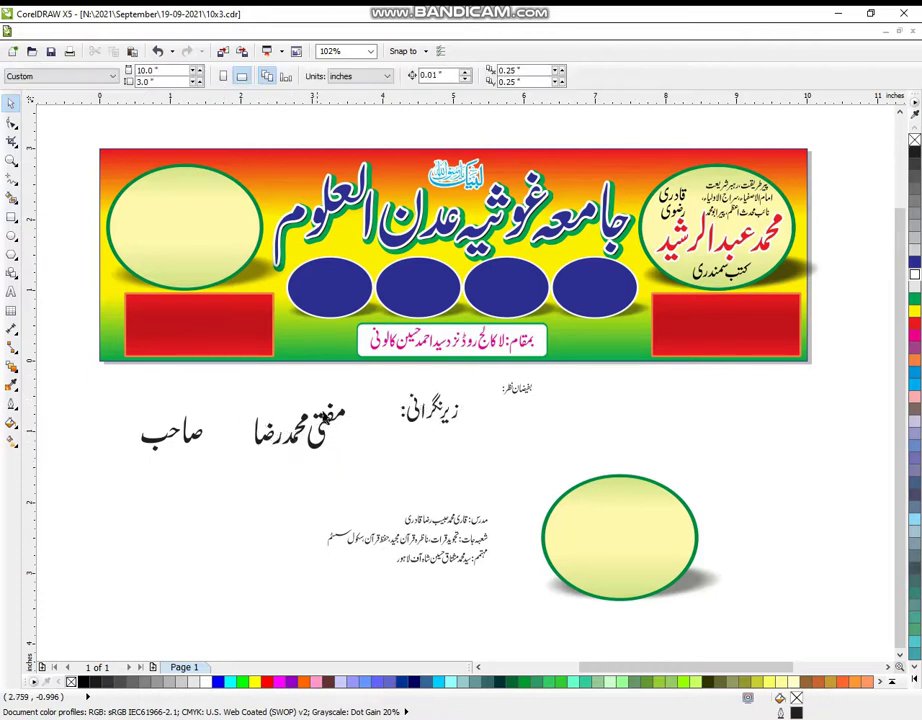
drag(360, 387, 230, 472)
drag(344, 443, 686, 535)
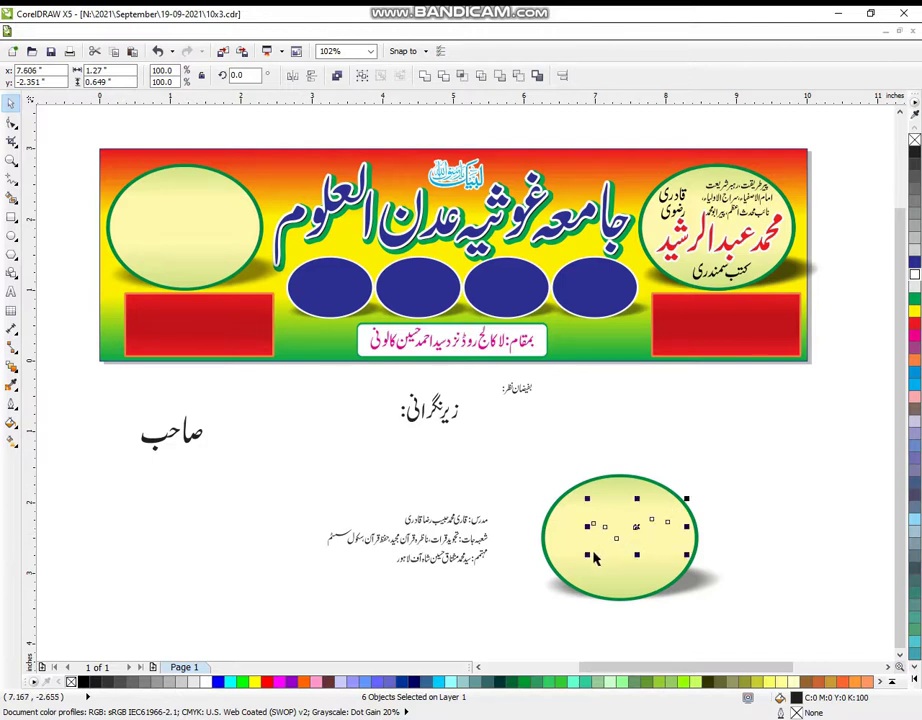
drag(580, 565, 552, 572)
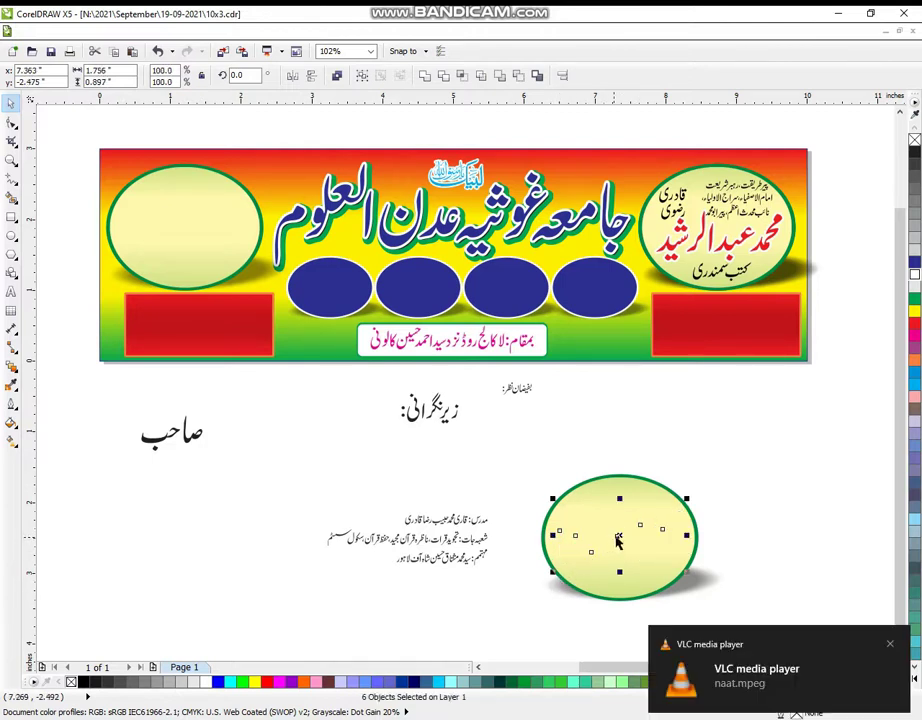
drag(617, 541, 623, 534)
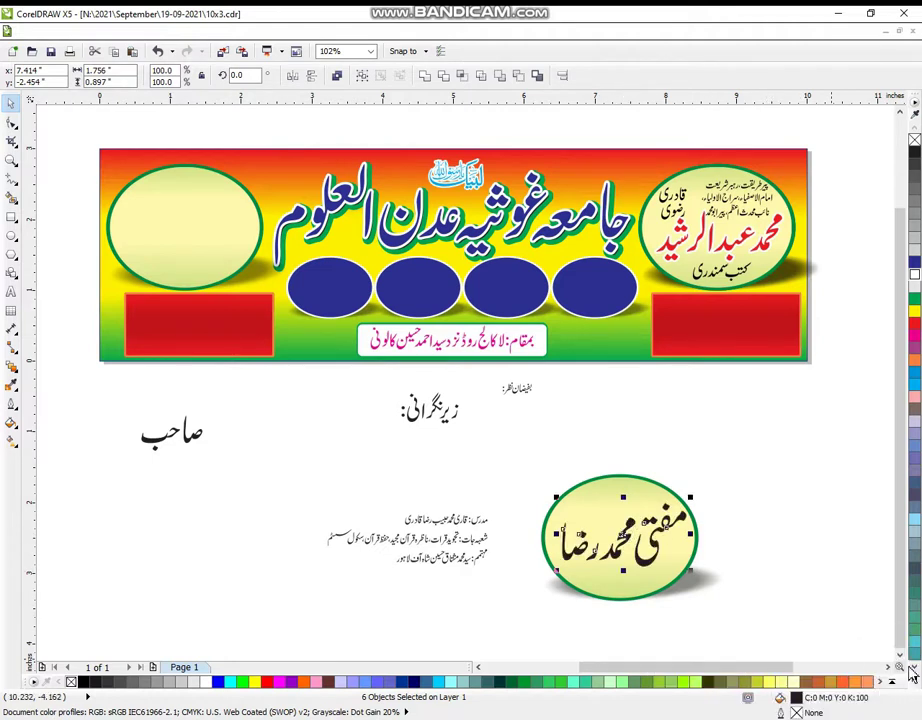
- Weld the name's letters and give it a 4.0 pt outline with rounded corners
click(423, 76)
click(12, 406)
click(67, 403)
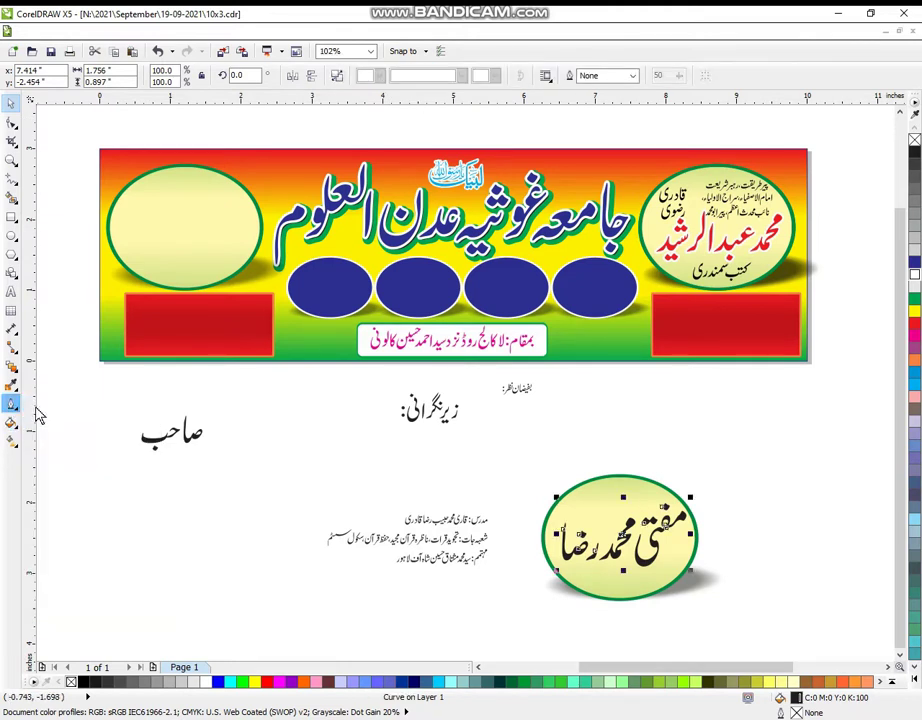
click(386, 290)
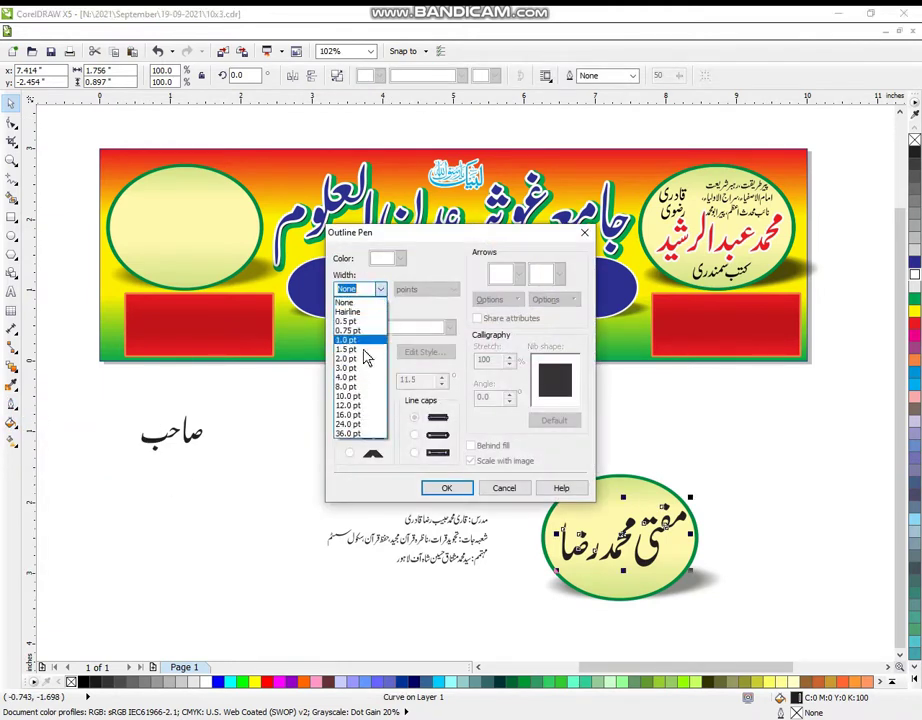
click(352, 385)
click(350, 436)
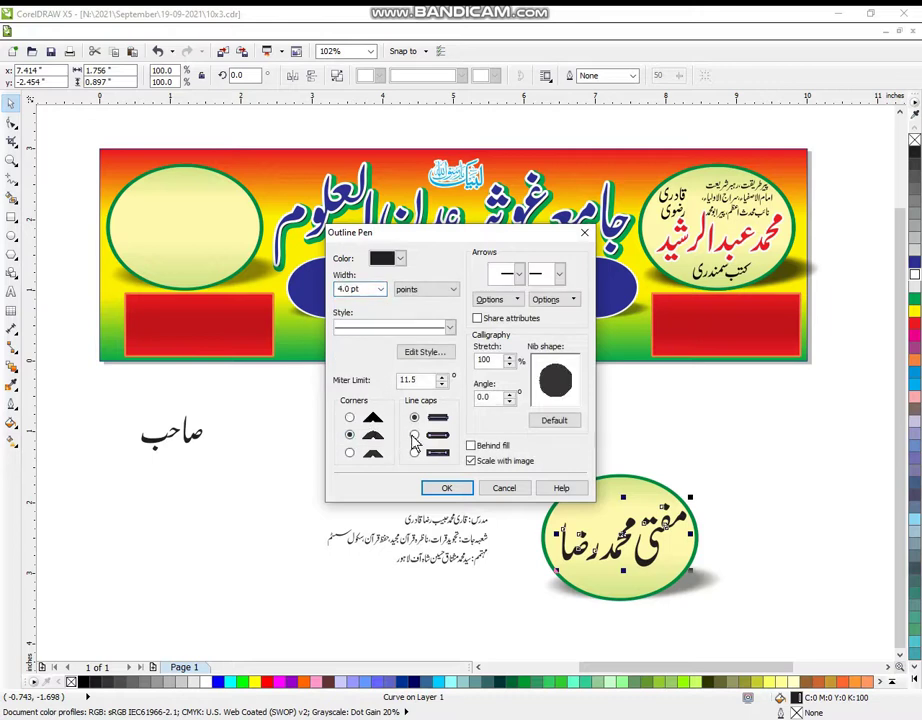
click(463, 488)
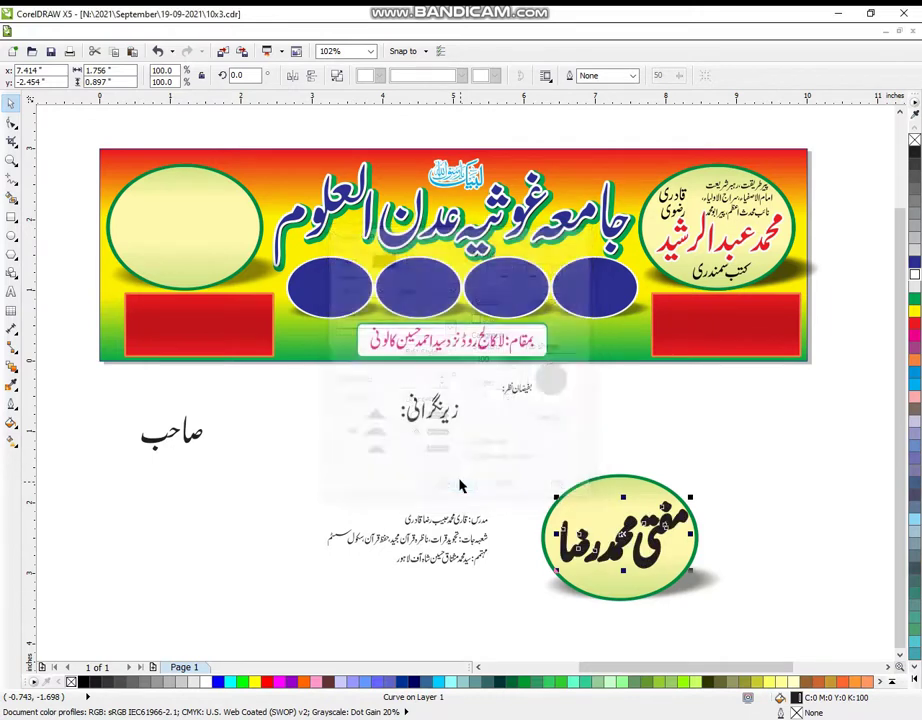
- Fill the welded name red from the colour palette
click(913, 679)
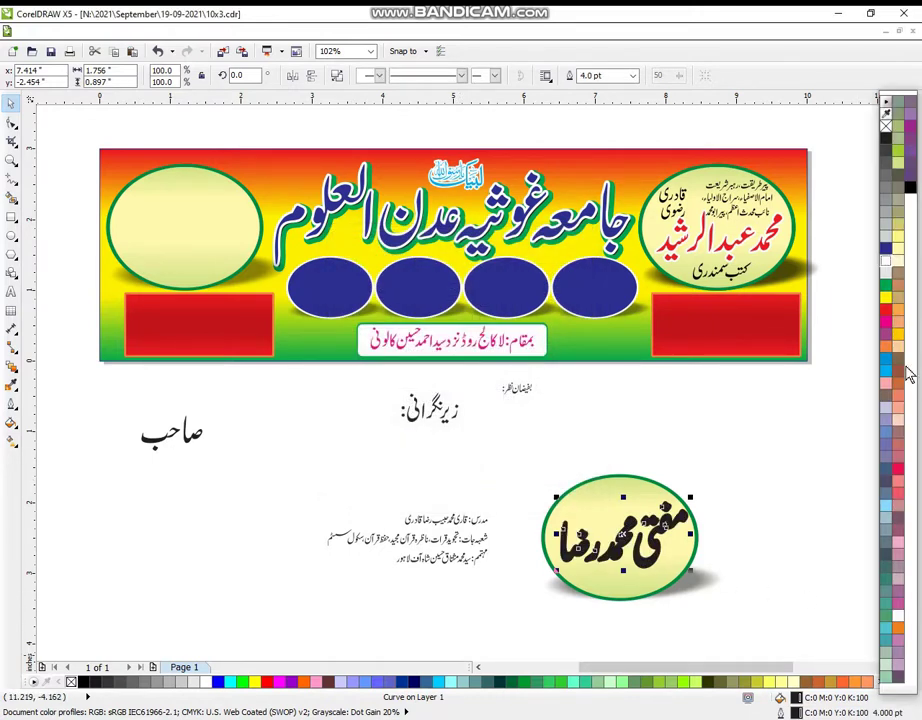
click(886, 321)
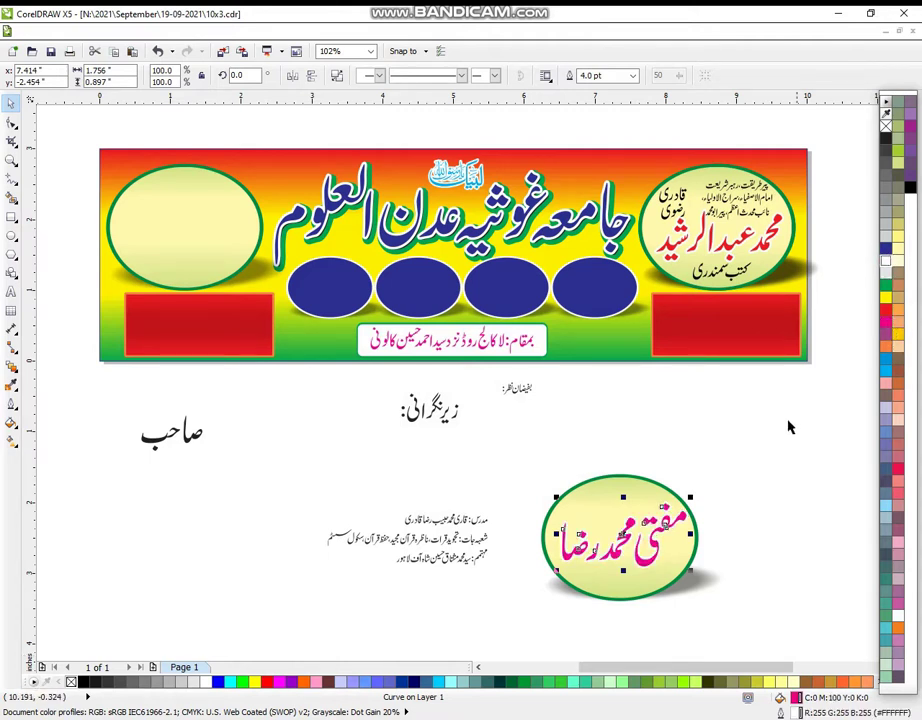
click(784, 464)
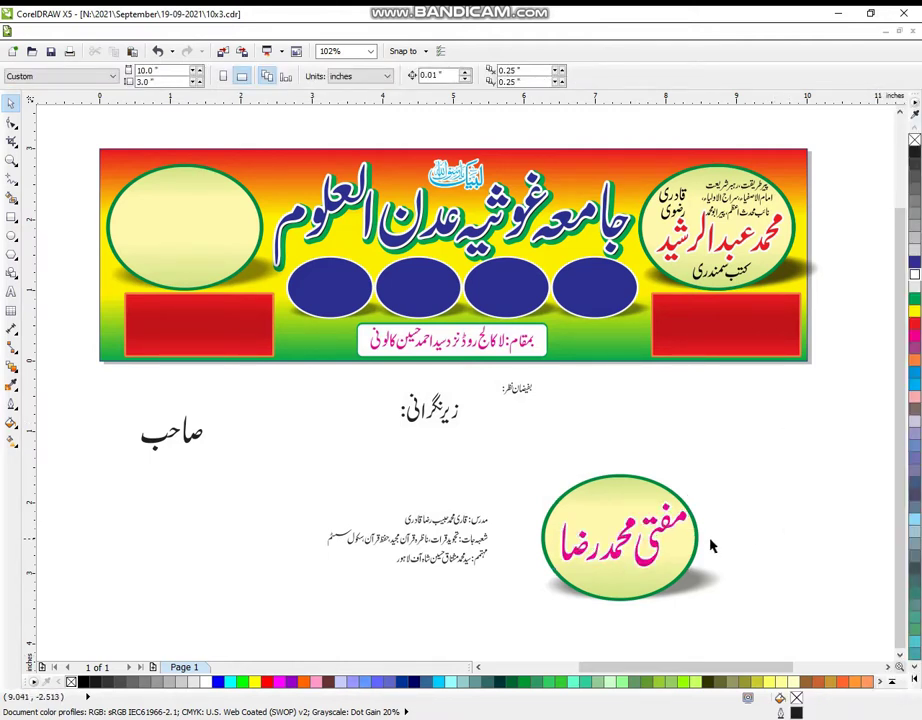
click(548, 170)
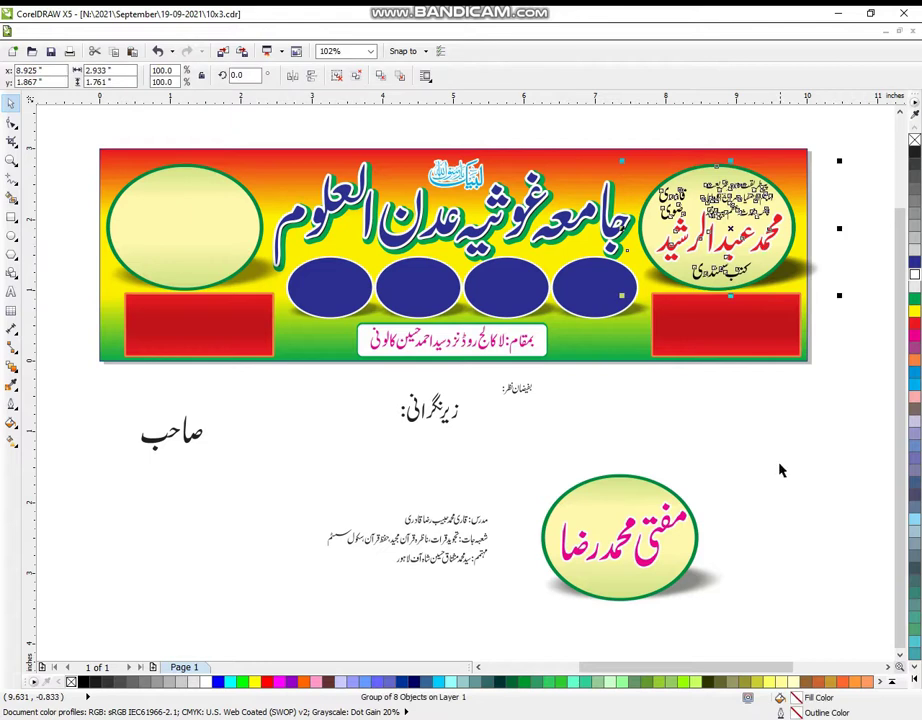
click(780, 469)
click(632, 563)
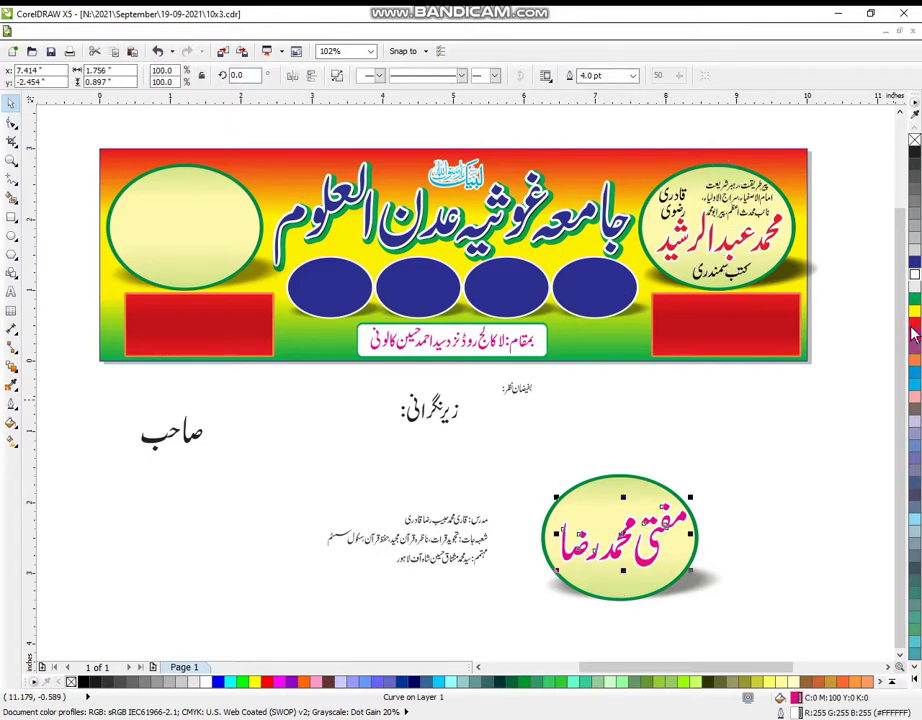
click(913, 335)
click(854, 391)
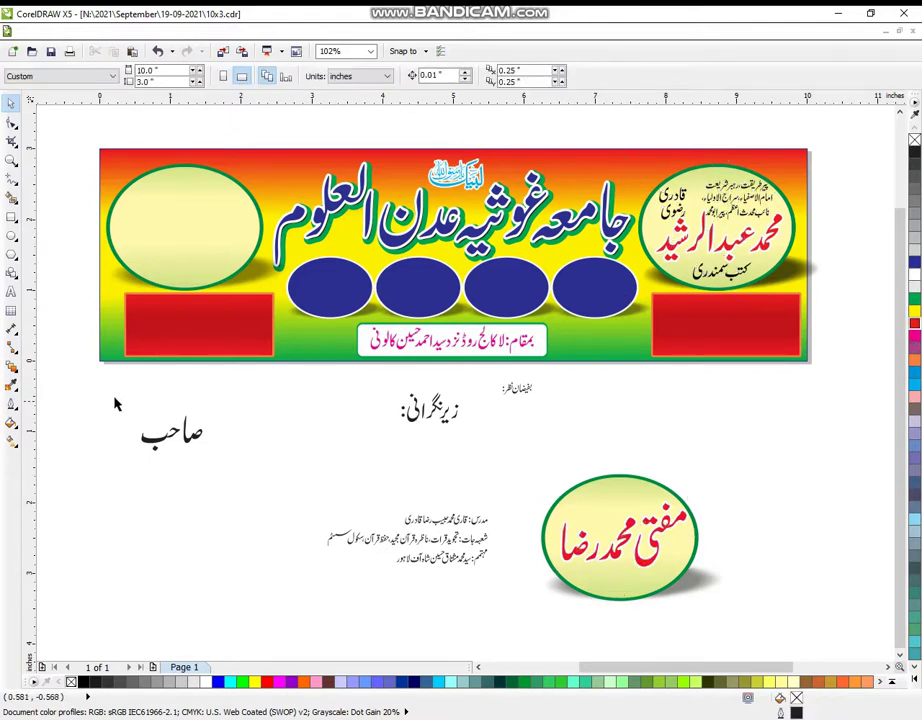
- Shrink صاحب slightly, move it onto the مفتی oval, and group the text pieces
drag(115, 403, 206, 490)
drag(136, 470, 162, 440)
drag(365, 498, 620, 578)
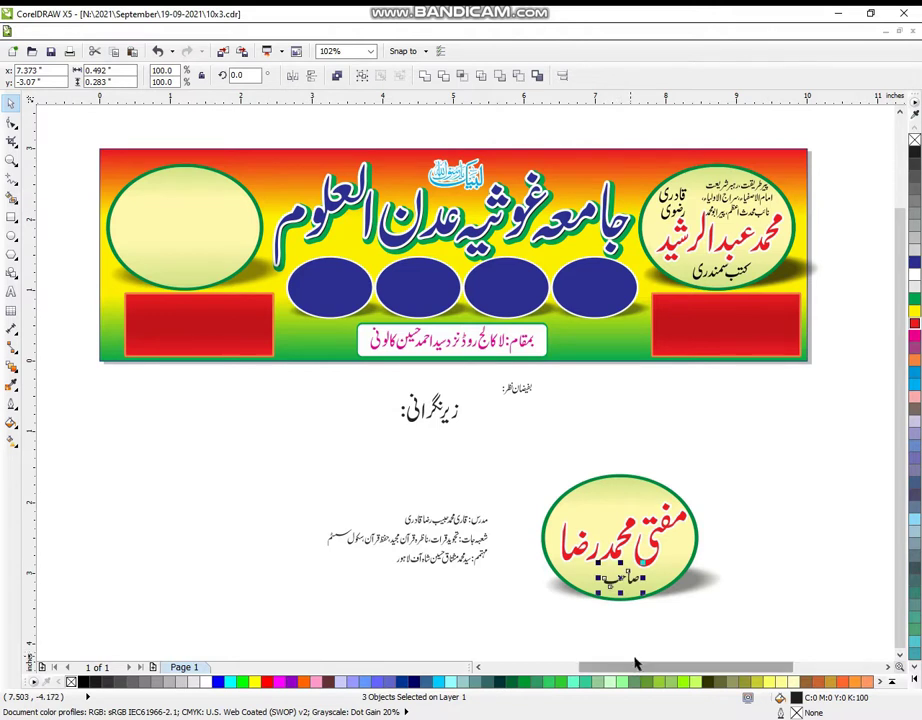
key(ctrl+g)
click(915, 680)
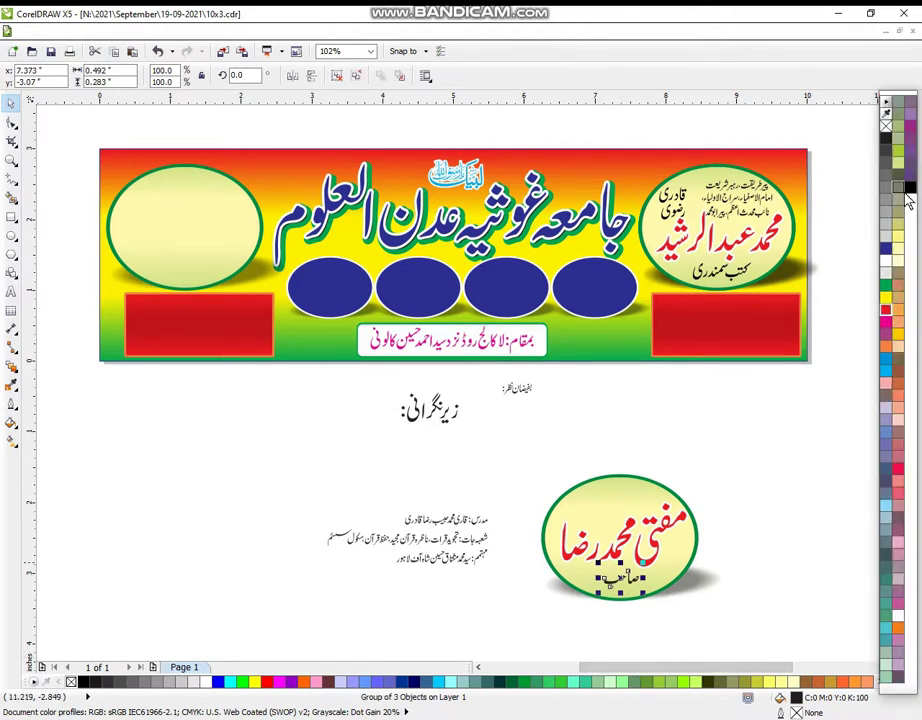
click(693, 396)
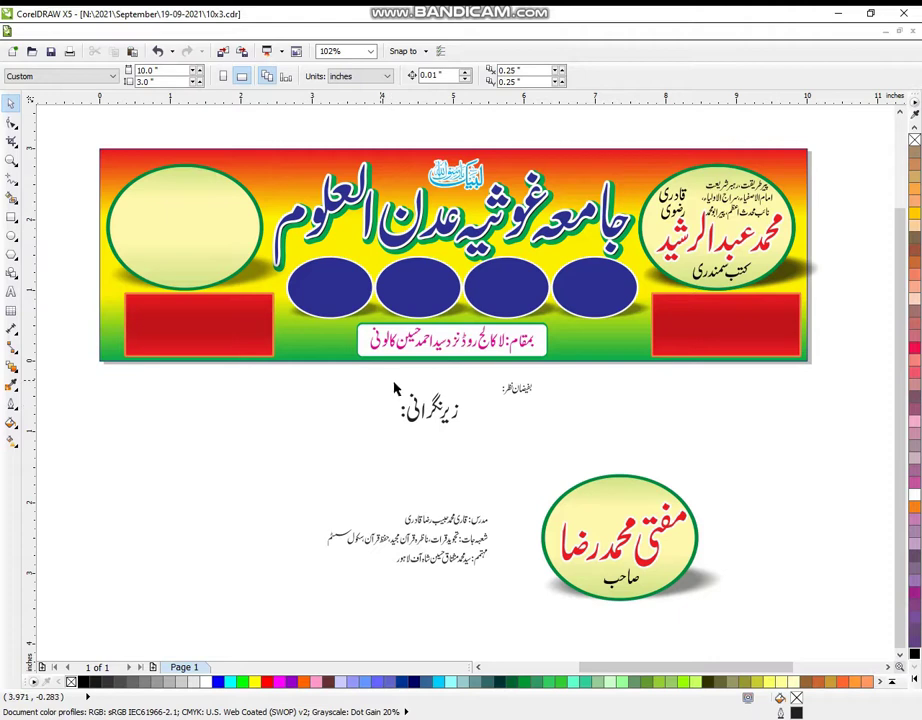
- Group the nine-piece زیرنگرانی heading and scale it onto the top of the lower oval
drag(383, 393, 472, 442)
key(ctrl+g)
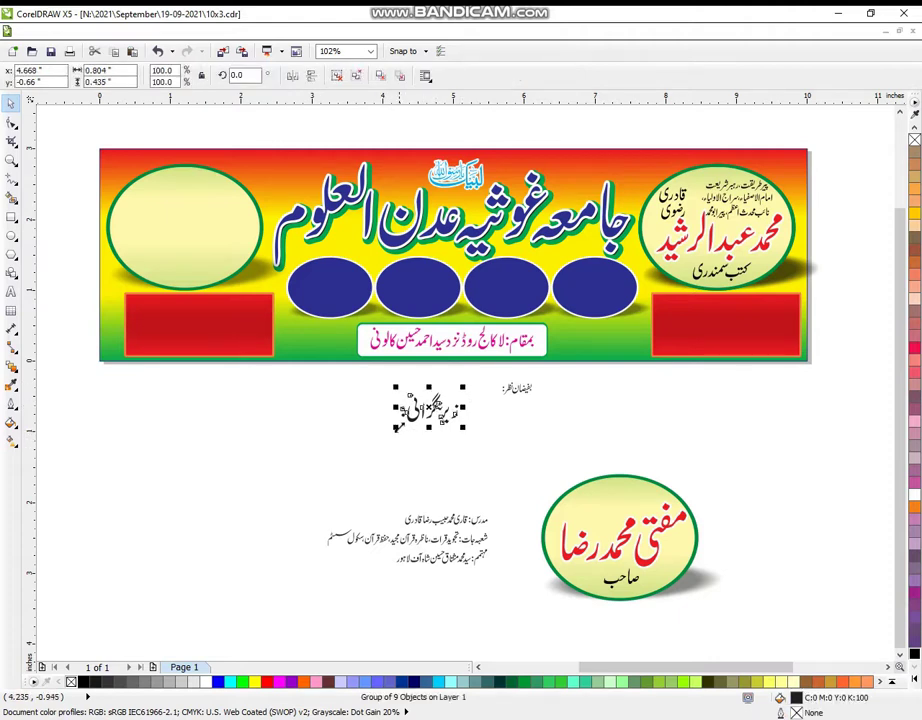
drag(397, 424, 620, 504)
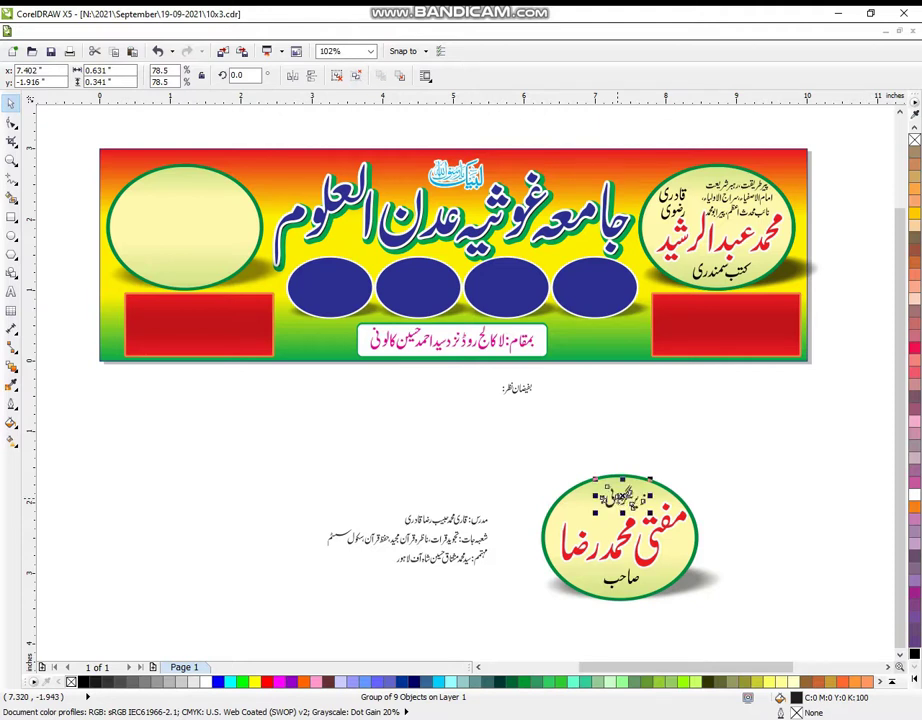
key(Escape)
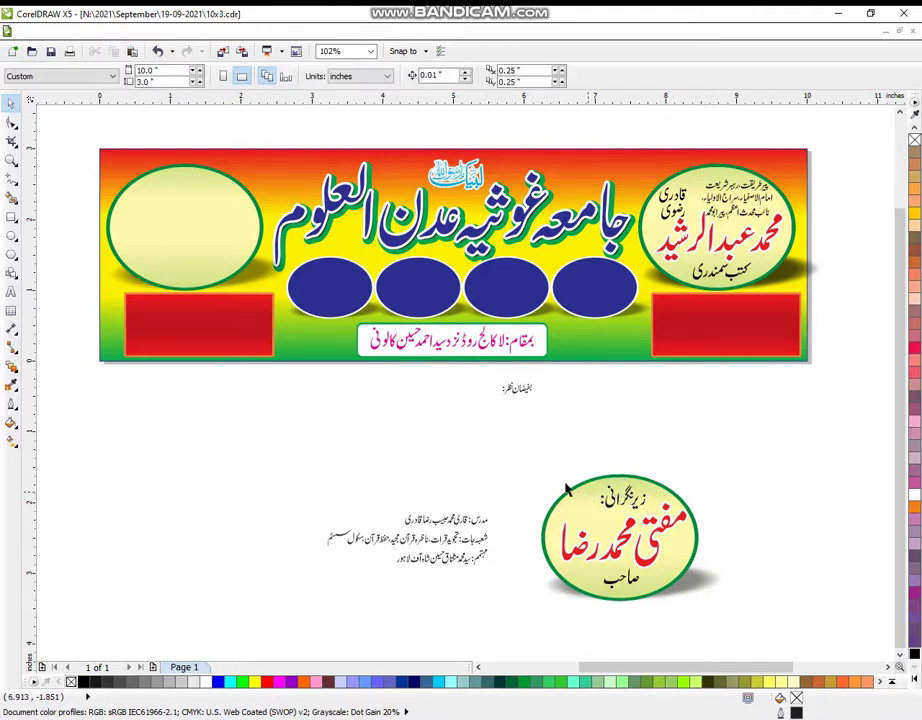
- Group the lower oval with its text and centre it on the banner's top-left oval
drag(500, 445, 803, 644)
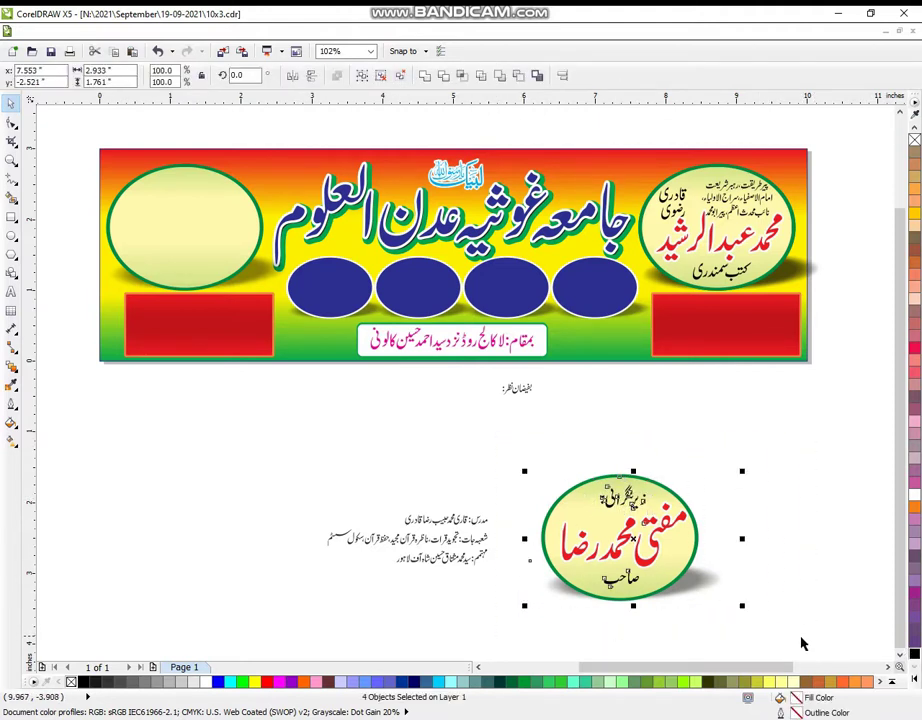
key(ctrl+g)
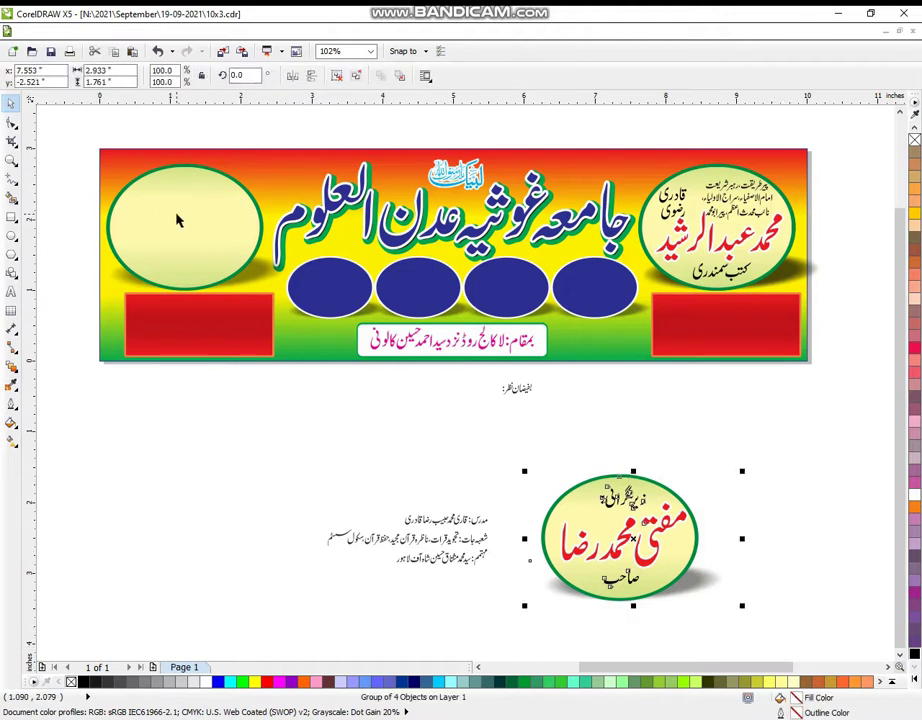
shift+click(178, 221)
key(c)
key(e)
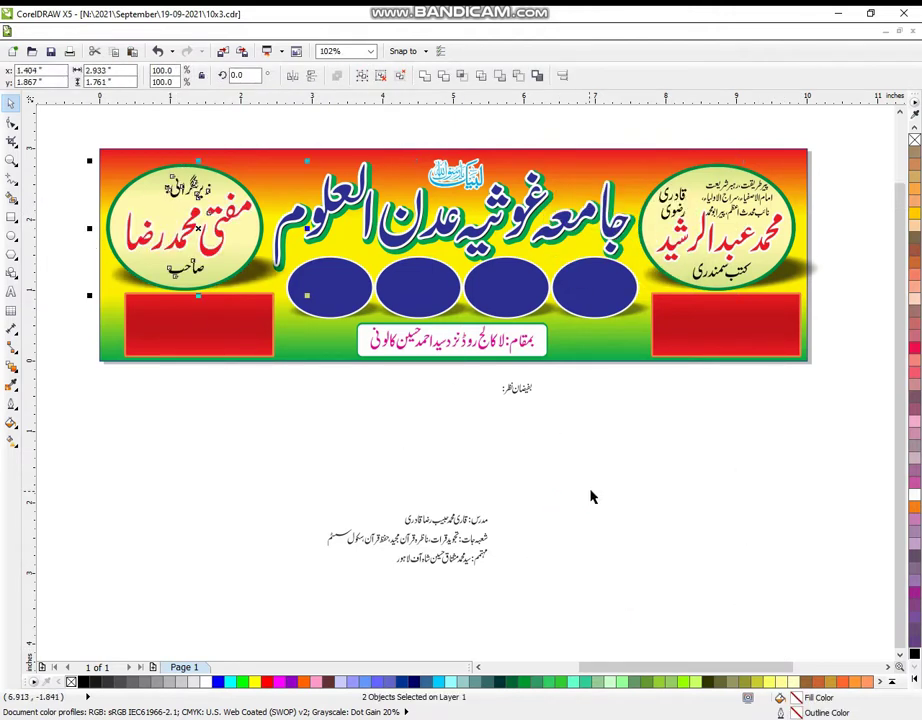
click(593, 480)
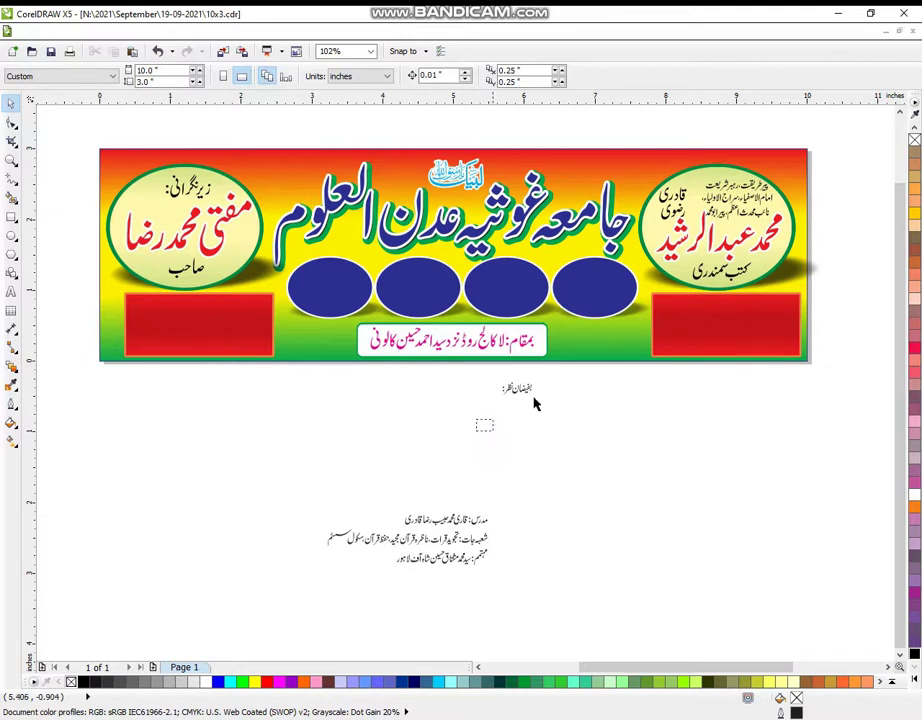
- Combine the بفیضان نظر caption, enlarge it to about 124%, and give it a 4.0 pt round-cornered outline
drag(490, 408, 560, 366)
click(424, 75)
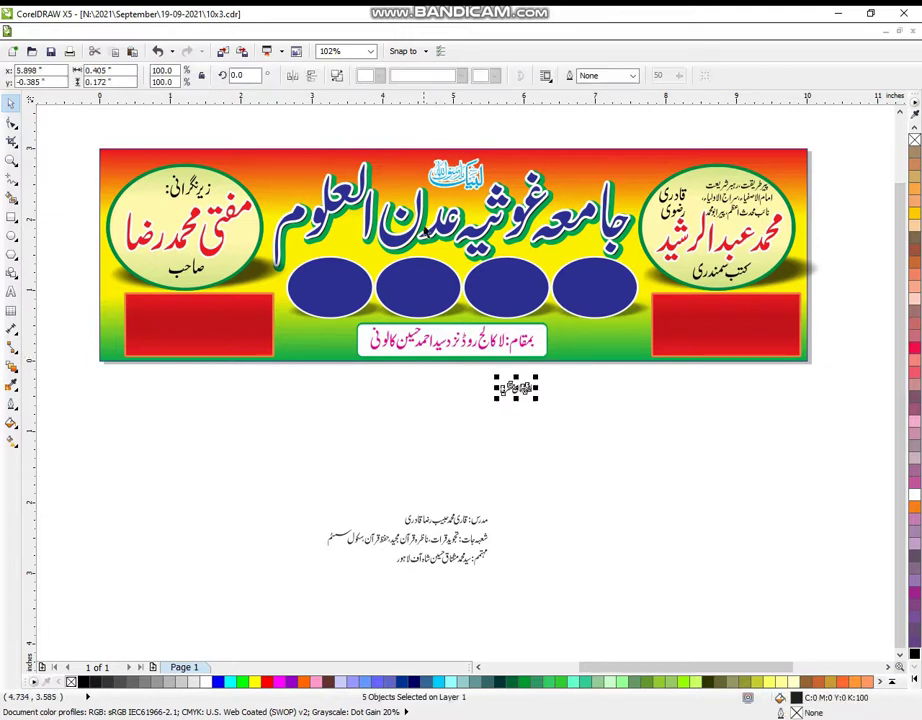
drag(494, 399, 489, 404)
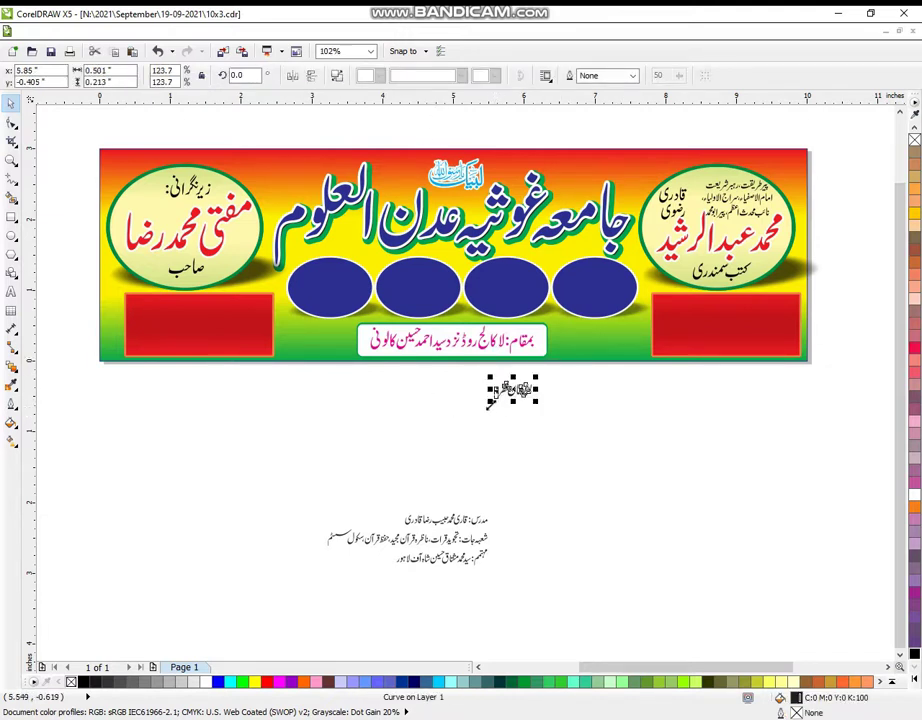
click(11, 404)
click(70, 405)
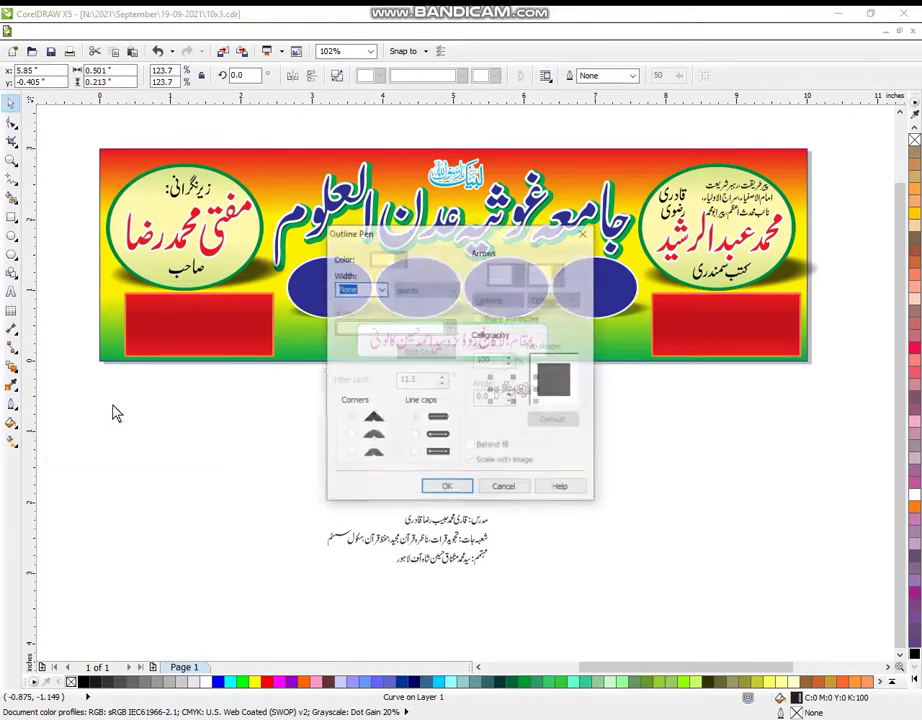
click(381, 289)
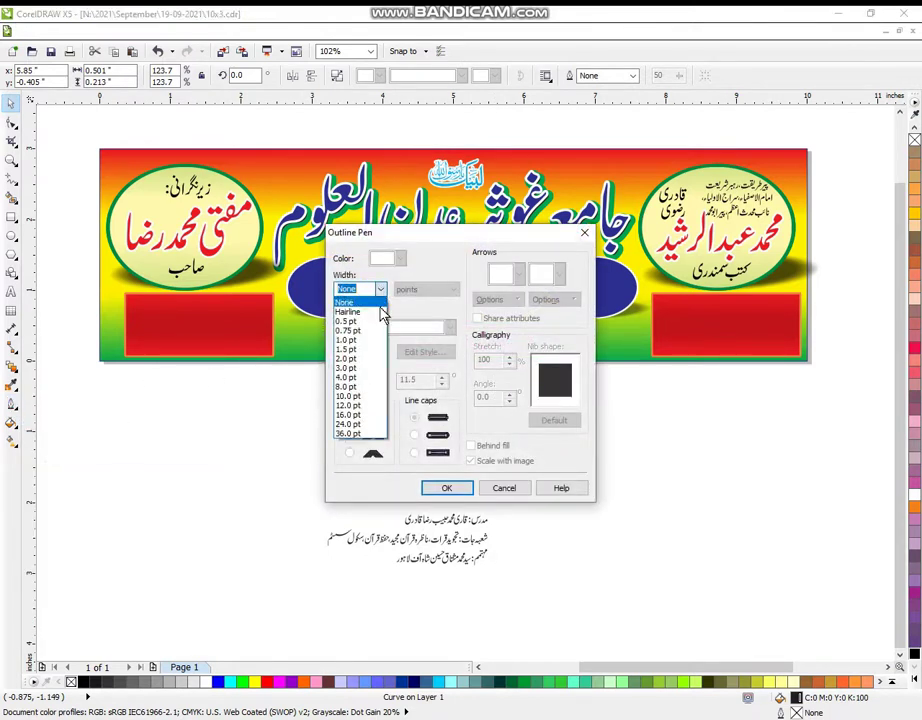
click(350, 376)
click(350, 435)
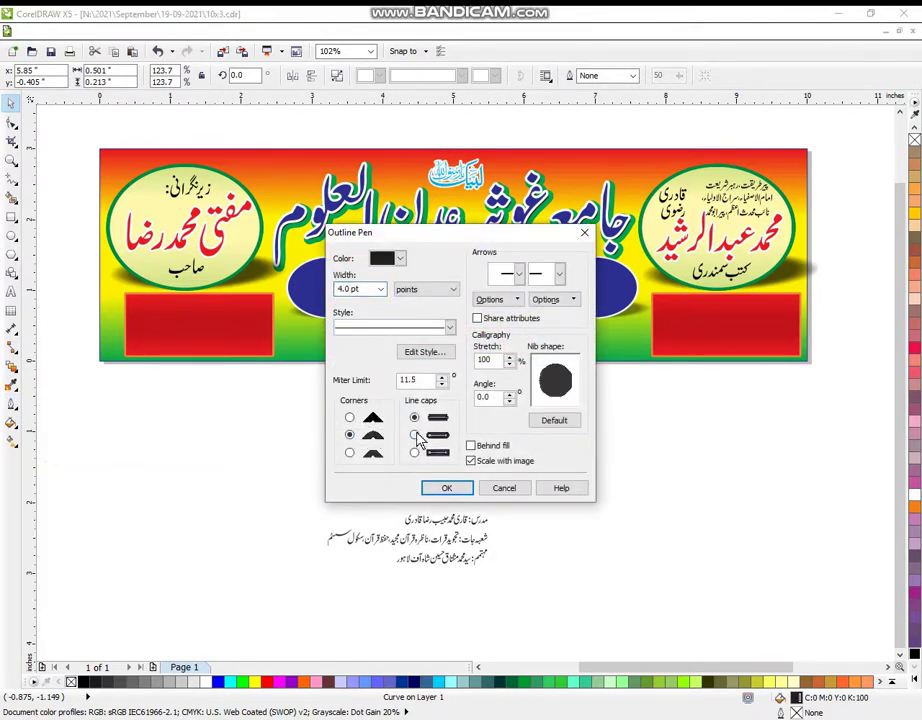
click(450, 488)
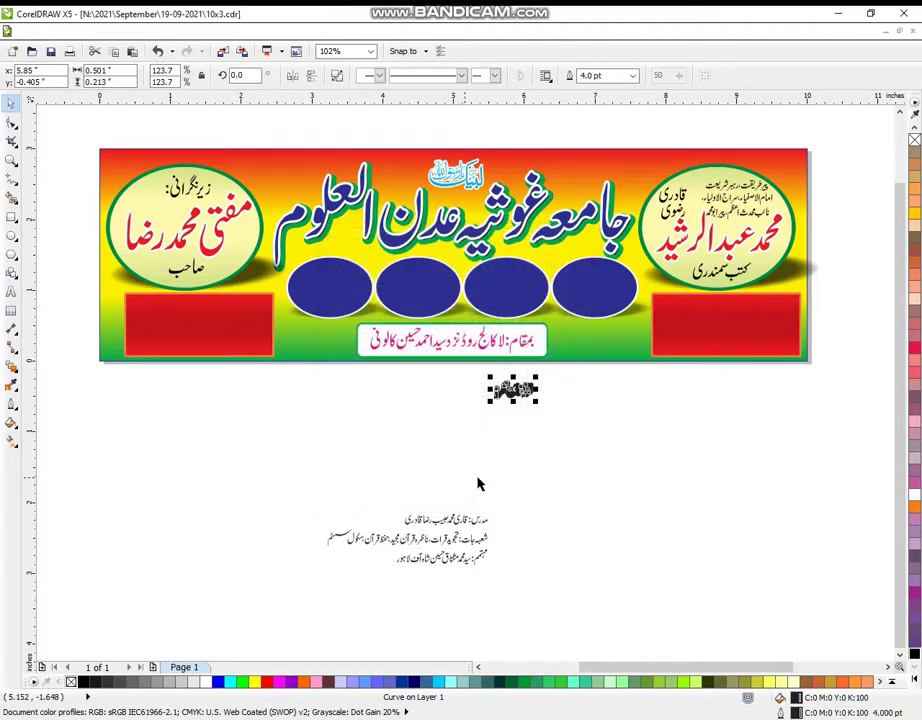
- Fill the caption blue with a white outline and move it to the banner's top-right corner
click(915, 679)
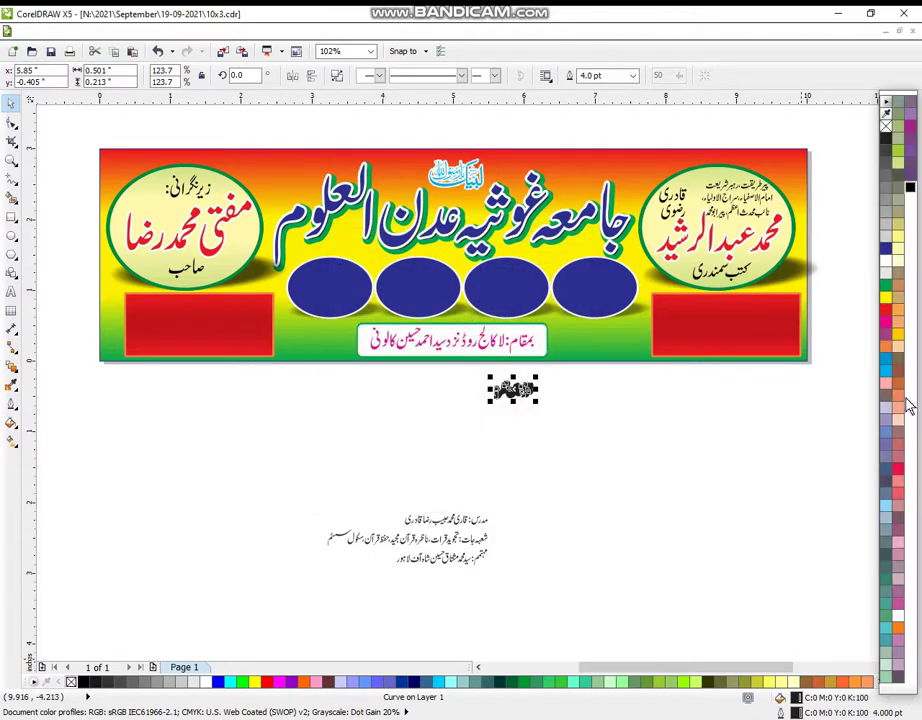
click(884, 252)
key(Escape)
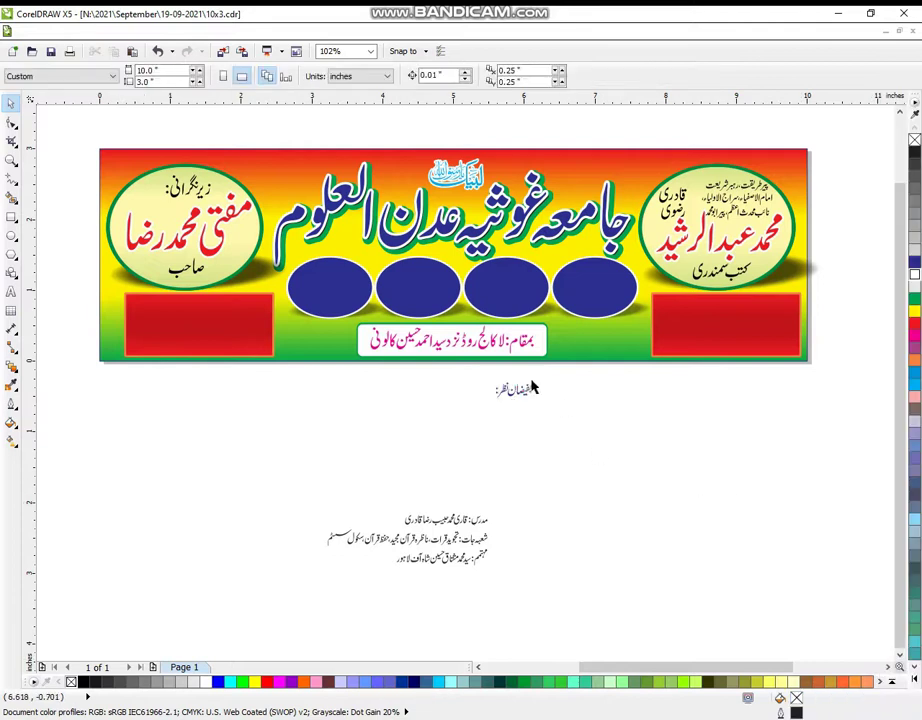
click(522, 390)
drag(507, 390, 768, 168)
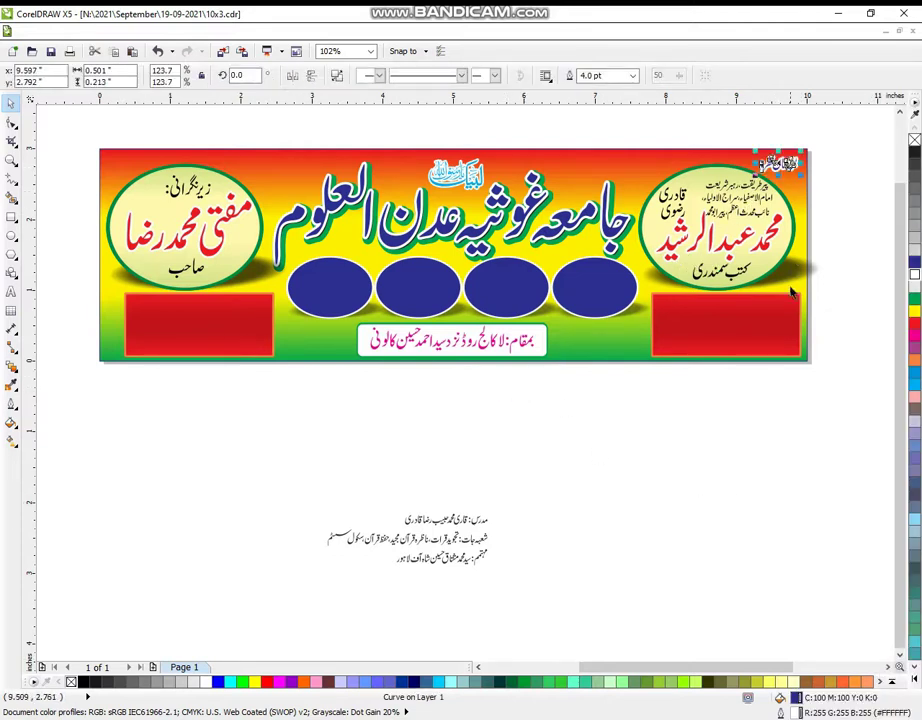
click(774, 464)
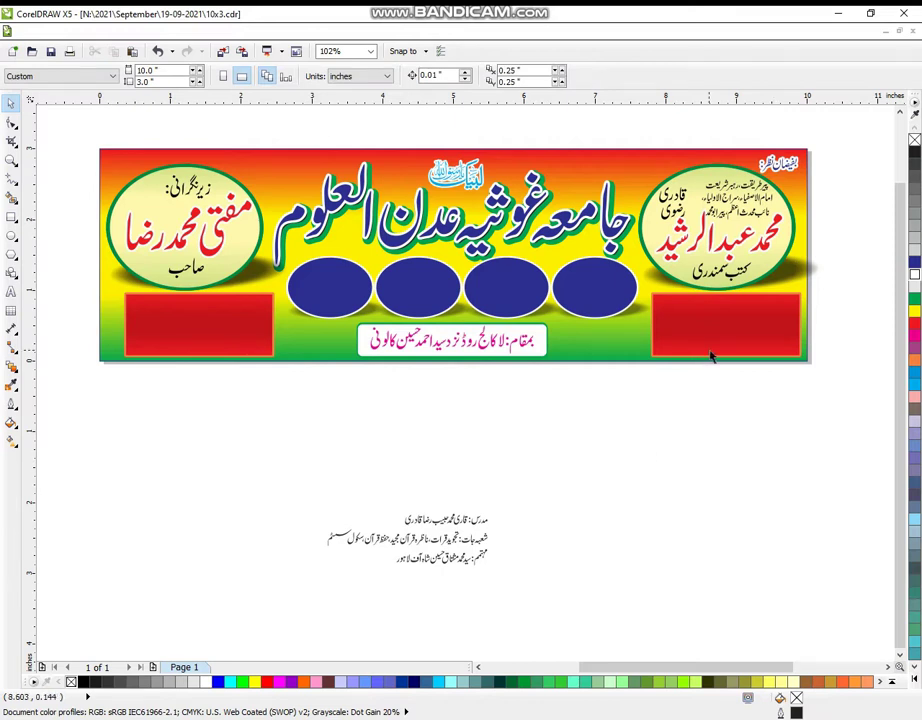
- Copy the right red rectangle below the banner and add a horizontal guide under the text lines
drag(727, 351, 463, 460)
click(11, 160)
drag(335, 407, 591, 566)
drag(157, 100, 560, 635)
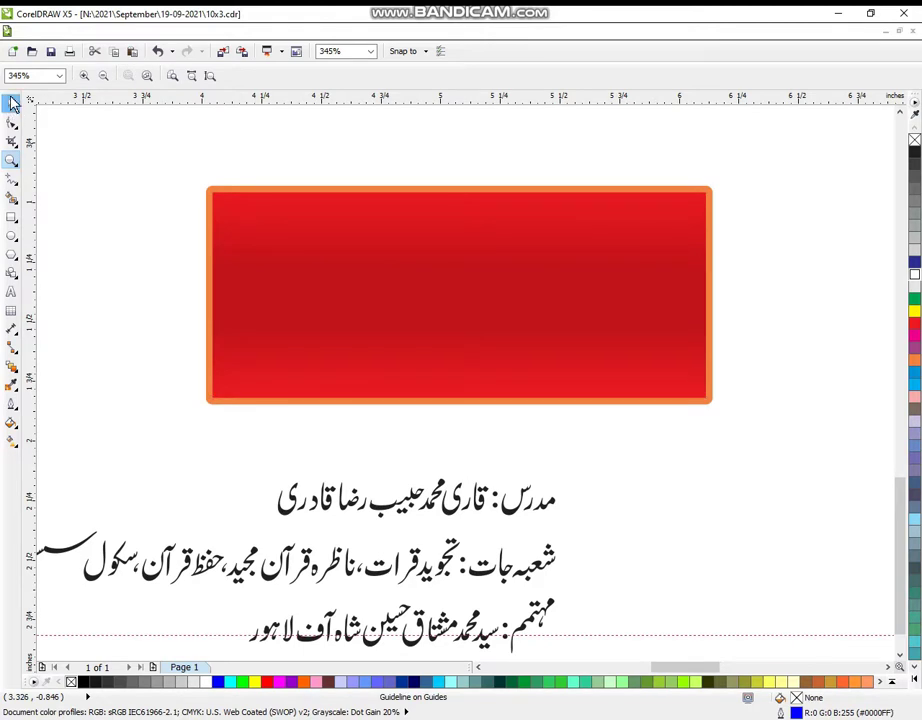
click(12, 104)
- Scale the teacher's name up to fill the red rectangle and colour it yellow
drag(628, 461, 494, 529)
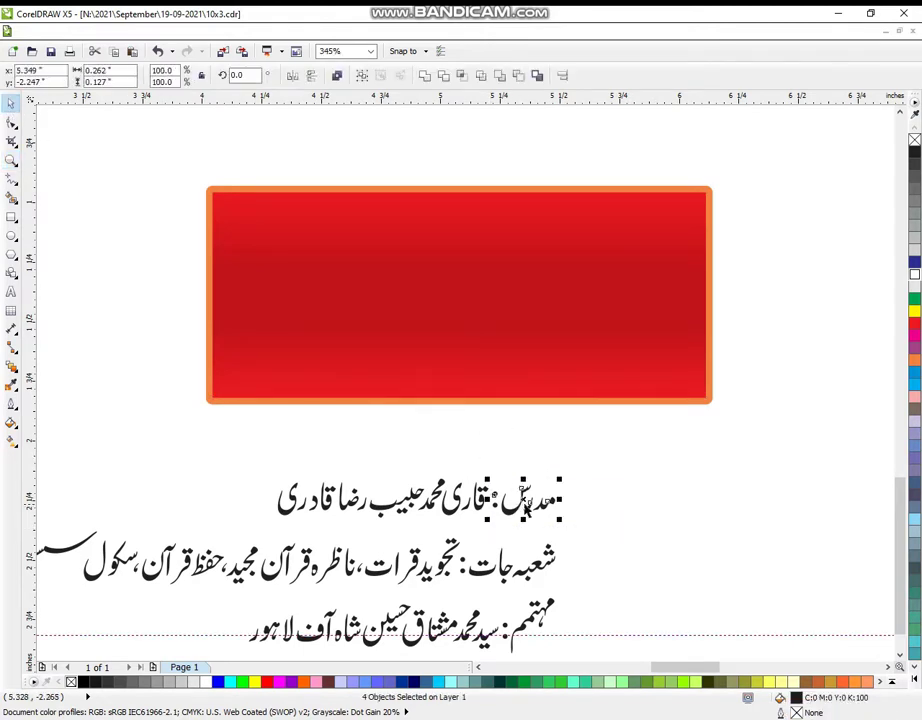
drag(654, 469, 765, 541)
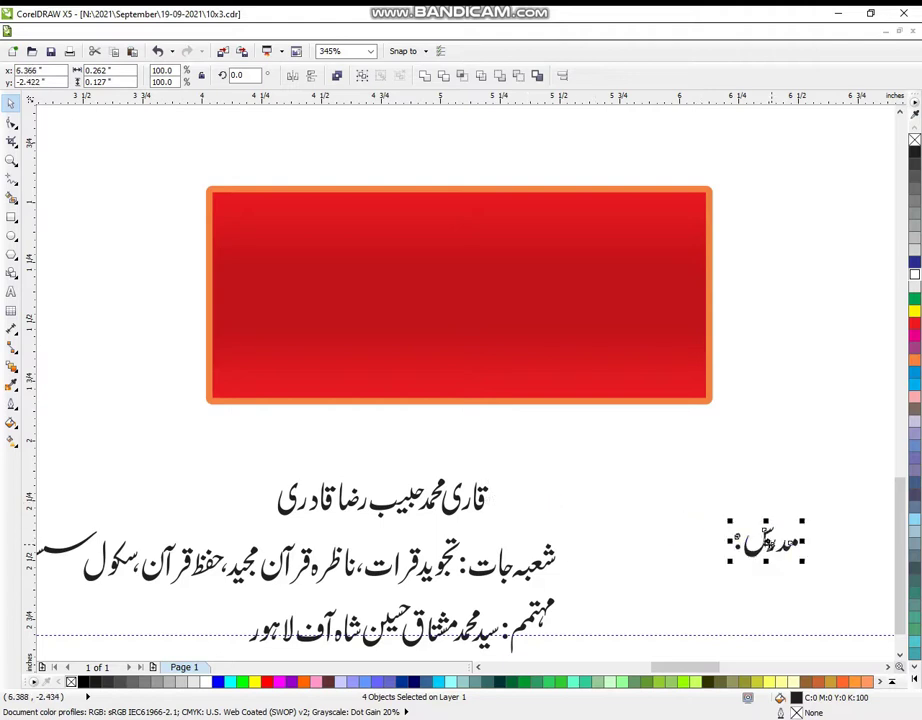
drag(535, 457, 366, 533)
drag(489, 478, 625, 430)
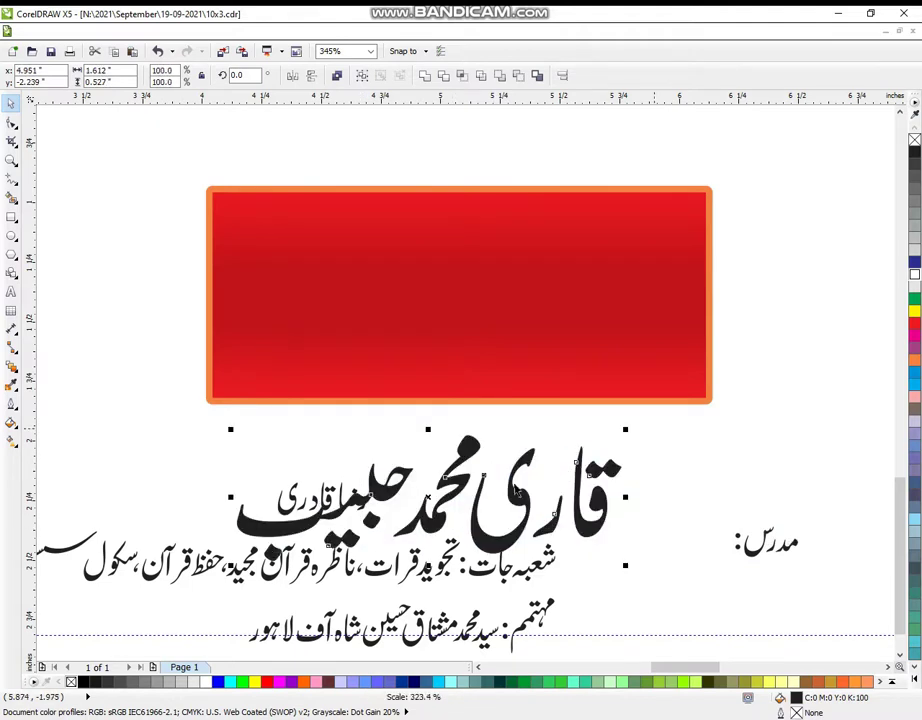
drag(430, 501, 500, 284)
drag(305, 345, 222, 419)
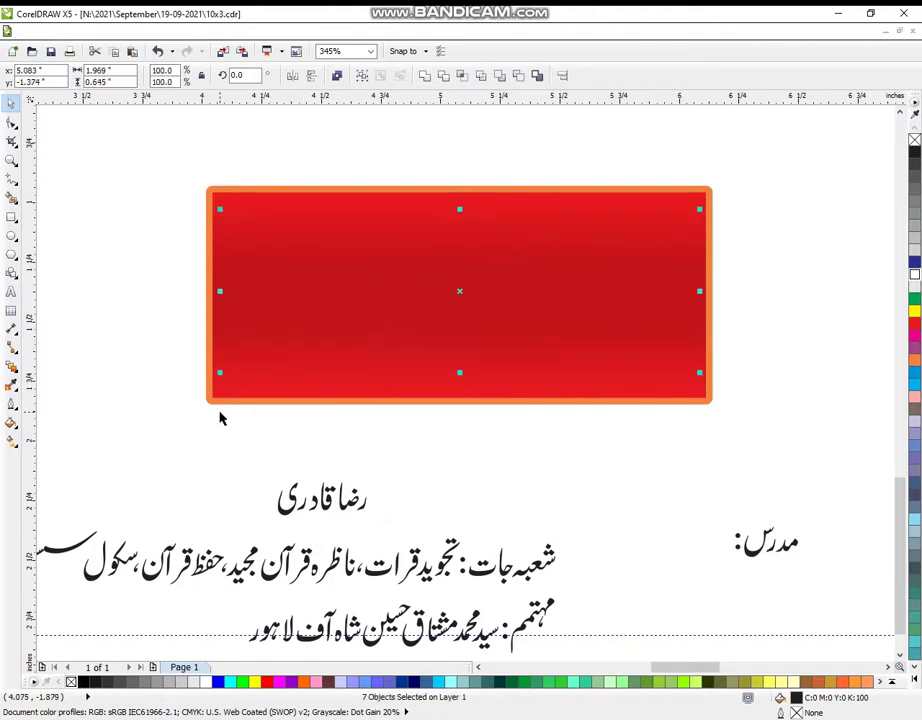
click(914, 312)
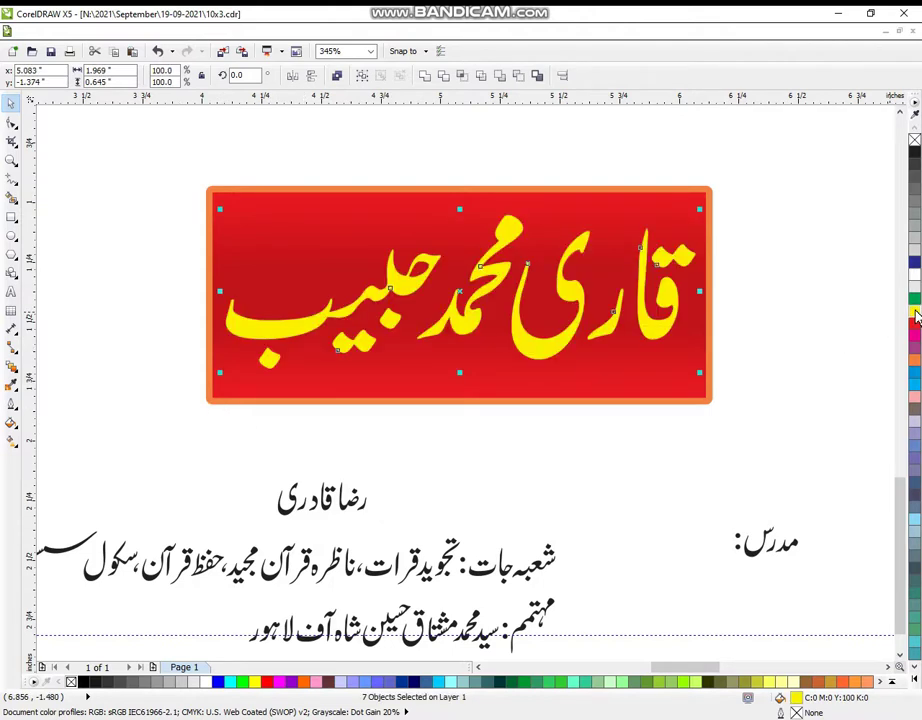
click(274, 484)
- Enlarge the second part of the teacher's name about twice and colour it yellow
drag(248, 470, 401, 531)
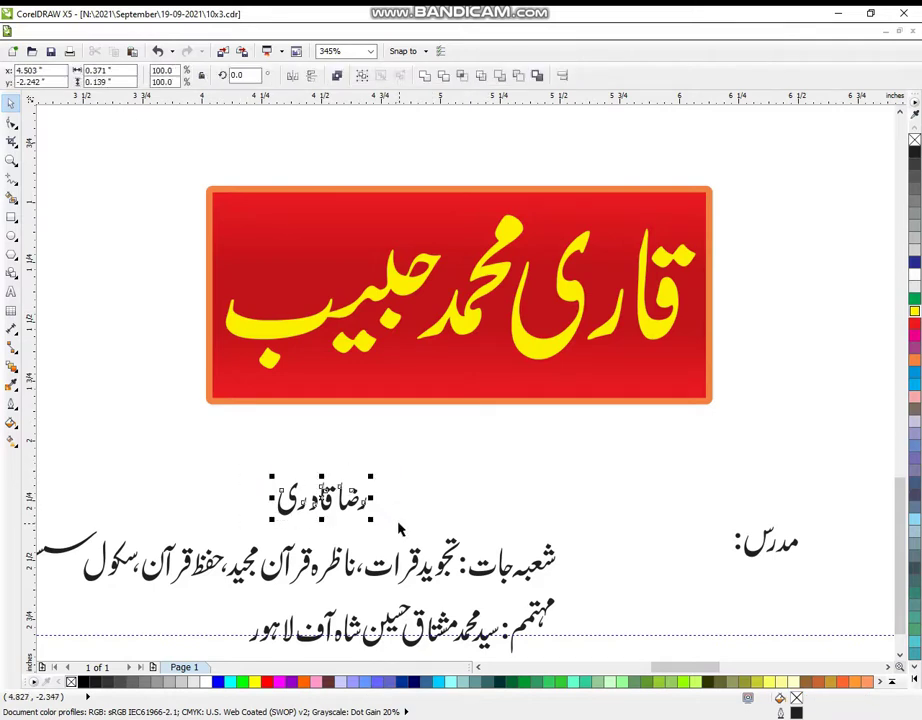
drag(369, 476, 397, 208)
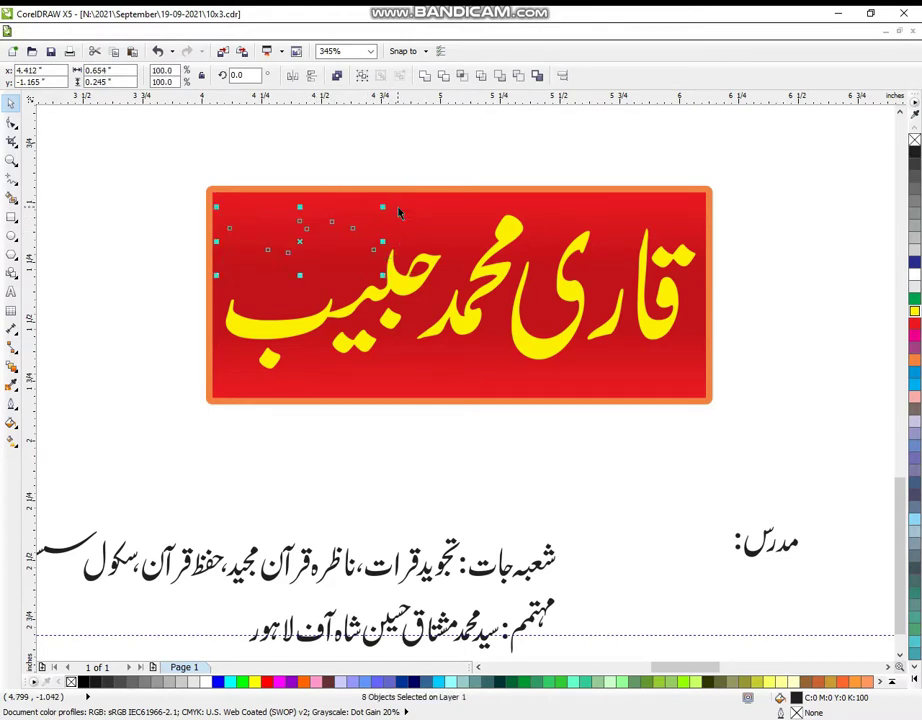
click(914, 276)
drag(875, 459, 698, 601)
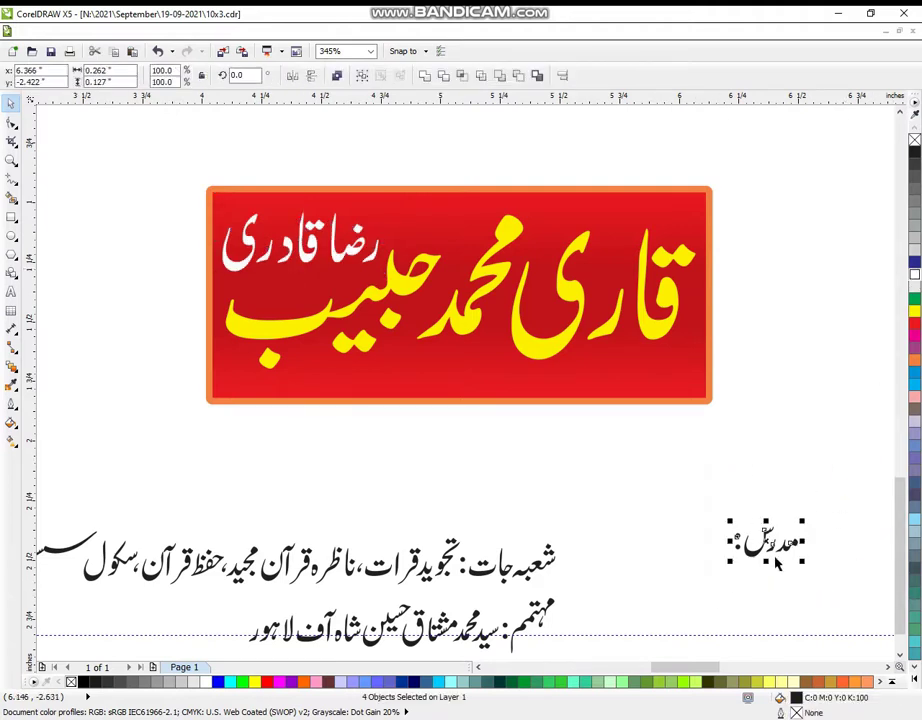
drag(160, 170, 396, 300)
click(914, 312)
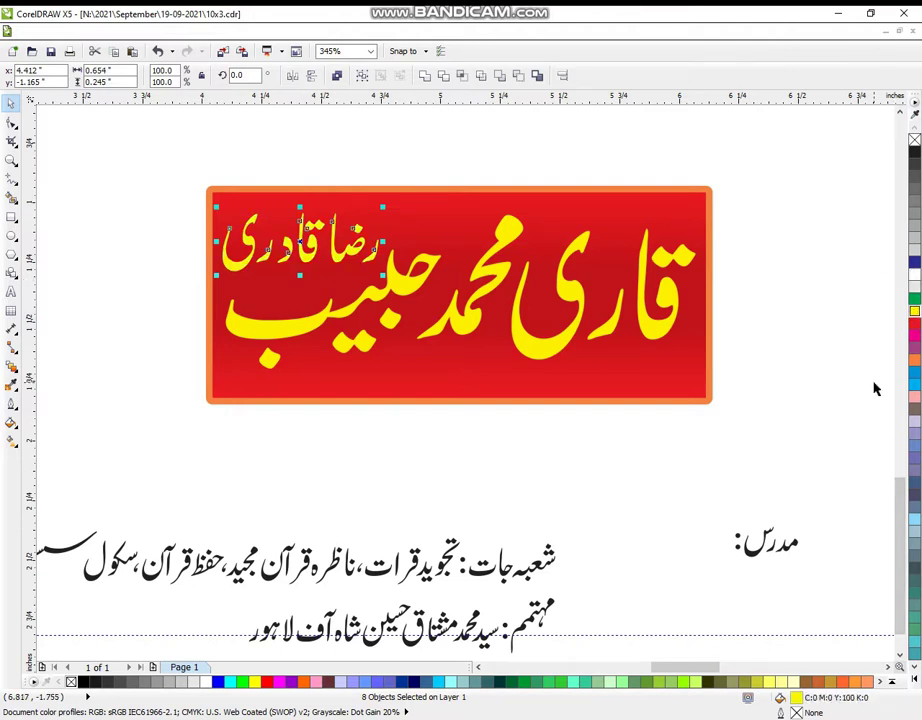
- Move the مدرس: label into the red box's top-right corner and deselect the plate
drag(854, 435, 691, 600)
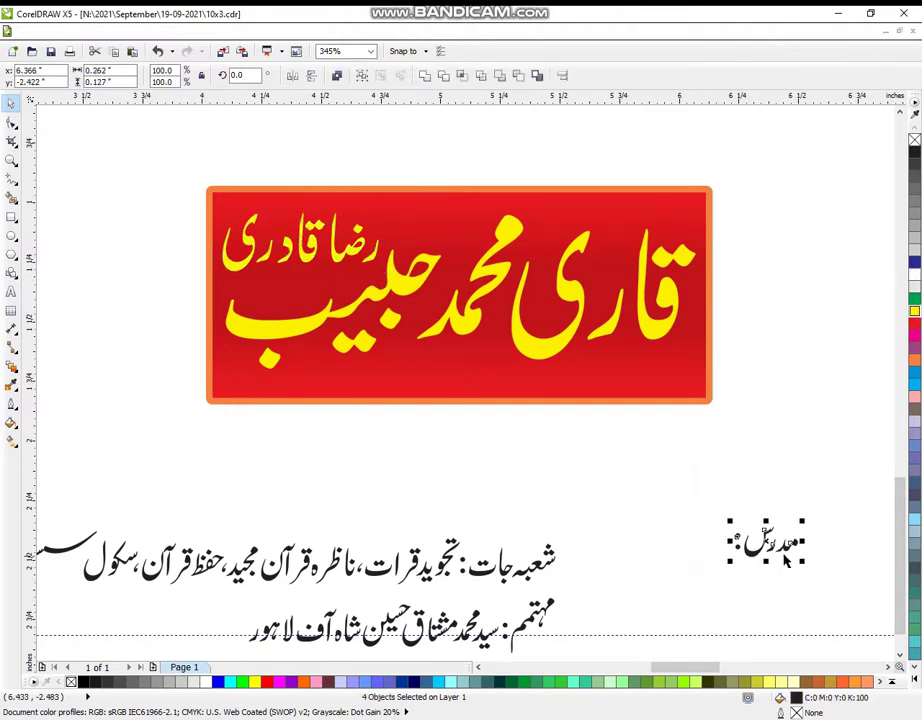
drag(766, 540, 674, 213)
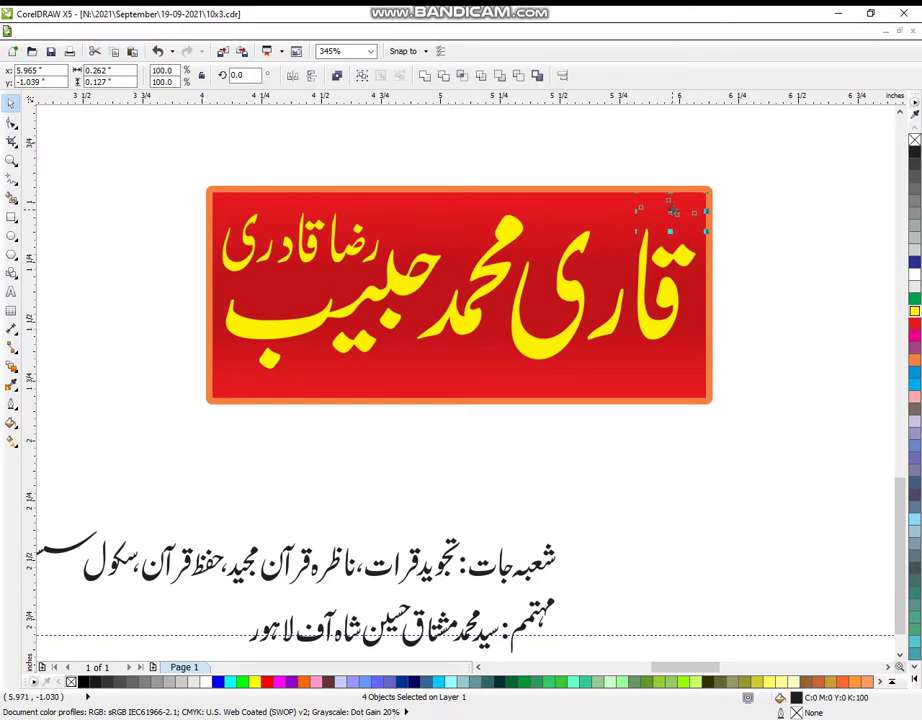
click(833, 257)
drag(146, 138, 779, 474)
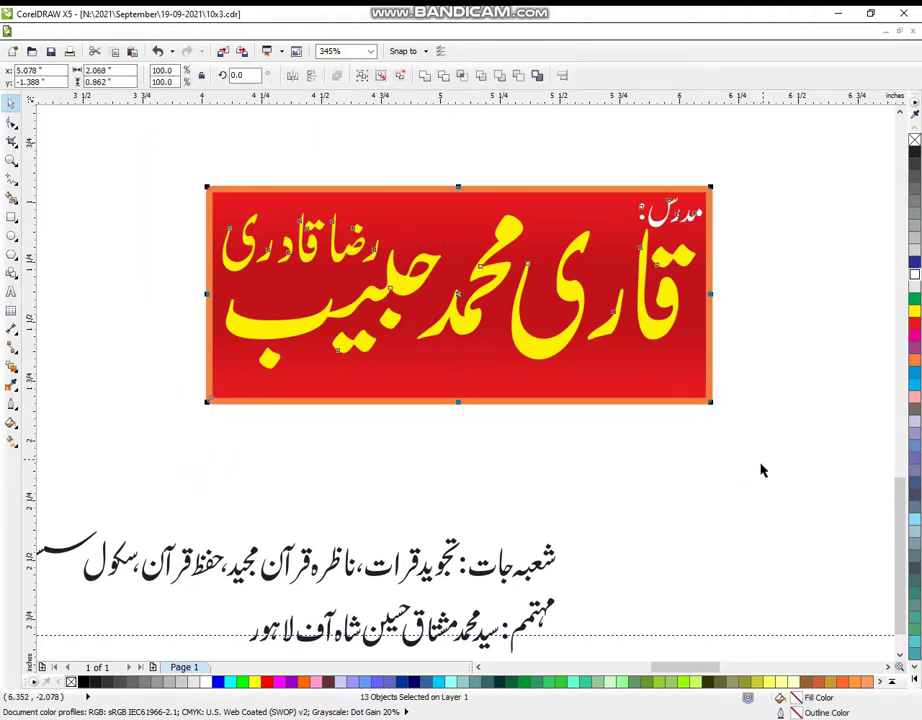
click(760, 470)
click(11, 159)
- Centre the name plate on the banner's right red box with C and E
right_click(284, 316)
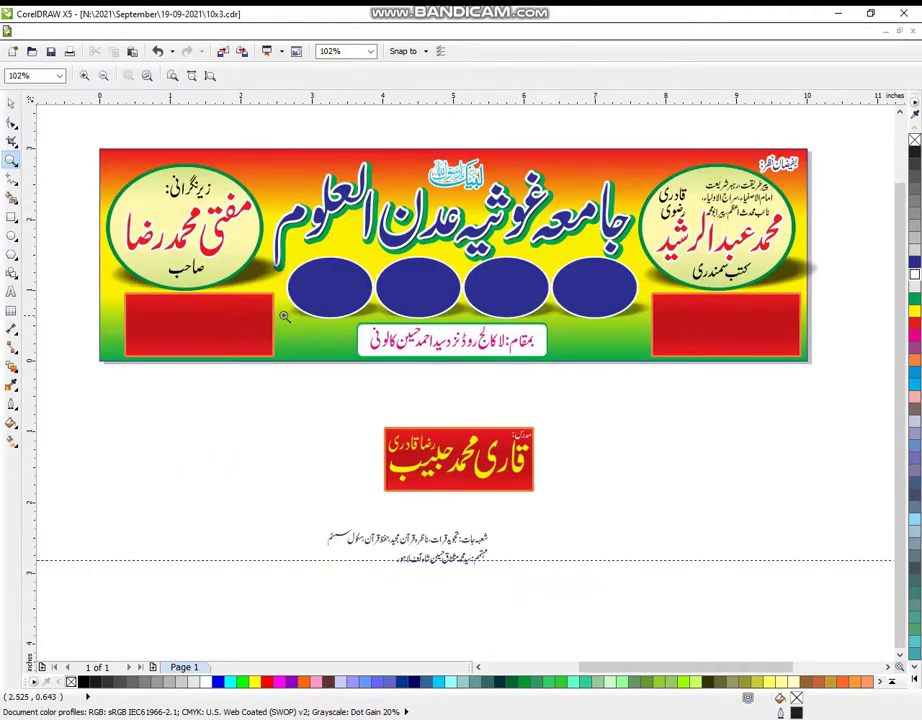
click(11, 103)
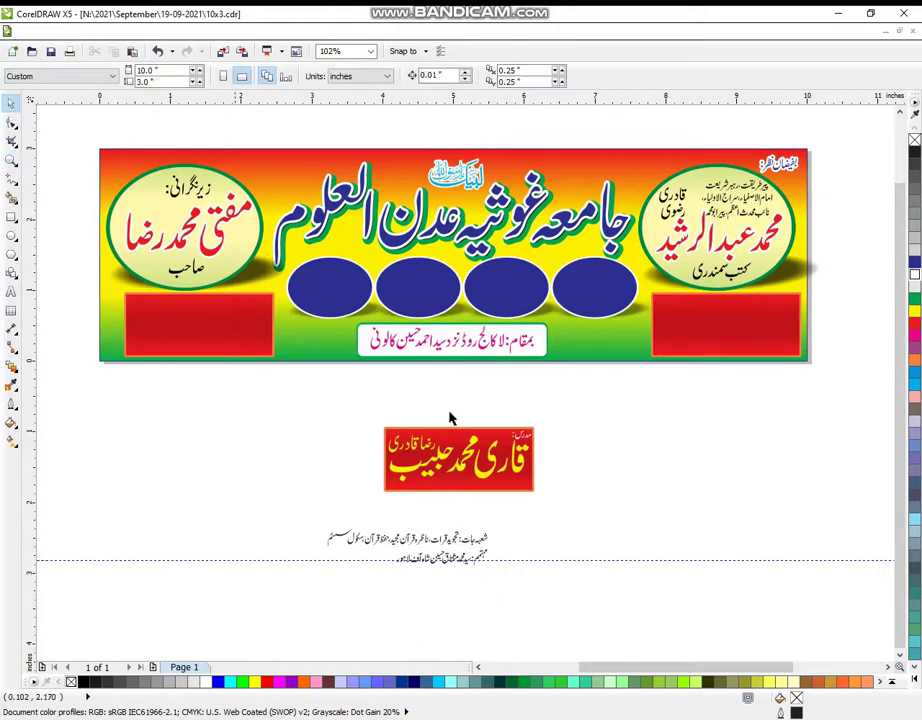
click(509, 463)
shift+click(687, 336)
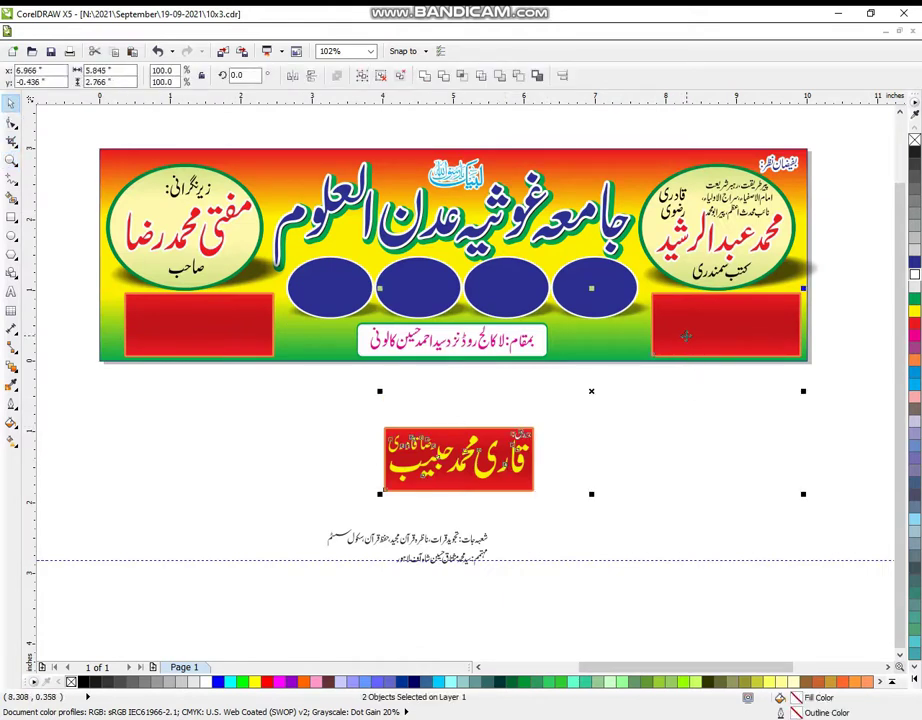
key(c)
key(e)
click(632, 471)
- Copy the left red box below the banner, delete the guideline, and zoom in
click(201, 345)
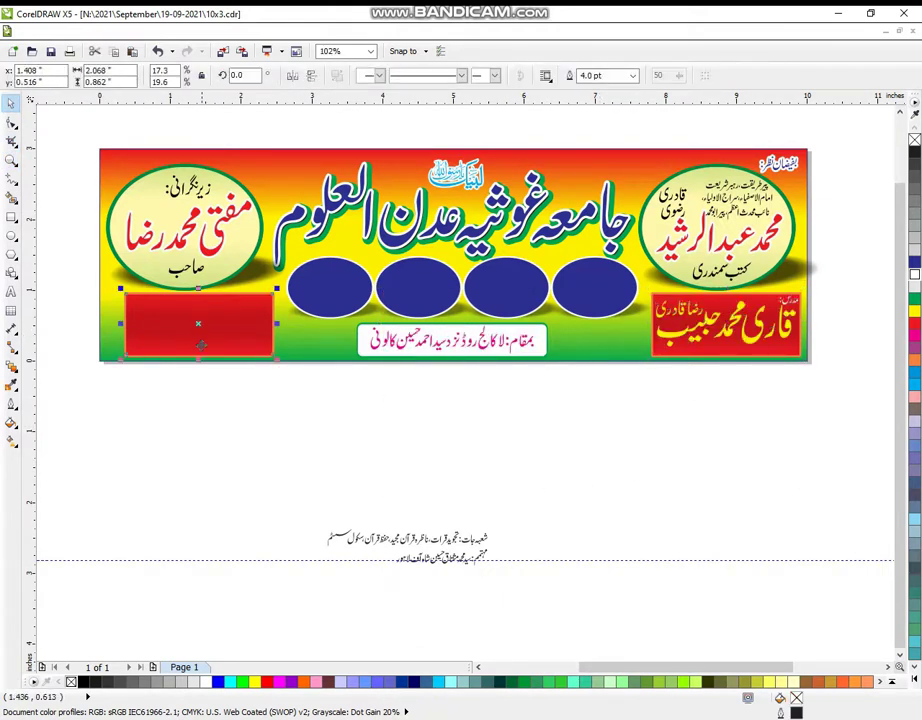
drag(201, 345, 422, 482)
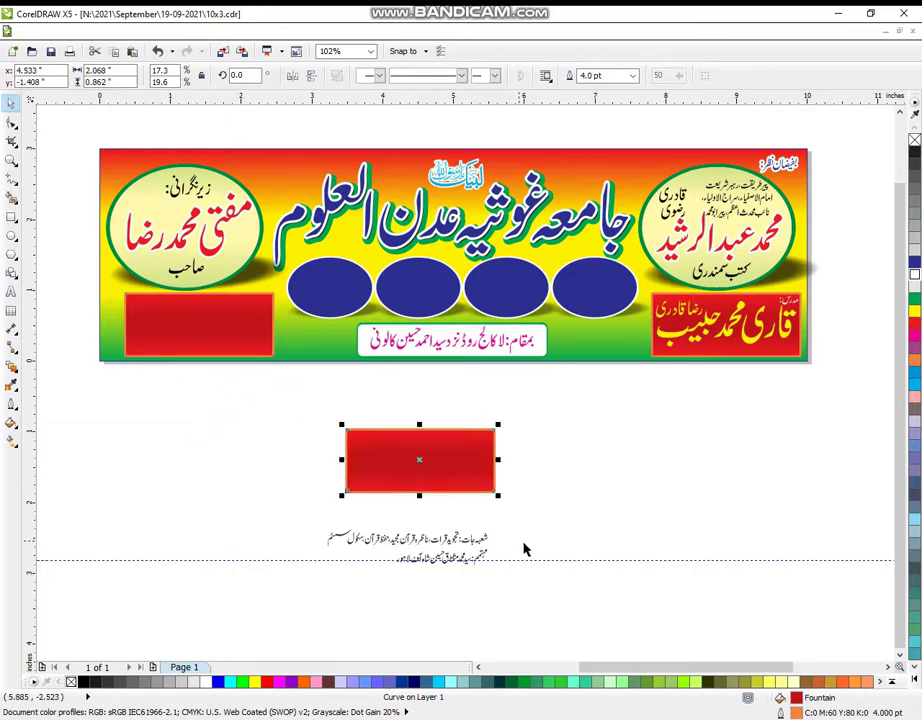
click(535, 563)
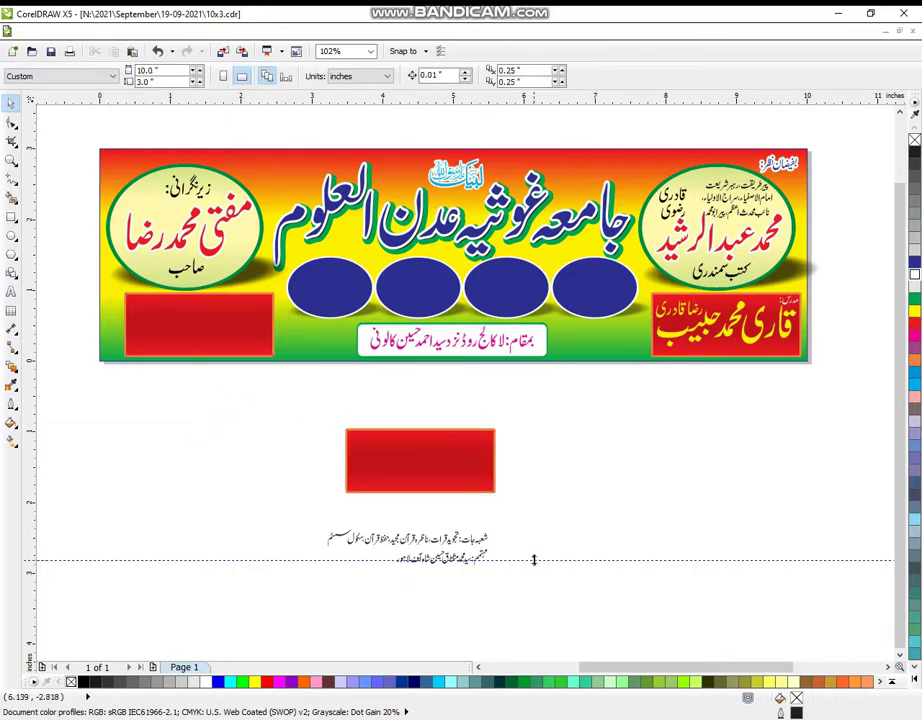
click(534, 560)
key(Delete)
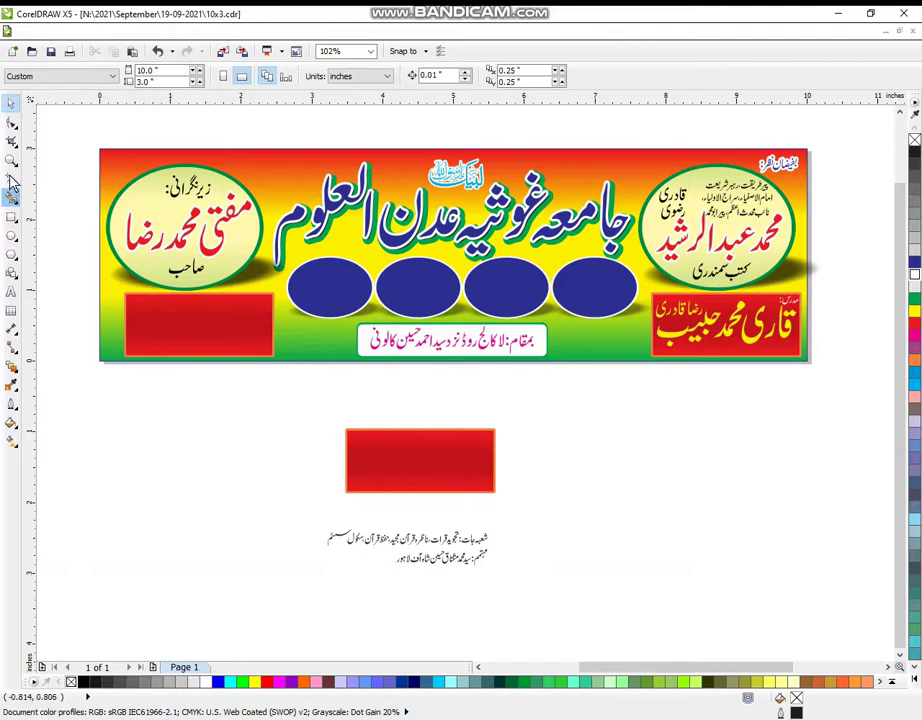
click(11, 160)
drag(409, 495, 588, 622)
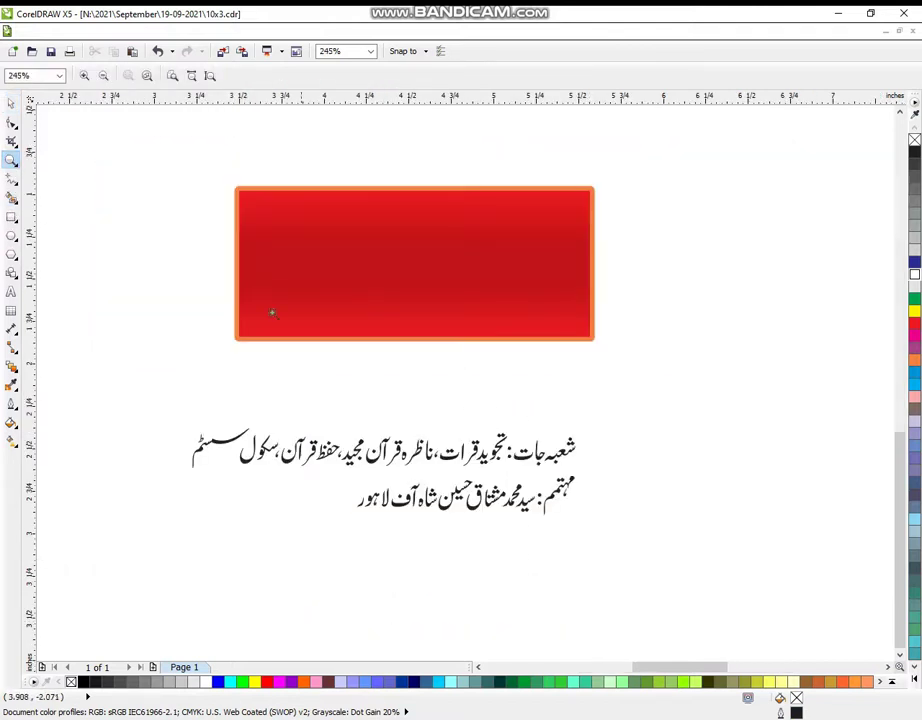
- Spread the two Urdu text lines apart and group the two pieces of the مہتمم label
drag(113, 156, 596, 571)
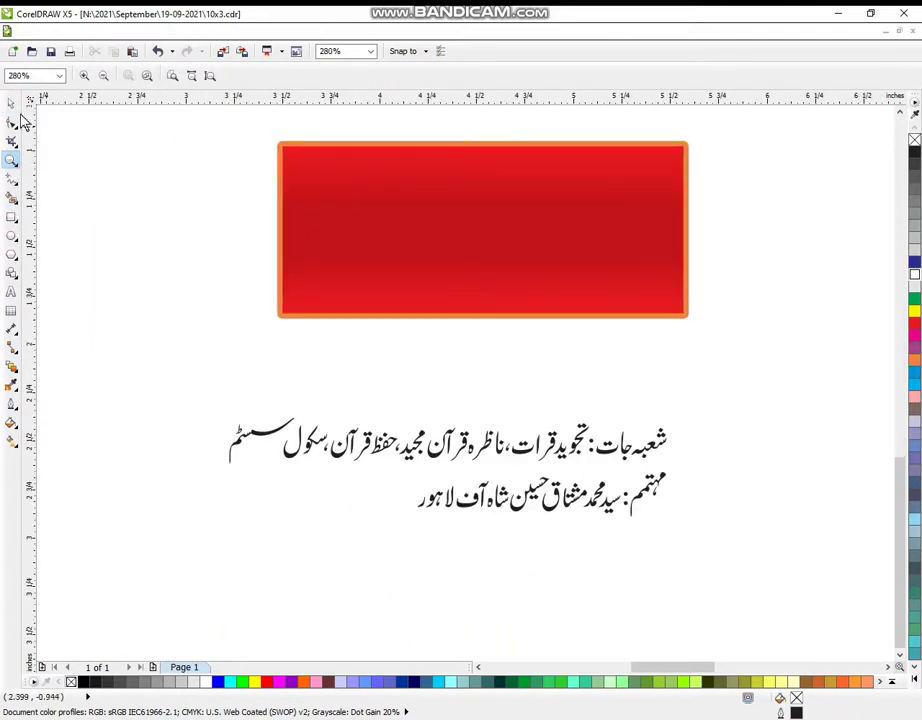
click(11, 104)
drag(693, 471, 410, 567)
drag(544, 491, 548, 588)
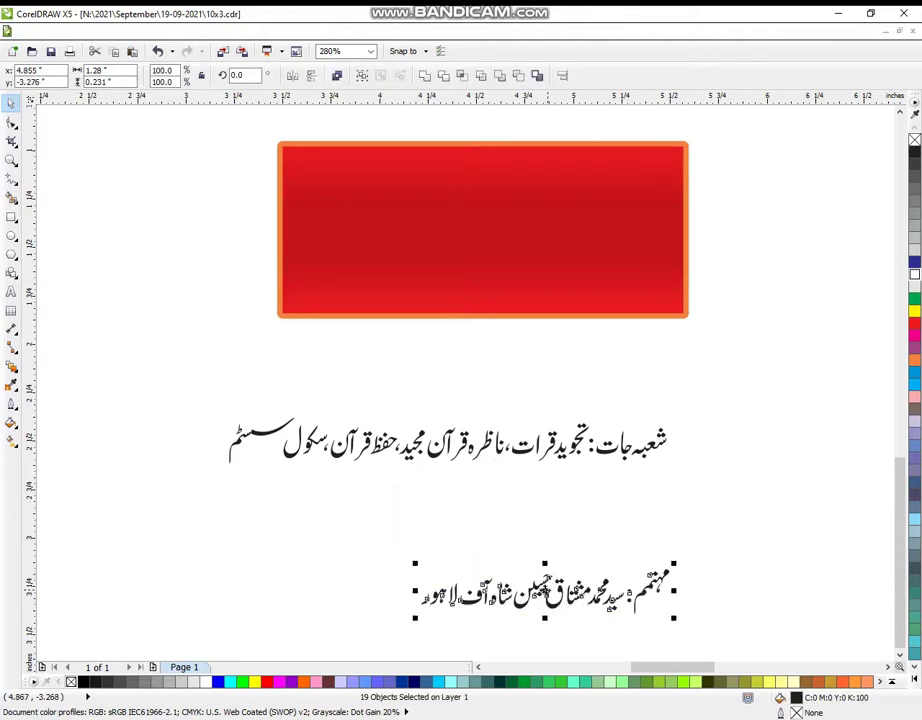
drag(154, 381, 735, 530)
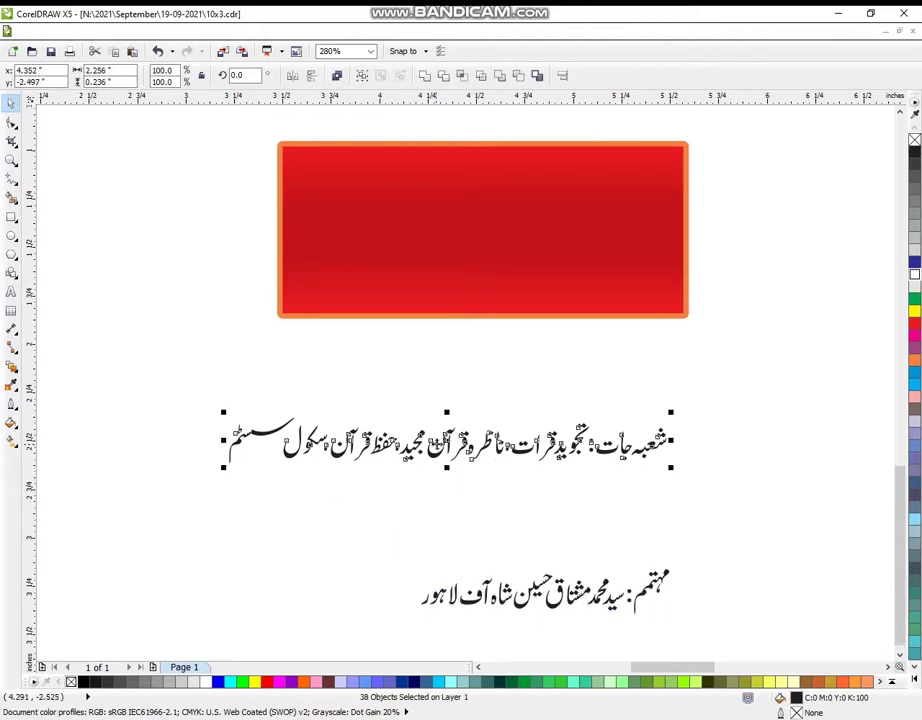
drag(447, 440, 447, 463)
drag(705, 545, 621, 634)
drag(648, 580, 737, 549)
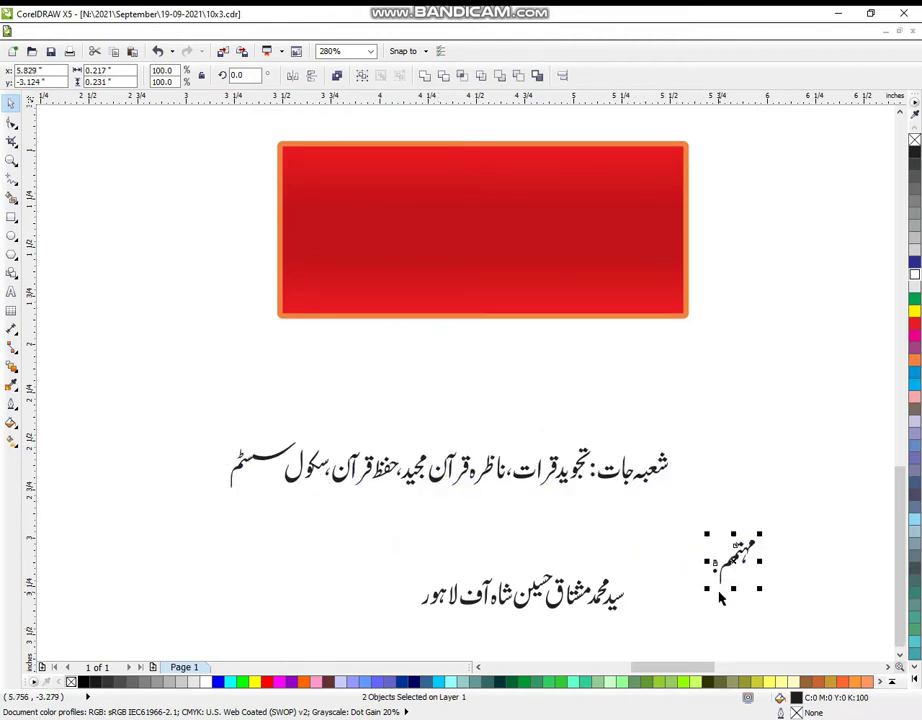
key(ctrl+g)
- Group the eleven name pieces, scale them to fill the copied red box, and colour them yellow
drag(663, 557, 494, 633)
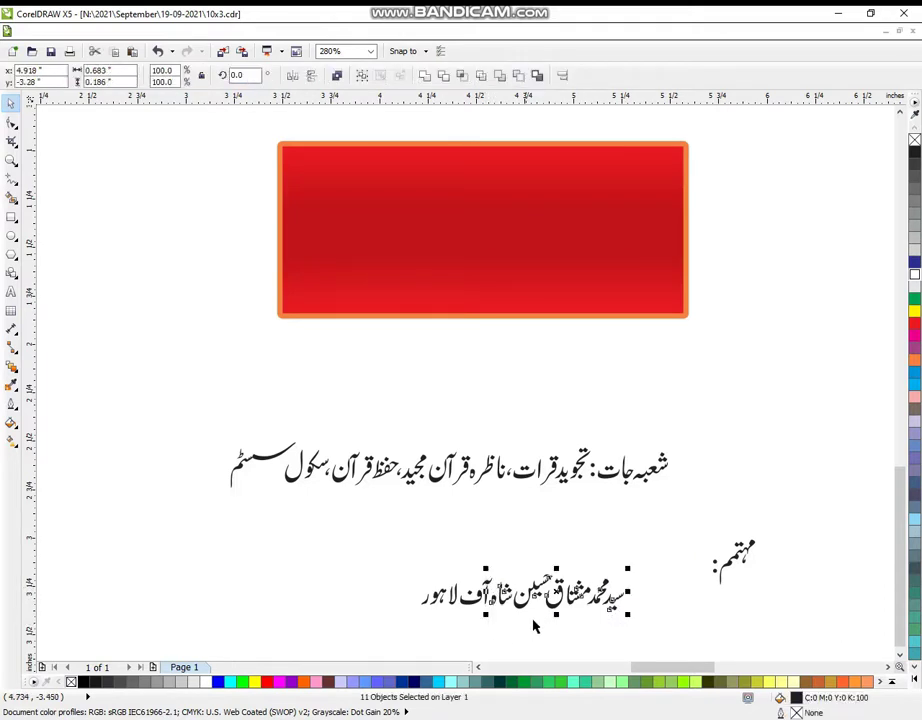
key(ctrl+g)
drag(629, 569, 741, 538)
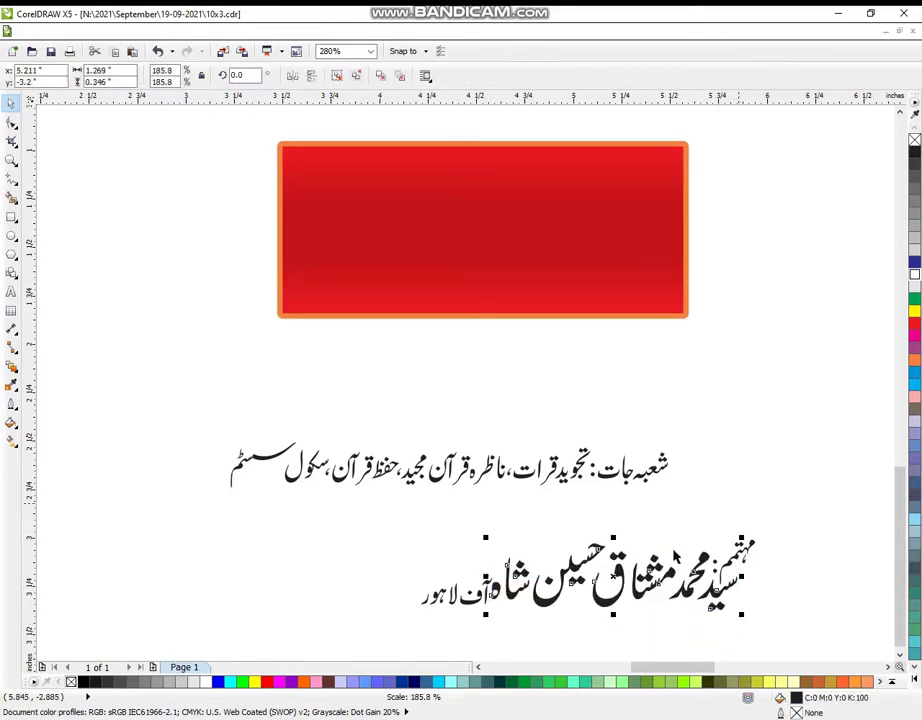
drag(607, 540, 459, 256)
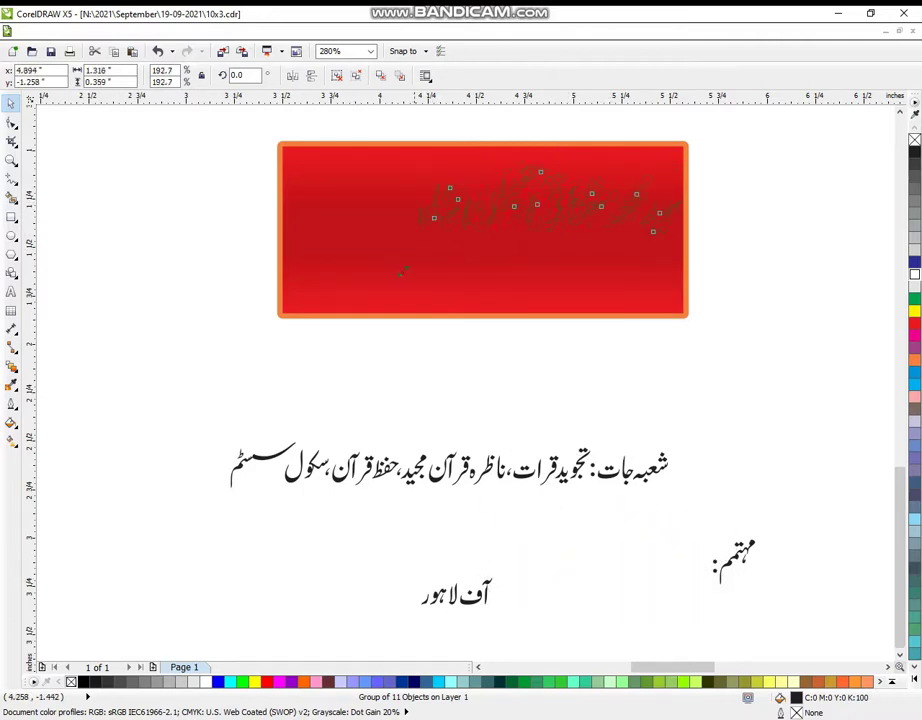
drag(403, 270, 296, 364)
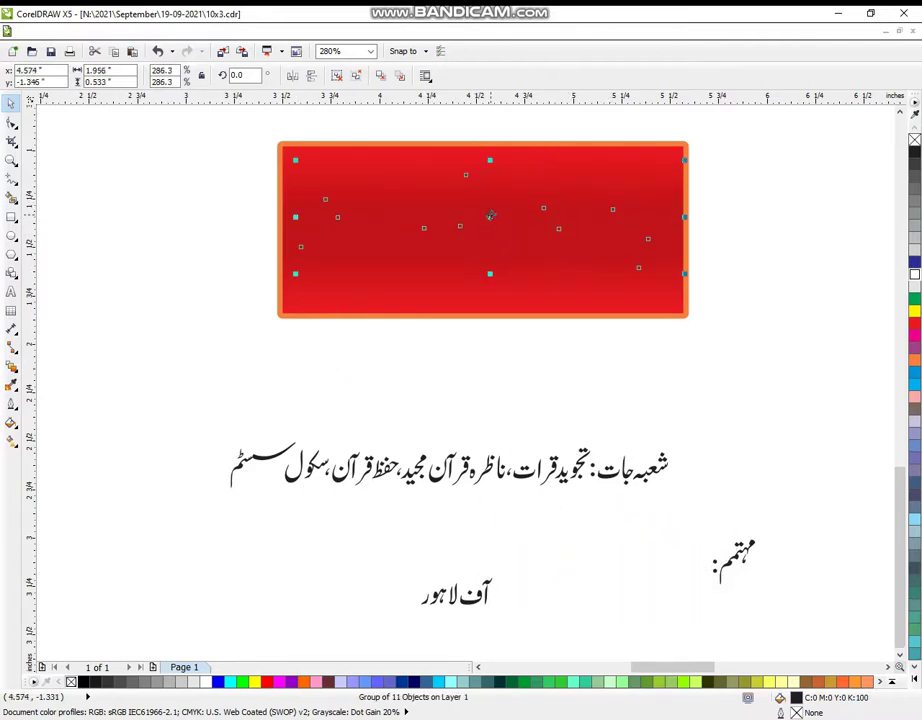
drag(490, 215, 483, 224)
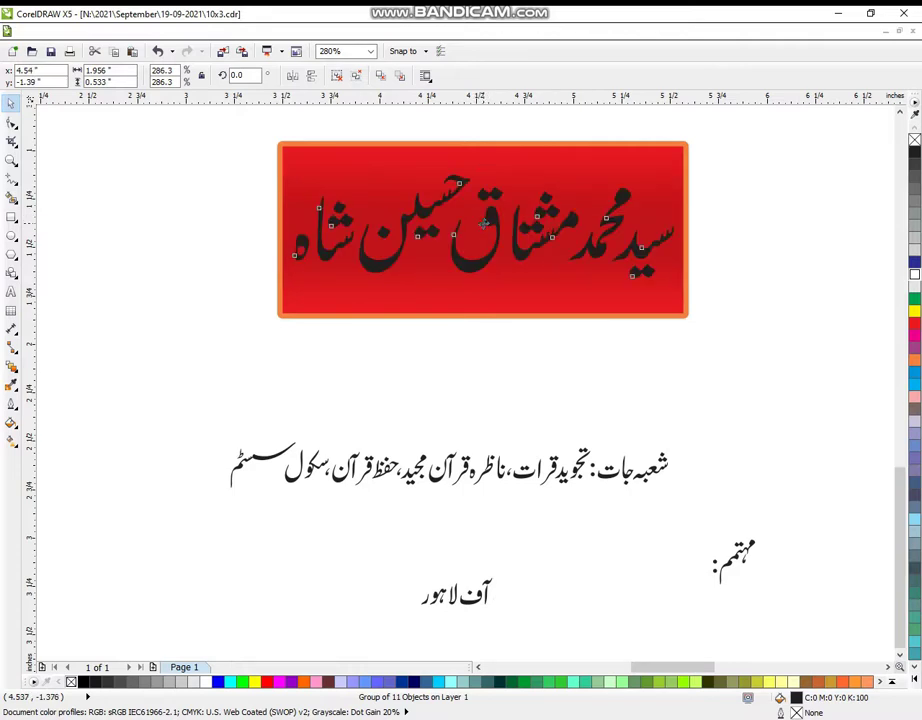
click(914, 312)
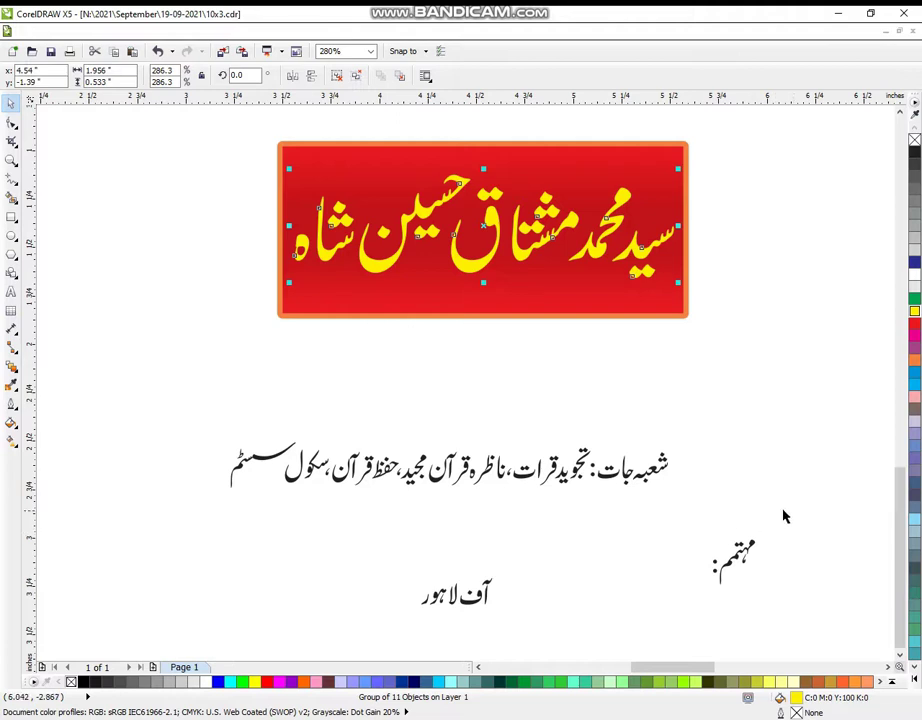
- Enlarge the مہتمم label about 149%, place it top-right in the box, and make it white
drag(783, 516, 669, 632)
drag(760, 538, 766, 533)
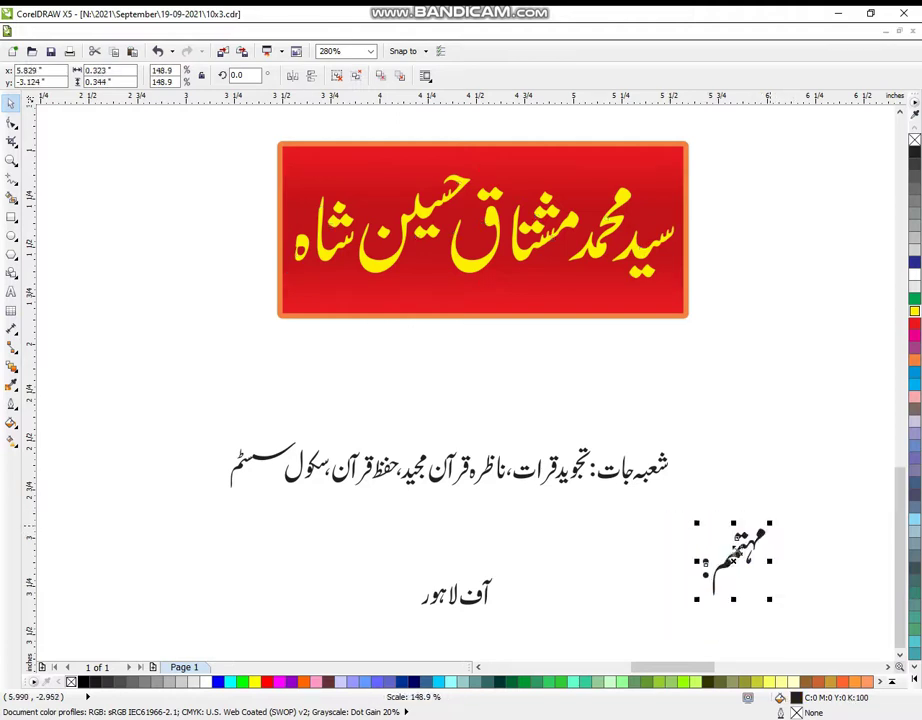
mouse_move(732, 573)
mouse_down()
mouse_move(697, 383)
mouse_move(614, 153)
mouse_move(587, 183)
mouse_move(625, 160)
mouse_move(628, 145)
mouse_move(630, 180)
mouse_move(658, 183)
mouse_move(696, 146)
mouse_move(655, 203)
mouse_move(660, 170)
mouse_up()
key(Escape)
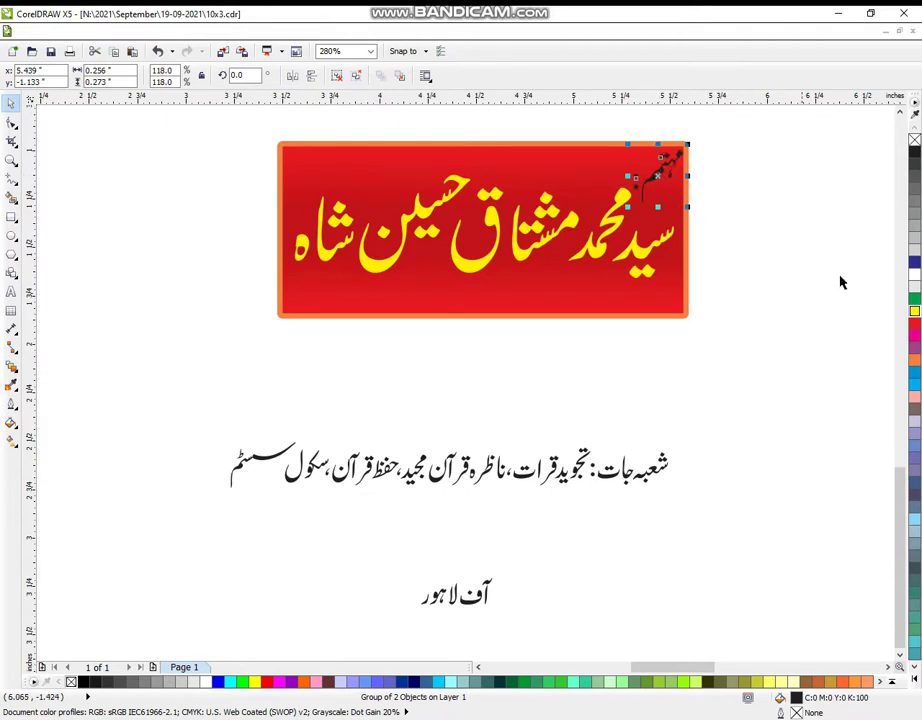
click(914, 264)
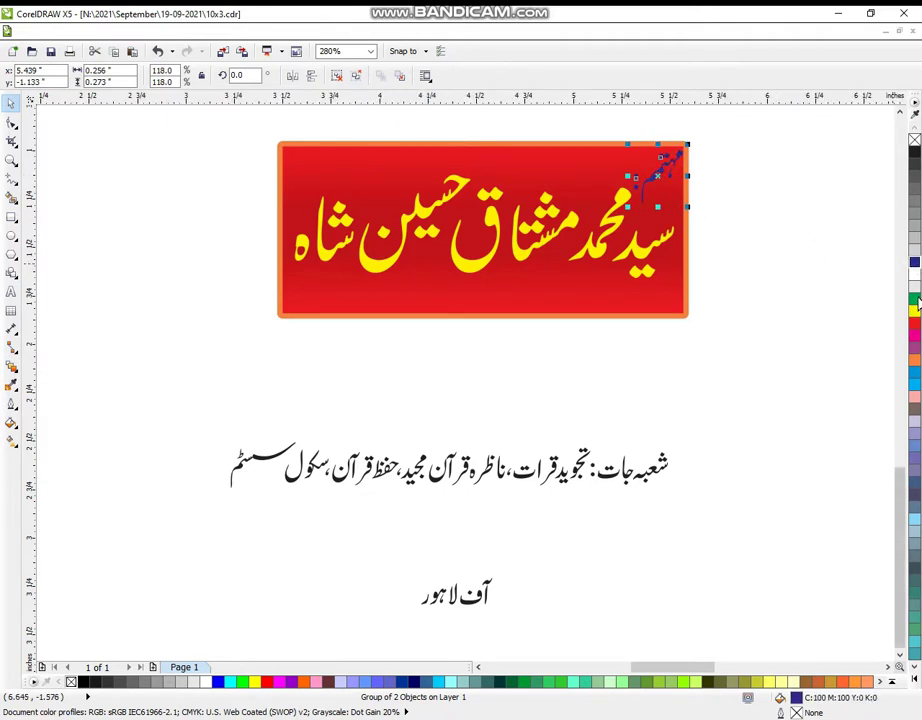
click(914, 277)
click(774, 165)
drag(757, 123, 621, 234)
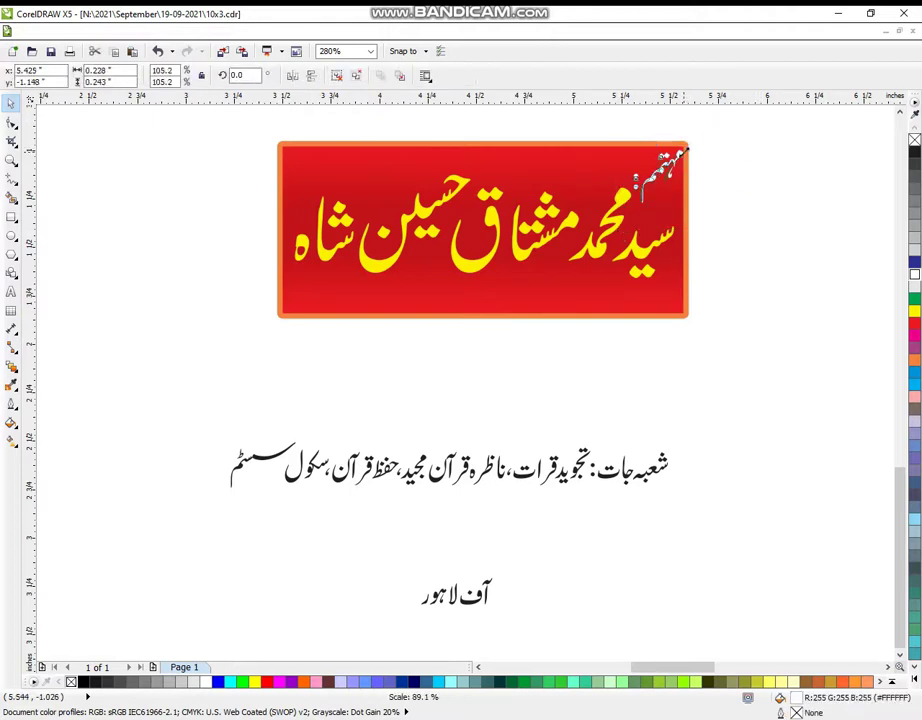
click(757, 268)
- Group آف لاہور, enlarge it slightly, and set it in white at the box's lower left
drag(401, 541, 578, 634)
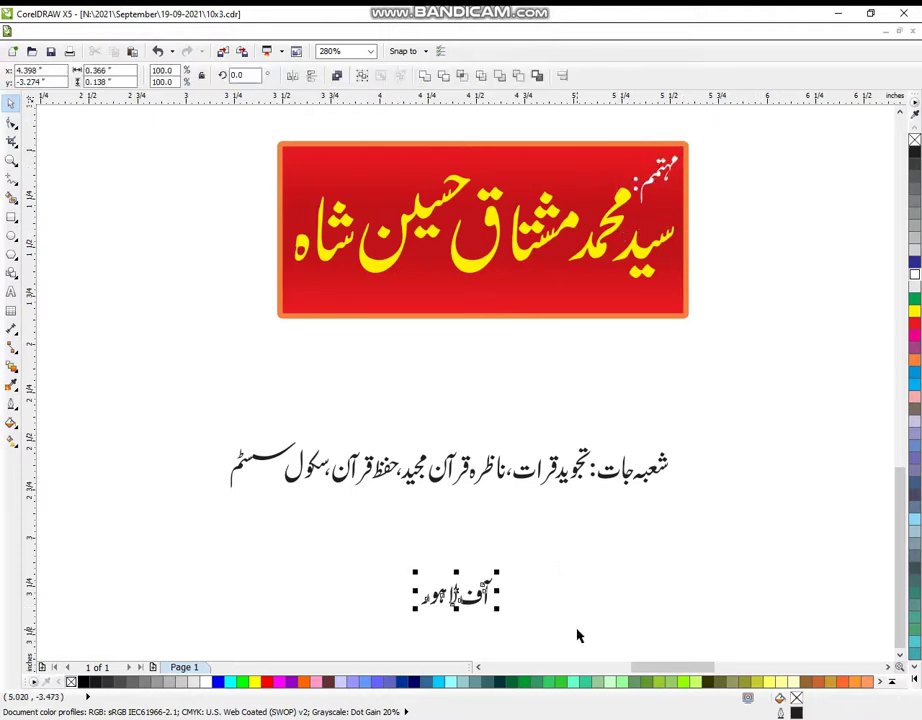
key(ctrl+g)
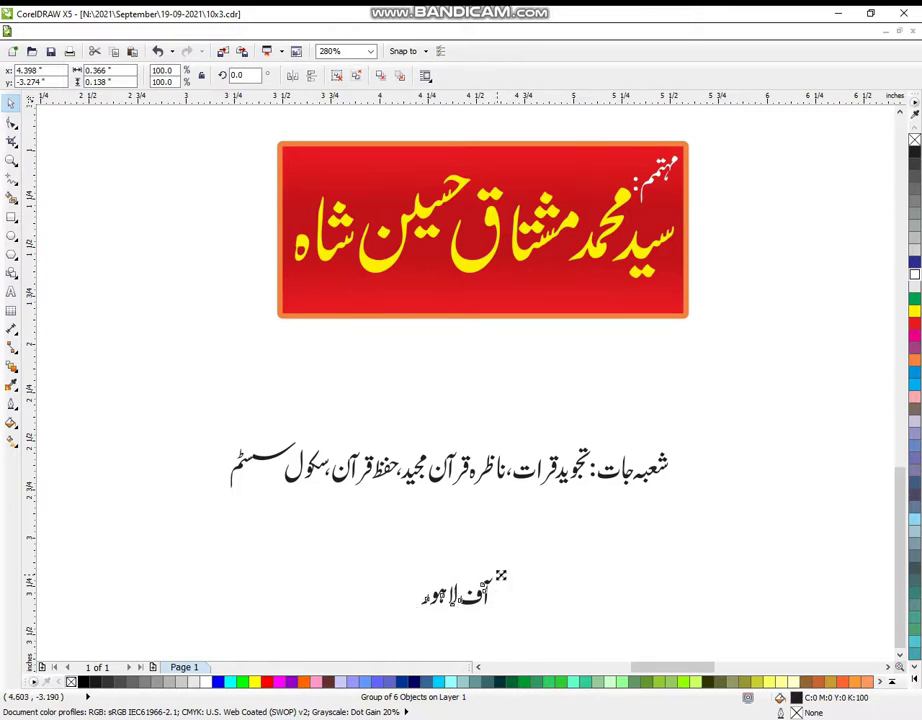
drag(494, 578, 506, 576)
drag(465, 606, 411, 305)
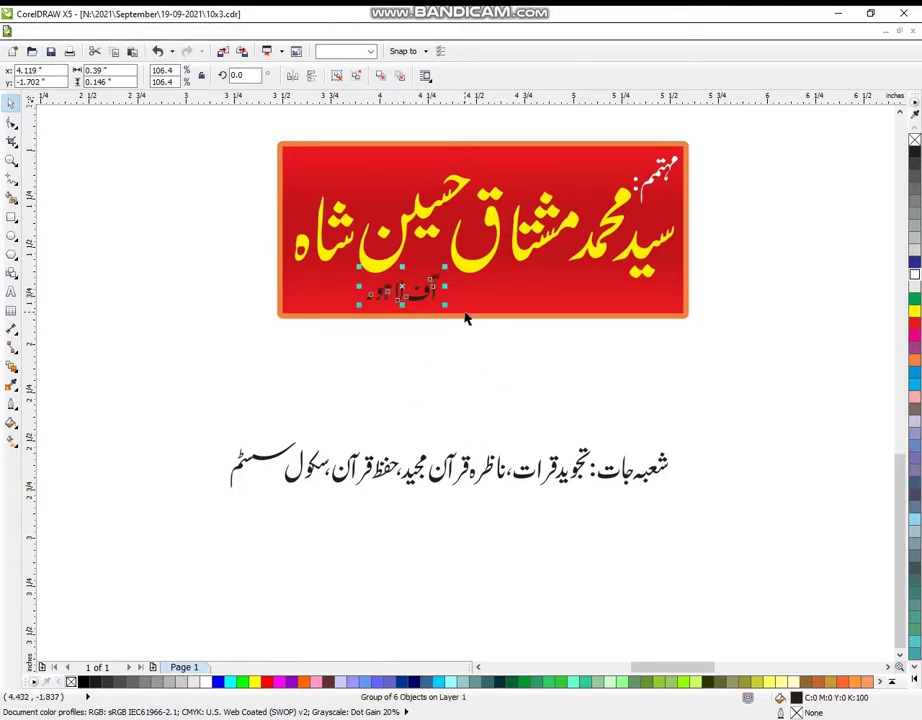
click(912, 279)
key(Escape)
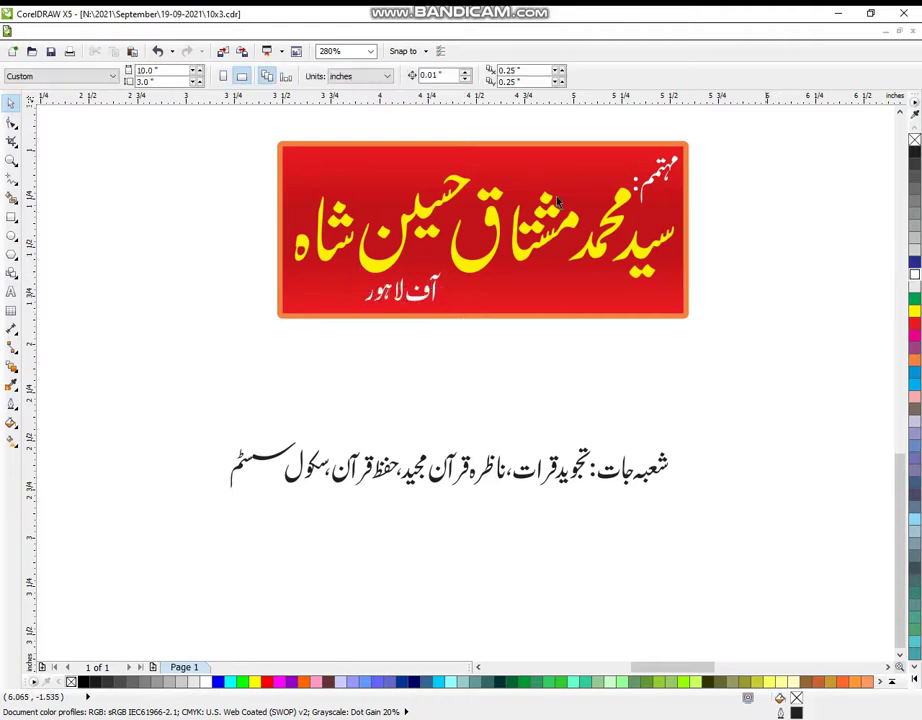
drag(237, 129, 758, 383)
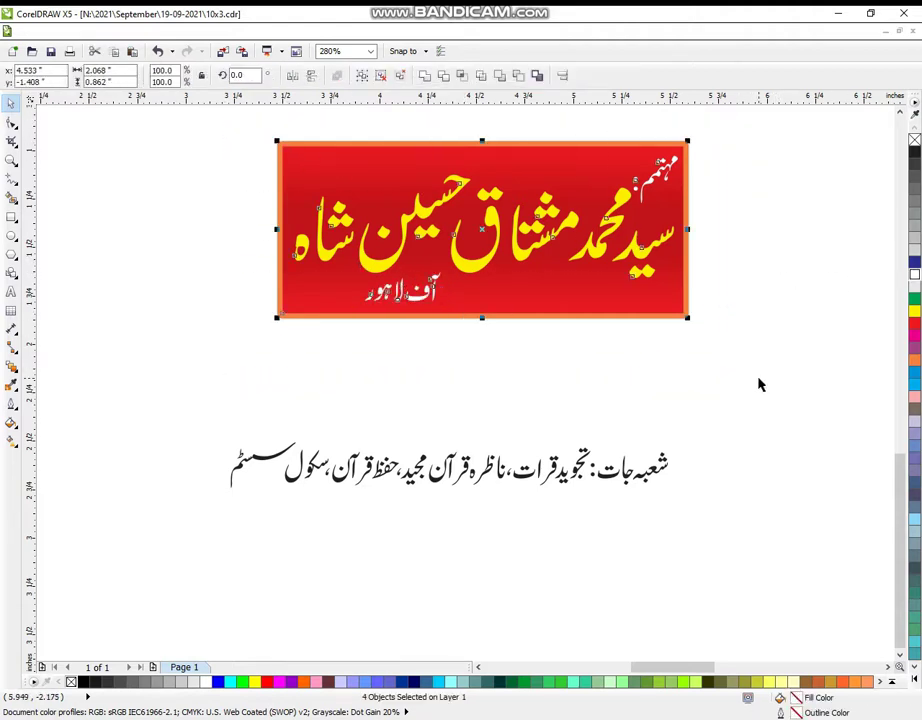
key(Escape)
- Centre the new name plate on the banner's left red box
click(11, 159)
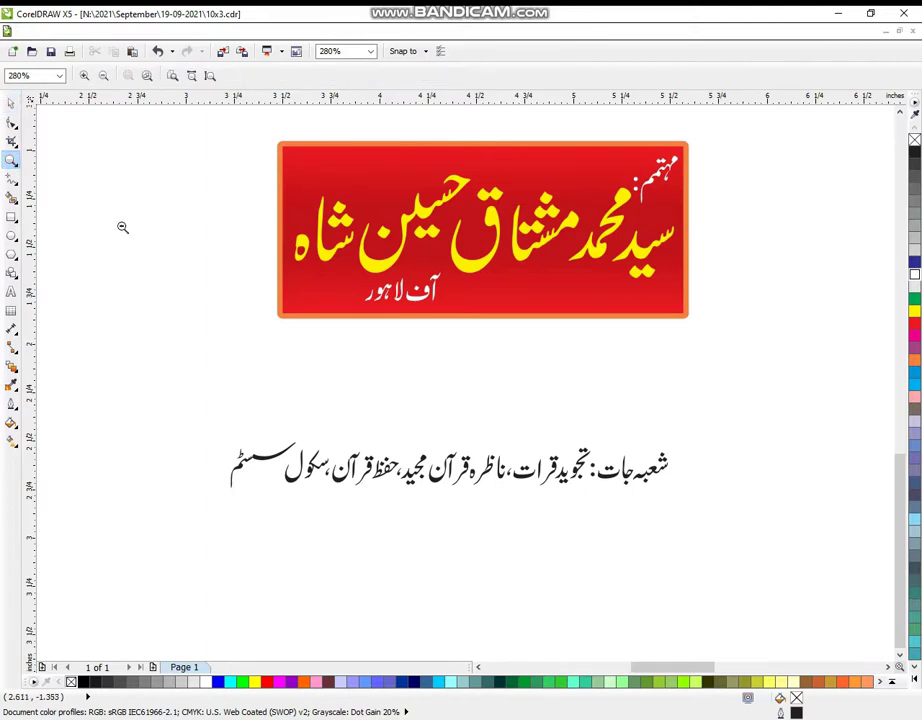
scroll(319, 366, down, 1)
scroll(319, 366, down, 6)
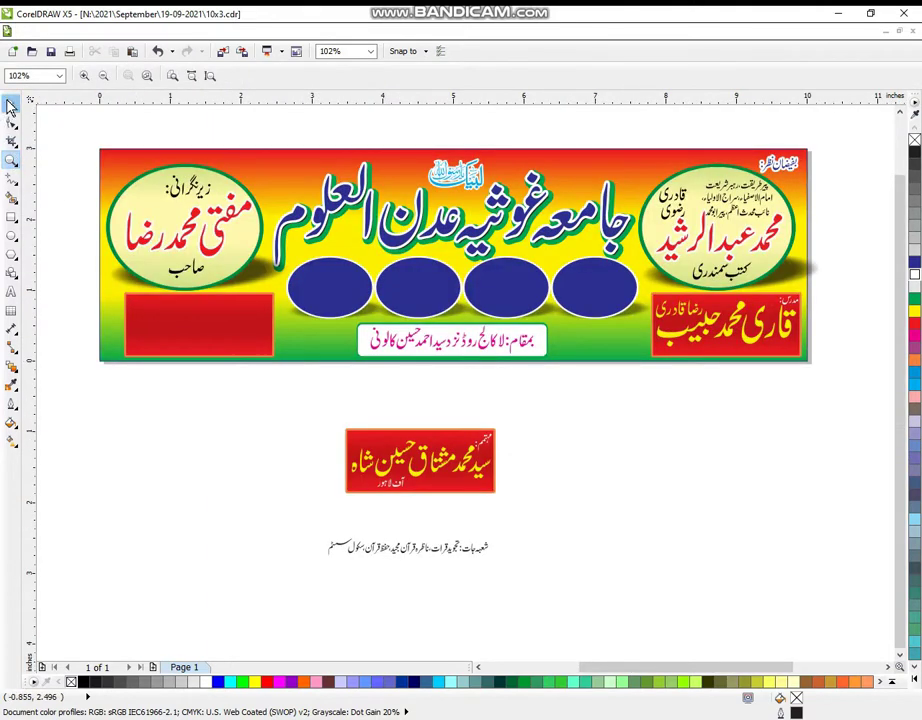
click(11, 106)
click(482, 490)
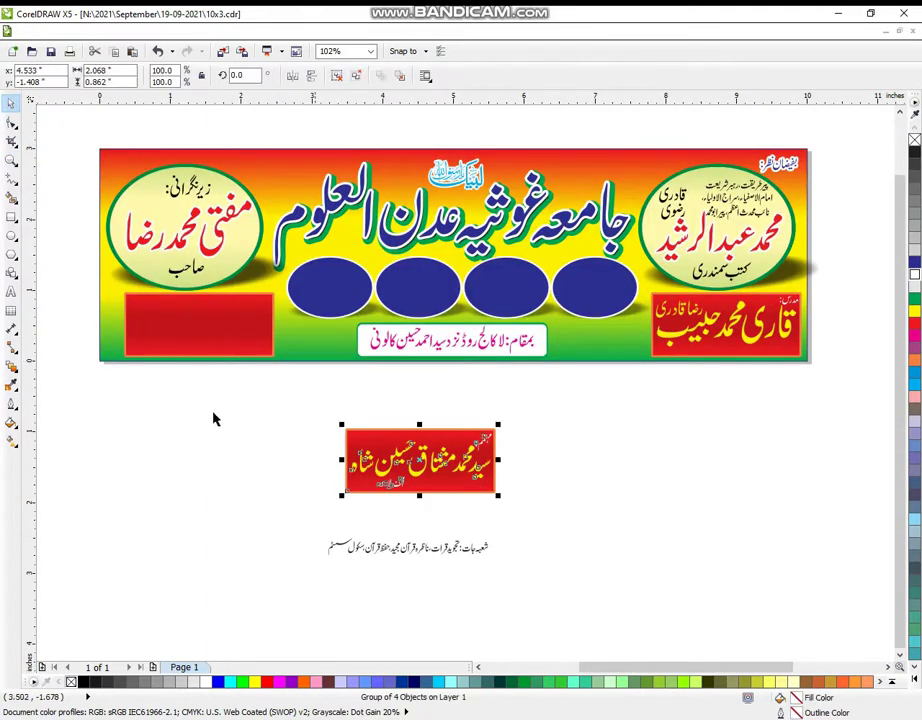
shift+click(178, 335)
key(e)
key(c)
click(362, 437)
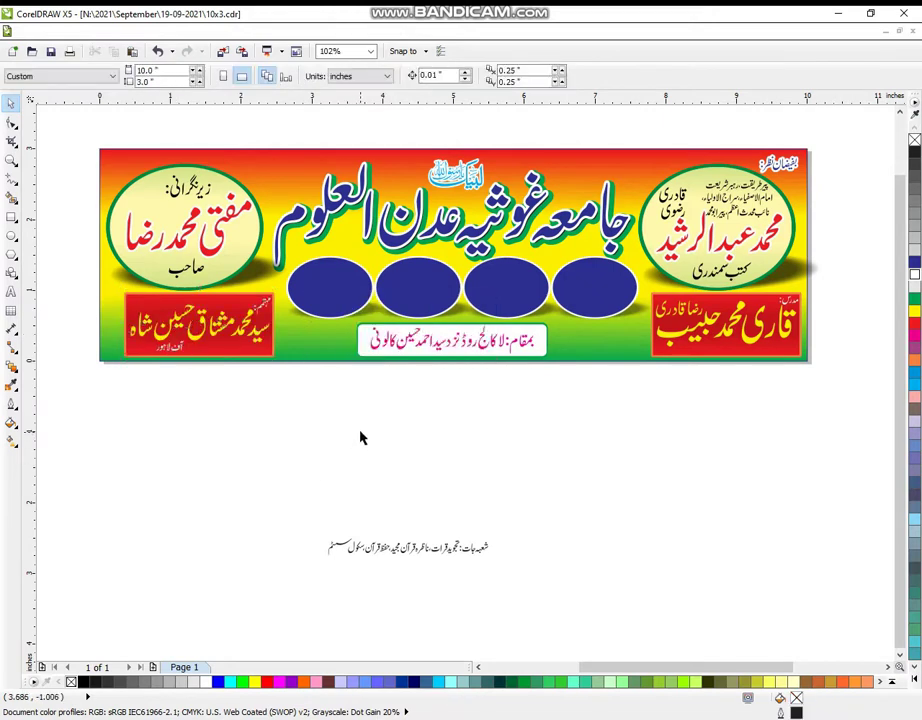
- Copy the fourth blue oval below the banner and delete the course line's leading label
click(588, 298)
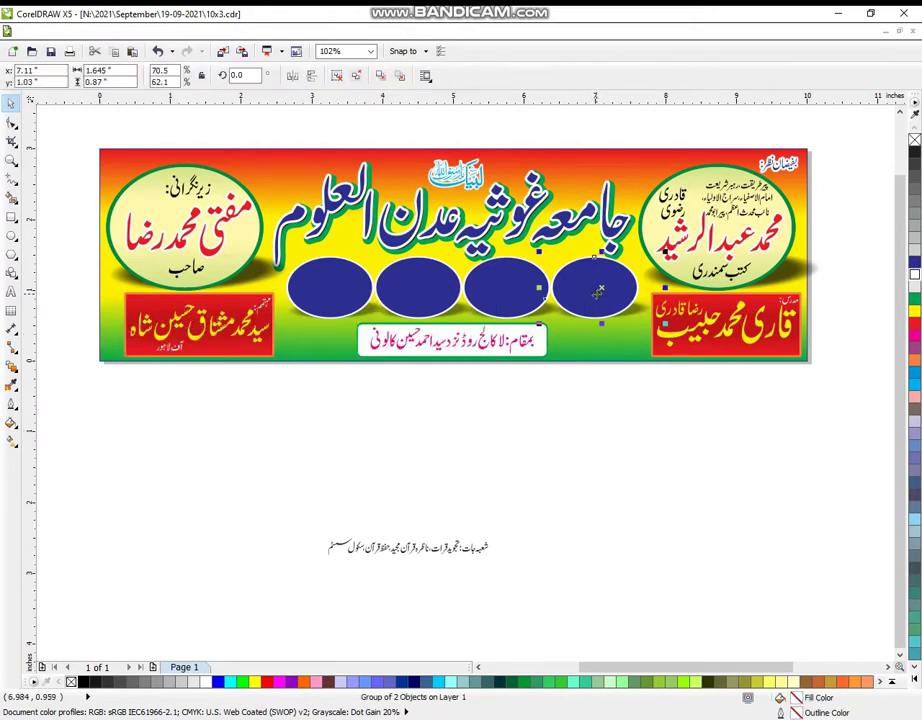
drag(597, 294, 511, 476)
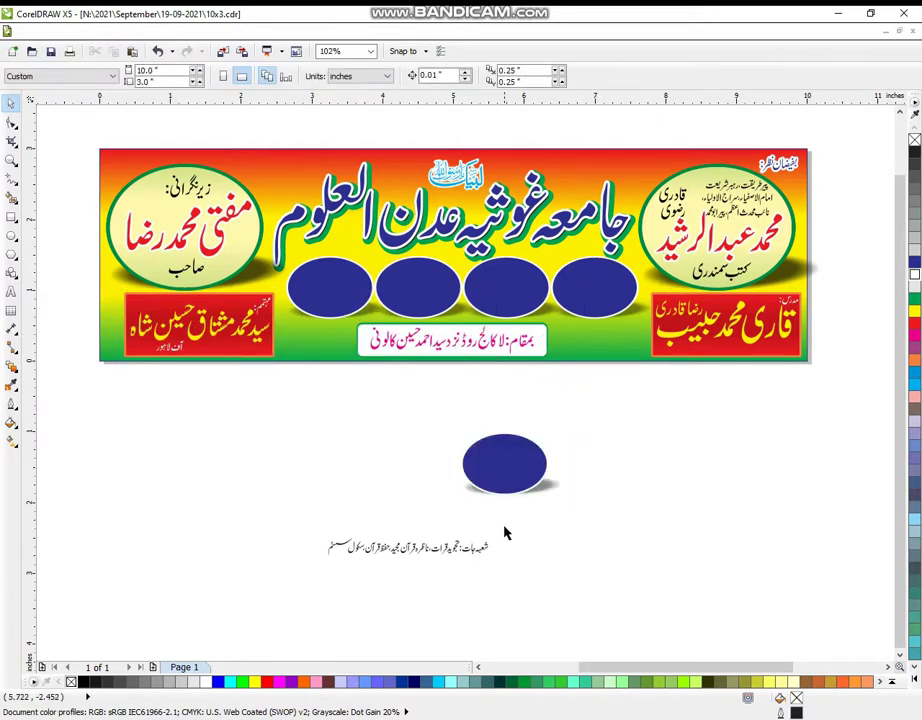
drag(505, 527, 470, 579)
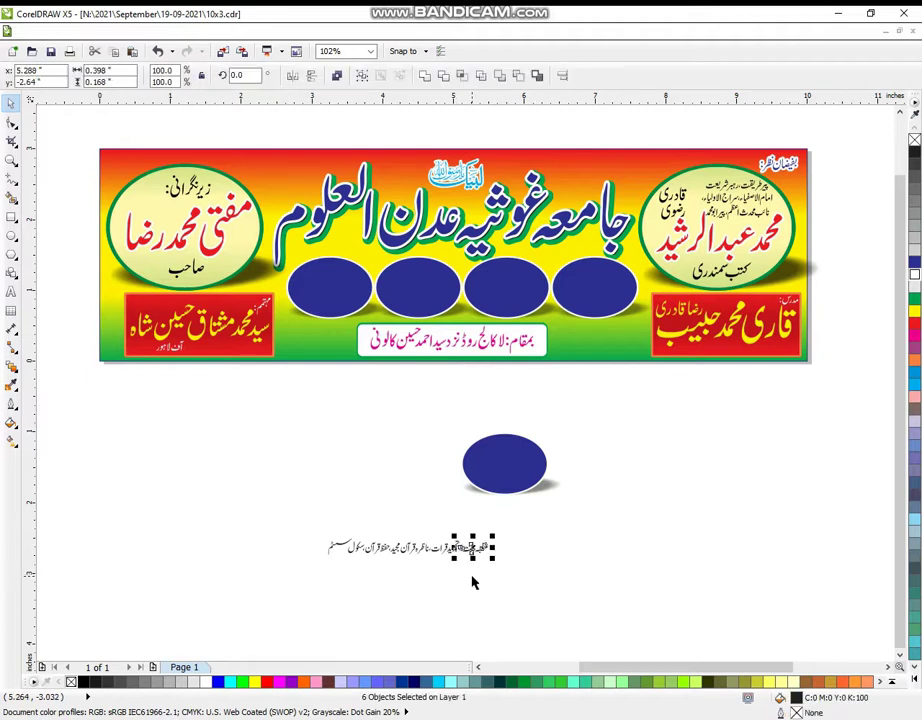
key(Delete)
click(11, 160)
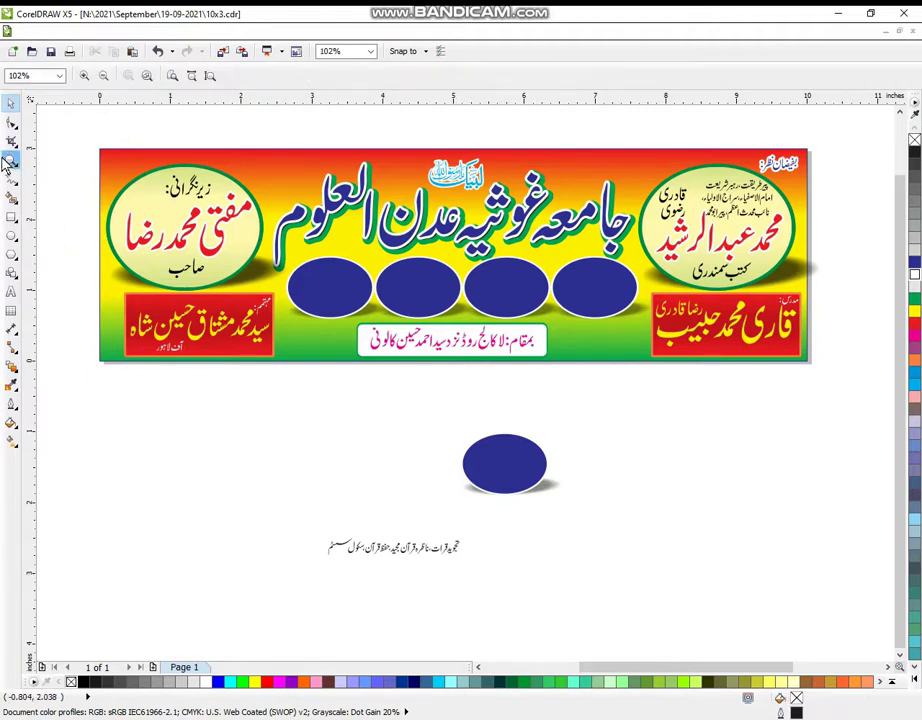
drag(162, 362, 678, 628)
- Group تجوید قرات, enlarge it in yellow inside the oval copy, and copy the blank oval leftward
drag(163, 243, 788, 624)
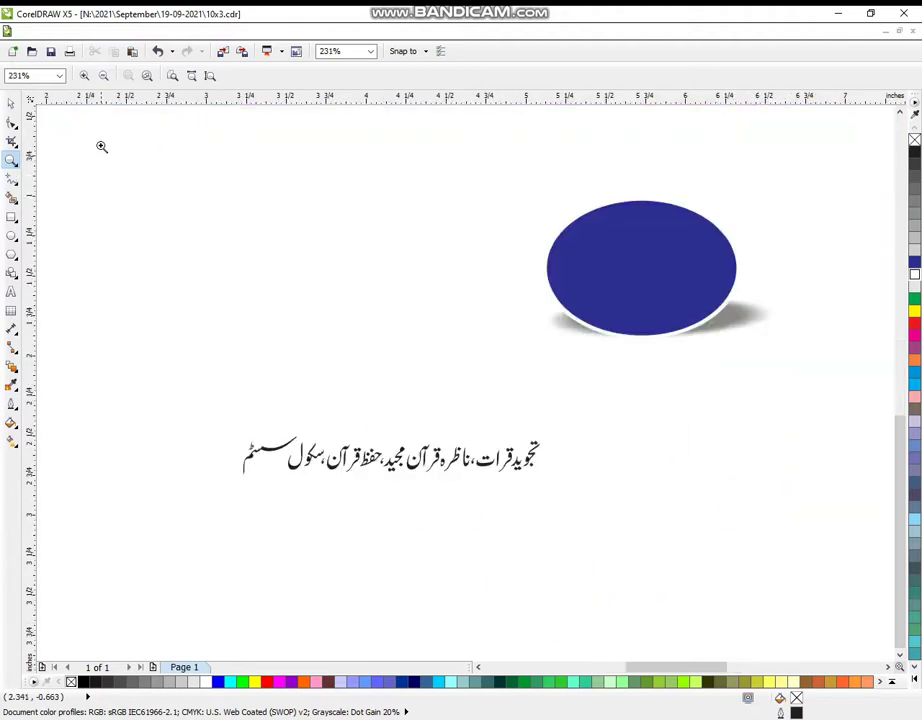
drag(101, 146, 815, 556)
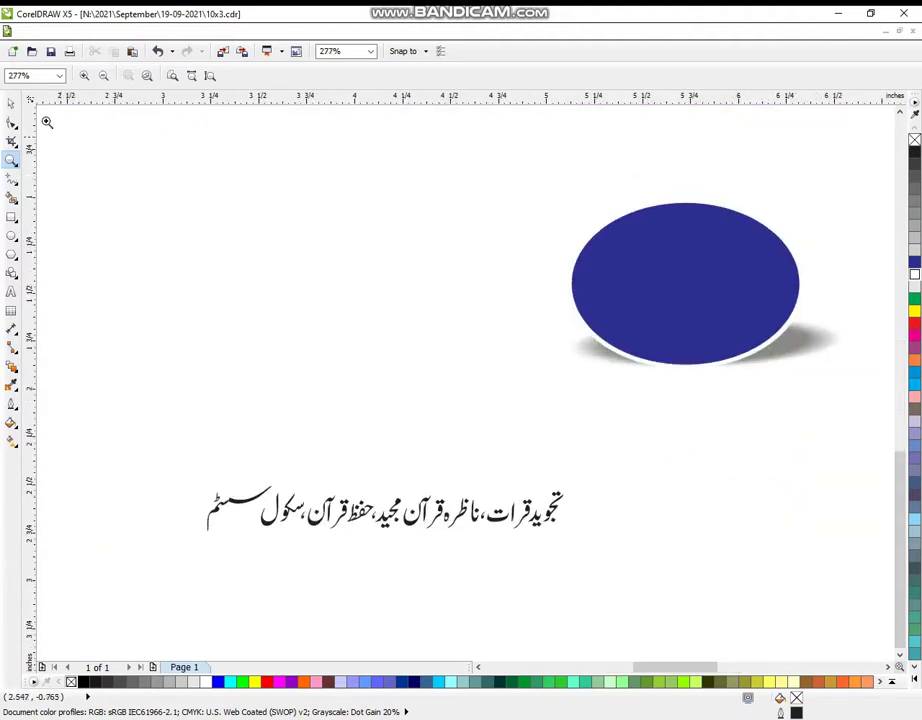
click(10, 103)
drag(641, 457, 484, 556)
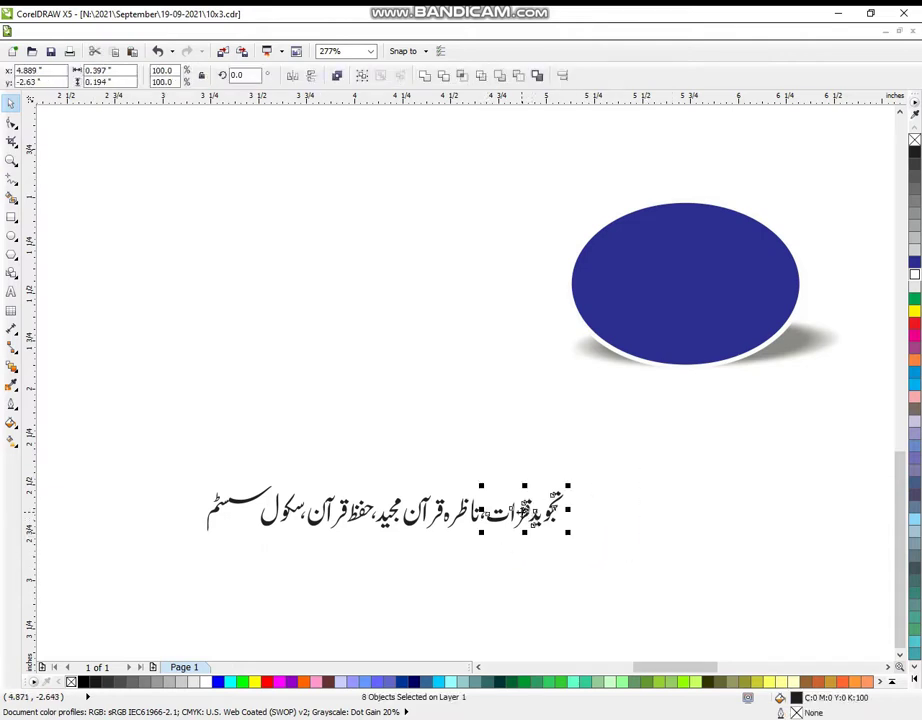
drag(523, 505, 750, 280)
key(ctrl+g)
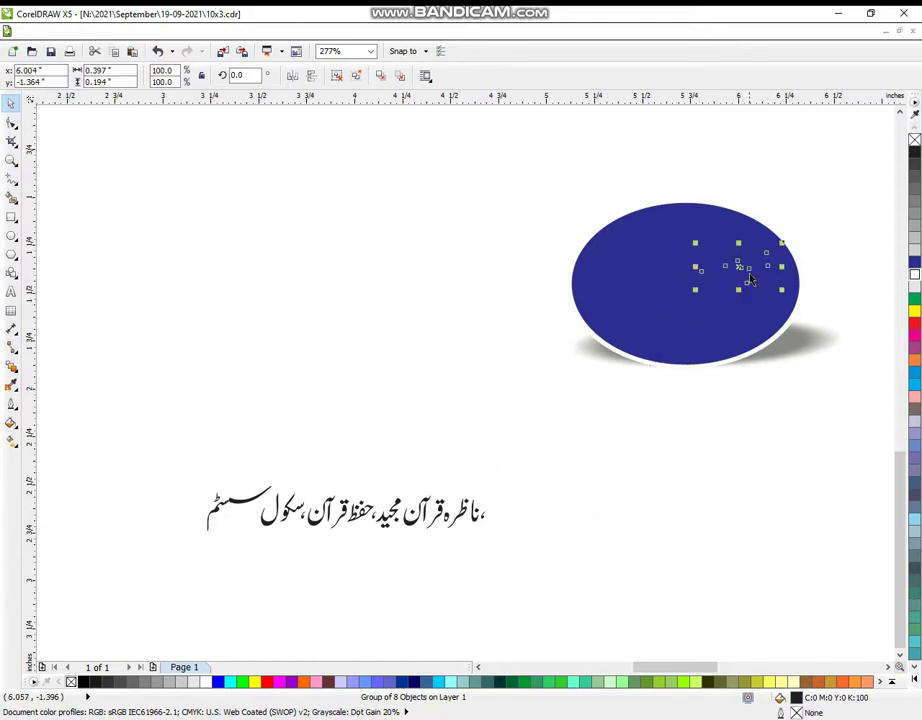
click(914, 310)
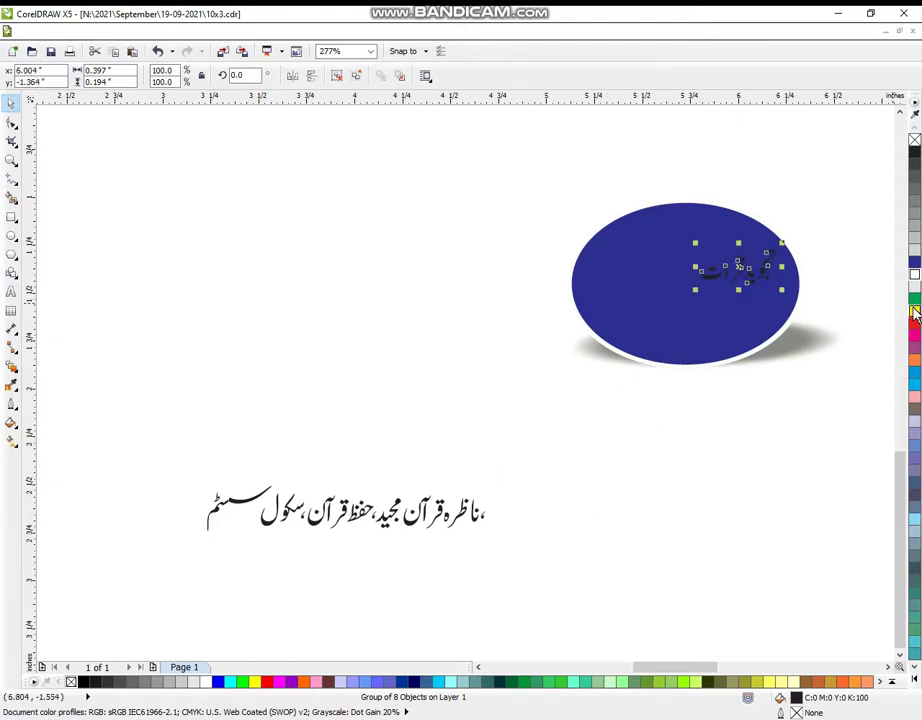
drag(695, 290, 586, 345)
drag(684, 292, 688, 285)
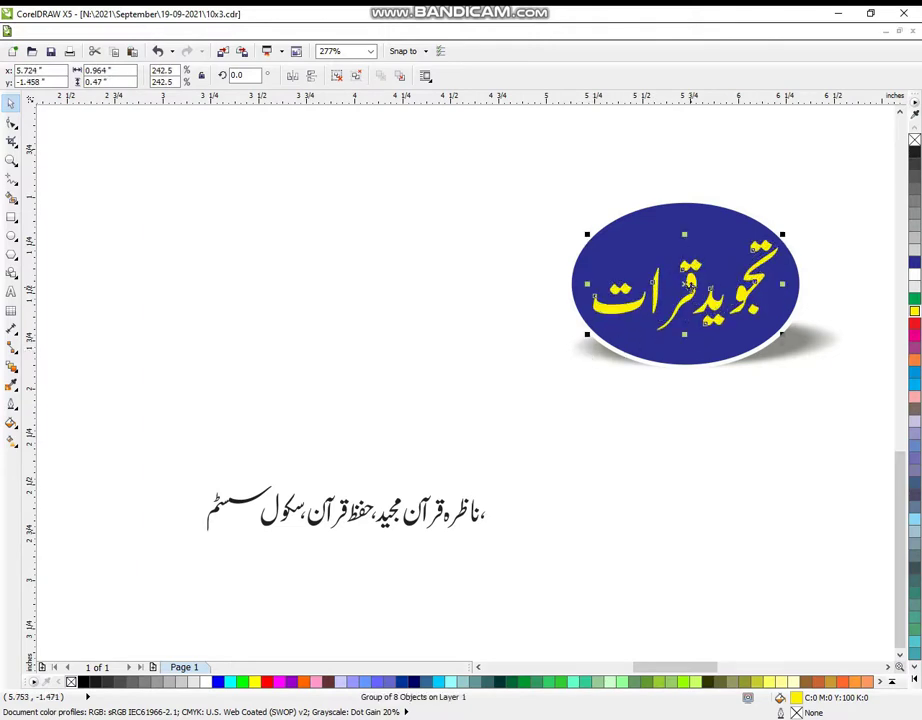
drag(730, 350, 351, 327)
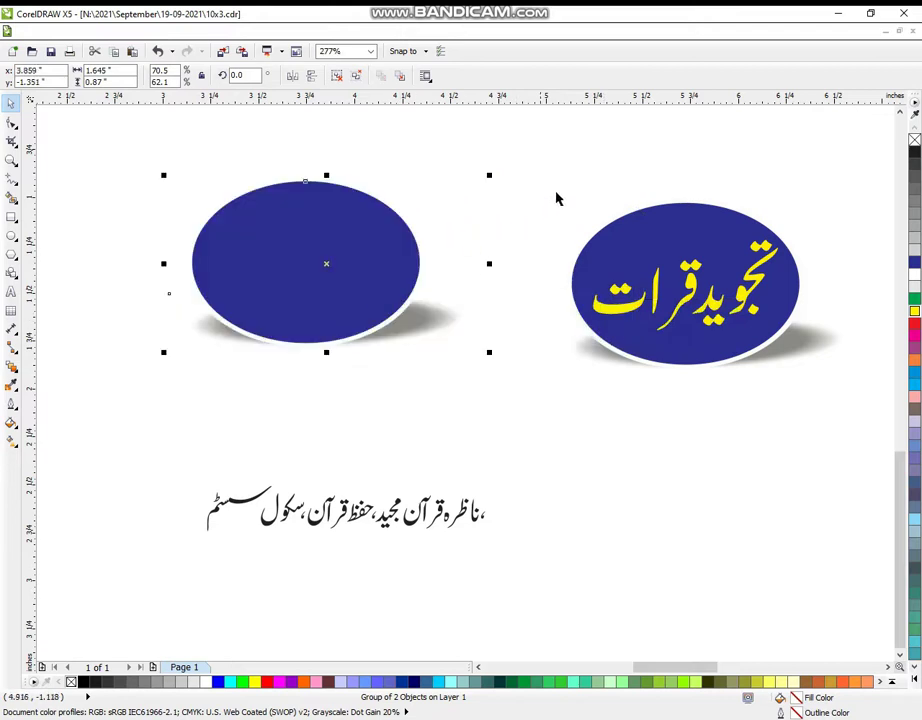
- Group the تجوید قرات badge, move it up-right, and shift the blank oval right
click(550, 185)
drag(531, 156, 868, 460)
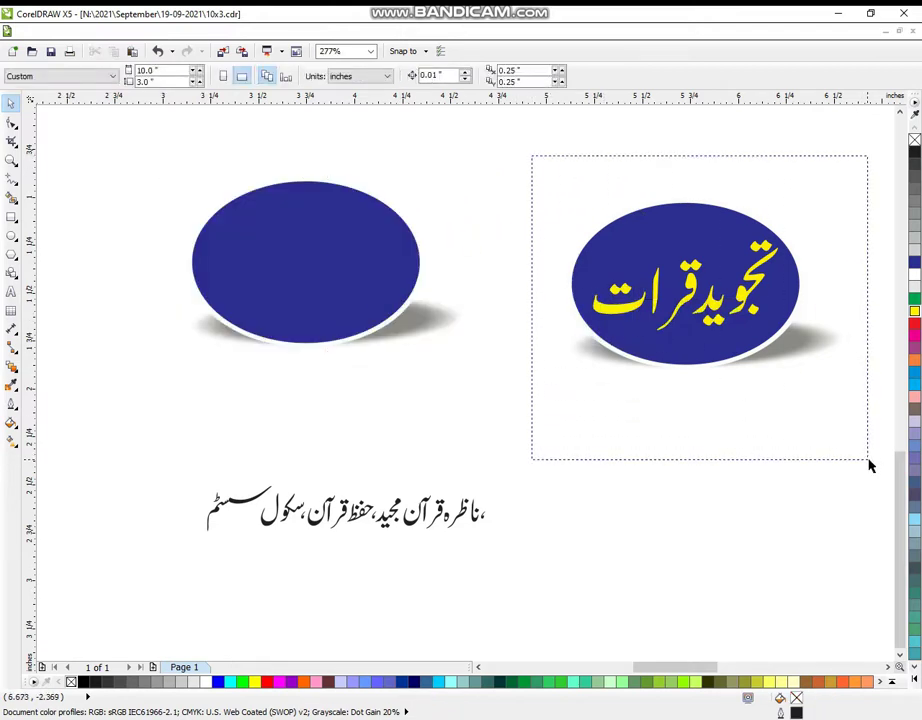
drag(710, 306, 789, 236)
key(ctrl+g)
drag(400, 310, 470, 317)
click(484, 523)
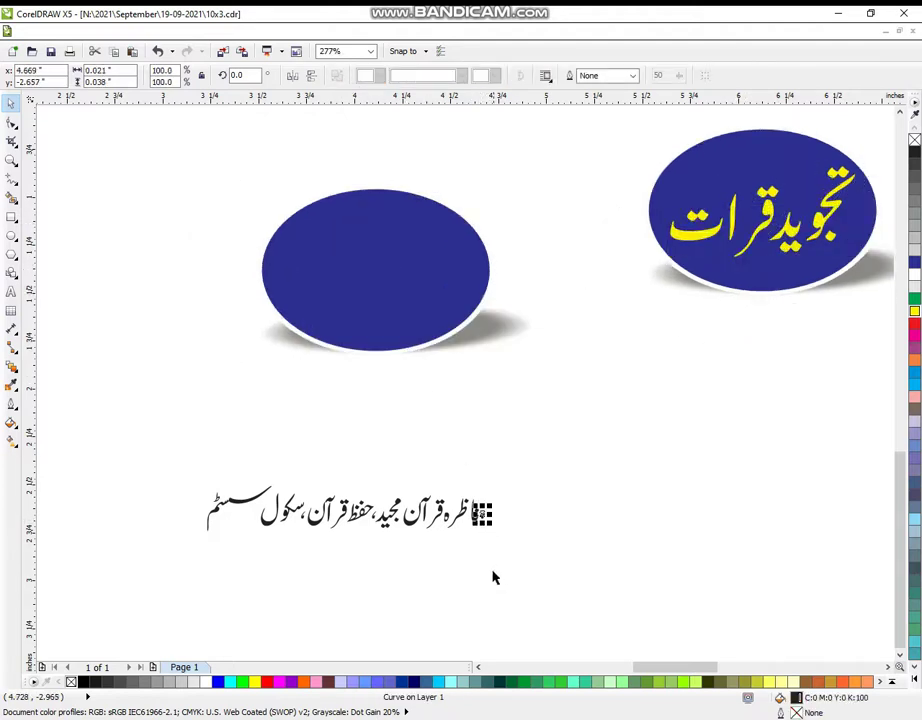
- Group ناظرہ قرآن مجید, scale it yellow onto the blank oval, and duplicate the badge below-right
drag(518, 455, 367, 550)
drag(448, 530, 530, 482)
click(535, 530)
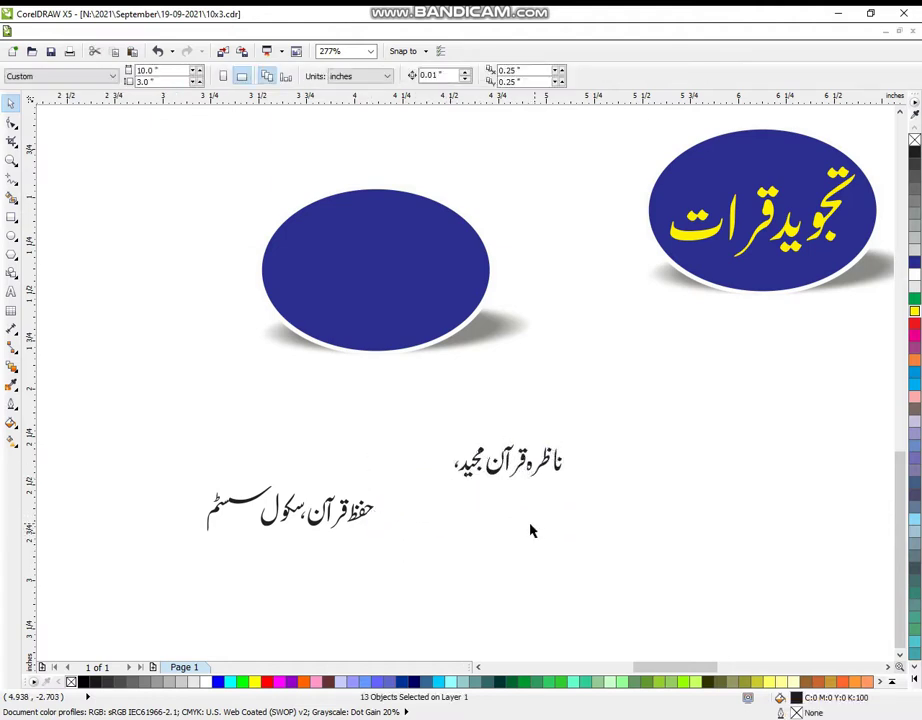
drag(470, 448, 446, 503)
drag(621, 430, 280, 335)
key(ctrl+g)
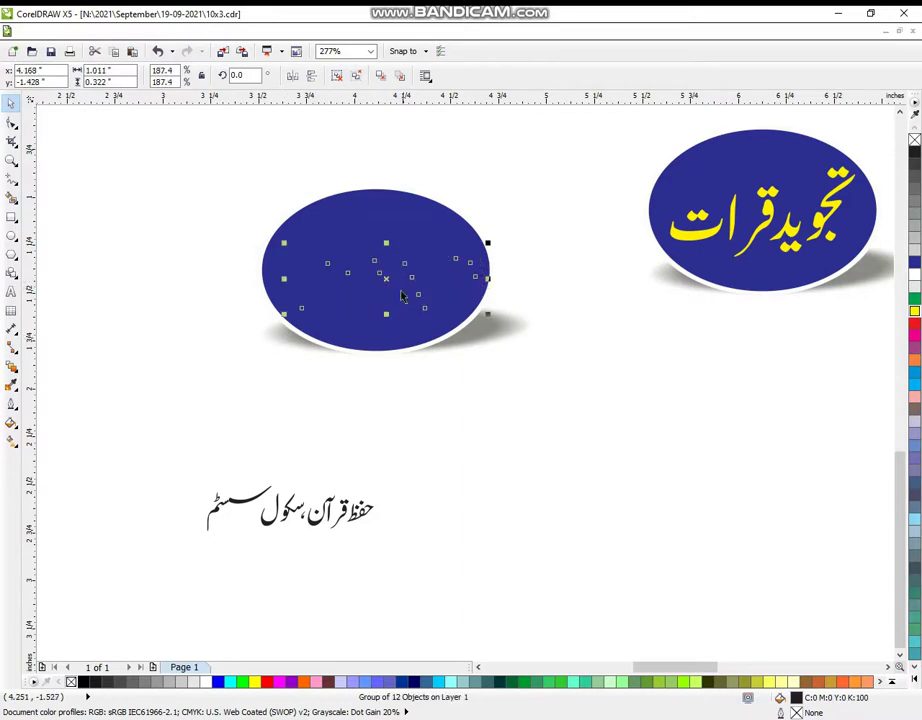
drag(392, 279, 382, 271)
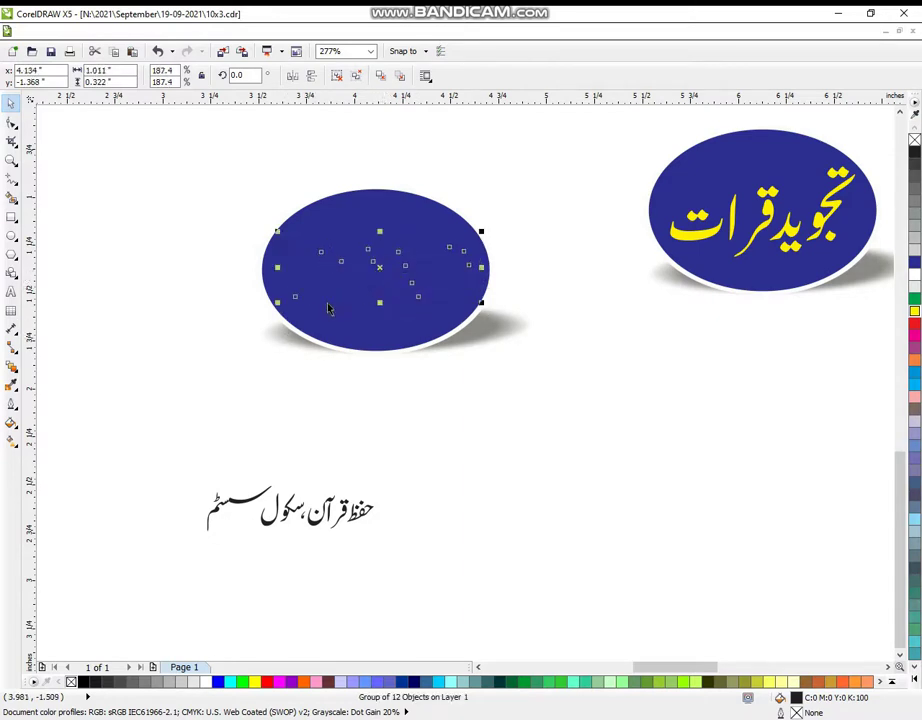
mouse_move(279, 312)
mouse_down()
mouse_move(263, 309)
mouse_move(272, 315)
mouse_up()
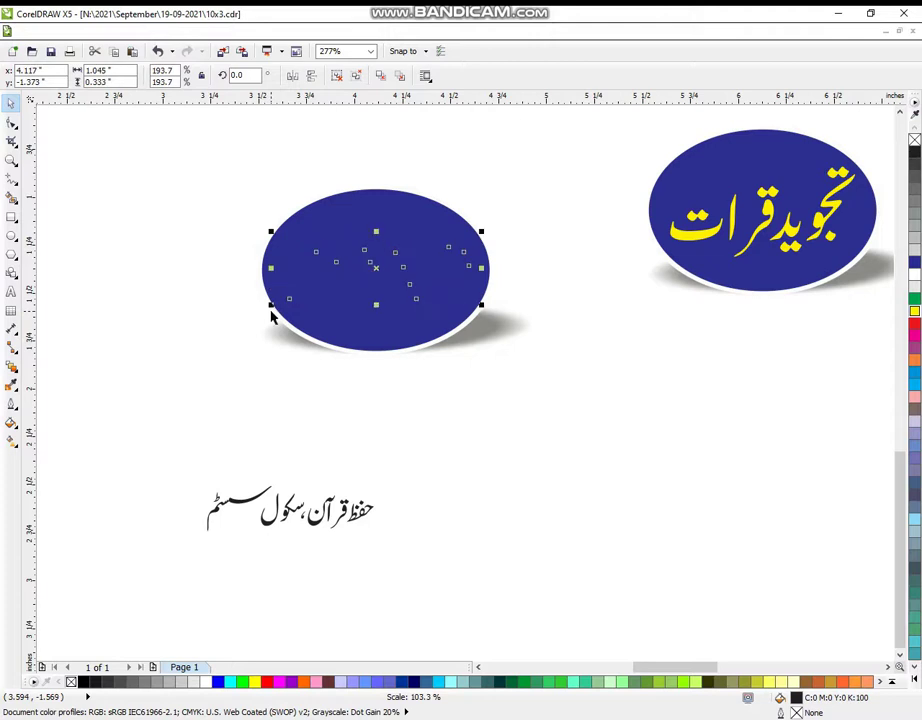
click(913, 313)
key(Escape)
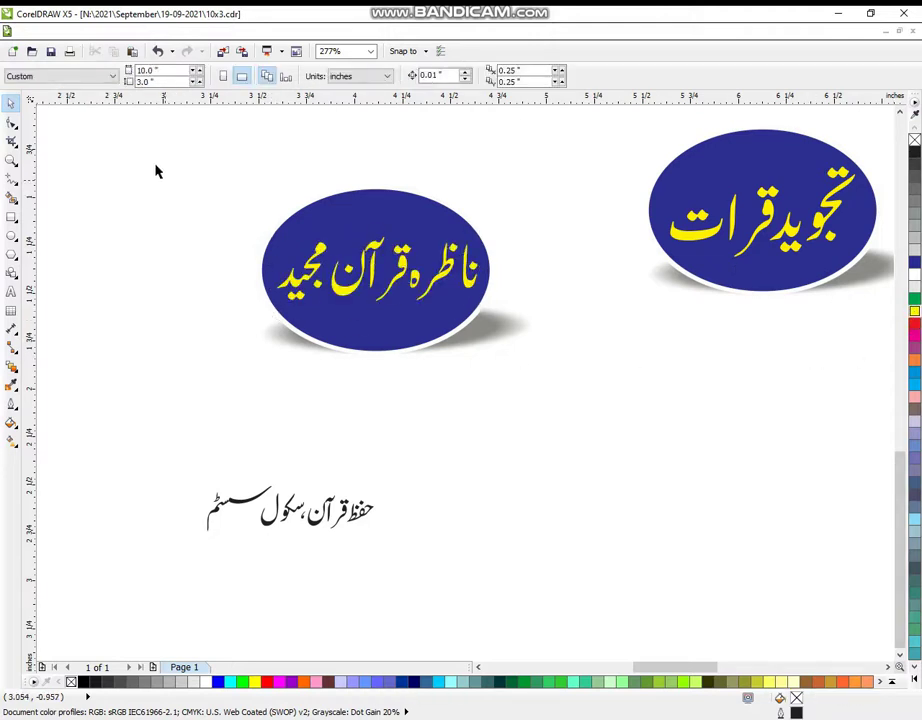
drag(146, 150, 595, 414)
drag(471, 325, 742, 558)
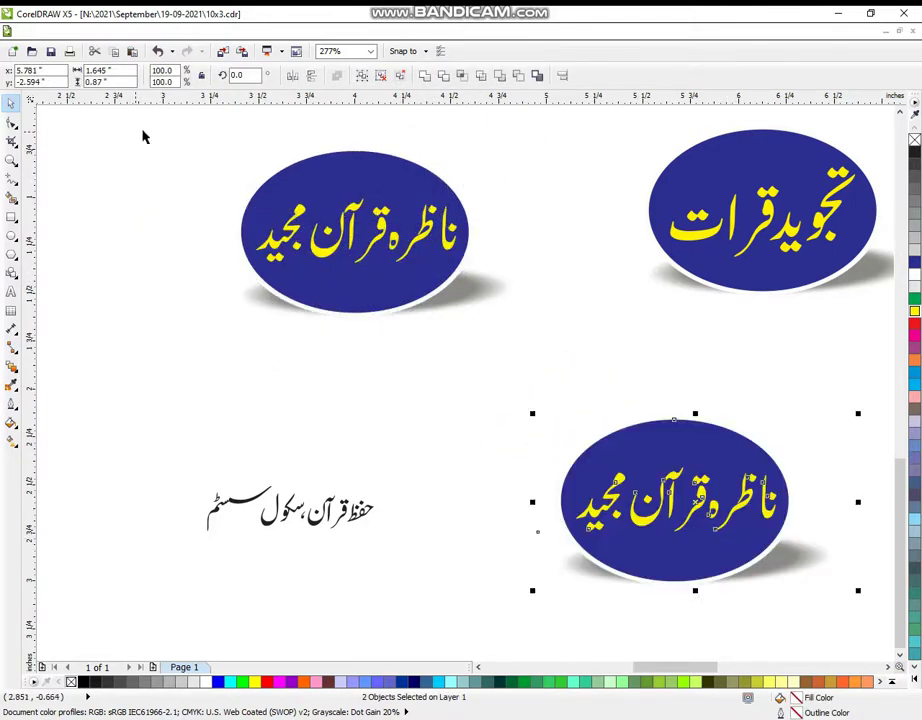
- Group the ناظرہ قرآن مجید badge beside تجوید قرات and delete the lower copy's text
drag(143, 137, 575, 374)
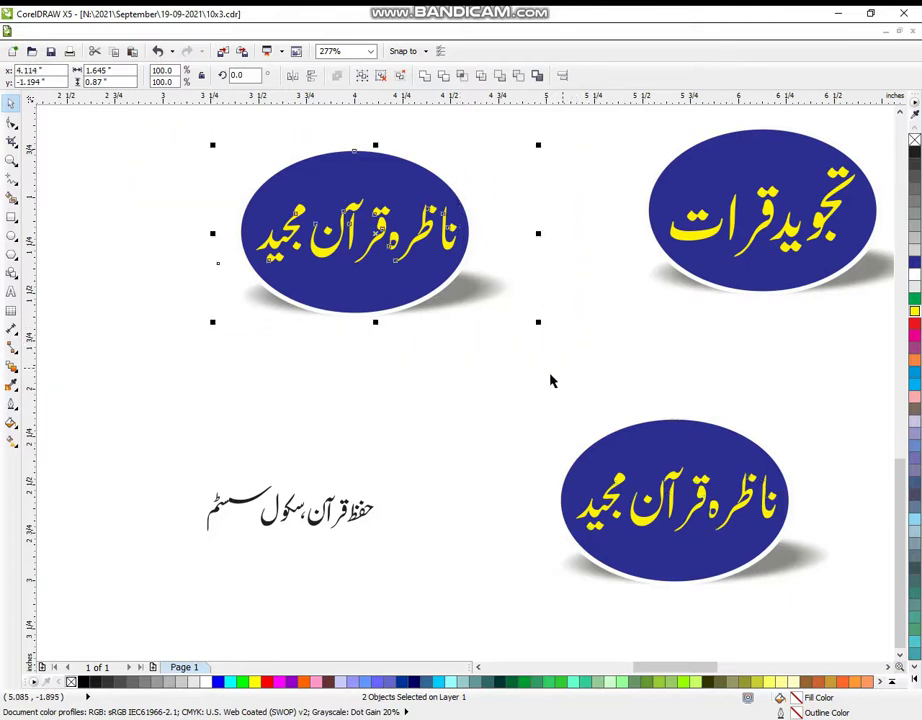
key(ctrl+g)
drag(417, 288, 577, 249)
click(618, 334)
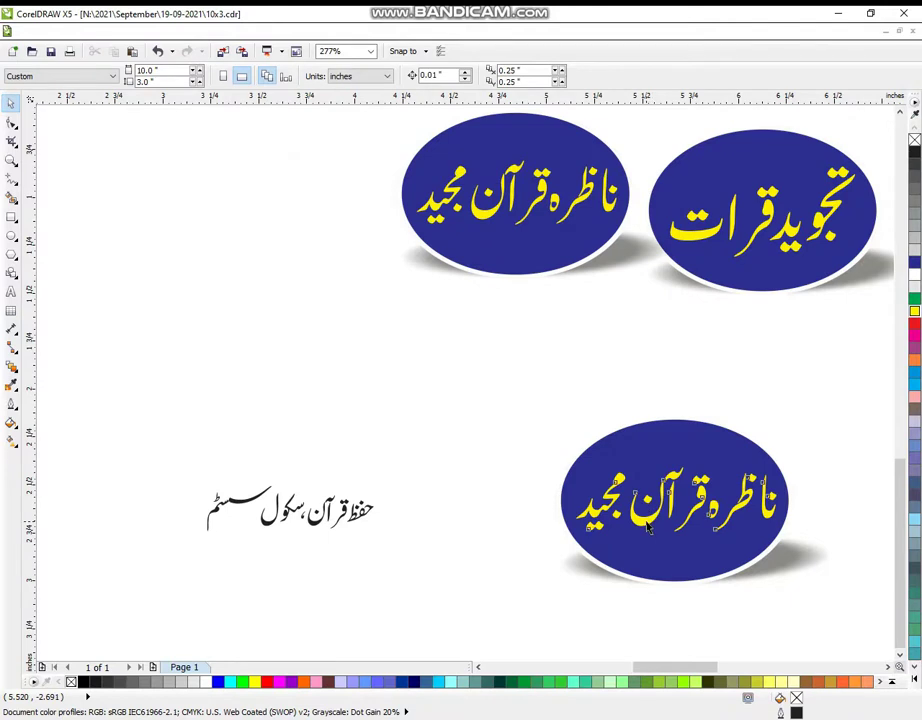
click(620, 527)
key(Delete)
- Group حفظ قرآن, enlarge it onto the blank oval, bring it to front, and colour it yellow
drag(422, 453, 308, 560)
key(ctrl+g)
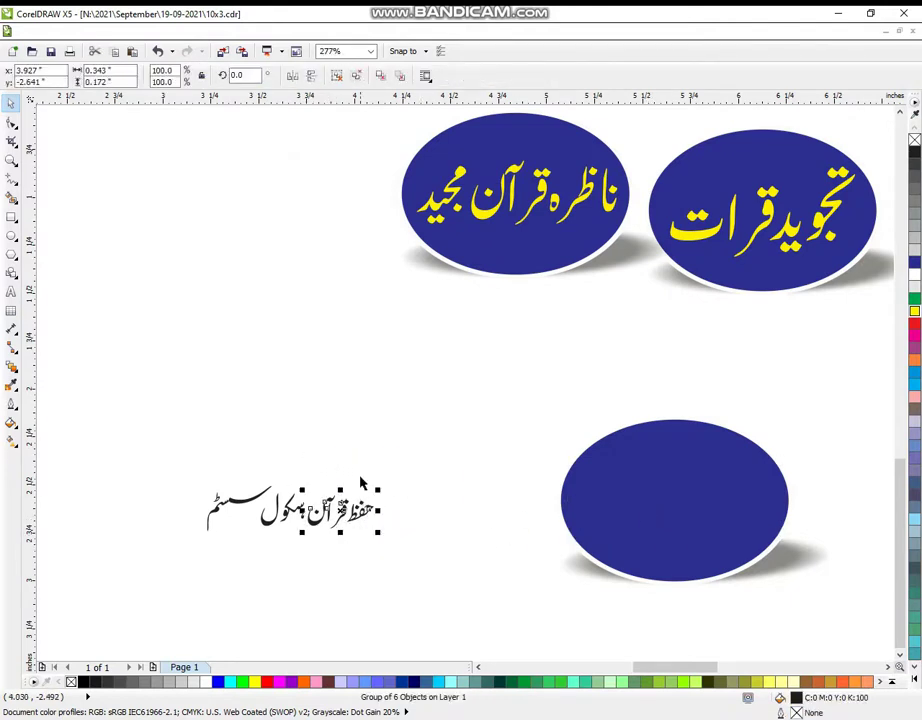
drag(378, 490, 488, 437)
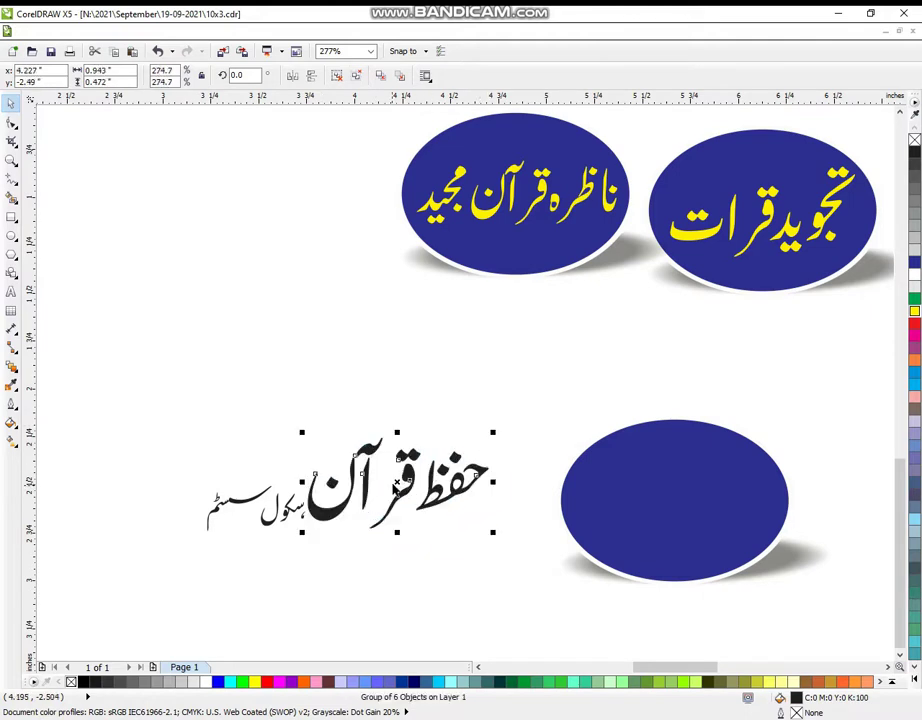
drag(315, 535, 573, 552)
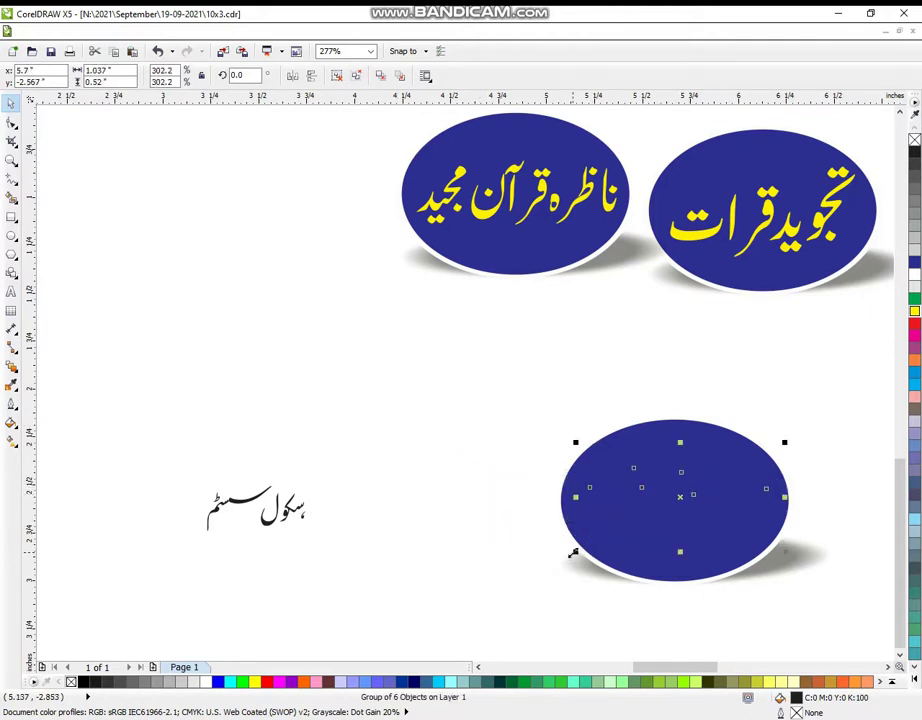
key(shift+Page_Up)
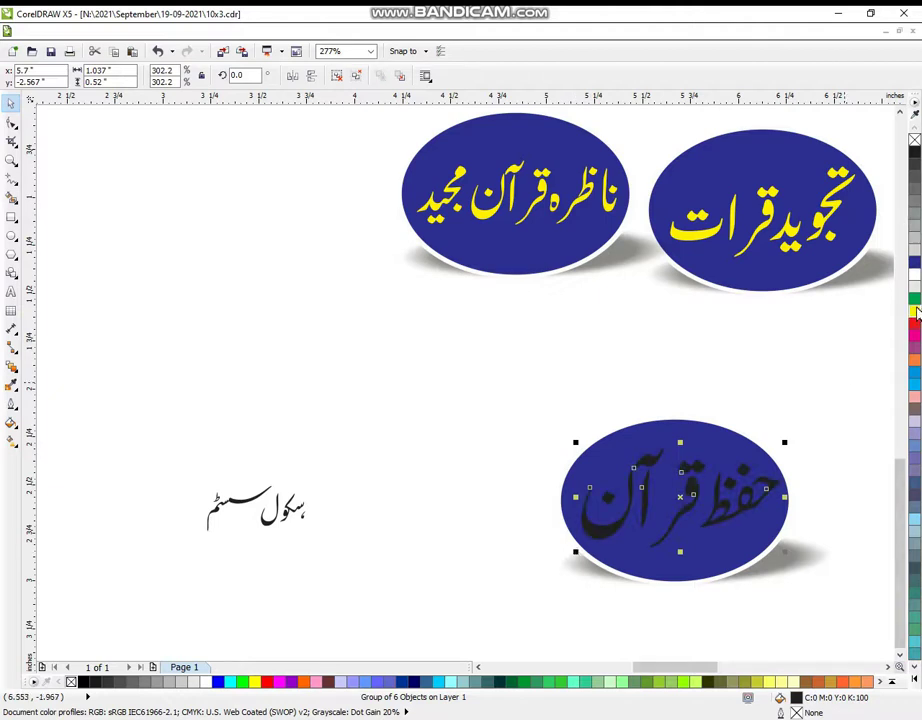
click(467, 361)
- Copy a blank oval to the left, then group the حفظ قرآن badge and move it up-right
click(697, 580)
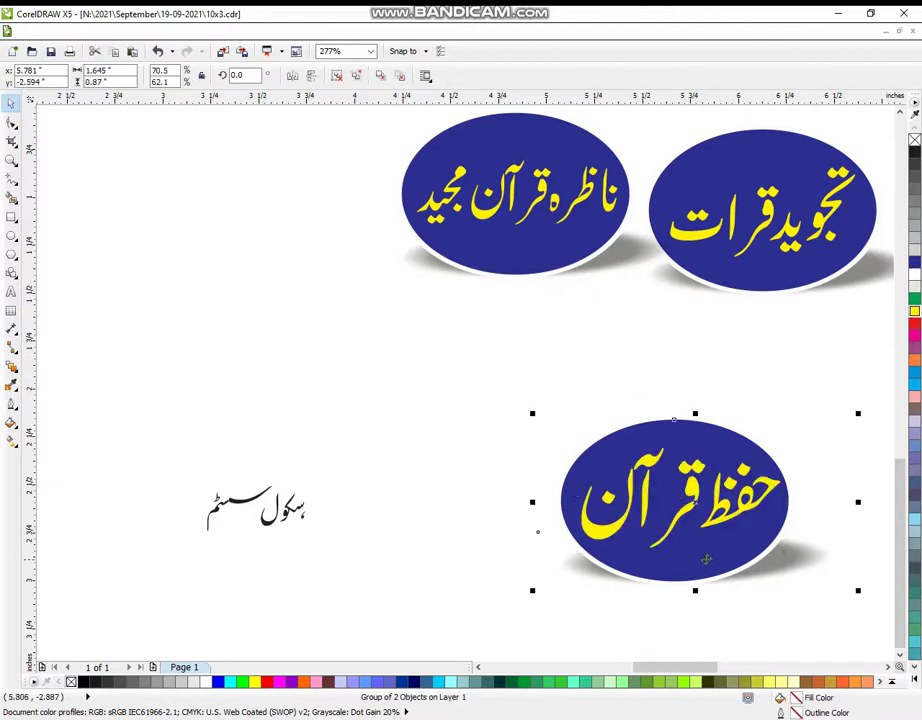
drag(697, 580, 288, 434)
drag(484, 368, 890, 650)
key(ctrl+g)
drag(714, 578, 760, 548)
click(303, 520)
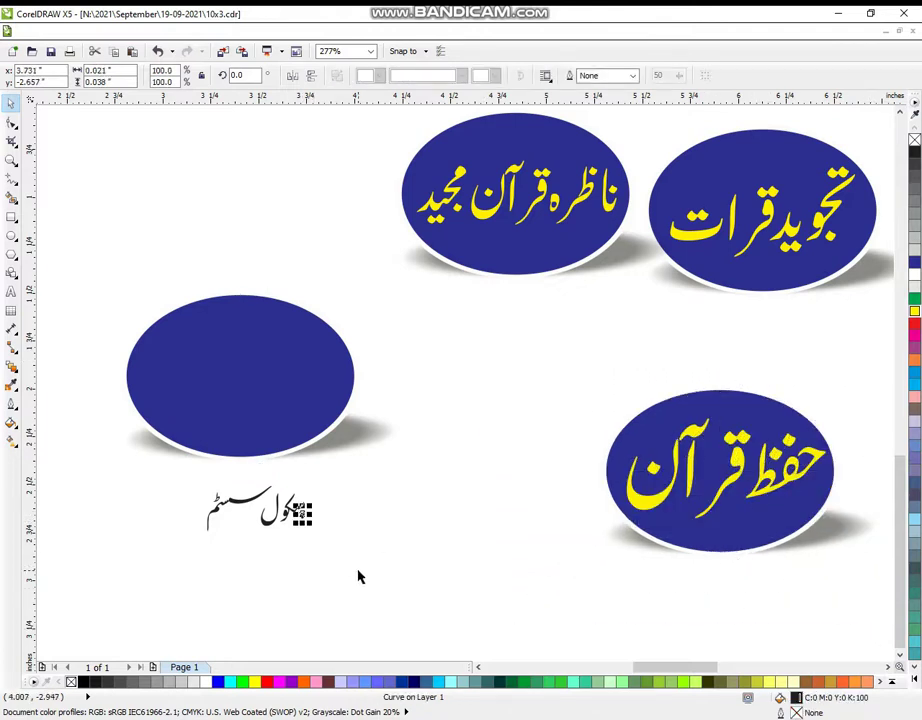
- Group the سکول سسٹم letters, then move and enlarge them inside the blank left oval
click(162, 568)
drag(156, 551, 378, 476)
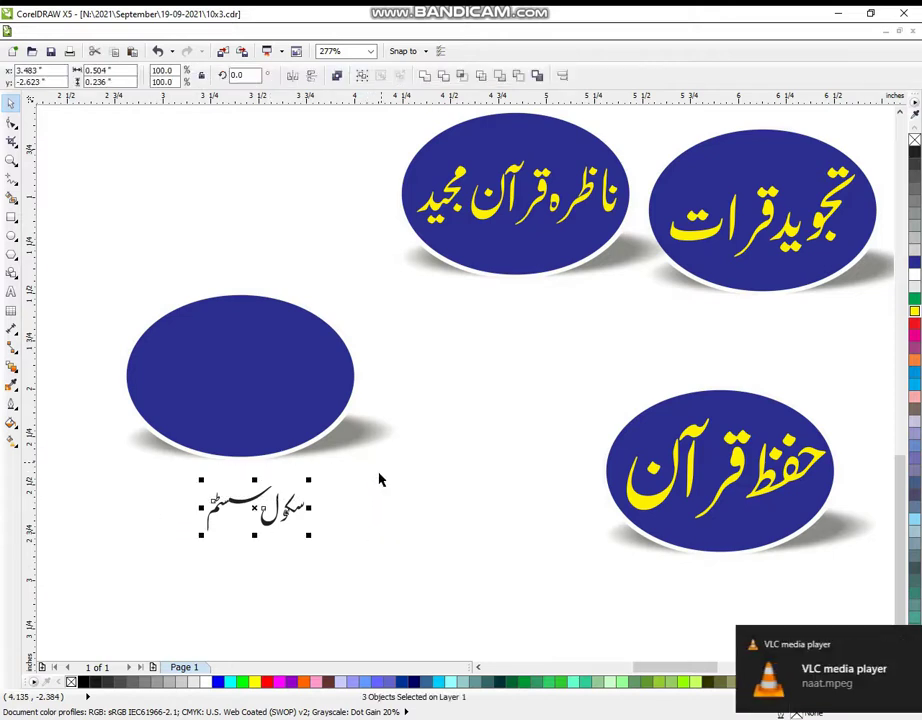
key(ctrl+g)
drag(251, 513, 291, 366)
drag(243, 388, 150, 431)
drag(252, 383, 248, 371)
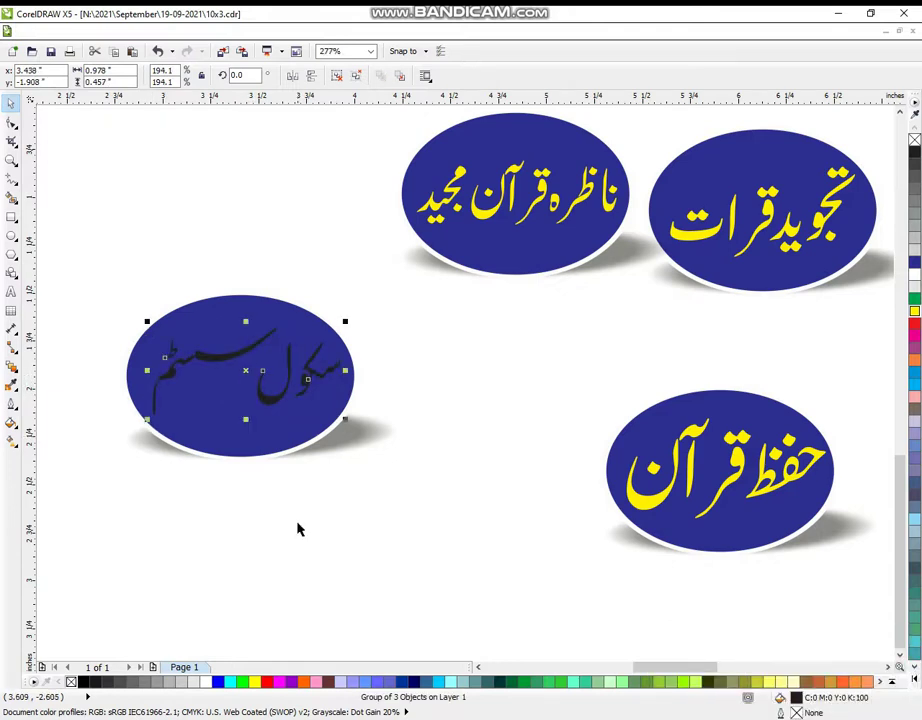
- Colour سکول سسٹم yellow and group it with its blue oval
key(Escape)
drag(102, 264, 352, 452)
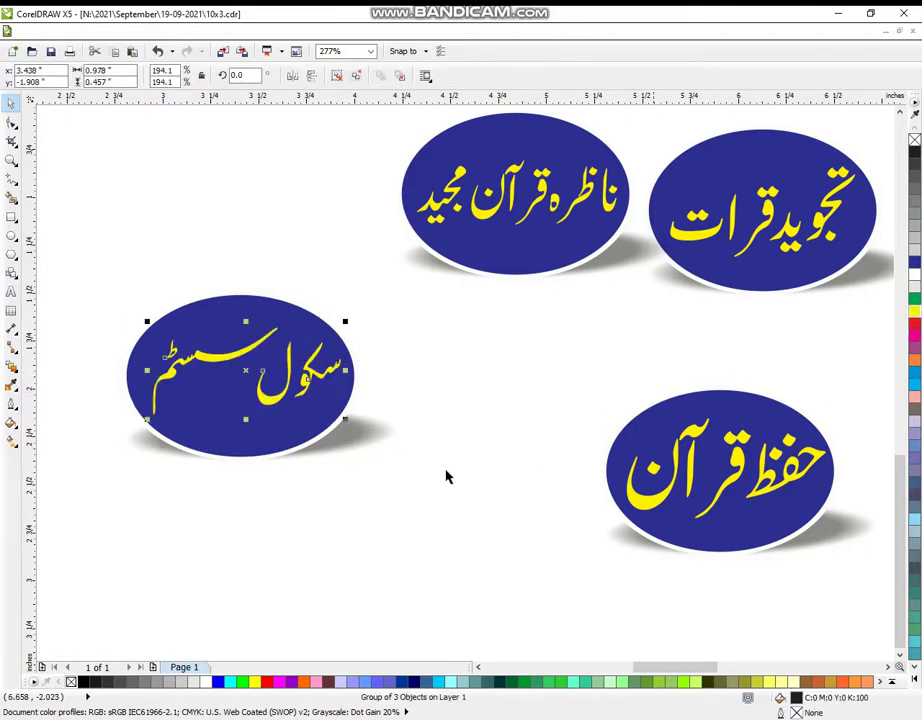
click(110, 321)
drag(52, 228, 434, 578)
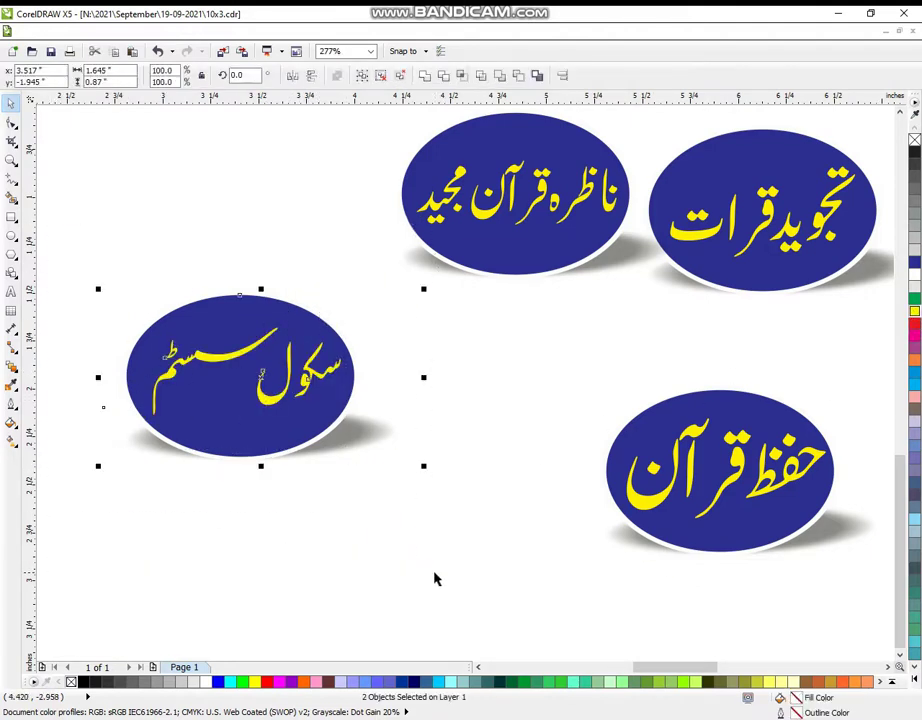
key(ctrl+g)
click(76, 226)
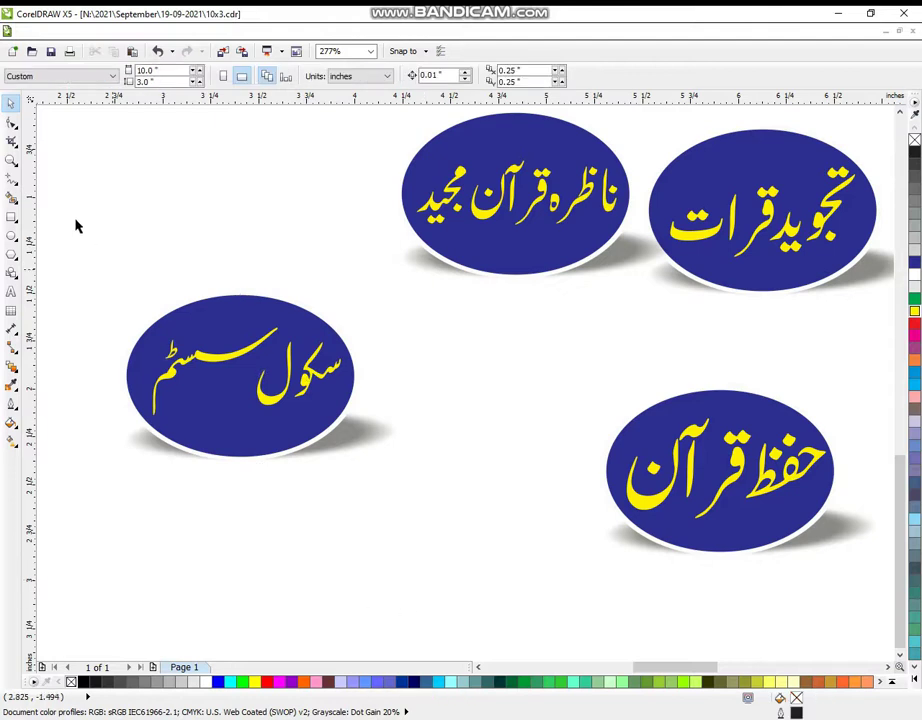
click(12, 161)
- Centre the تجوید قرات and ناظرہ قرآن مجید labels on the fourth and third ovals
scroll(237, 257, down, 4)
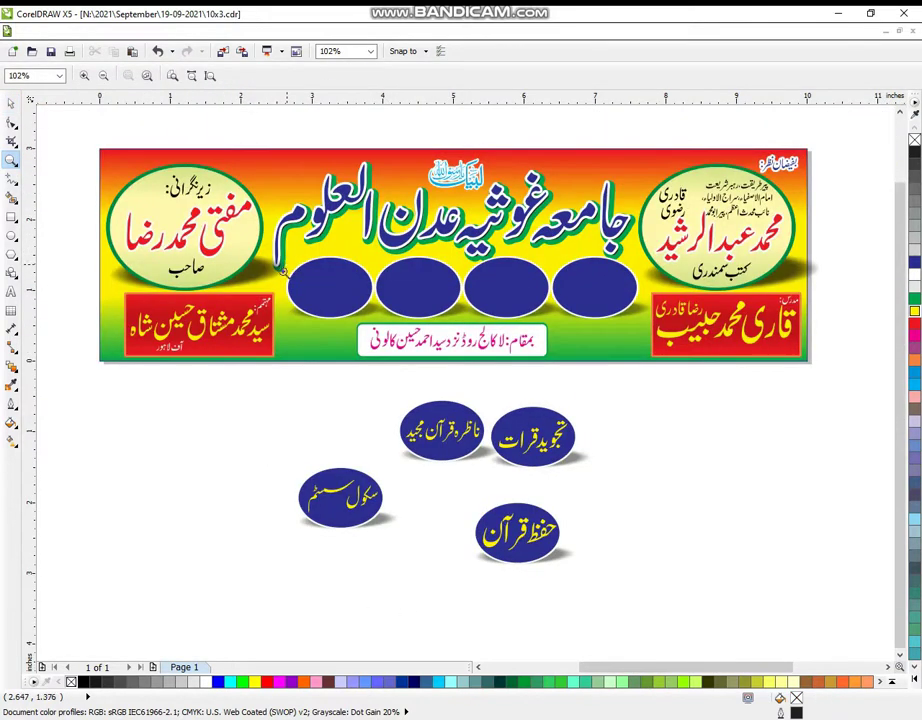
drag(193, 199, 718, 617)
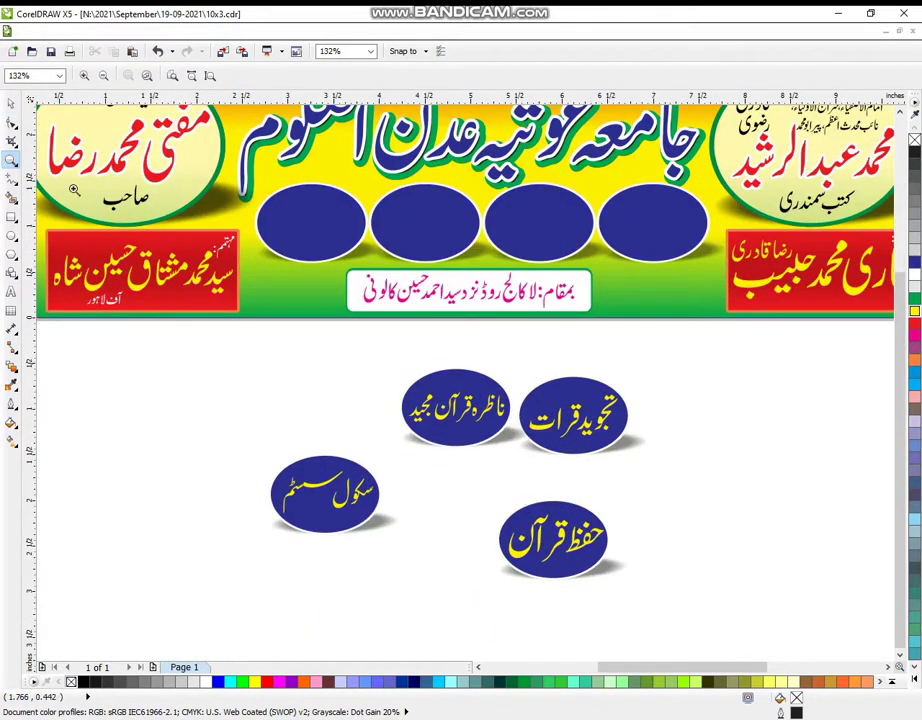
click(10, 103)
click(614, 446)
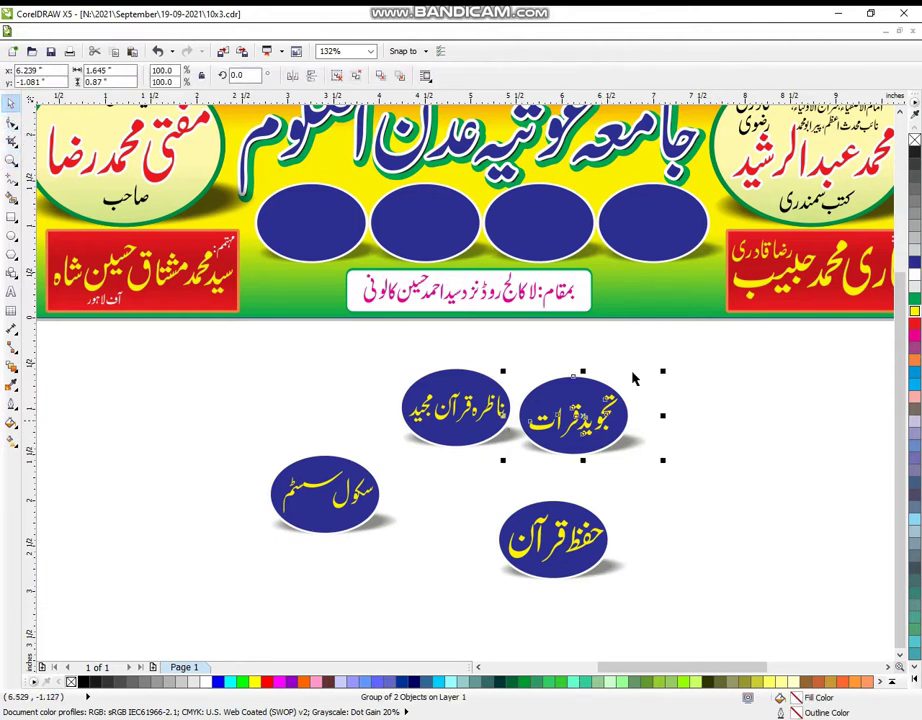
shift+click(654, 190)
key(e)
key(c)
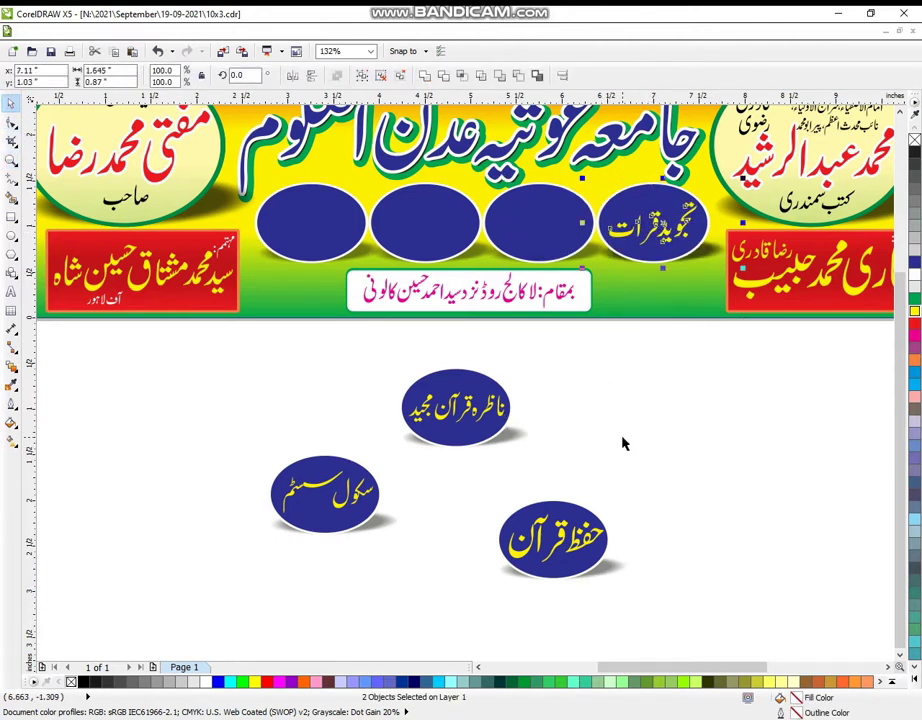
click(455, 405)
shift+click(549, 244)
key(e)
key(c)
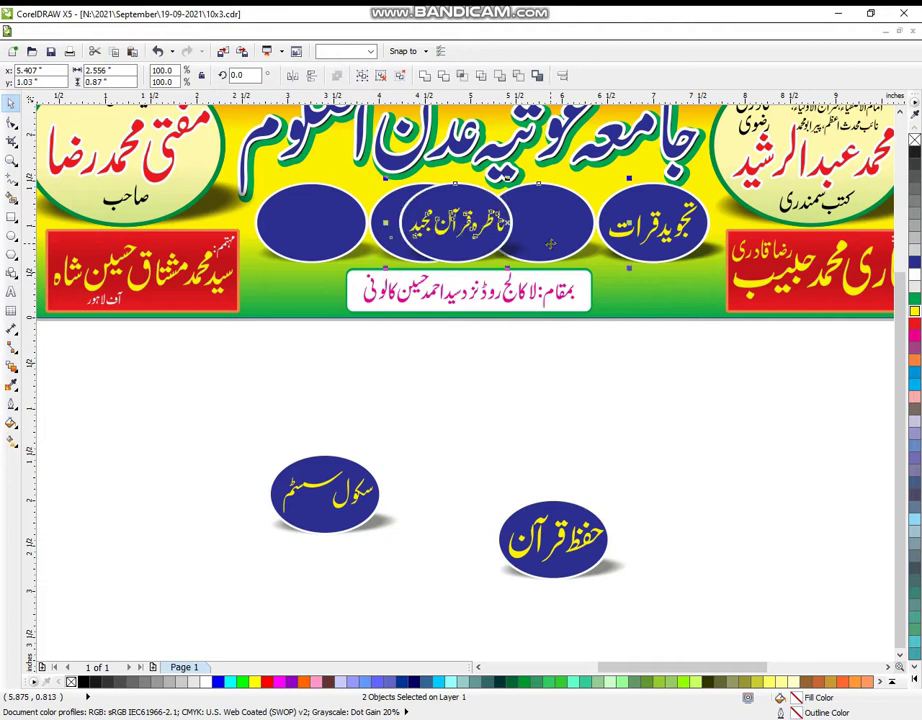
- Centre the حفظ قرآن and سکول سسٹم labels on the second and first ovals
click(574, 500)
shift+click(449, 230)
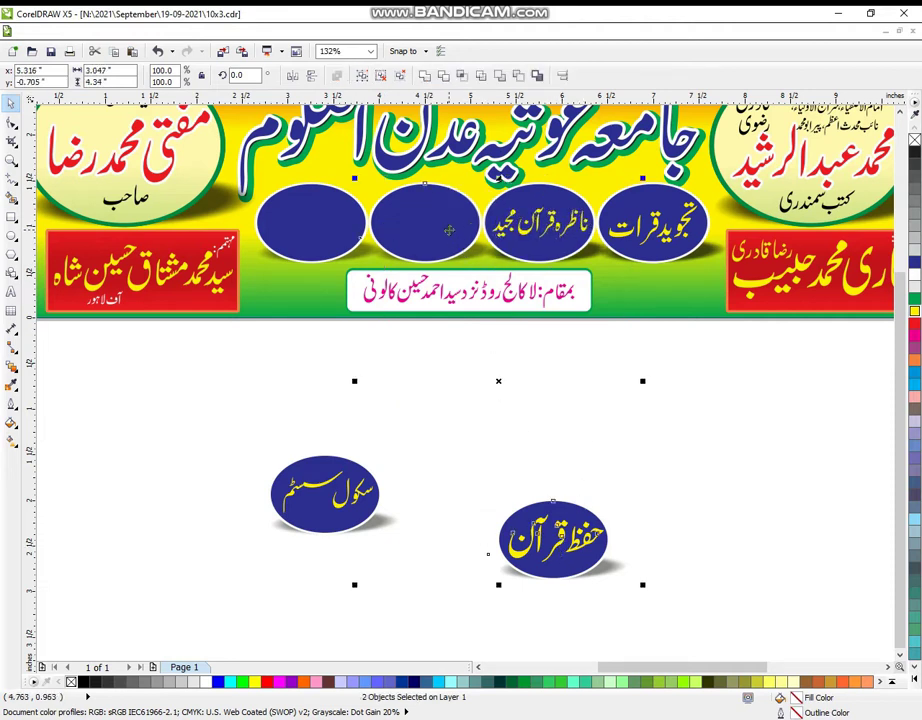
key(e)
key(c)
click(375, 470)
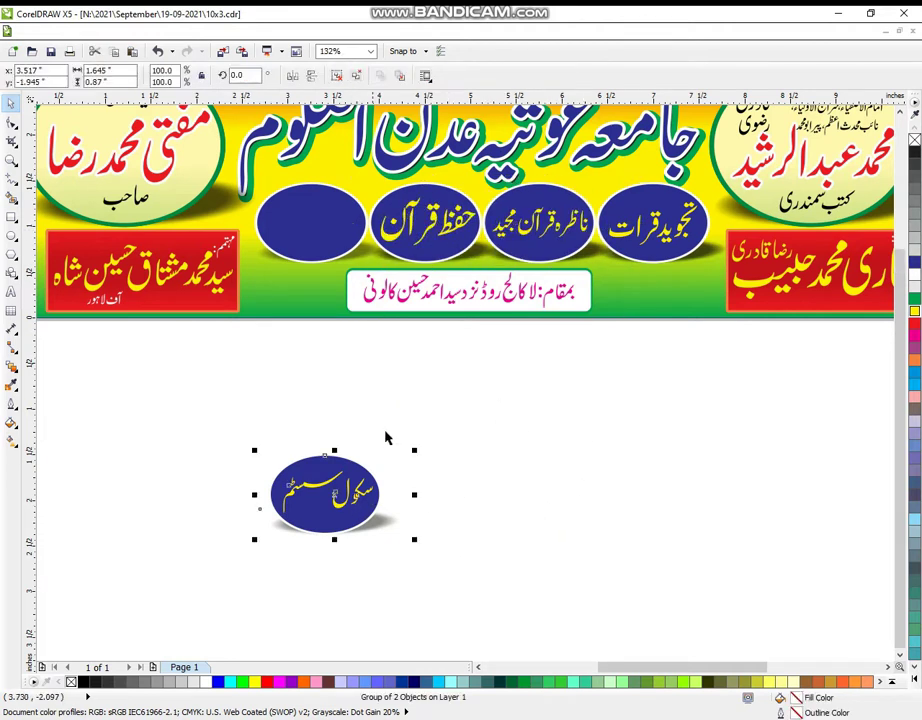
shift+click(335, 232)
key(e)
key(c)
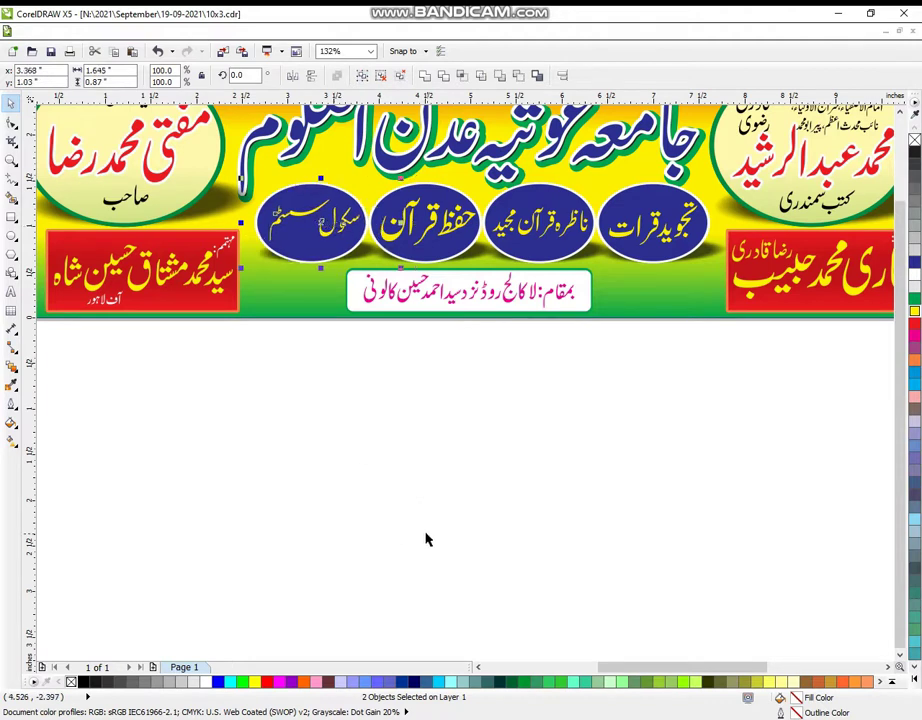
click(430, 577)
mouse_move(385, 719)
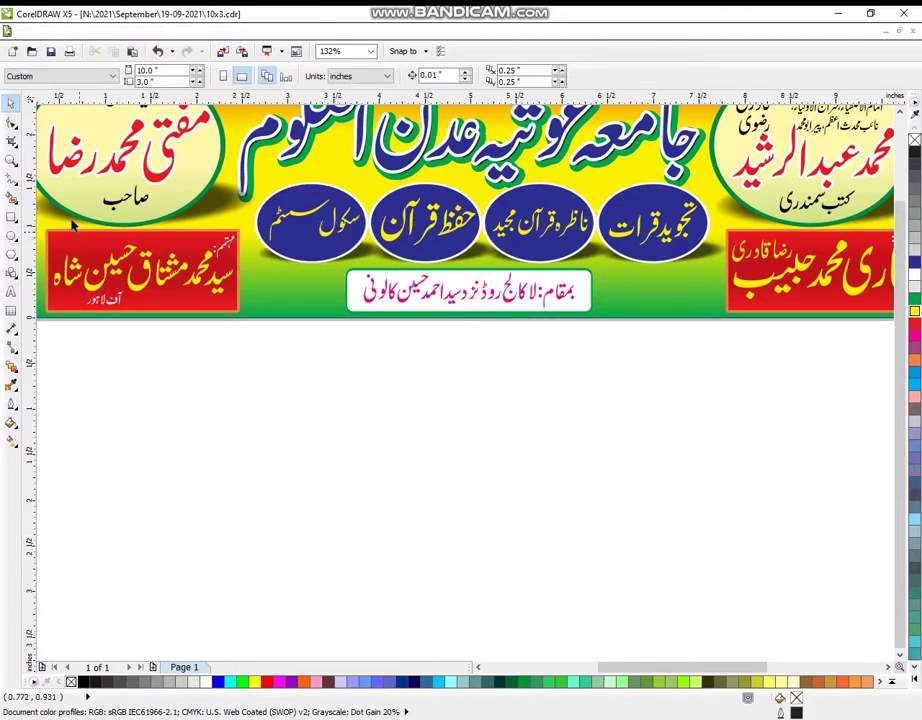
click(11, 160)
scroll(413, 333, down, 2)
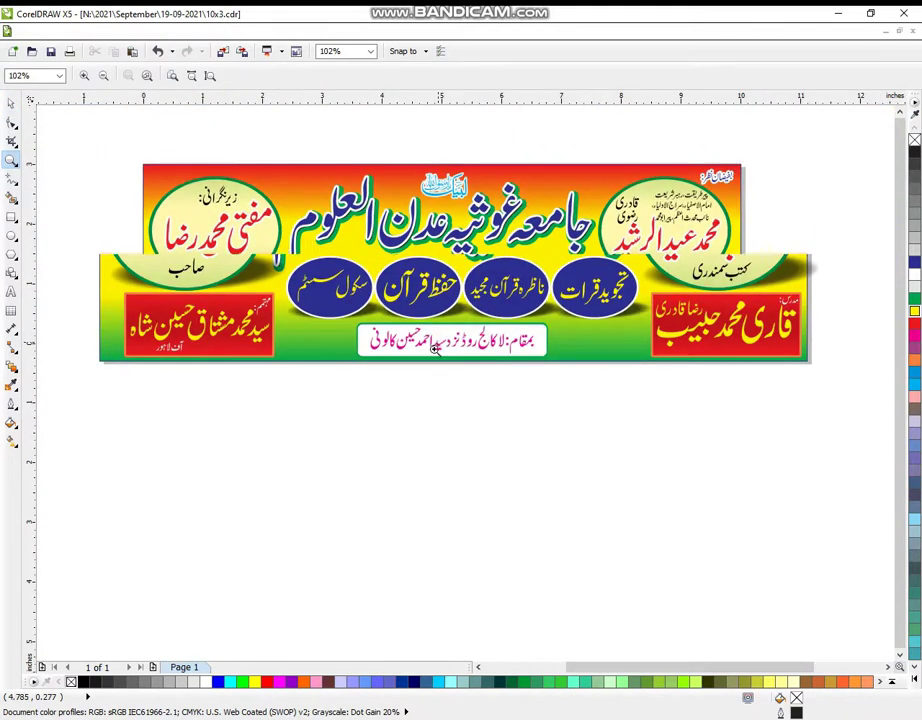
drag(108, 140, 805, 486)
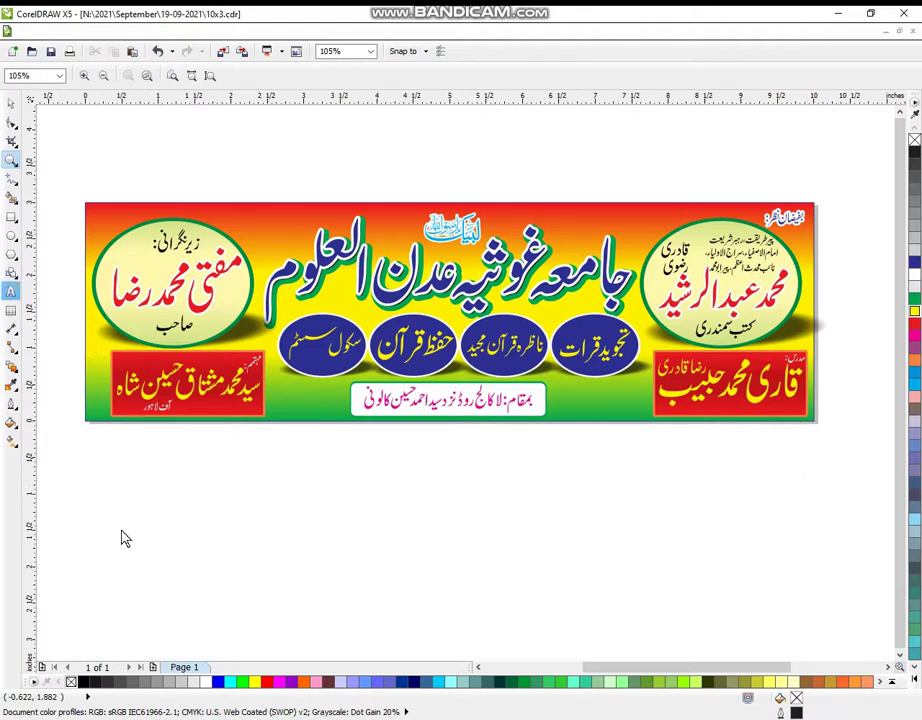
- Type both hyphenated phone numbers on two lines as 24 pt Arial text below the banner
key(F8)
click(155, 571)
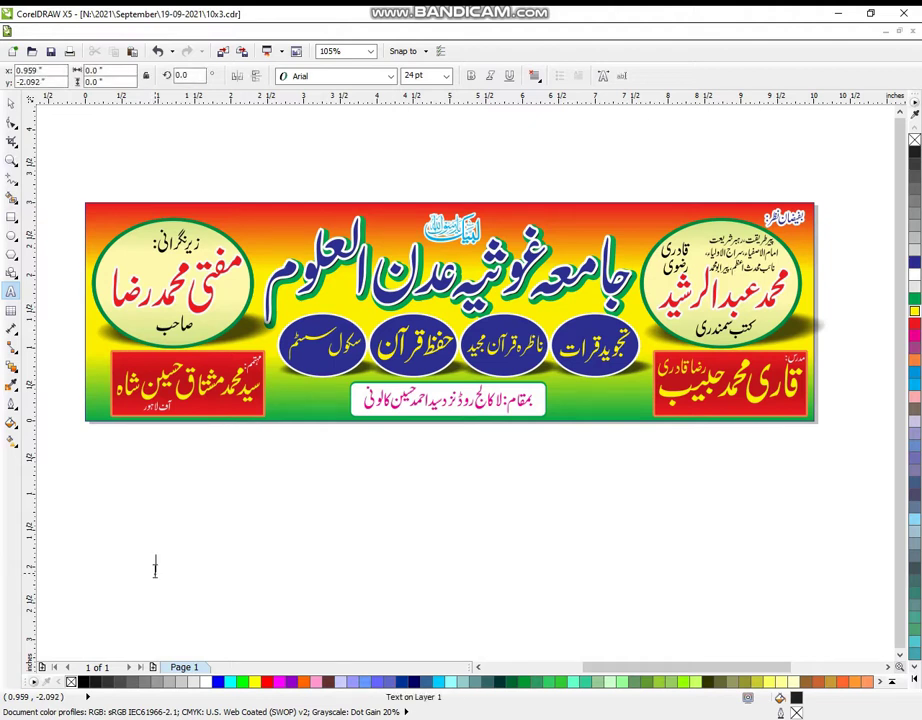
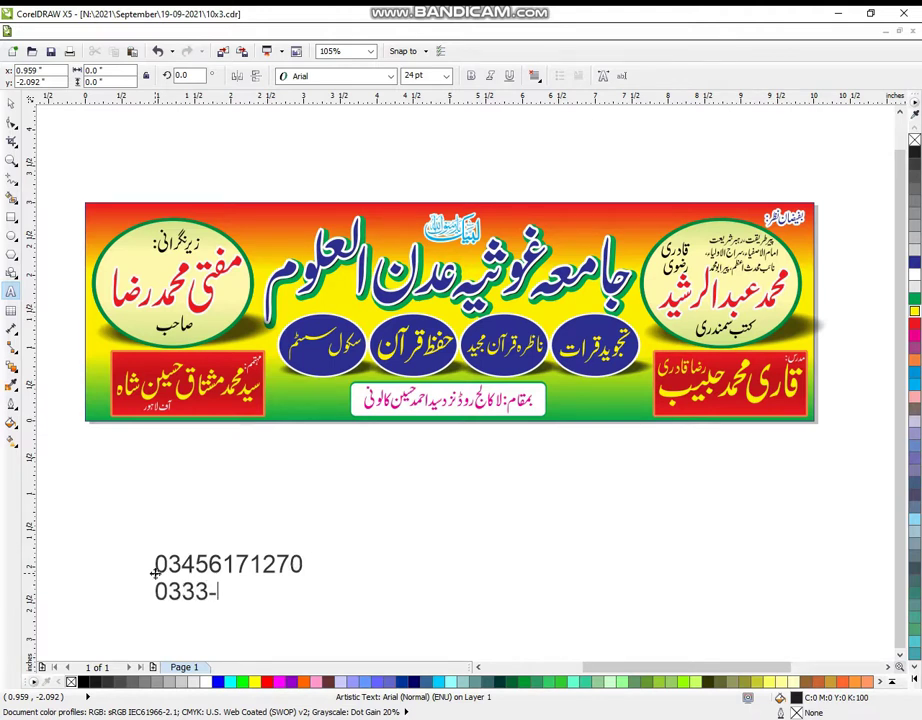
text(614561)
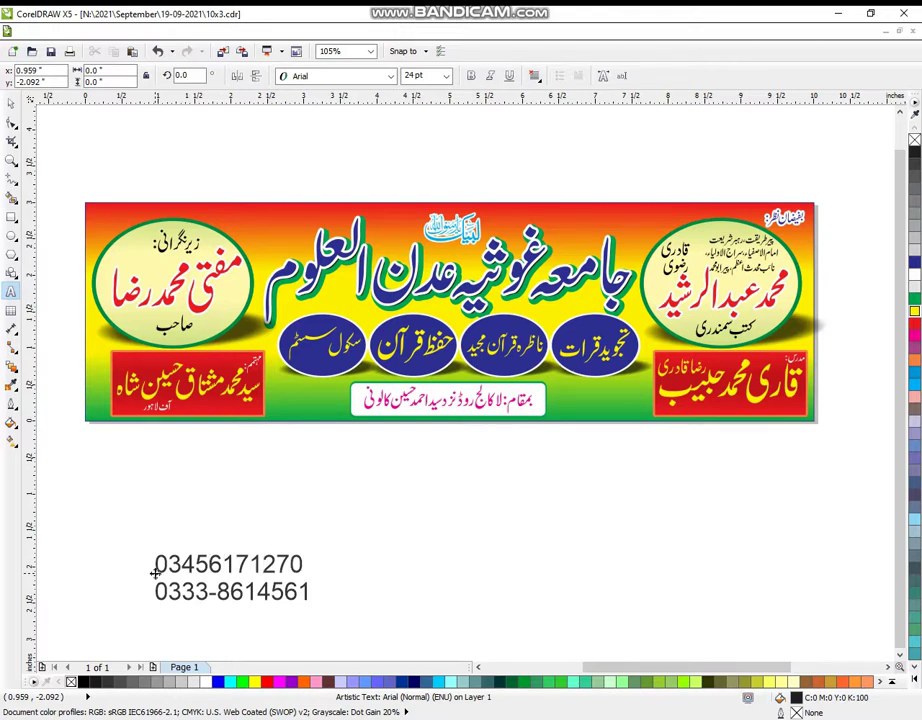
text(-)
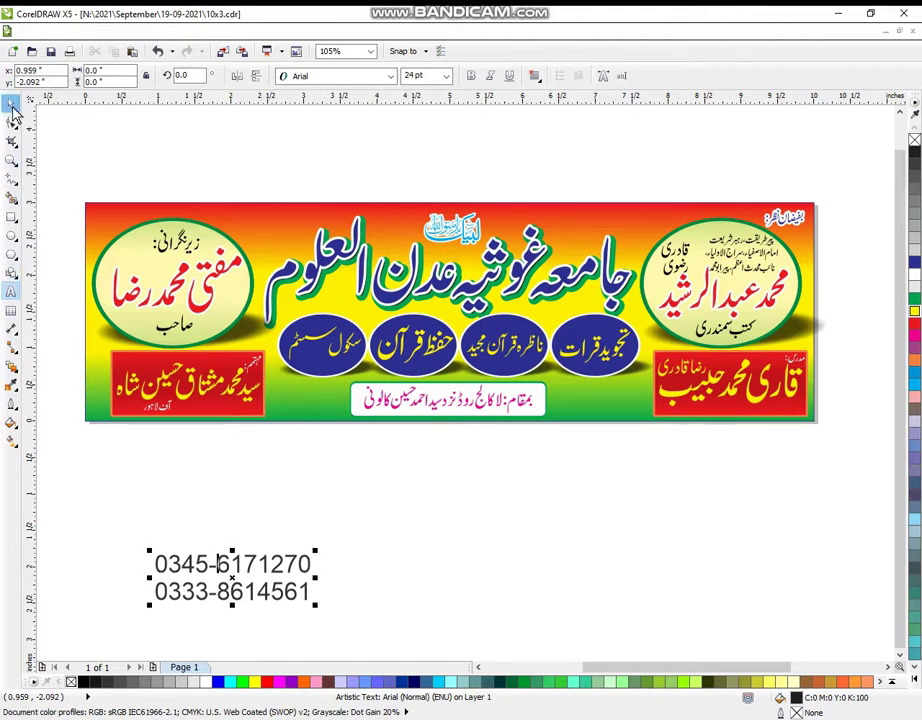
click(11, 103)
click(320, 77)
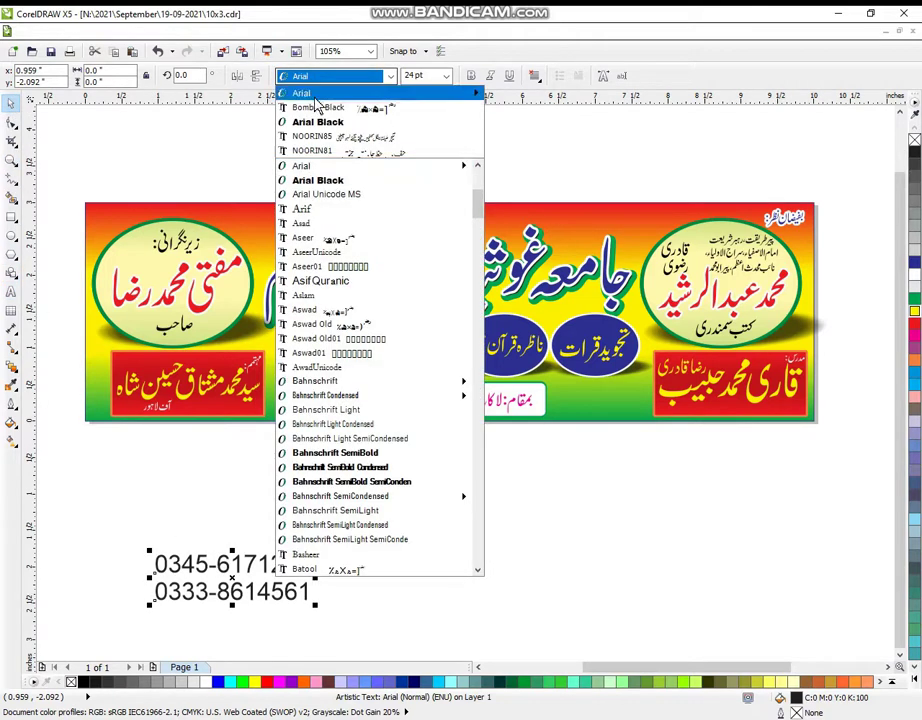
- Set the numbers in Arial Black, split the first at its hyphen onto two lines, and move it up
click(315, 122)
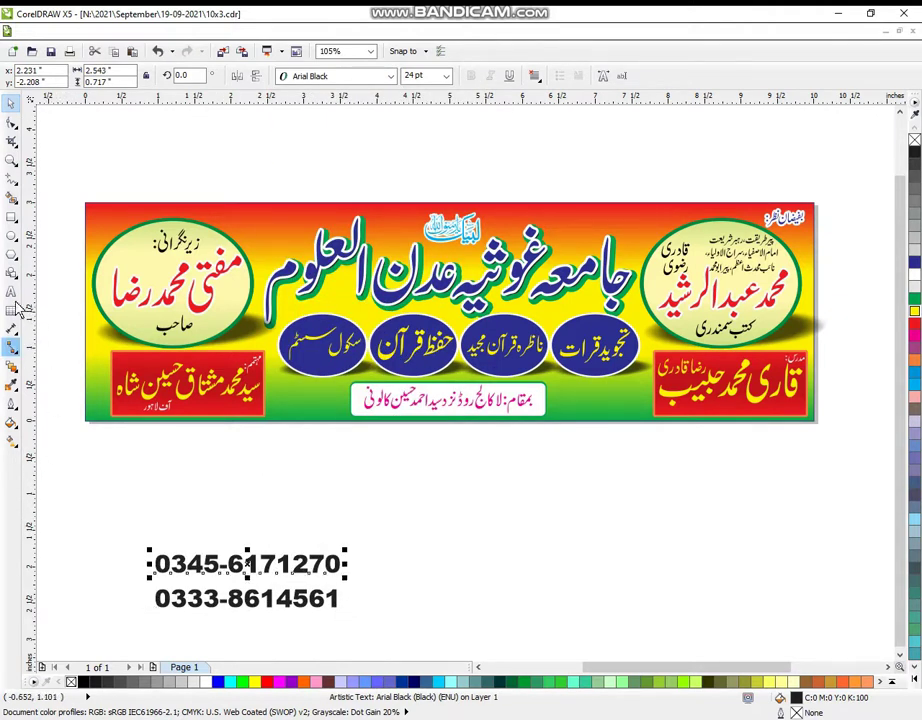
click(12, 294)
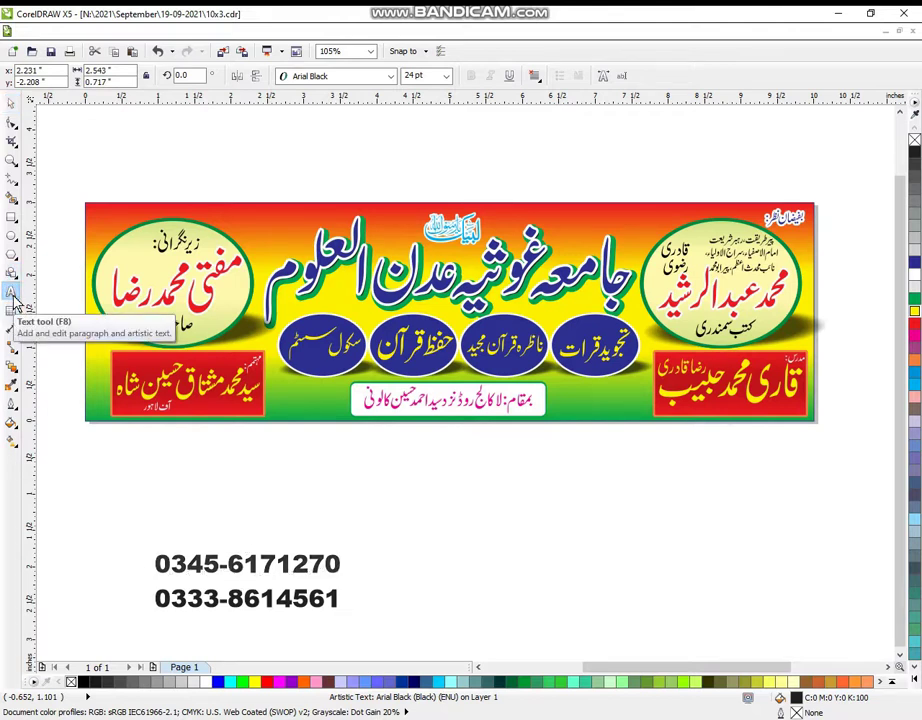
key(Left)
key(Left)
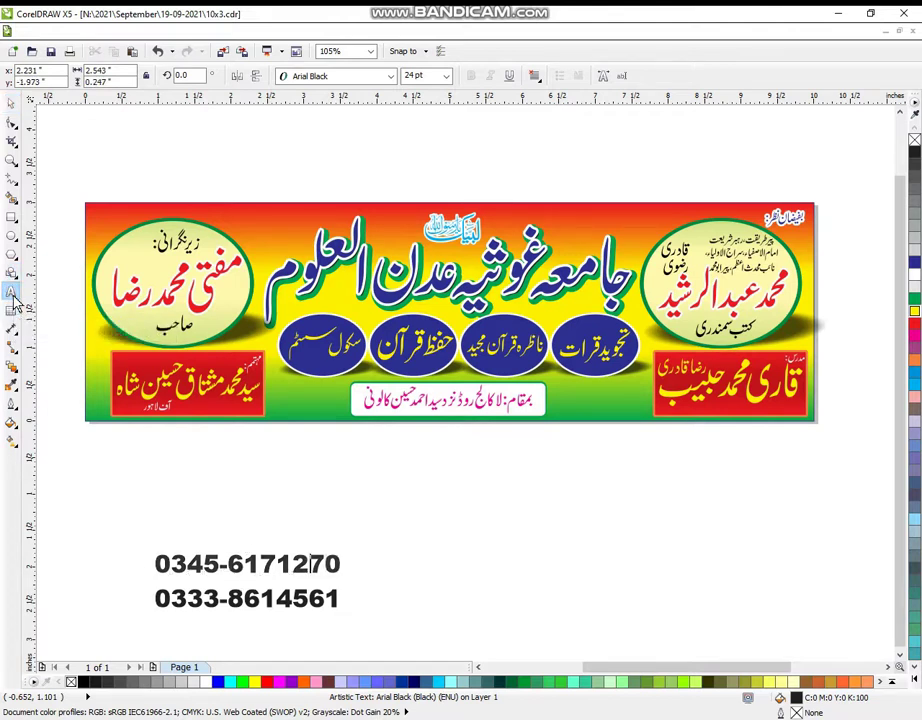
key(BackSpace)
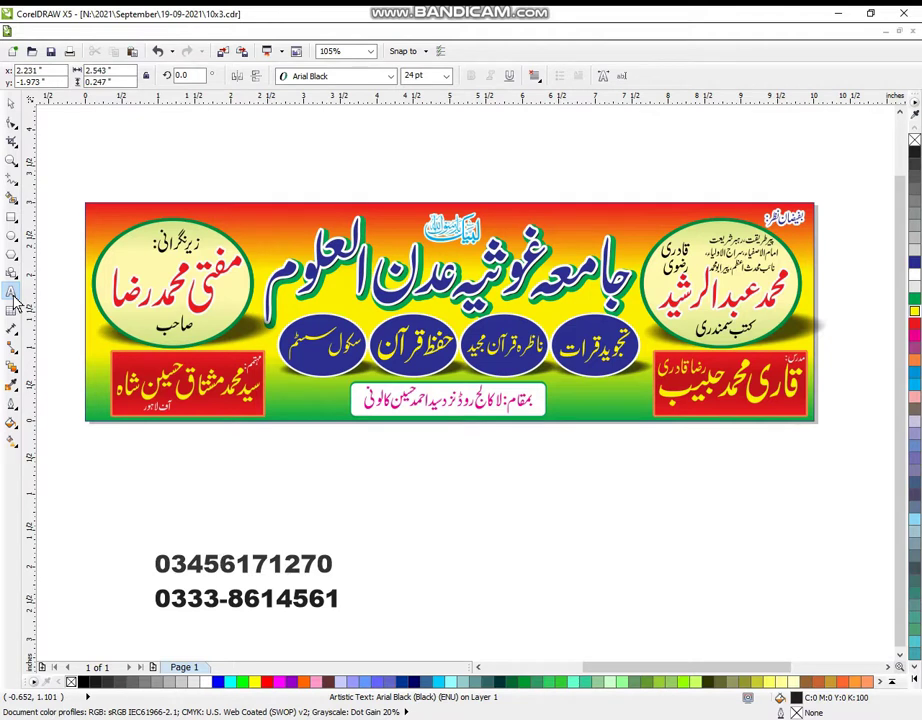
key(Return)
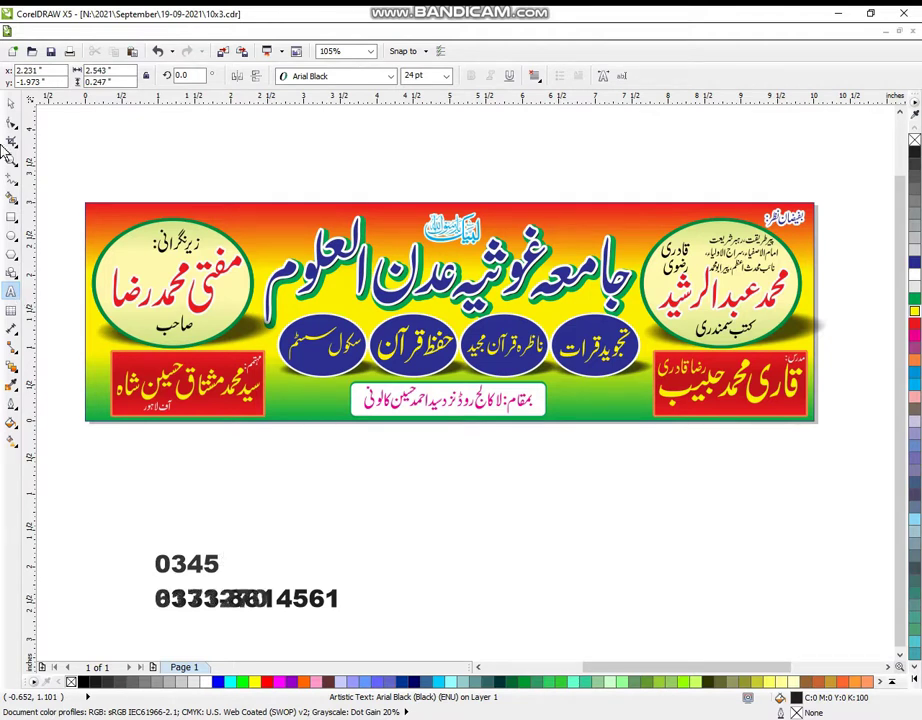
click(11, 103)
click(190, 566)
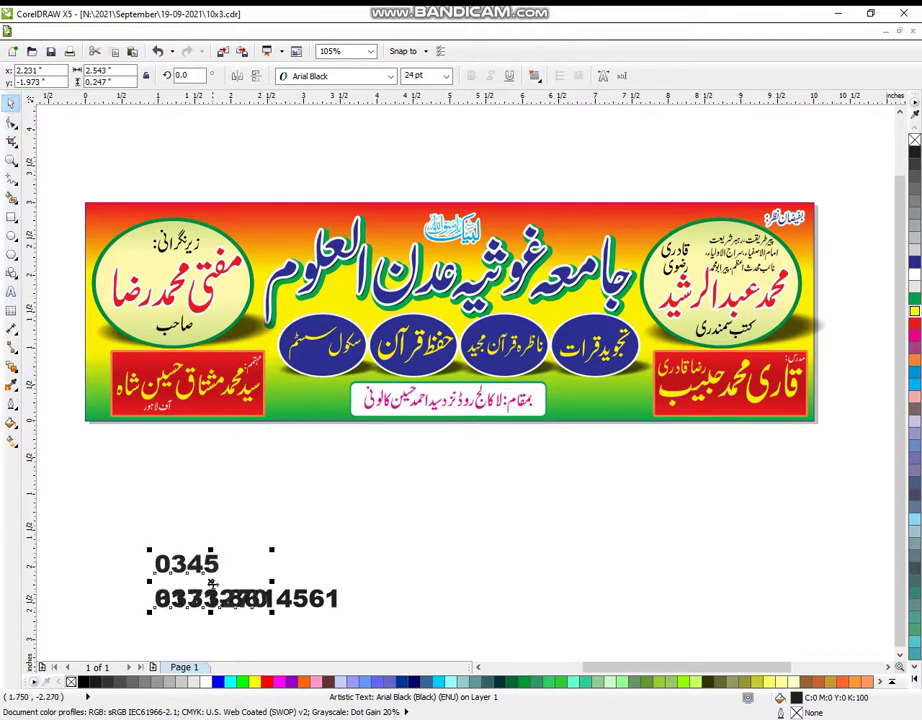
drag(190, 566, 359, 456)
- Remove the second number's hyphen and break it onto two lines
click(323, 597)
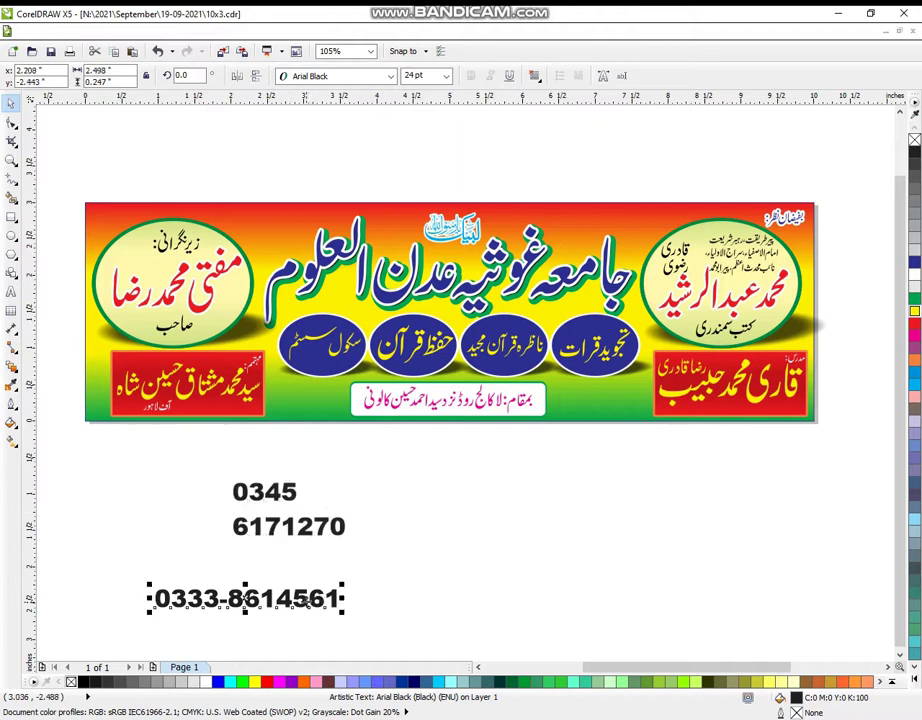
click(11, 291)
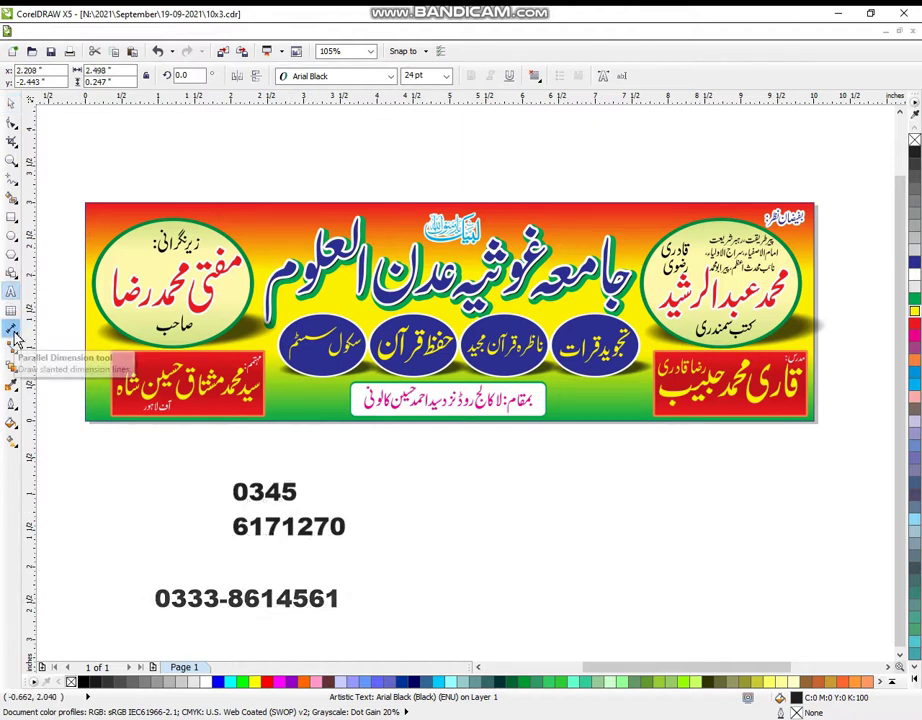
key(Left)
key(Left)
key(BackSpace)
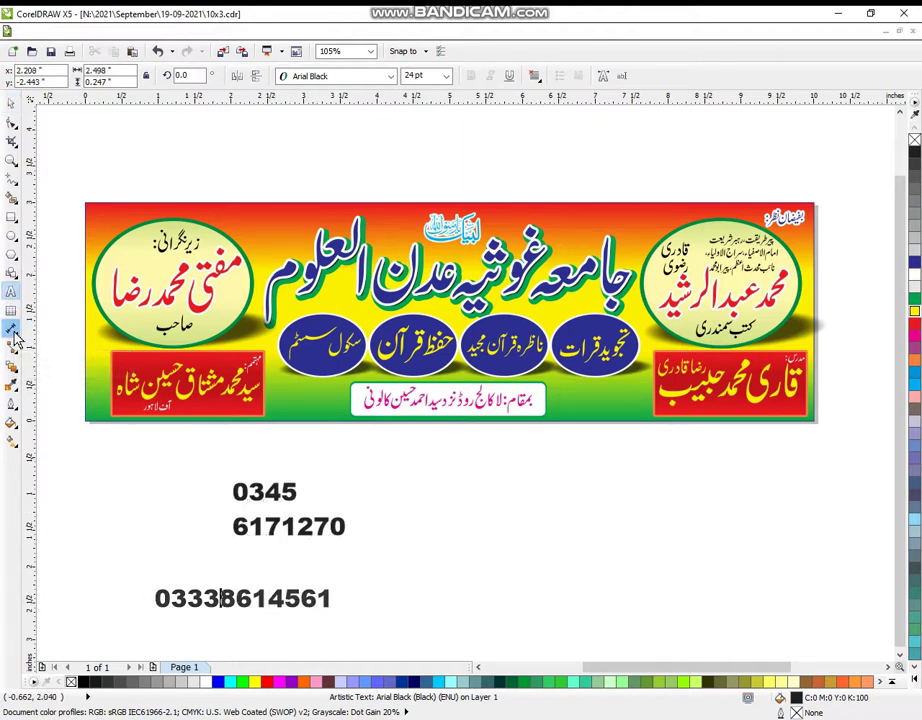
key(Return)
click(11, 103)
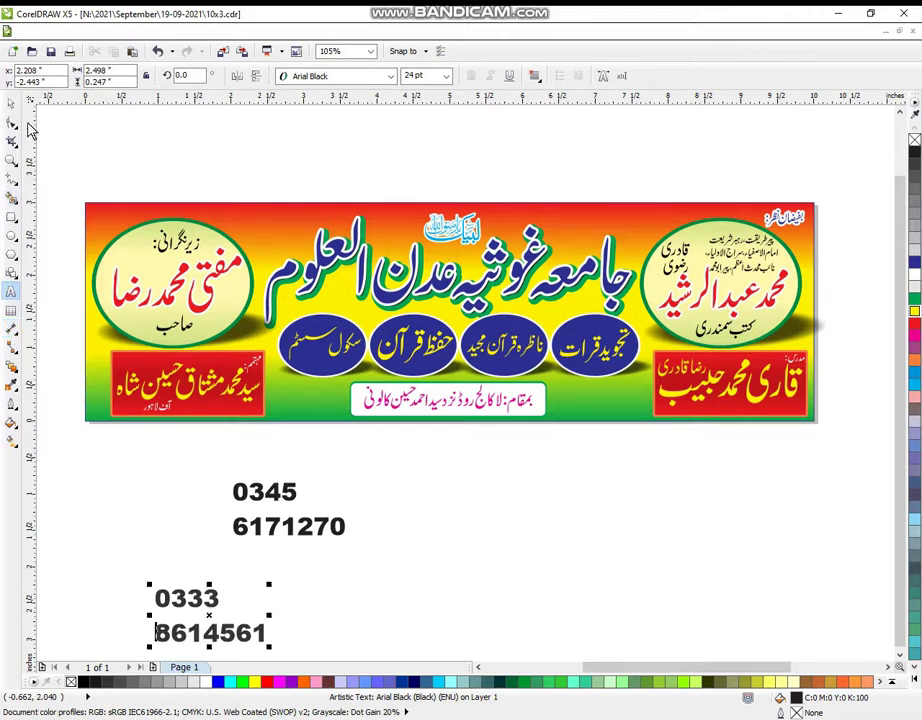
- Align and group the two lines of the first phone number, then move it right
click(257, 498)
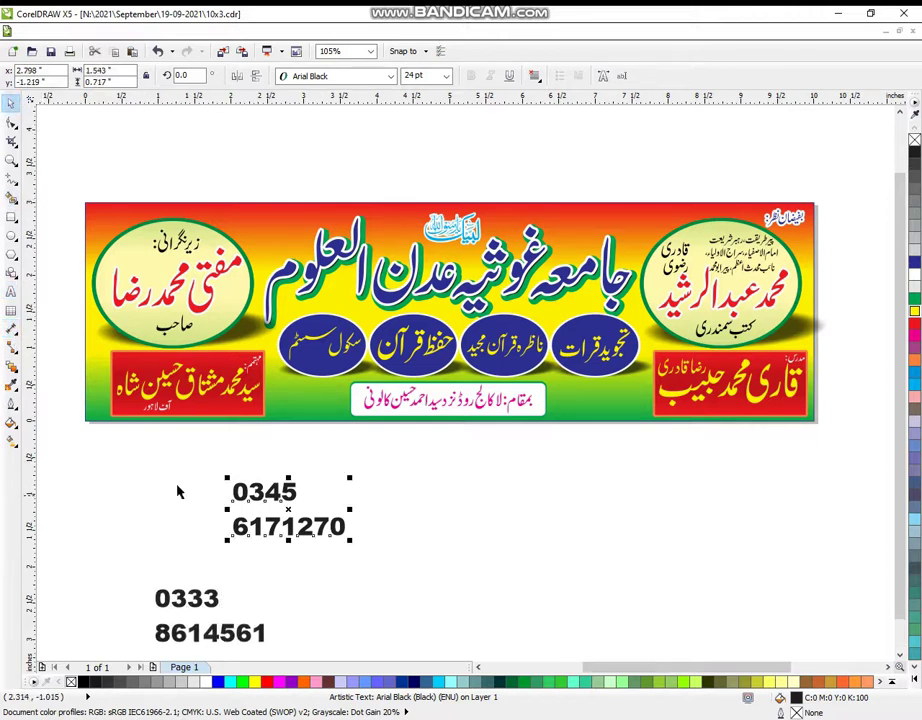
shift+click(213, 598)
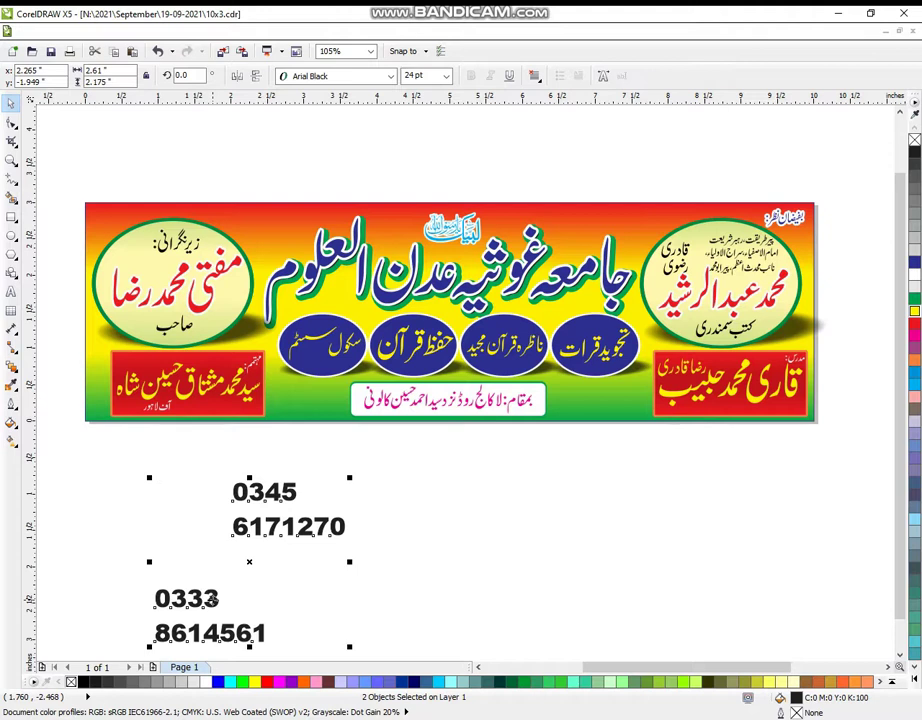
click(421, 537)
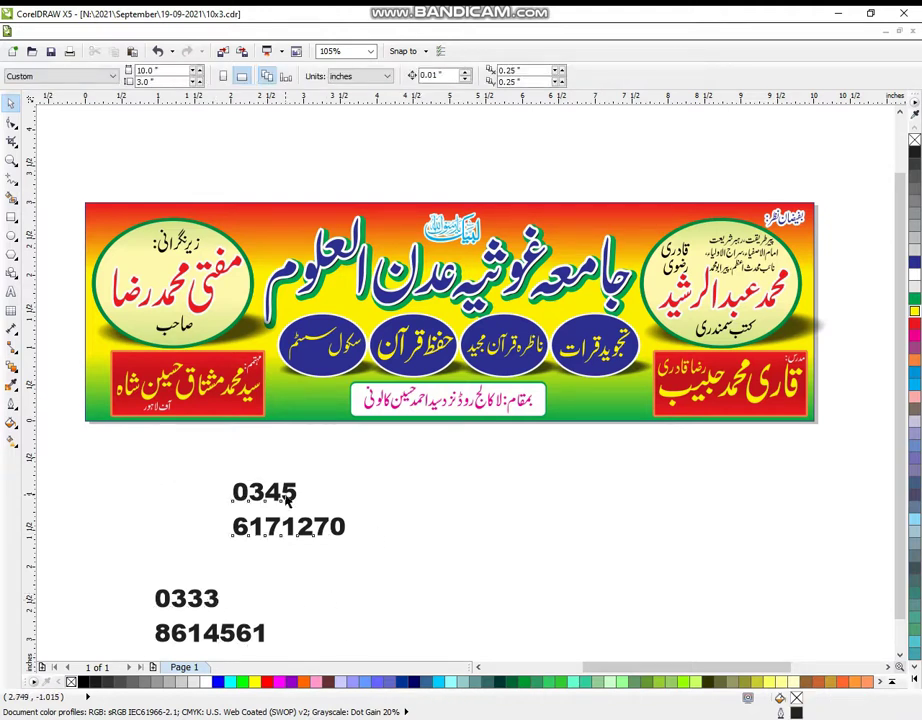
click(294, 530)
key(ctrl+k)
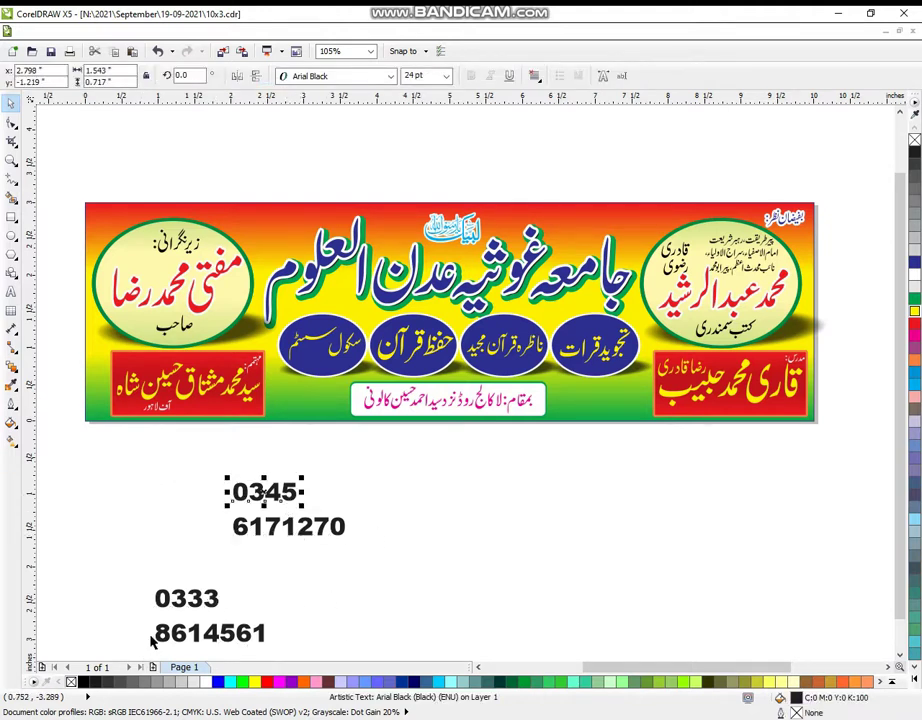
drag(283, 489, 299, 509)
key(ctrl+k)
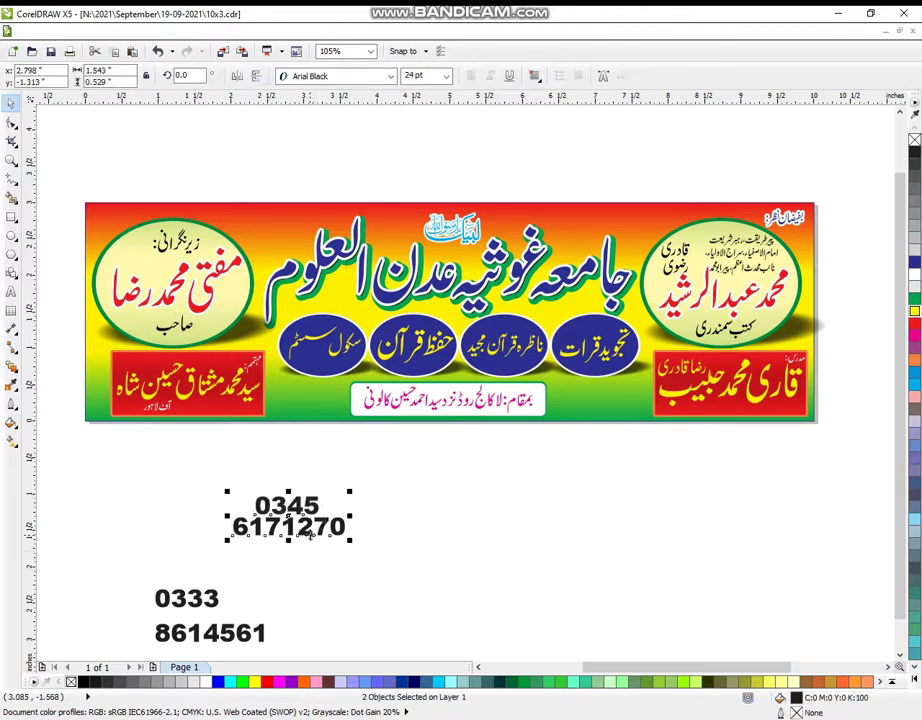
drag(197, 467, 396, 563)
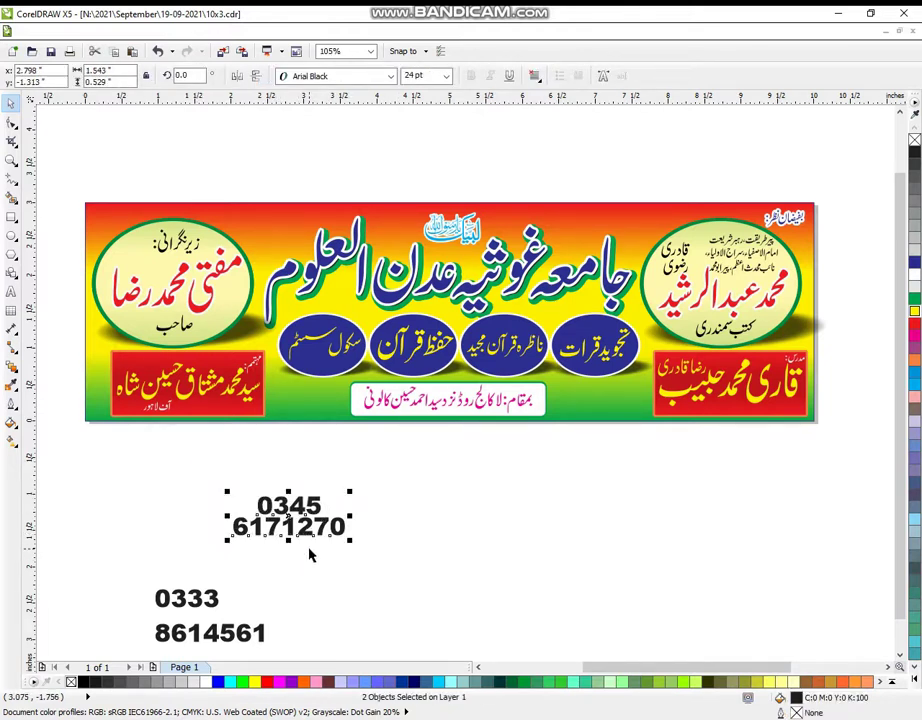
key(ctrl+g)
drag(300, 525, 638, 484)
- Centre the second number's prefix over its digits, group them, and move it below the banner's left
click(183, 625)
ctrl+click(188, 602)
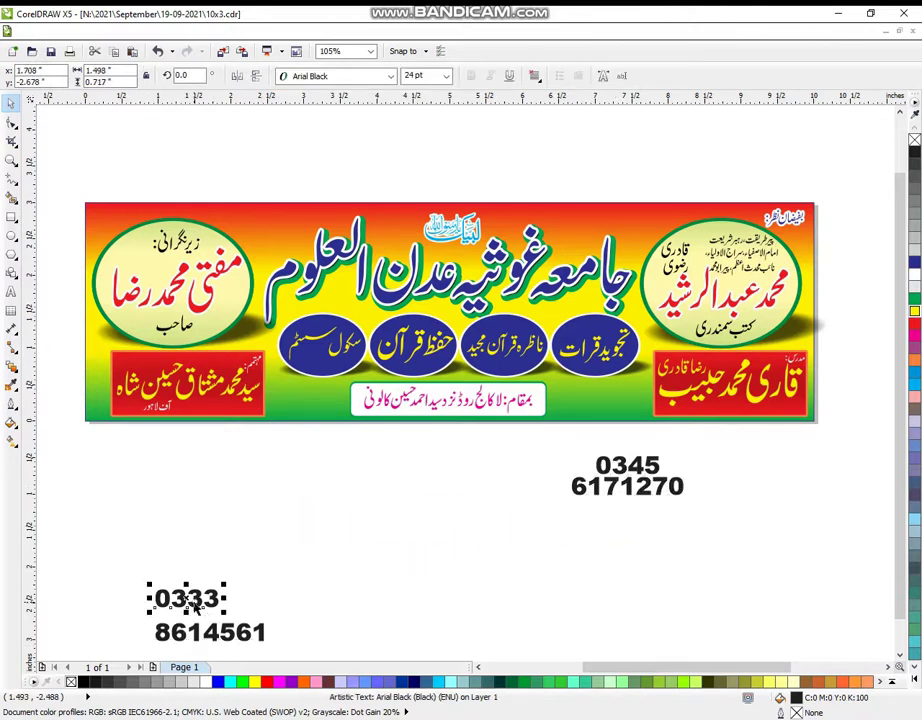
click(199, 598)
click(190, 598)
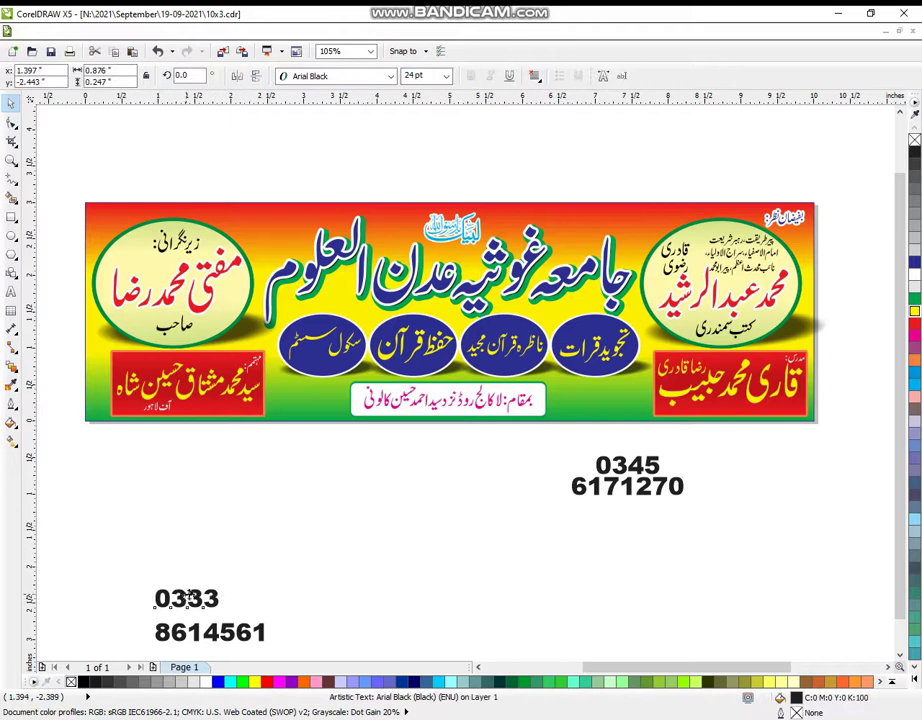
drag(188, 598, 213, 612)
shift+click(232, 632)
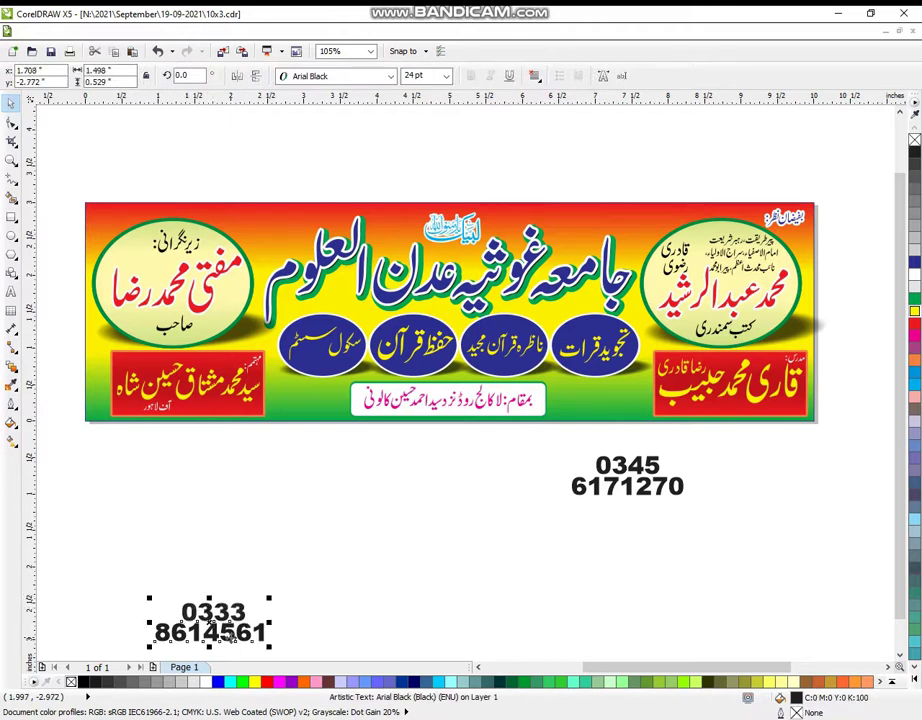
key(c)
key(ctrl+g)
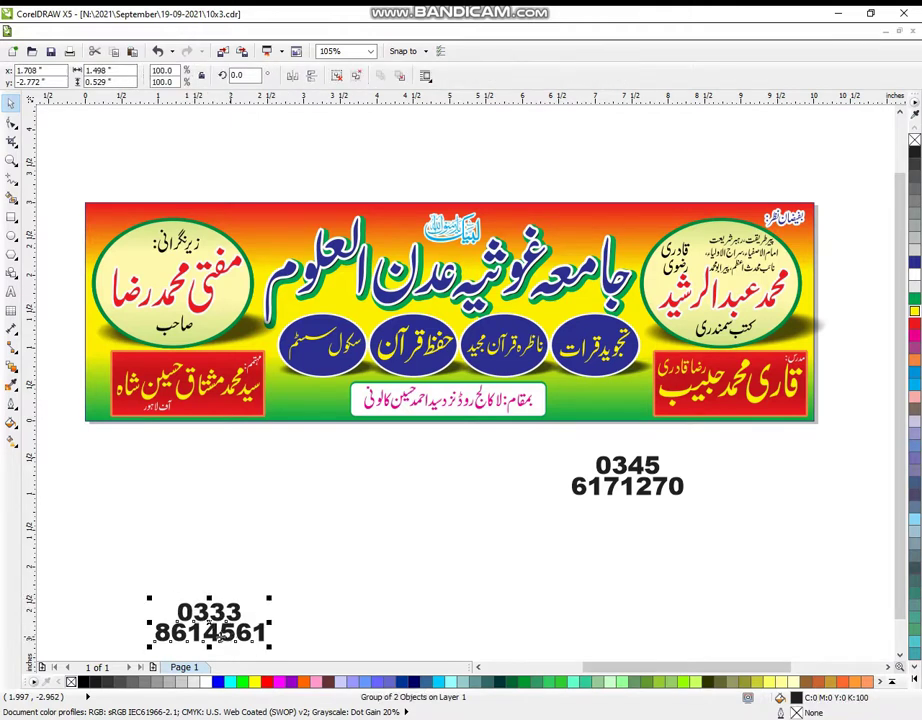
drag(230, 636, 322, 490)
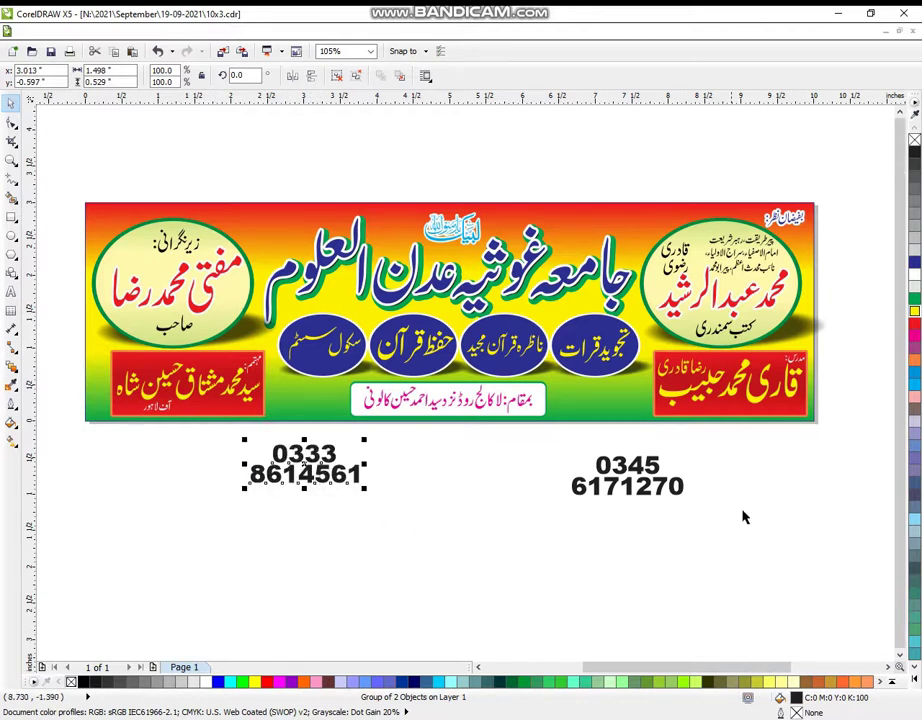
click(776, 482)
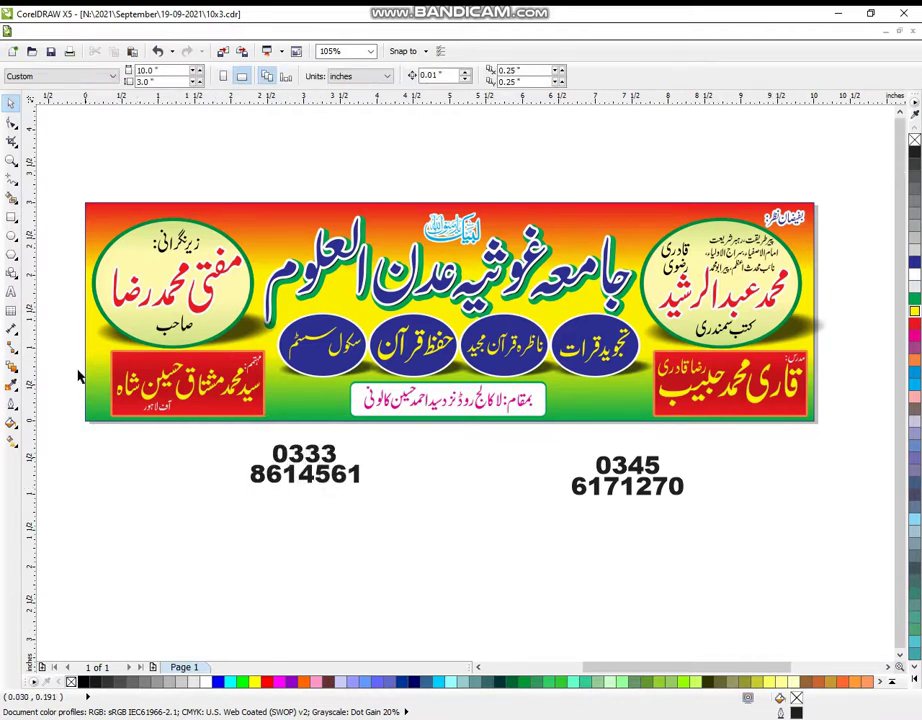
- Group the left red name box with its text and nudge it three steps left
drag(52, 320, 278, 432)
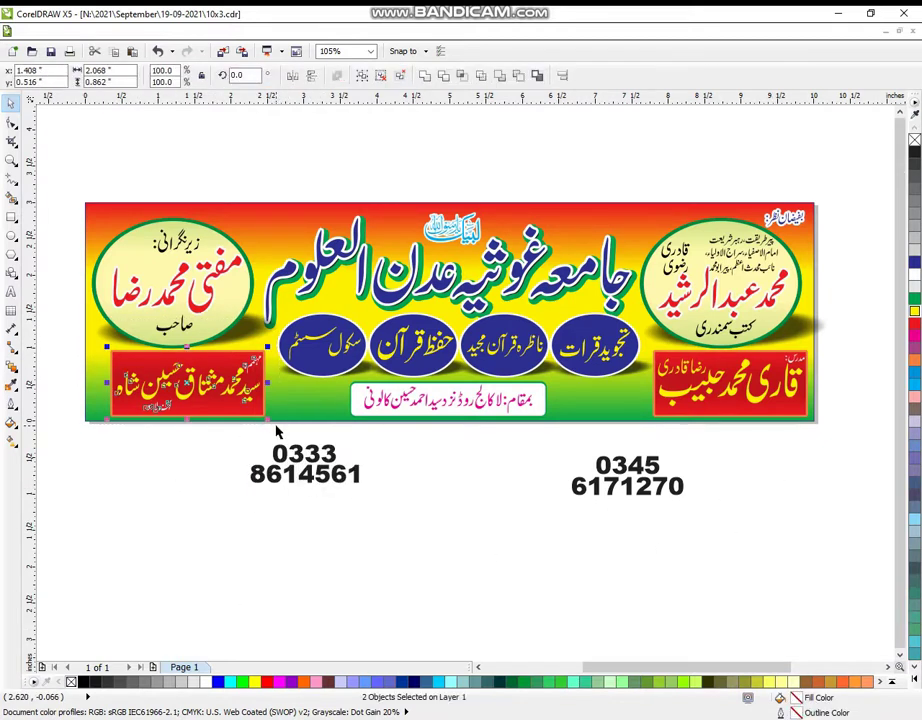
key(ctrl+g)
key(Left)
key(Left)
key(Left)
key(Left)
key(Left)
key(Left)
key(Left)
key(Left)
key(Left)
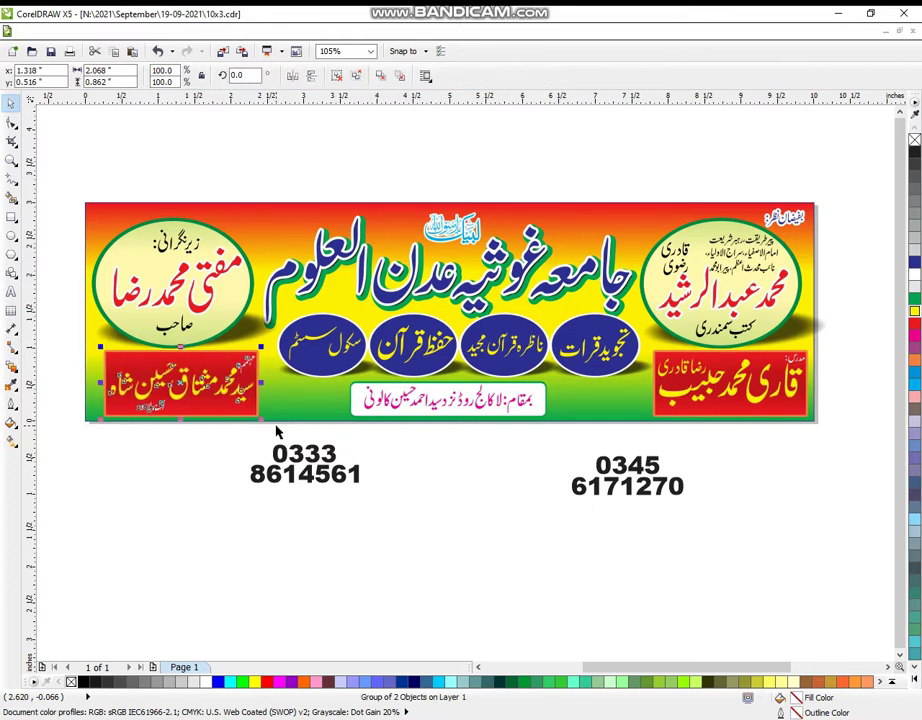
key(Left)
key(Left)
key(Left)
key(Left)
key(Left)
key(Left)
key(Left)
key(Left)
key(Left)
key(Left)
key(Left)
key(Left)
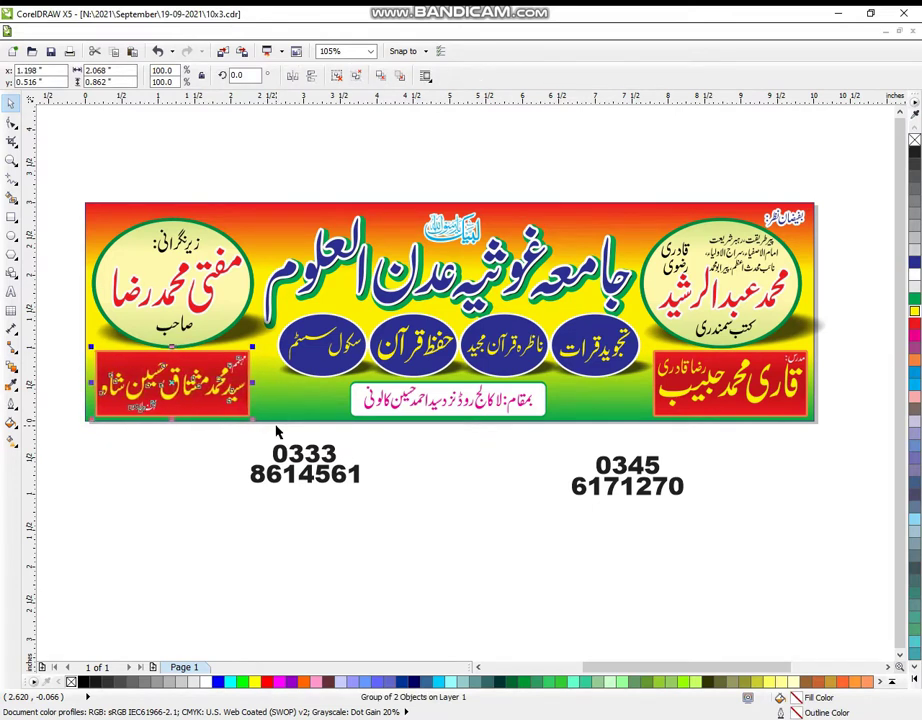
key(Left)
key(Left)
key(Left)
key(Left)
key(Left)
key(Left)
key(Left)
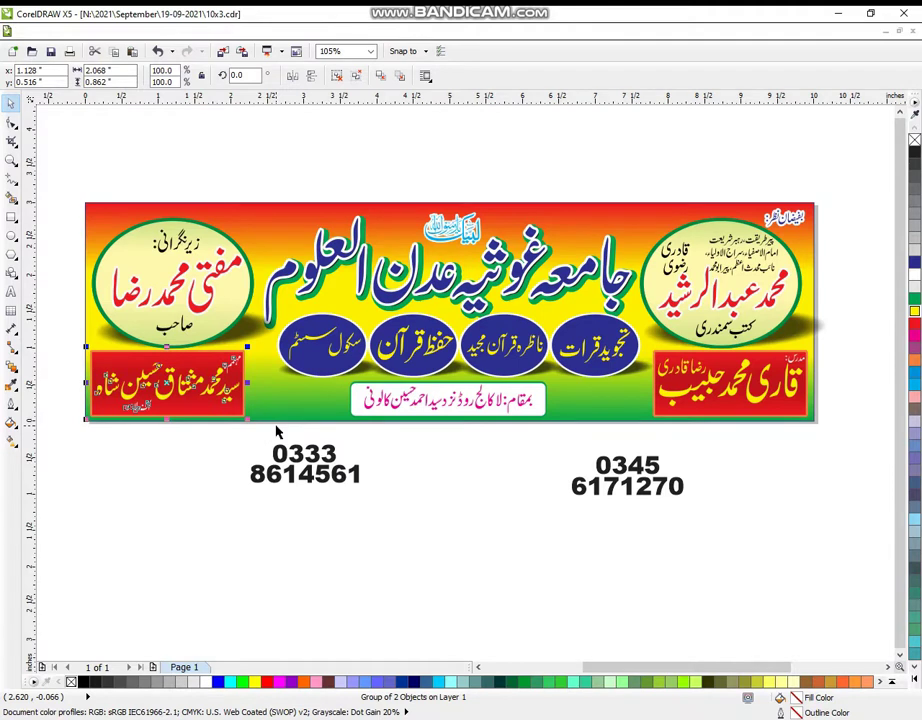
click(179, 549)
- Shrink both phone-number groups to 85% and place them on the banner beside the address box
drag(179, 549, 500, 425)
drag(305, 476, 299, 410)
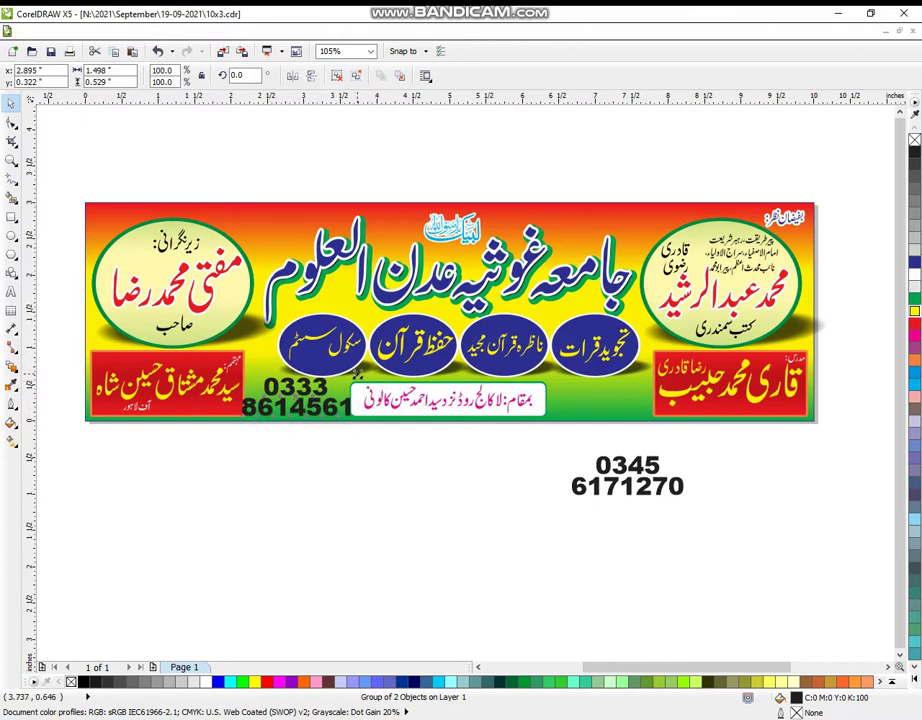
drag(356, 376, 348, 382)
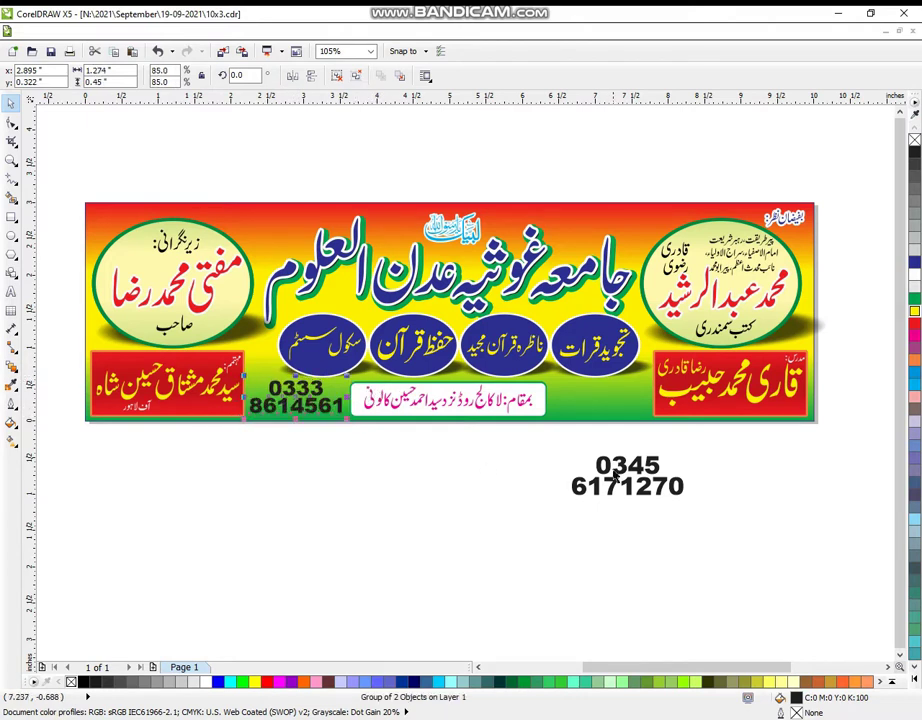
click(605, 492)
key(ctrl+r)
drag(601, 488, 598, 396)
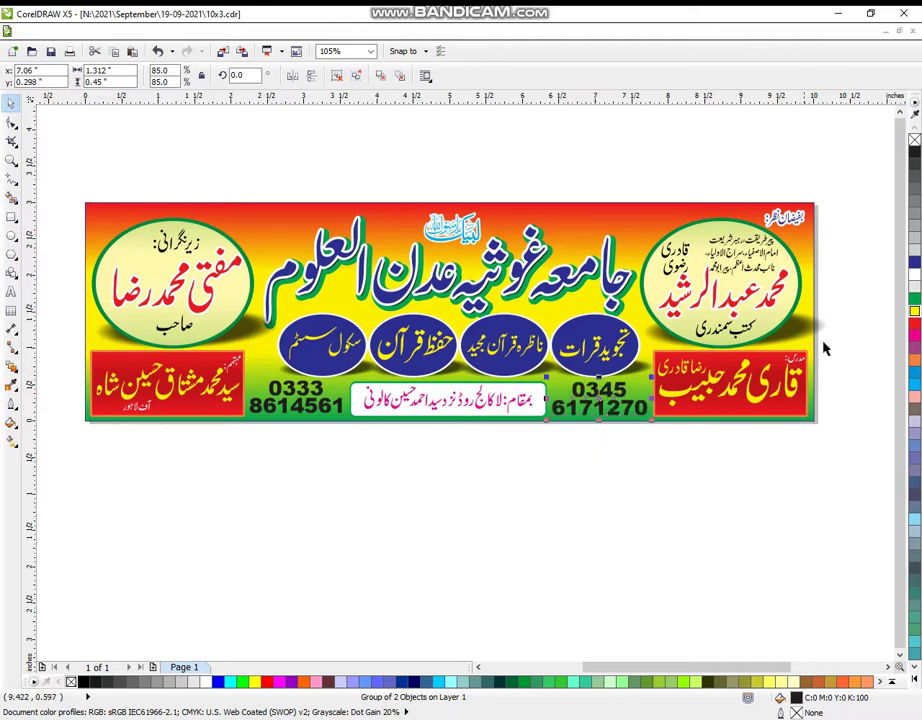
- Place both oval text groups inside the banner with PowerClip > Place Inside Container
click(352, 424)
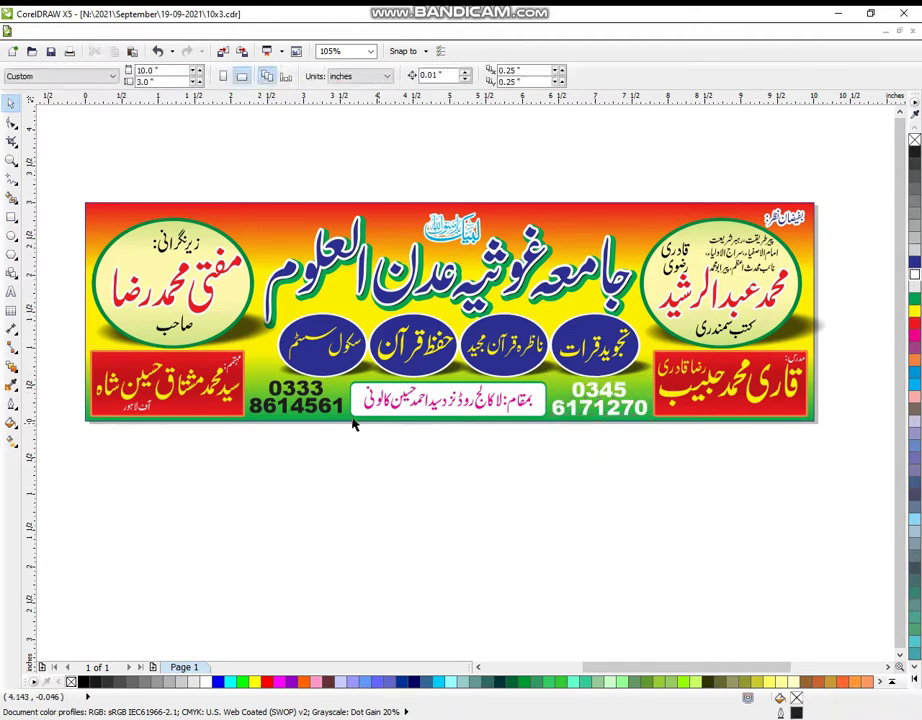
click(340, 414)
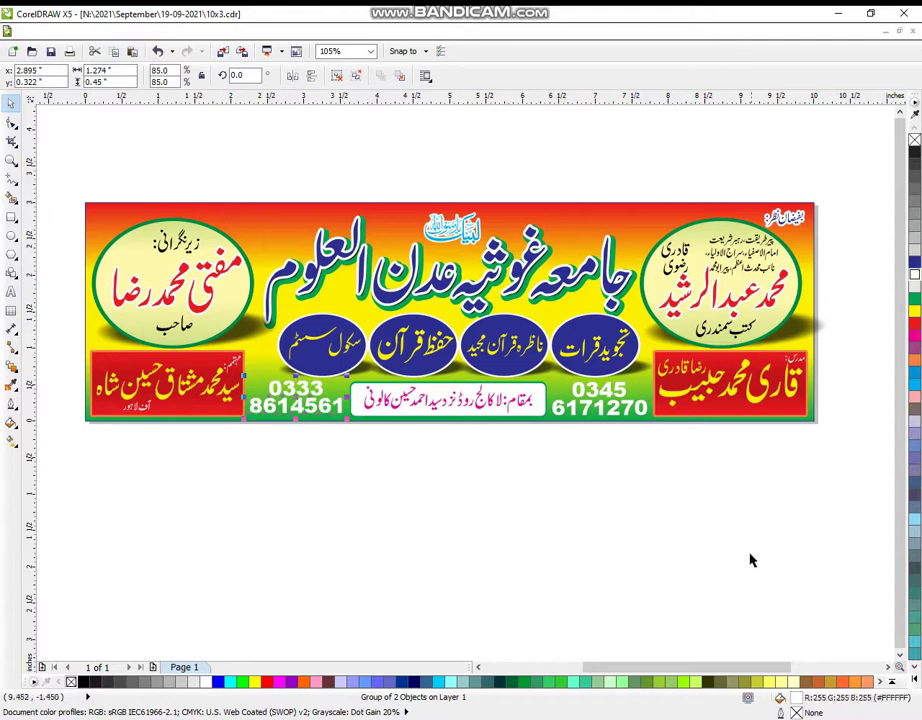
click(707, 564)
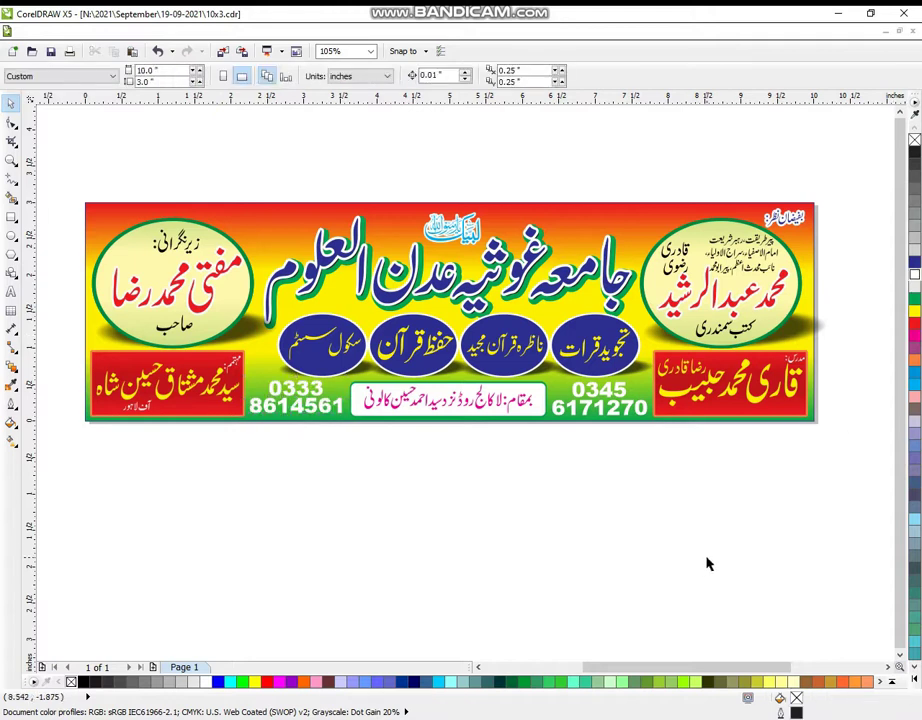
click(11, 160)
right_click(365, 310)
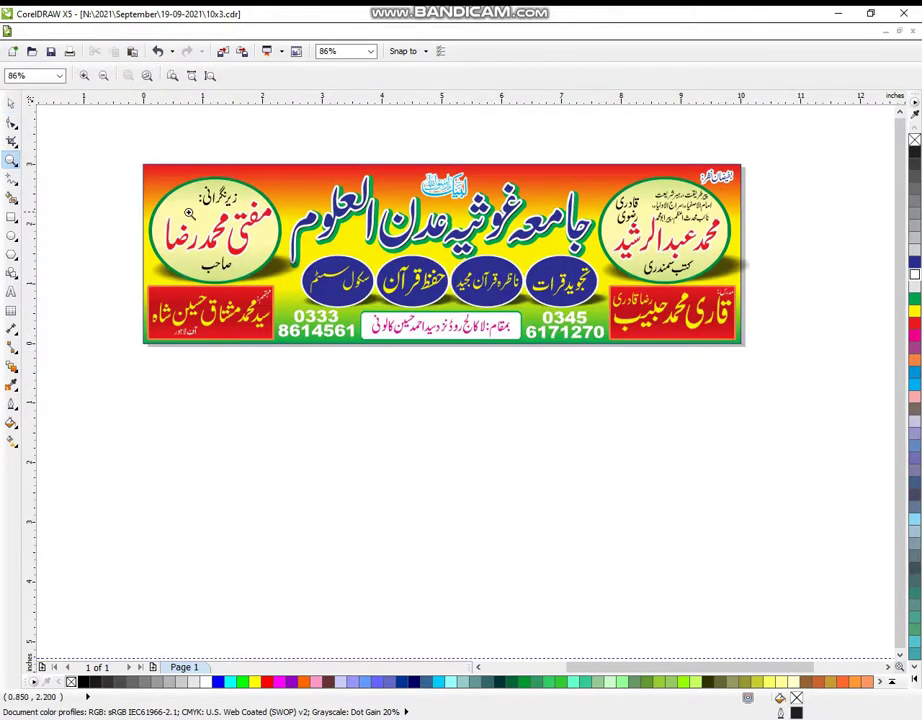
drag(111, 140, 790, 430)
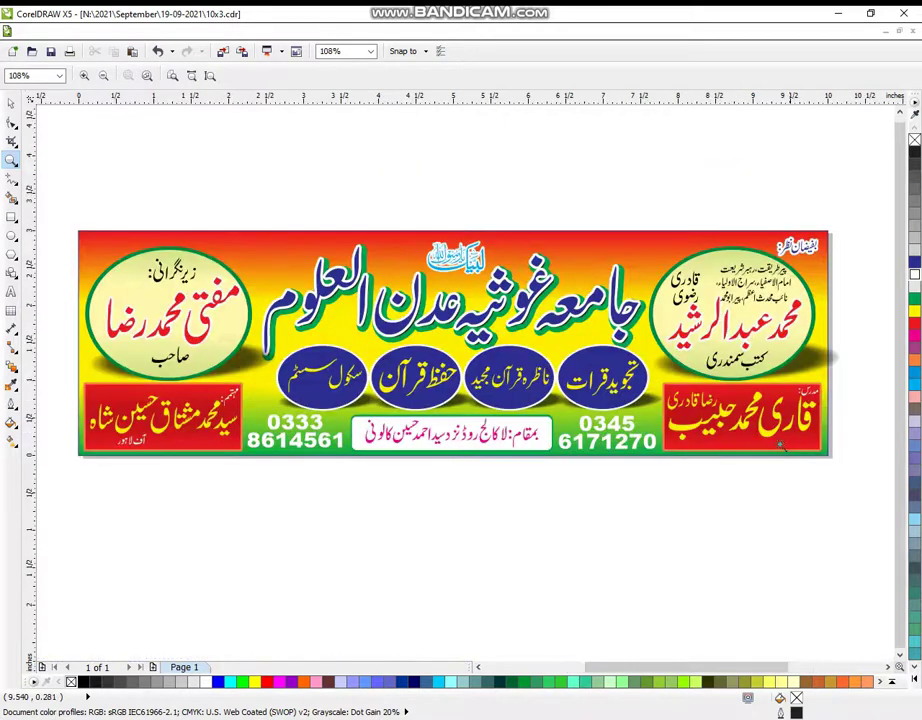
click(9, 102)
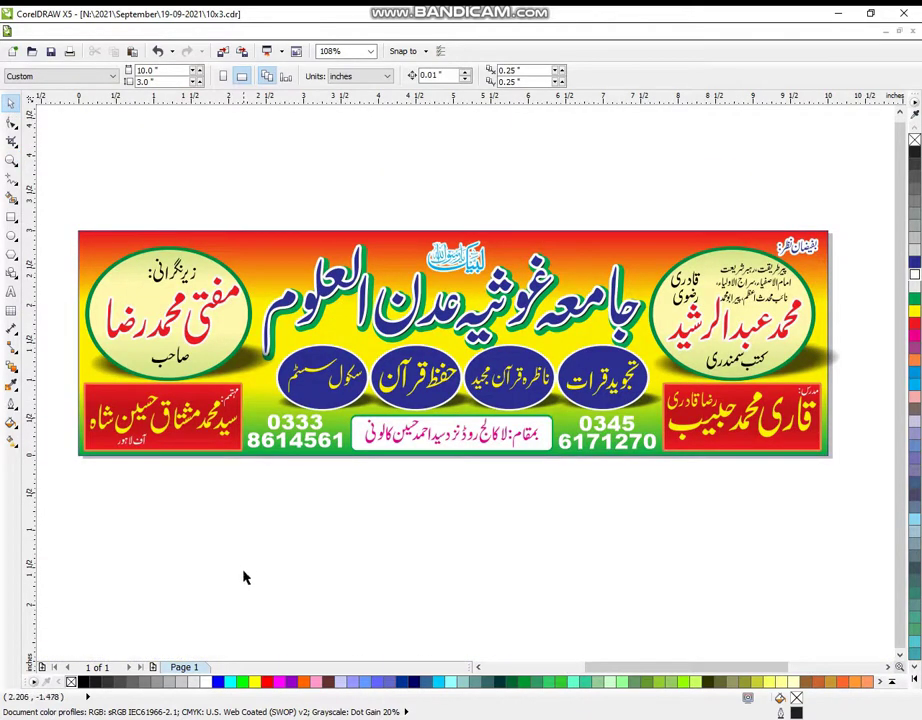
click(233, 350)
shift+click(509, 262)
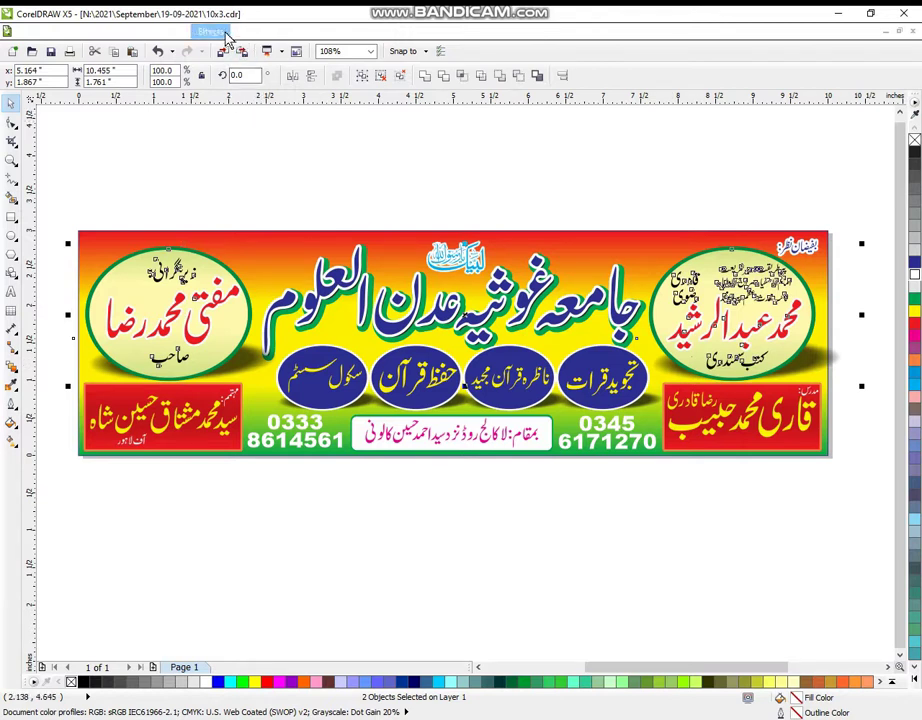
click(210, 32)
mouse_move(300, 234)
click(328, 236)
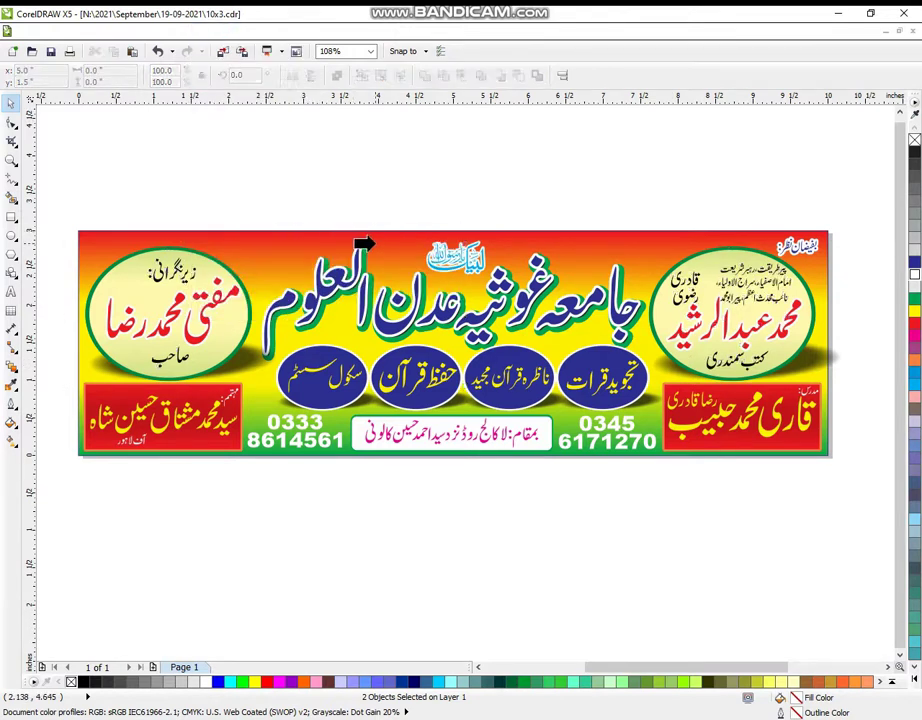
click(275, 240)
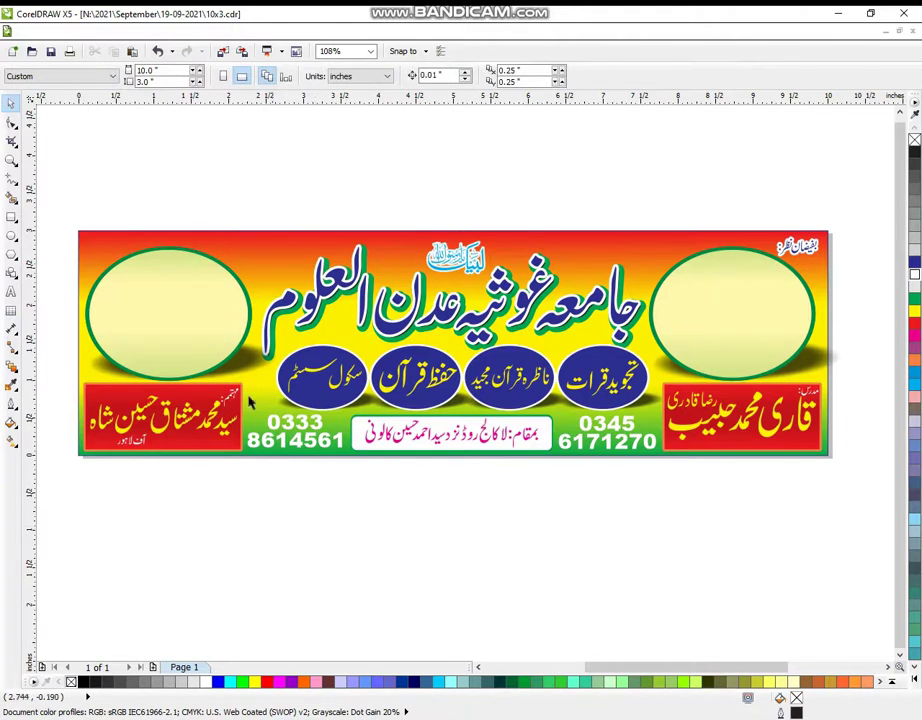
- Restore the text in both ovals, frame the whole banner, and show it in F9 full-screen preview
click(215, 338)
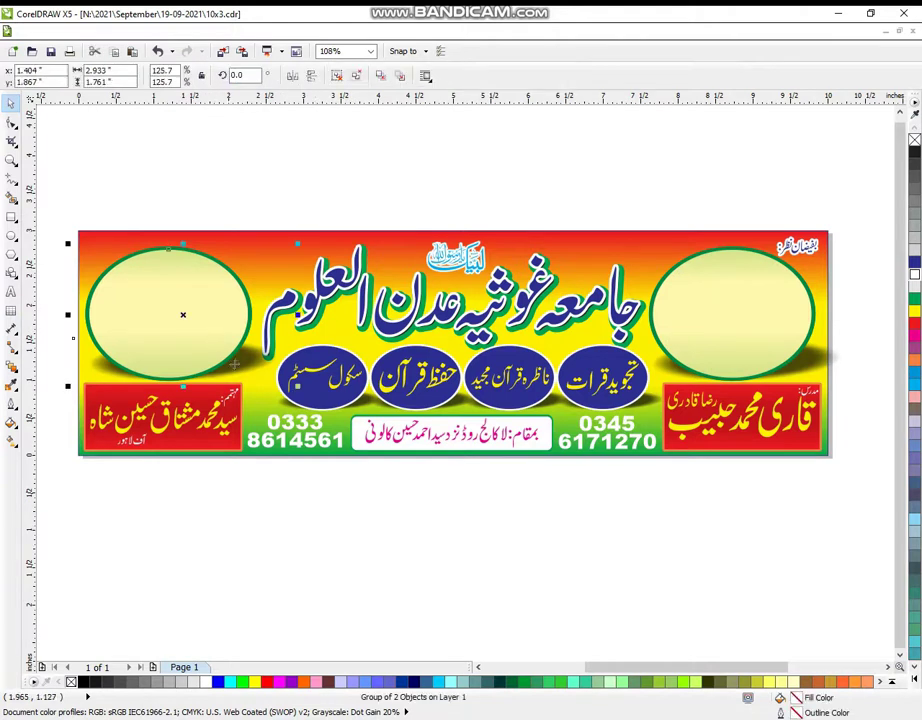
click(710, 330)
click(595, 583)
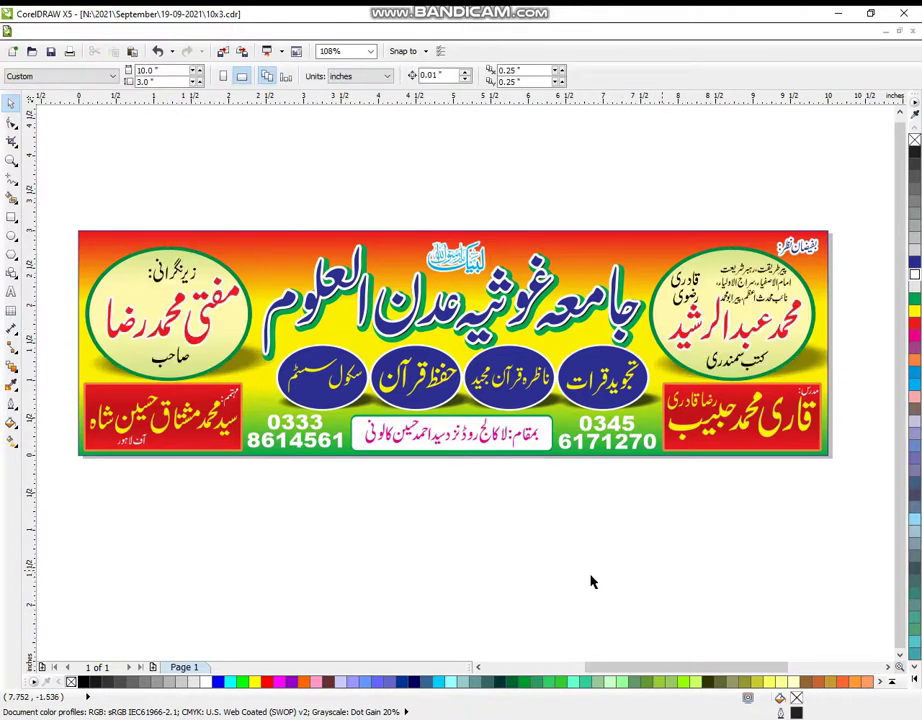
double_click(11, 160)
drag(120, 140, 755, 372)
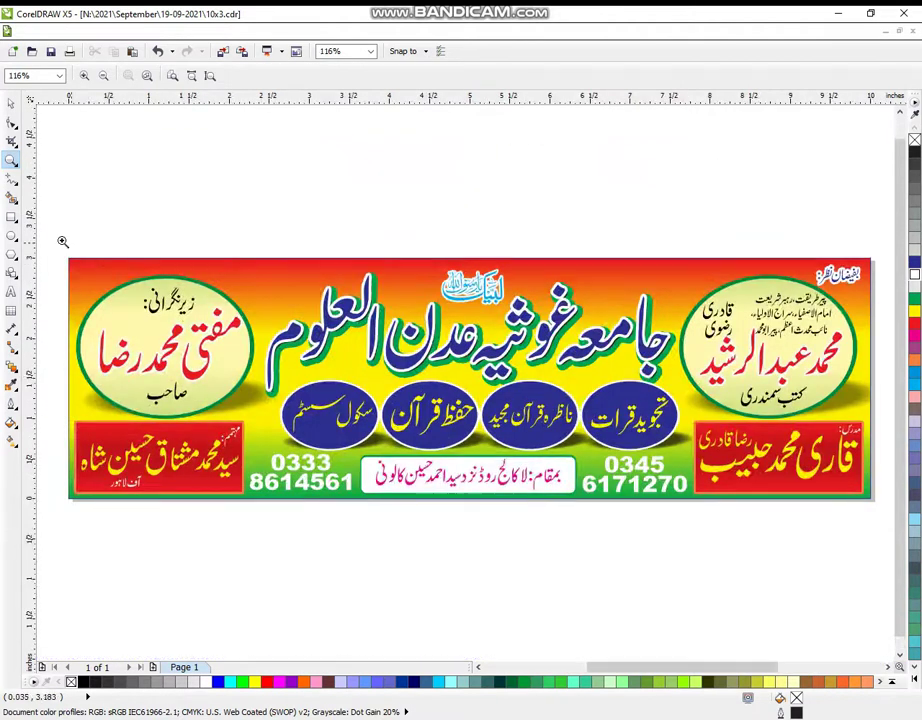
drag(42, 171, 874, 548)
drag(31, 250, 829, 531)
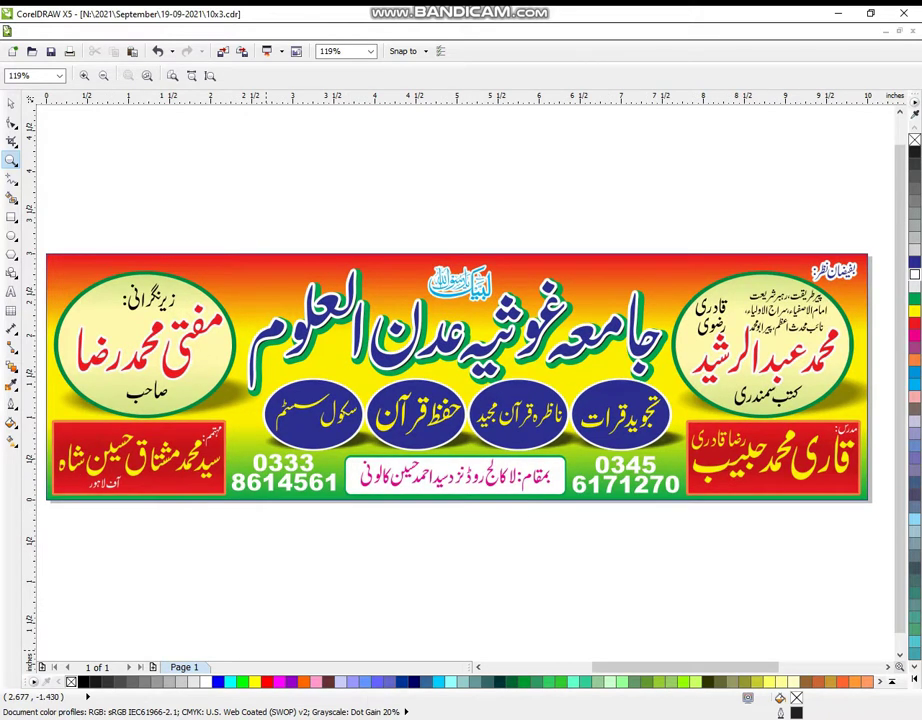
mouse_move(385, 719)
key(F9)
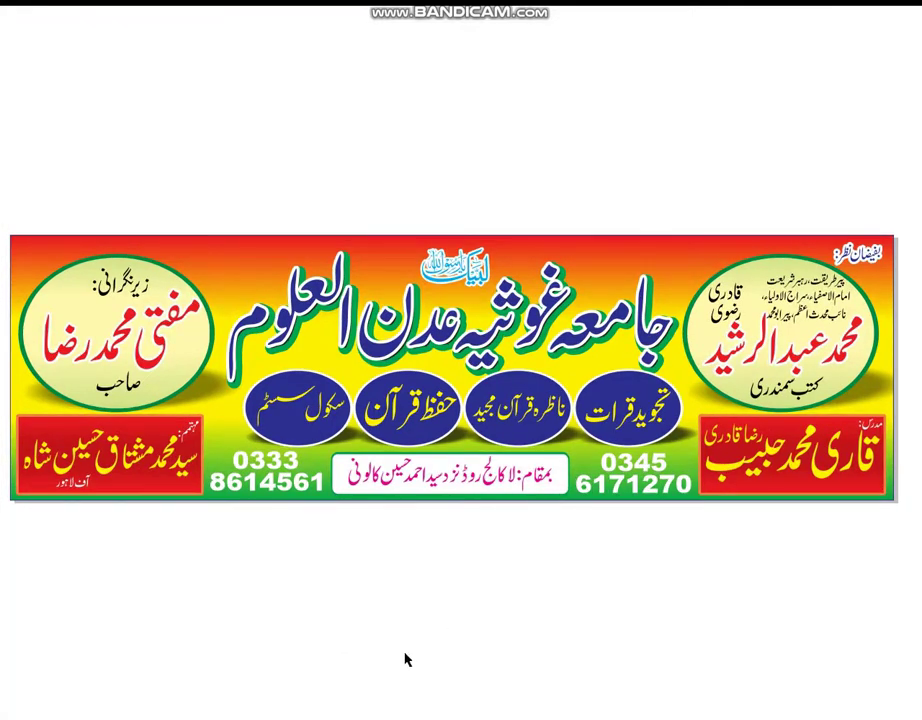